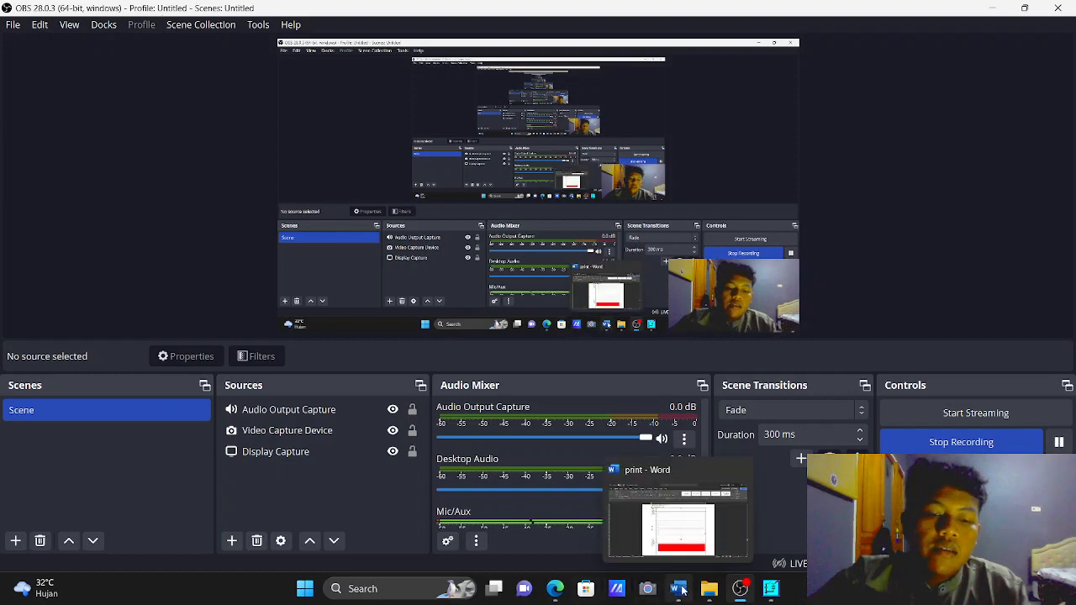
Examine the half-wave rectifier circuits in section 4.1 of the practicum PDF in Edge, and switch to the blank PSIM schematic.
click(555, 590)
scroll(623, 564, up, 2)
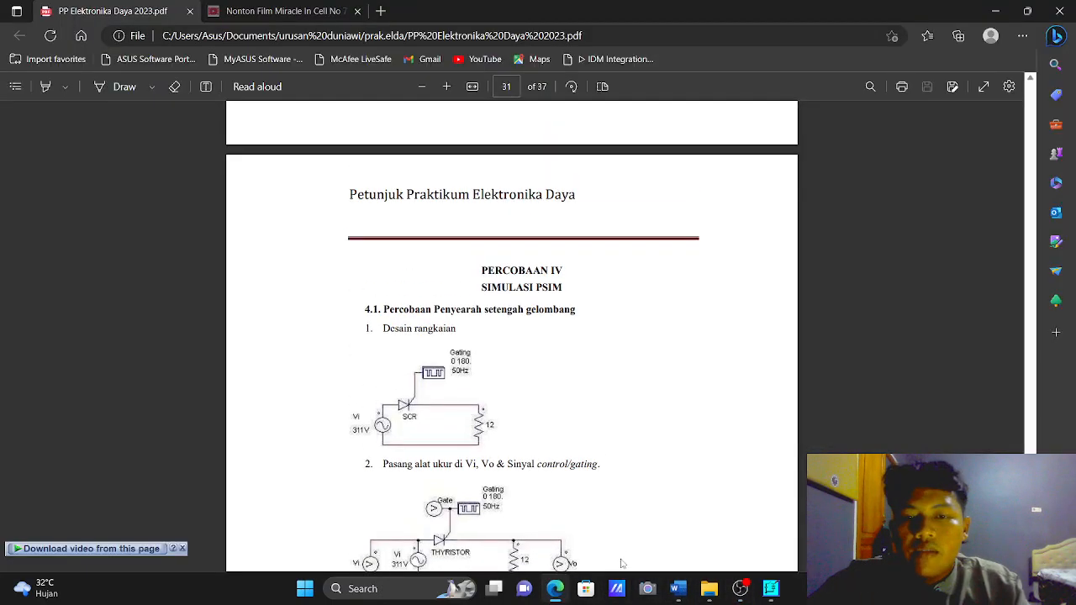
scroll(622, 563, down, 1)
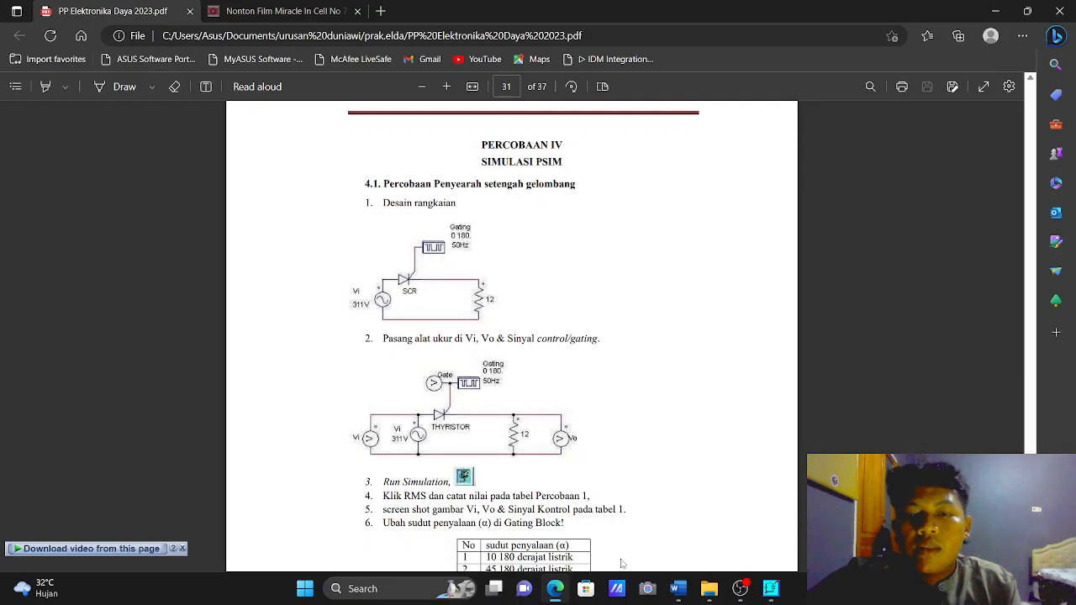
scroll(622, 564, down, 2)
scroll(622, 564, up, 1)
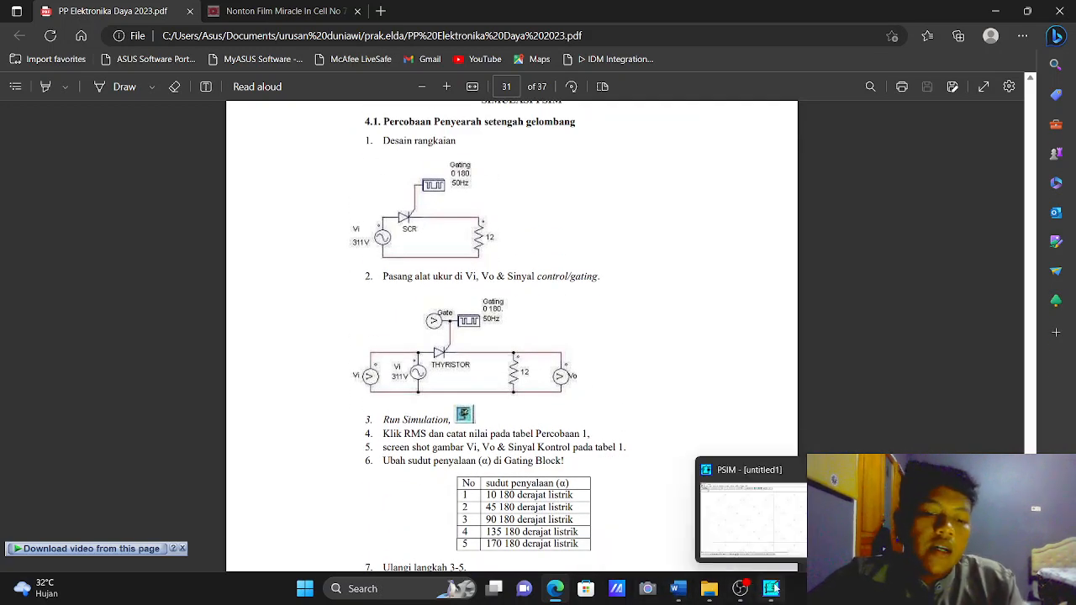
click(771, 588)
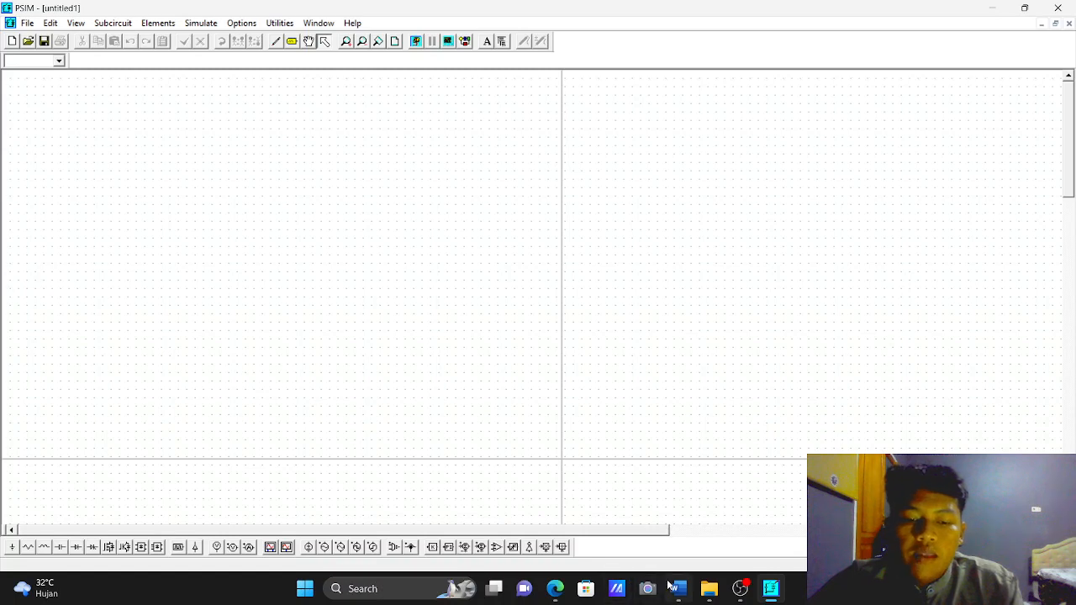
click(771, 589)
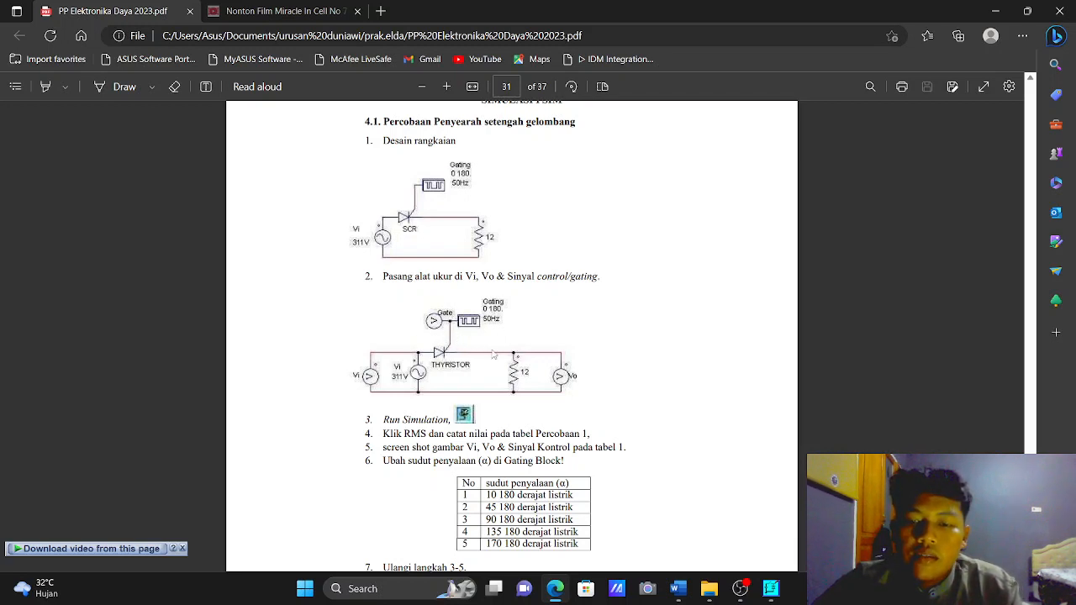
click(770, 589)
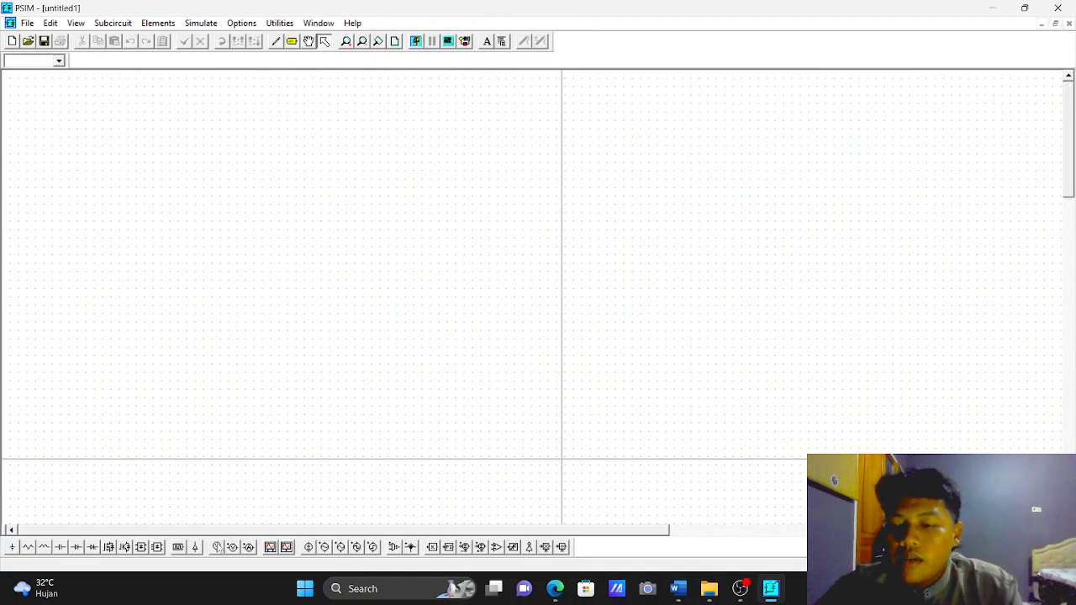
Place two vertically oriented two-node voltage probes level with each other, one near the schematic's left edge and one well to its right.
click(232, 547)
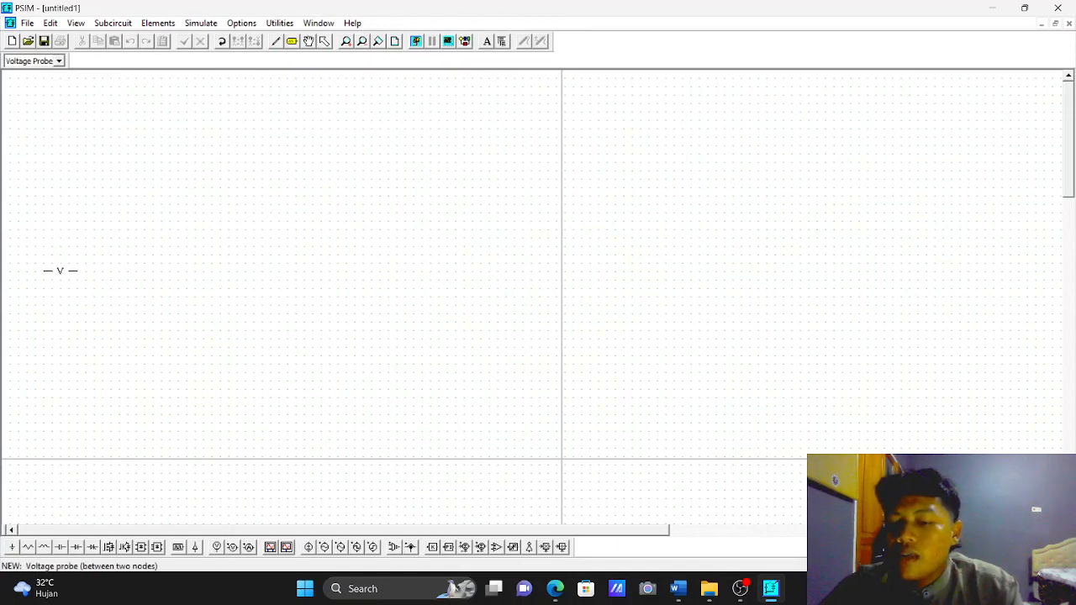
right_click(65, 247)
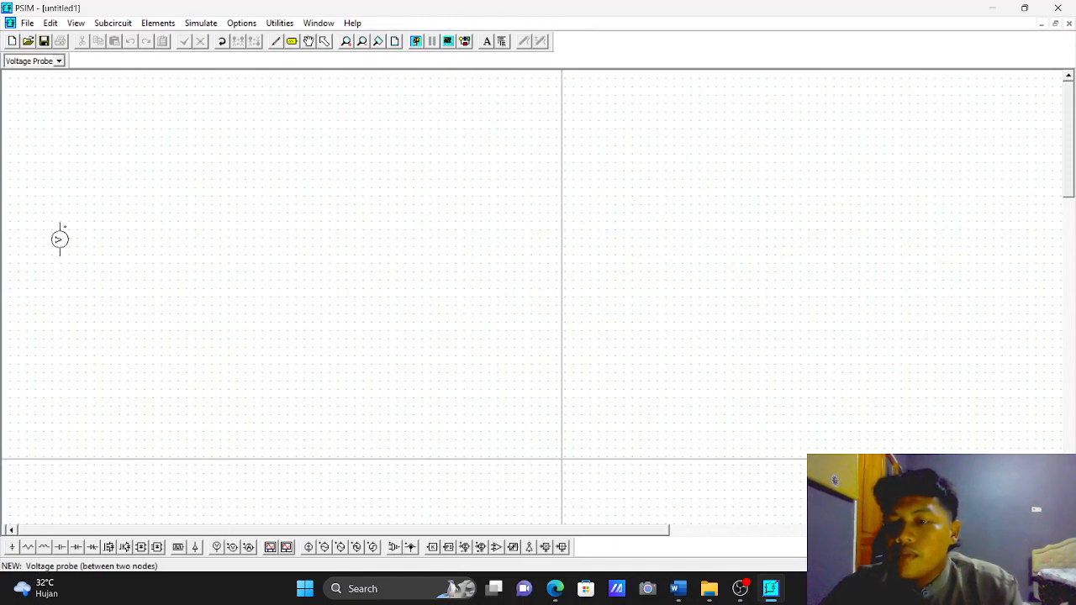
click(52, 228)
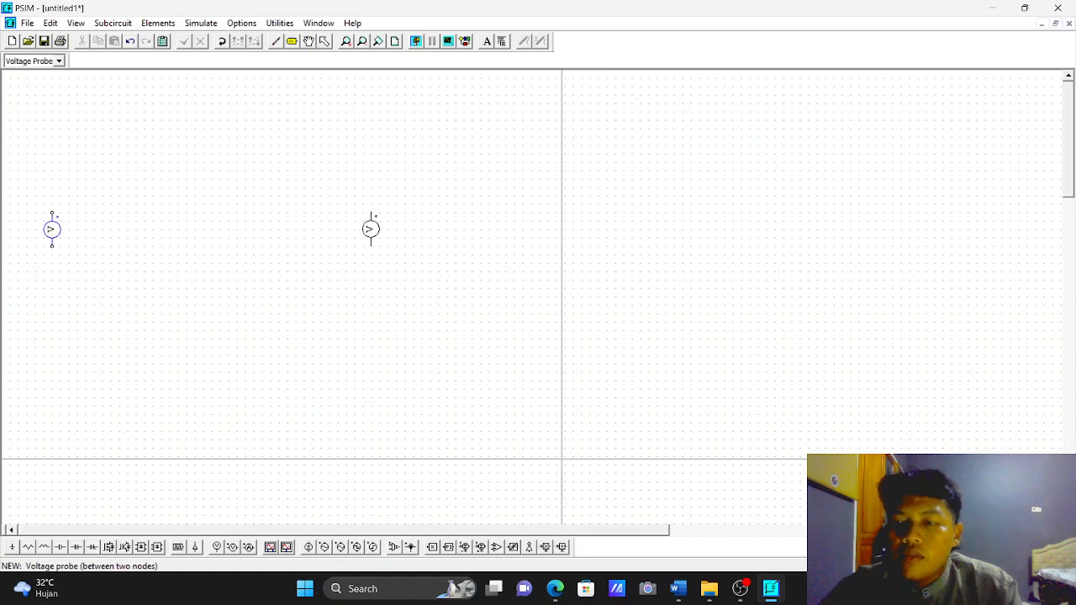
click(372, 228)
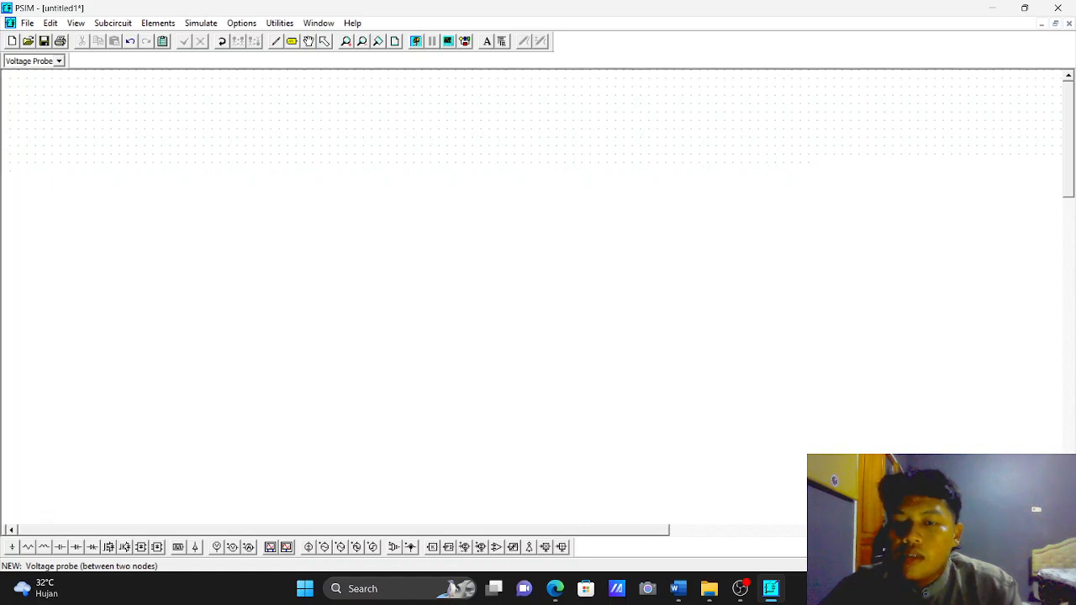
click(324, 42)
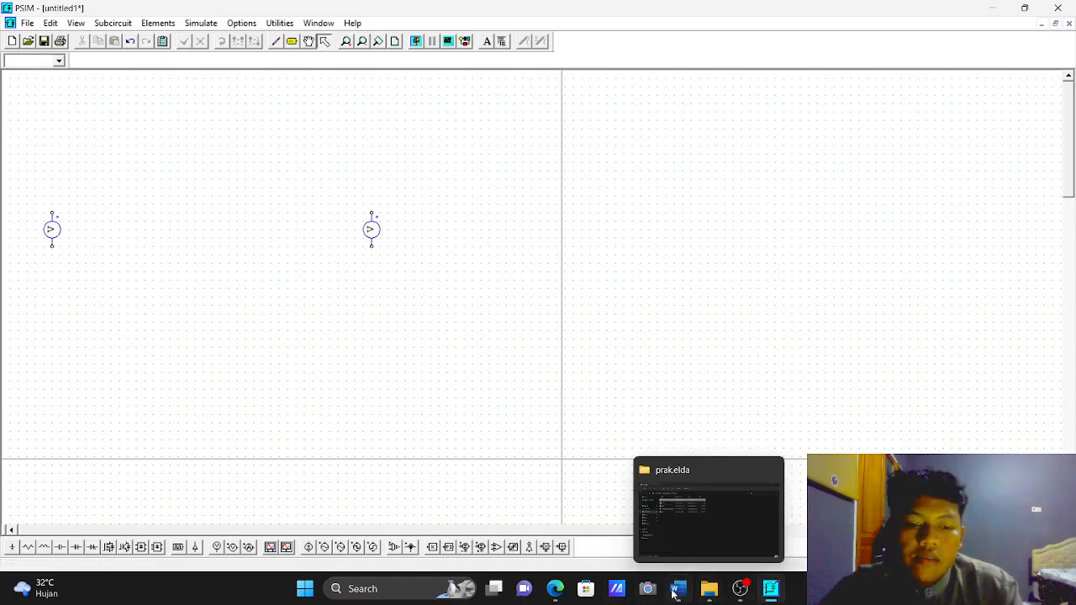
Check the reference circuit in the PDF and place a sinusoidal voltage source just right of the left voltage probe in PSIM.
click(554, 590)
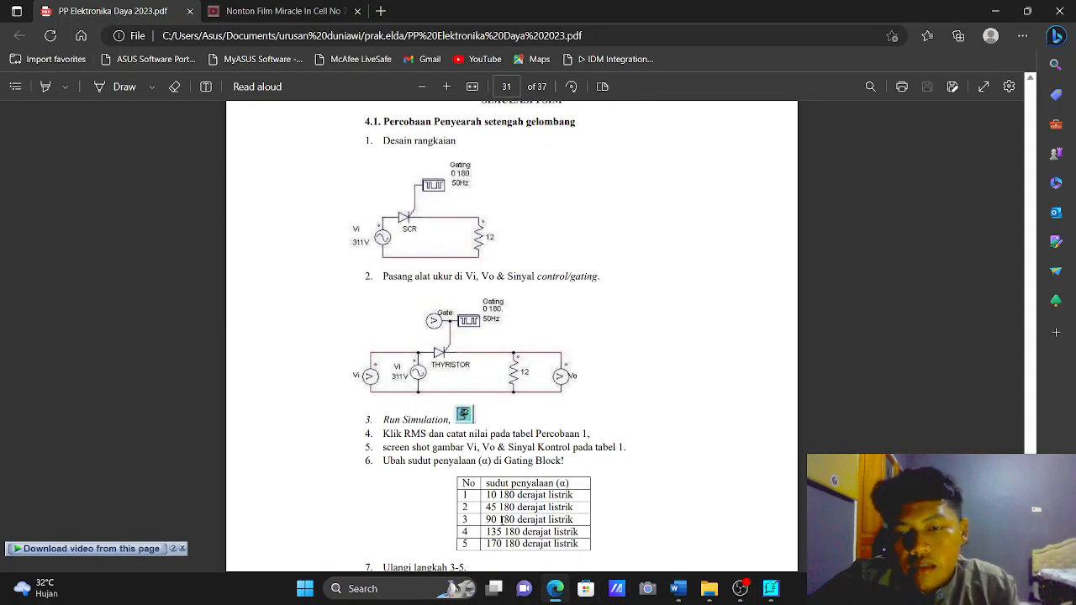
click(557, 592)
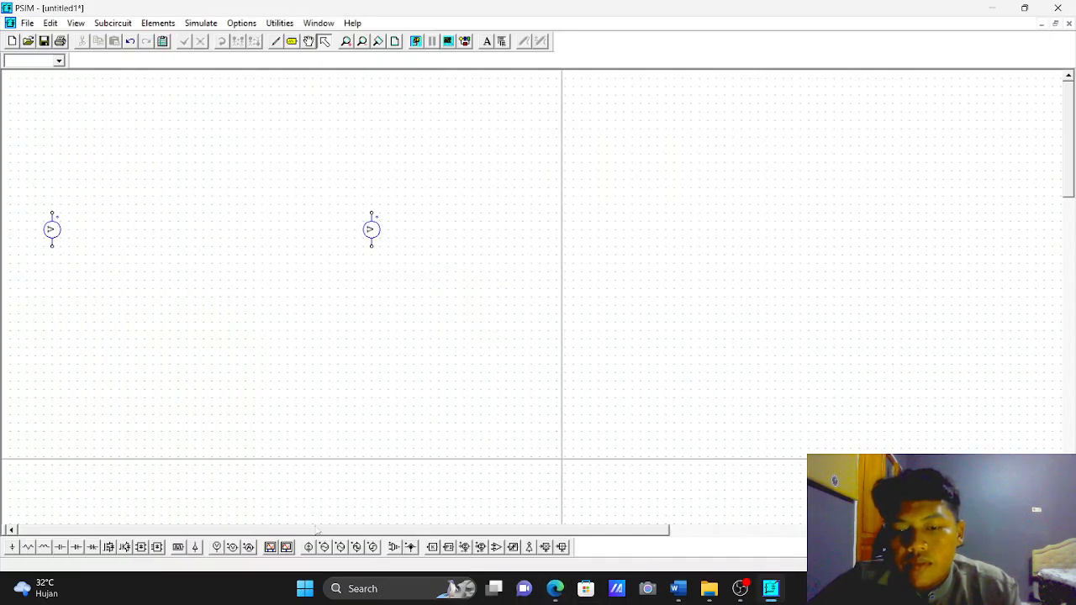
click(234, 549)
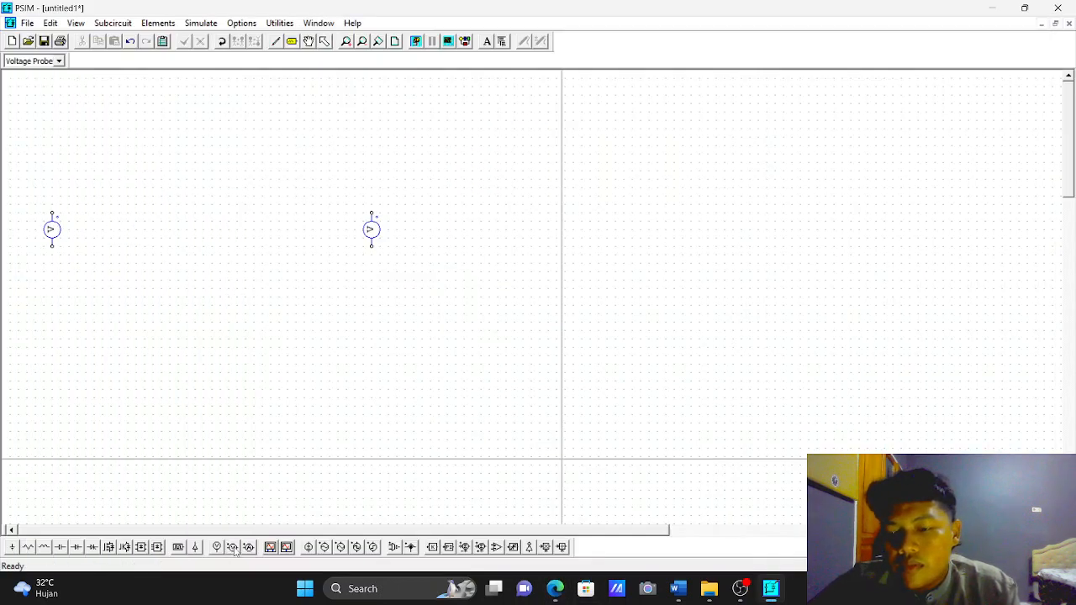
click(328, 547)
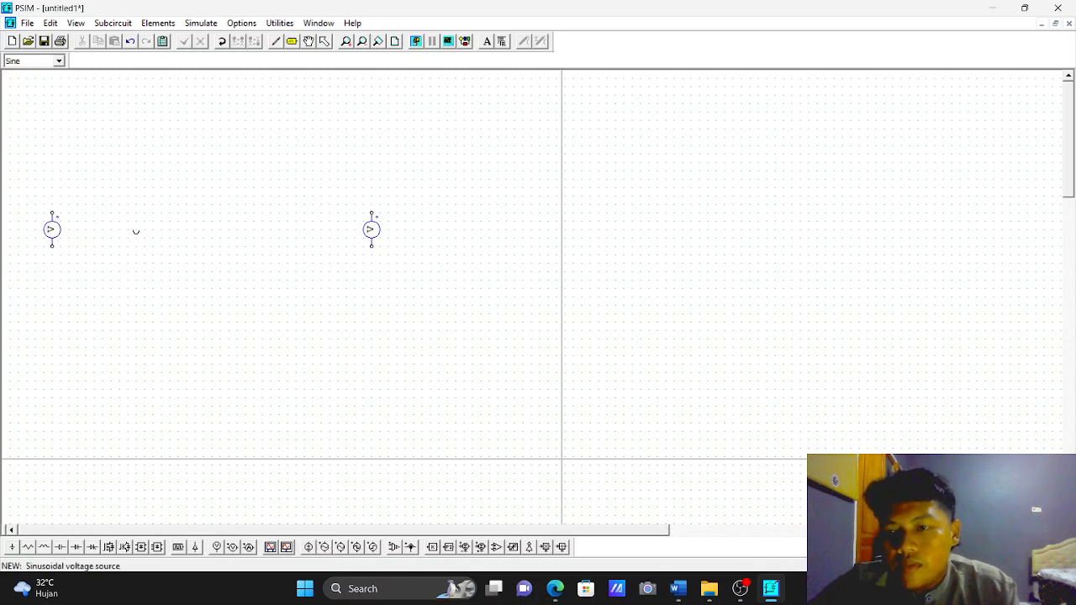
click(136, 233)
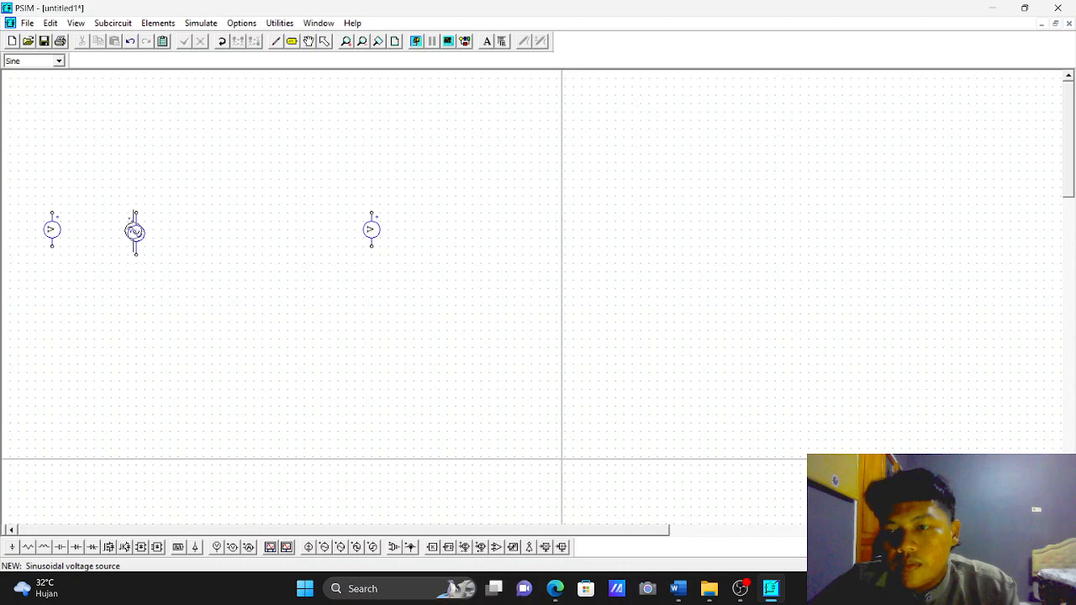
click(326, 42)
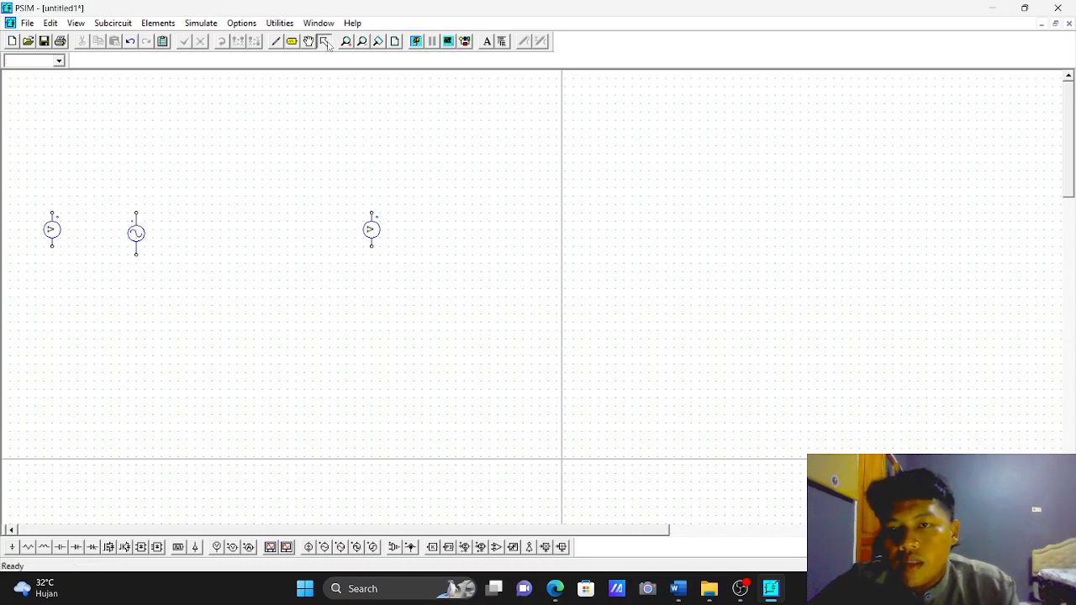
Place a horizontal thyristor just above the sinusoidal voltage source.
click(92, 547)
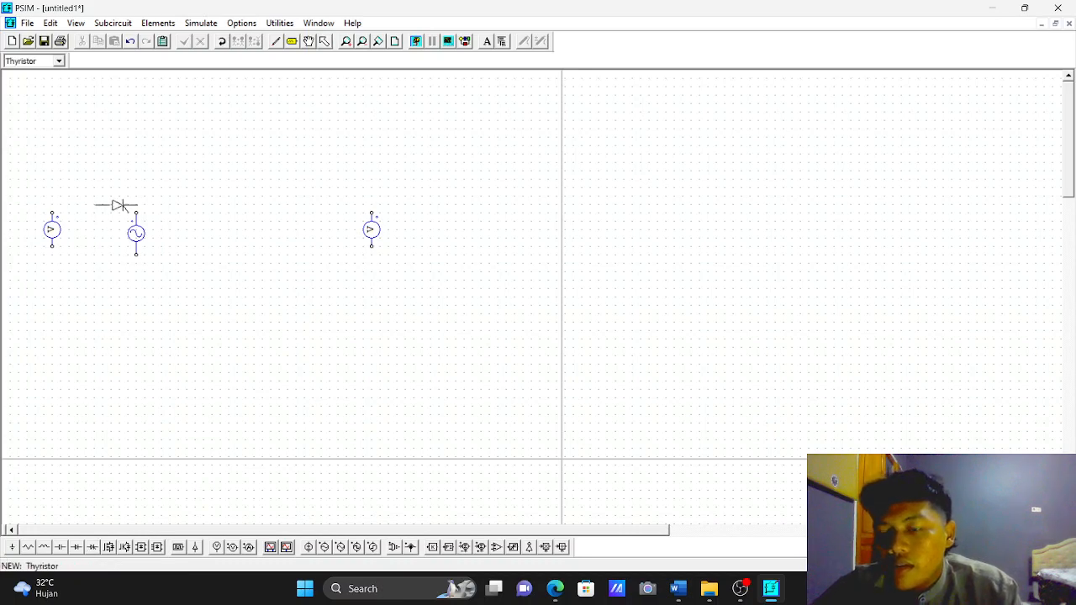
click(141, 179)
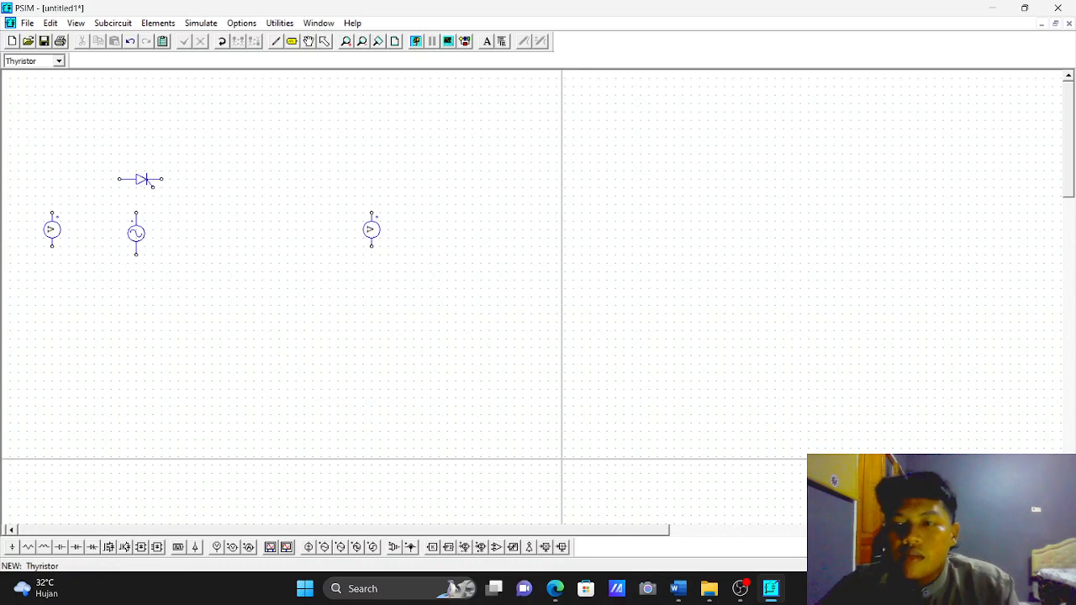
click(324, 41)
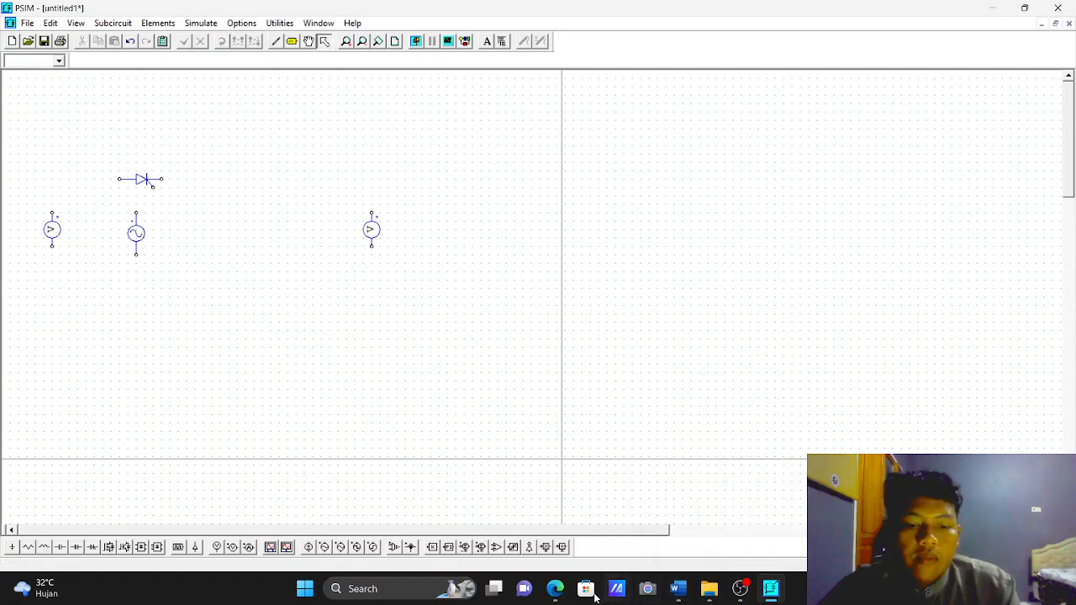
Recheck the PDF circuit and place a vertical resistor in PSIM between the voltage source and the right voltage probe.
click(556, 589)
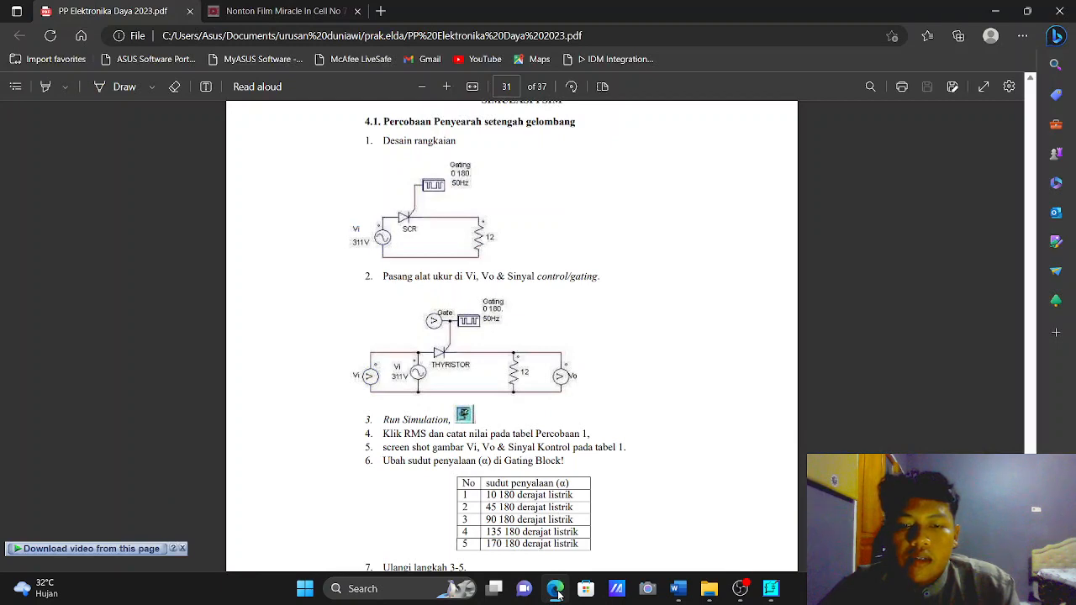
click(556, 590)
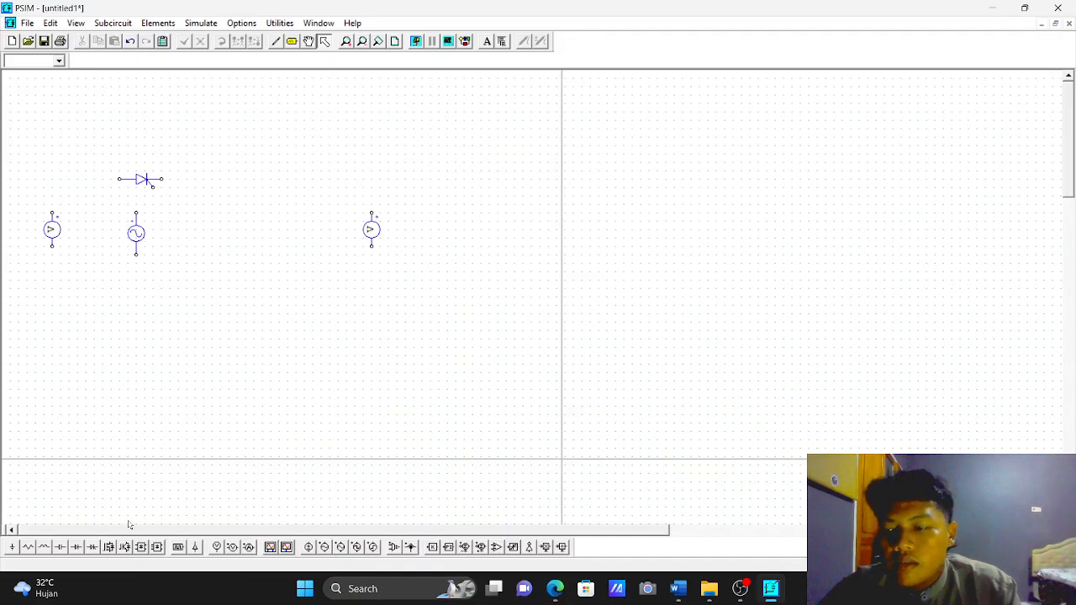
click(28, 548)
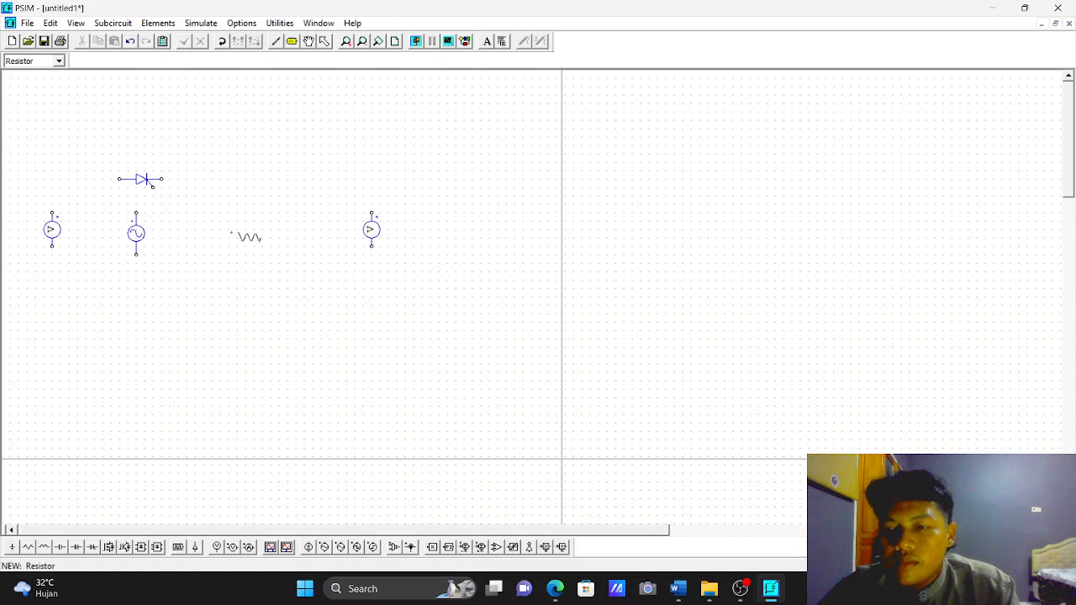
right_click(270, 222)
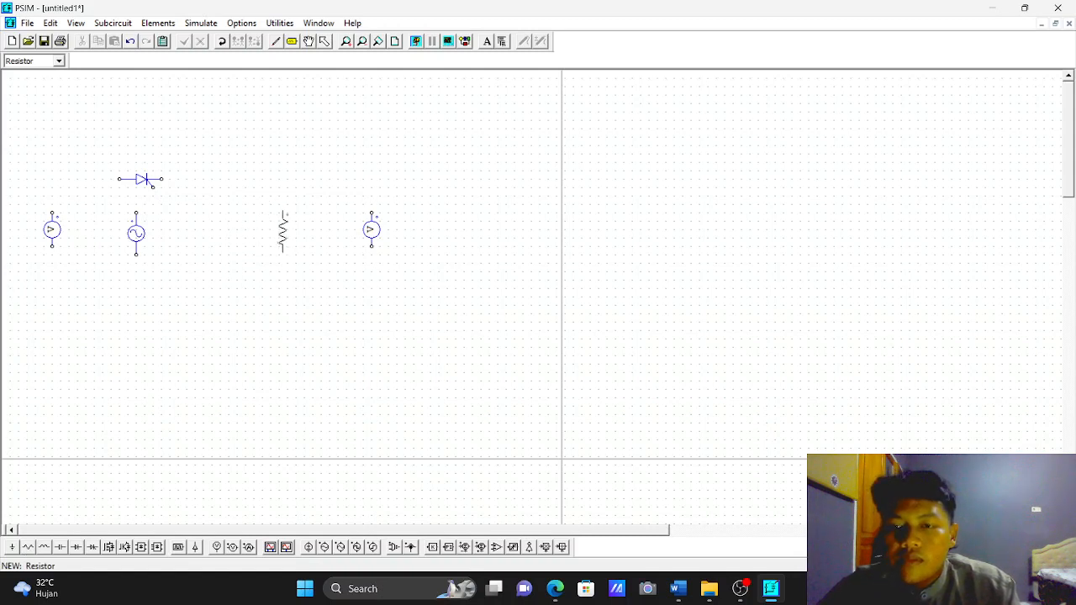
click(287, 234)
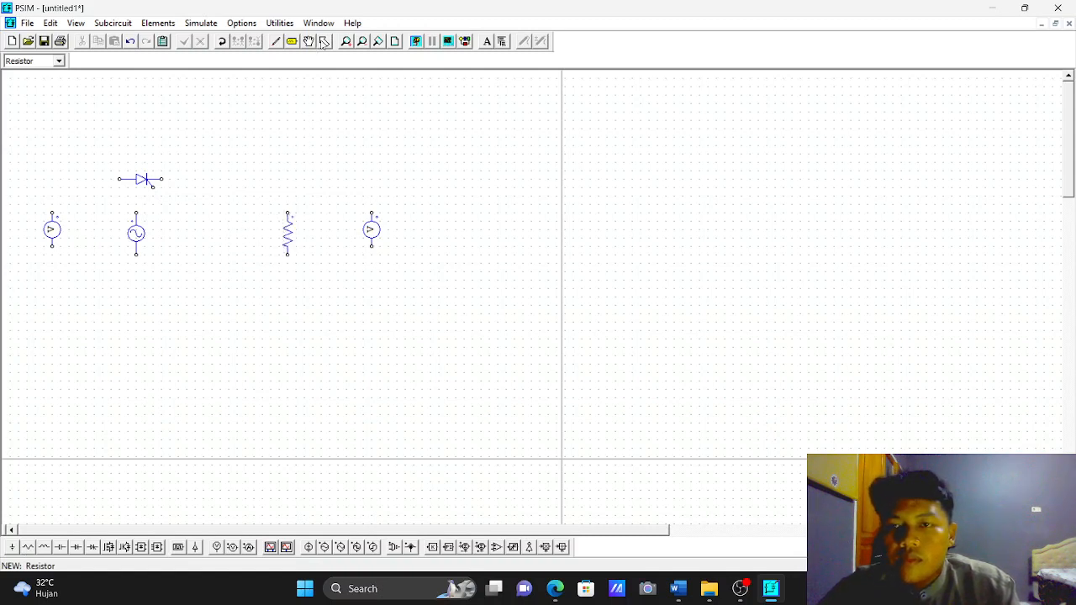
click(324, 42)
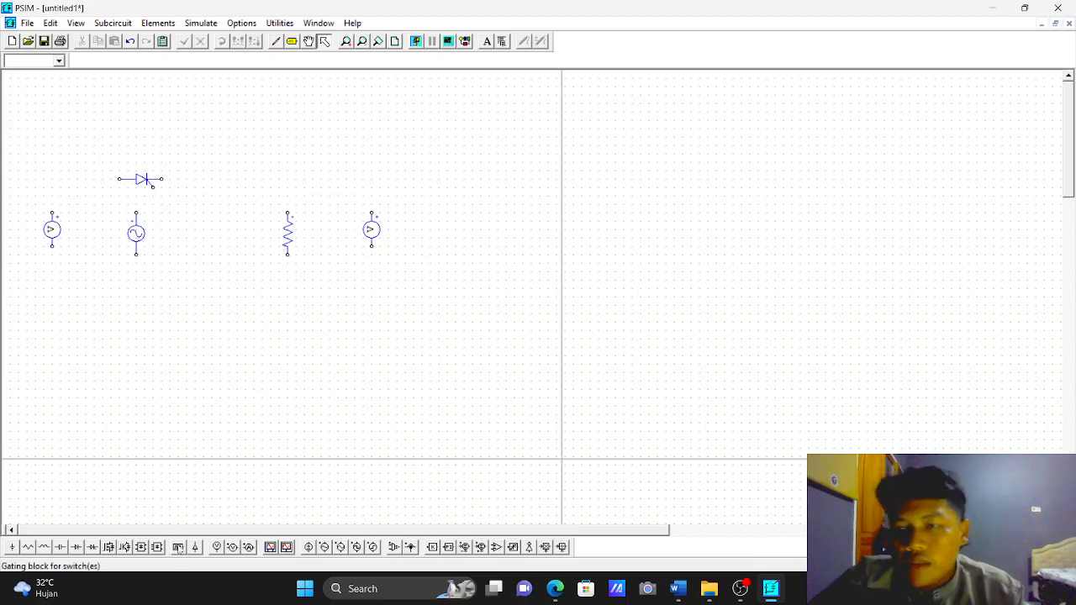
Place a gating block above and right of the thyristor, rotated so its terminal points left.
click(178, 548)
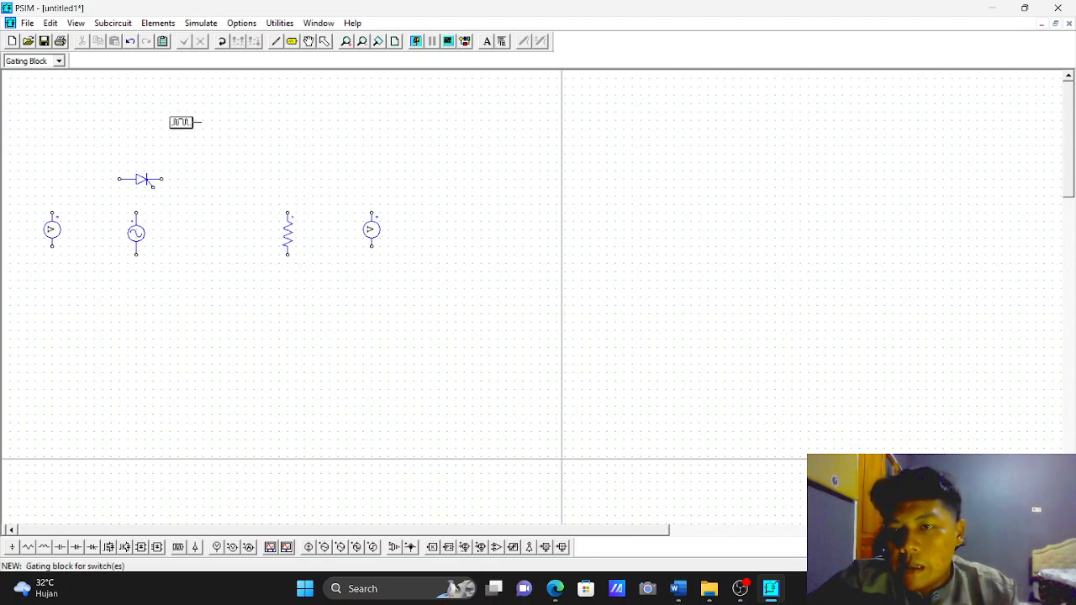
right_click(182, 121)
right_click(187, 121)
click(185, 135)
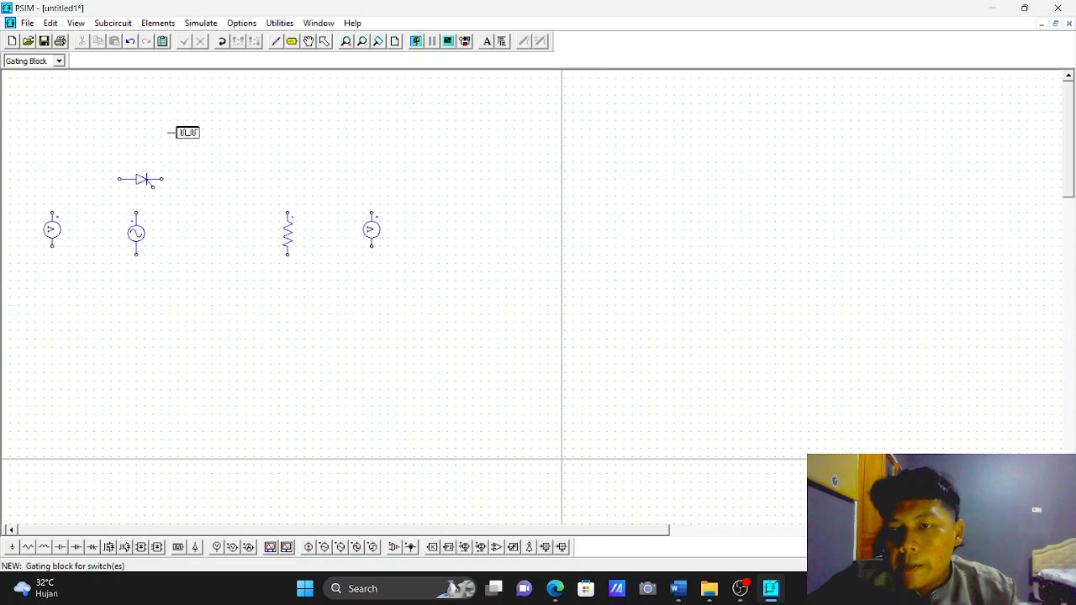
click(324, 41)
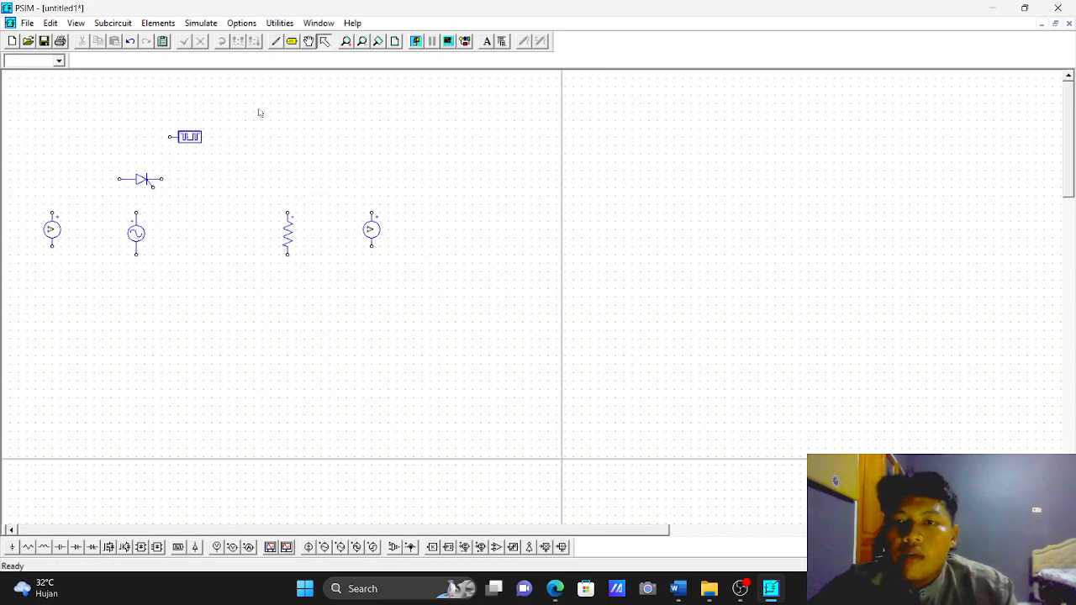
Flip the thyristor vertically so its gate terminal points up toward the gating block.
click(148, 182)
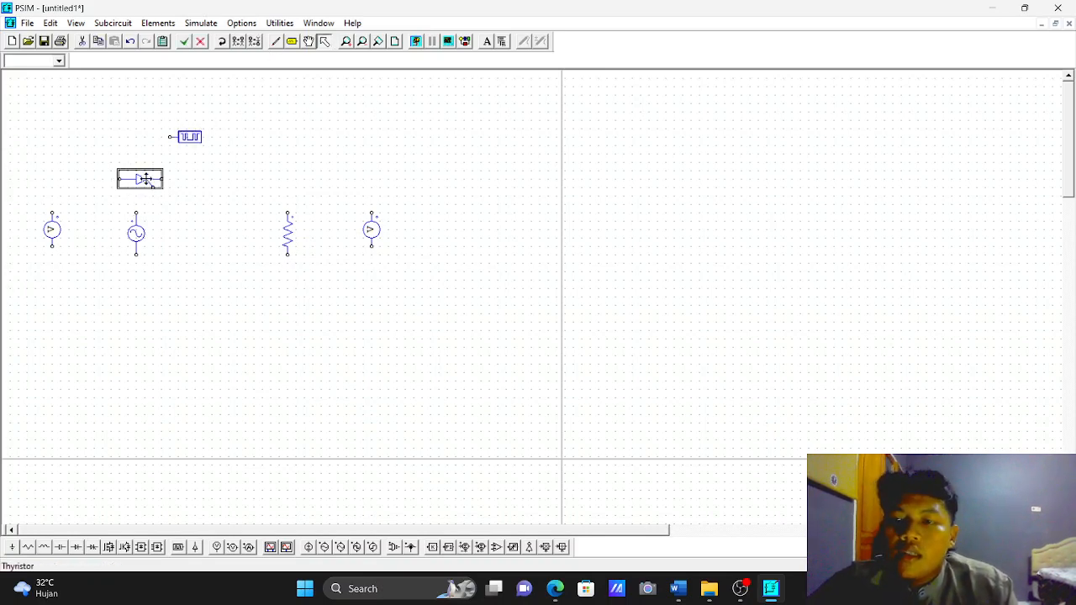
click(259, 46)
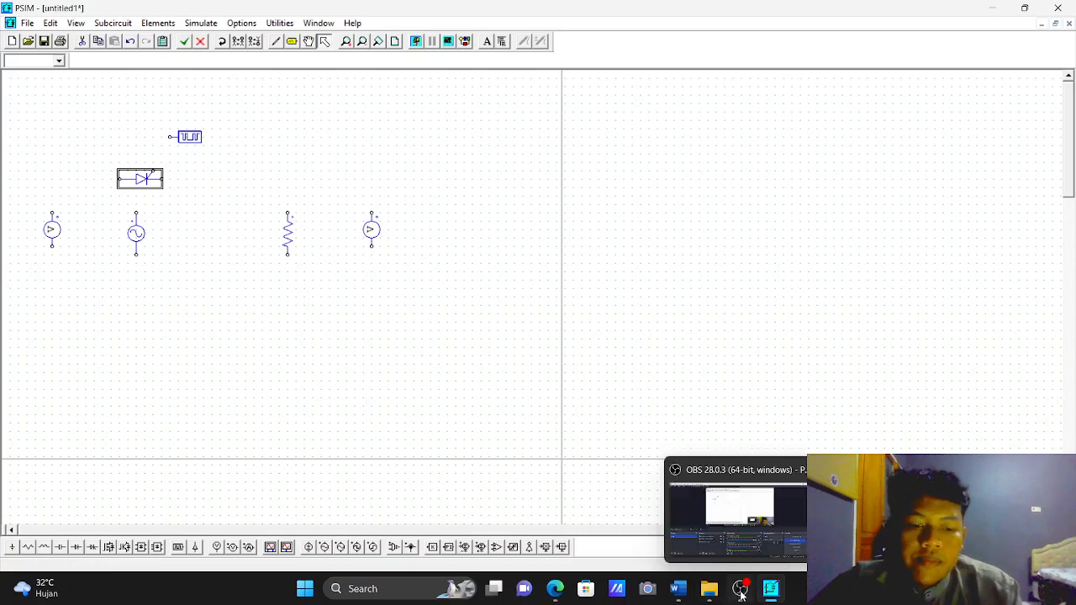
Recheck the PDF circuit and place a node-to-ground voltage probe in PSIM left of the gating block, rotated so its terminal points right.
click(555, 589)
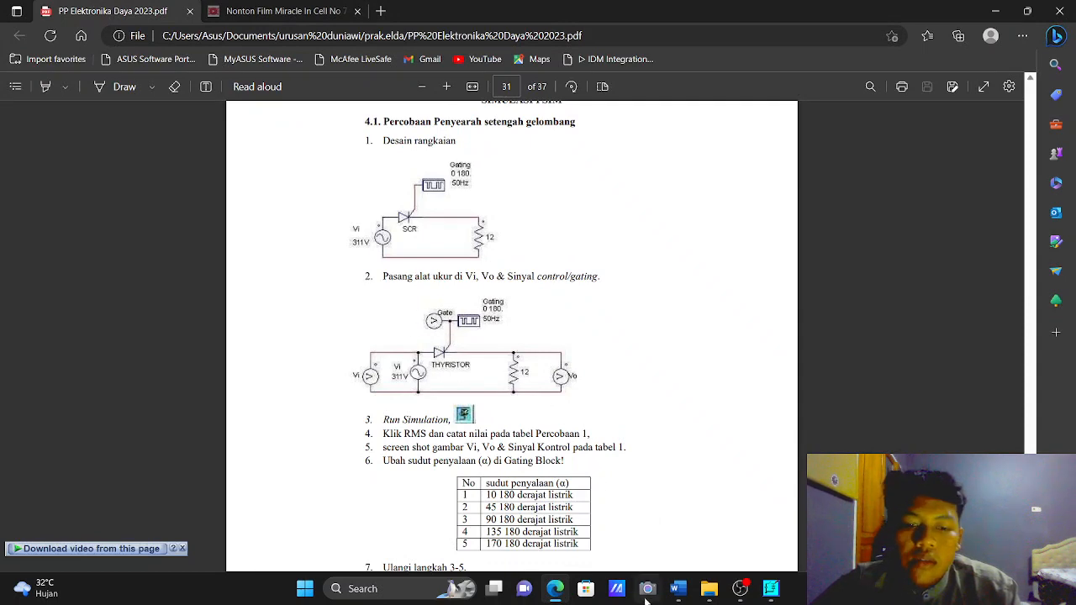
click(555, 589)
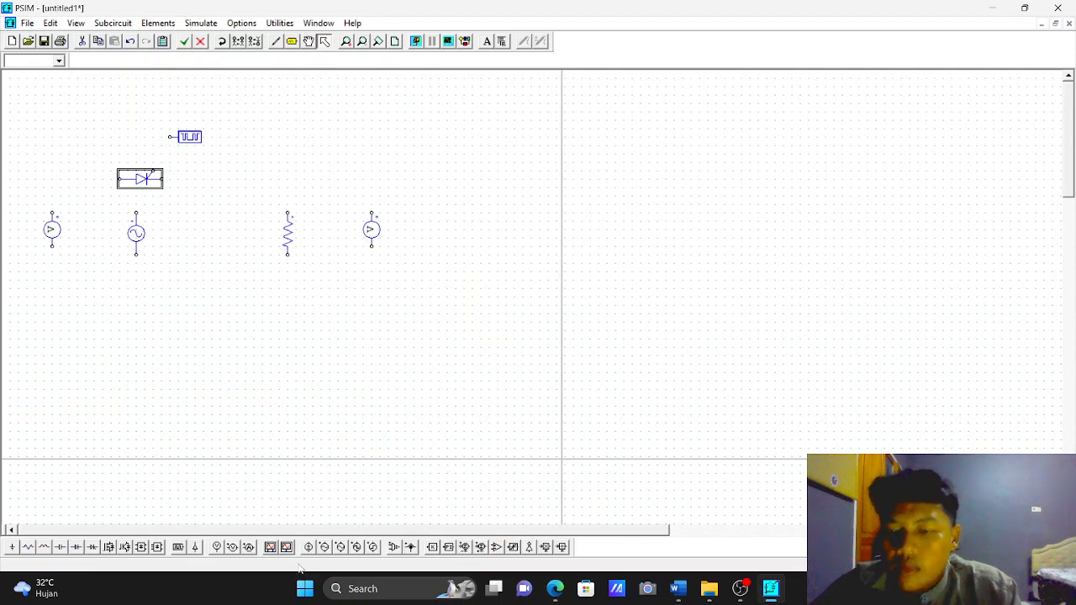
click(216, 547)
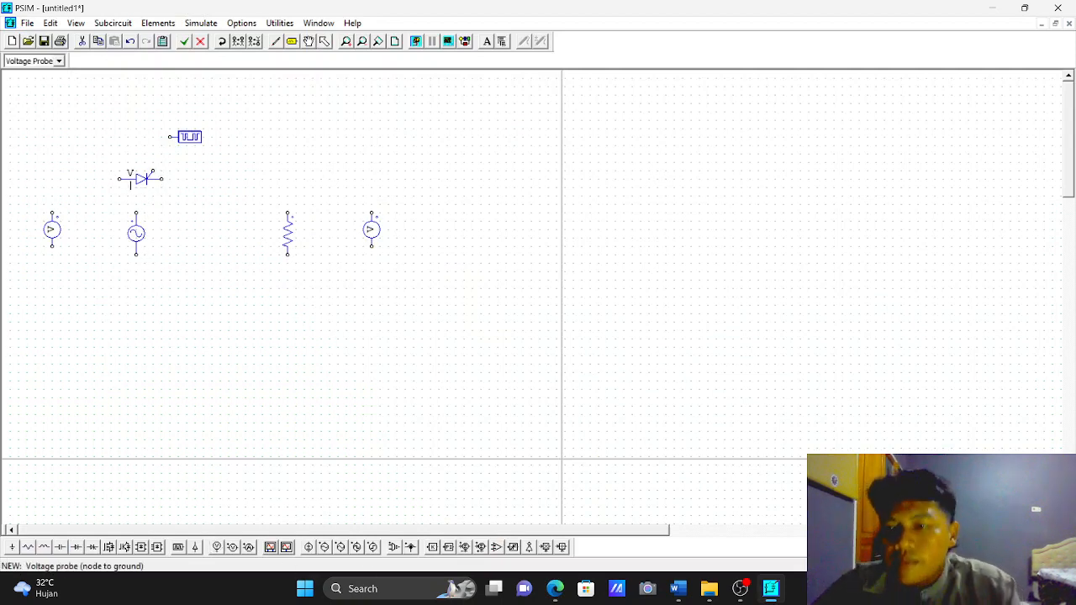
click(126, 140)
right_click(126, 140)
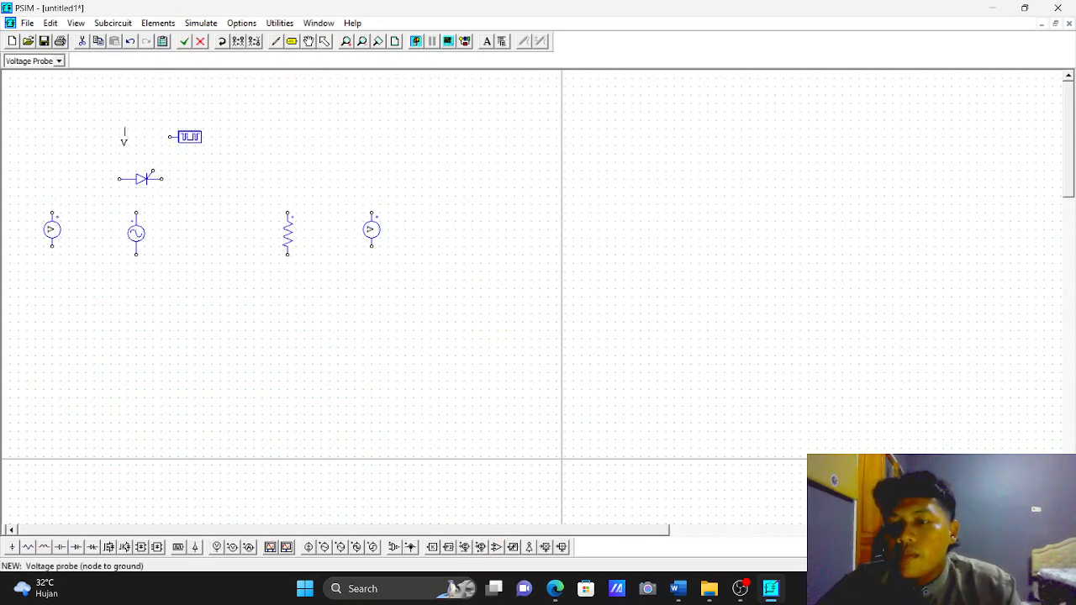
right_click(125, 141)
right_click(124, 140)
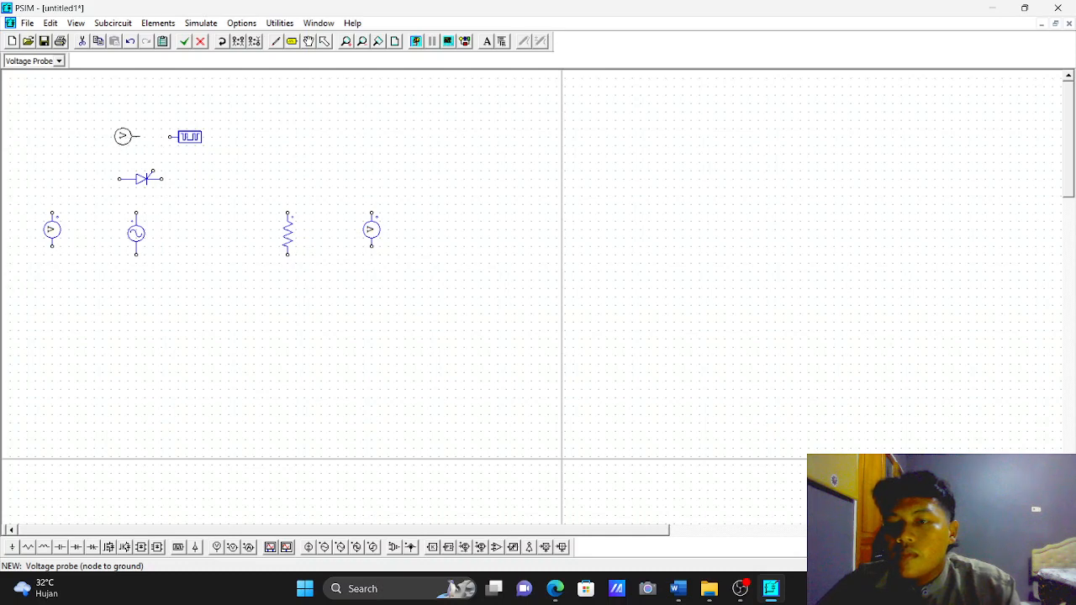
click(123, 144)
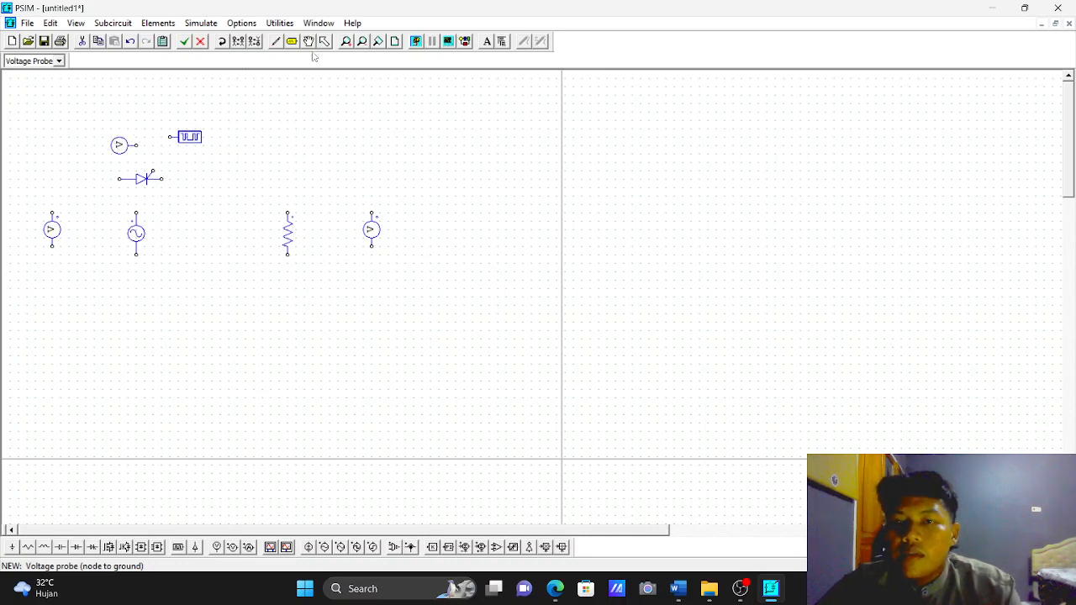
key(Escape)
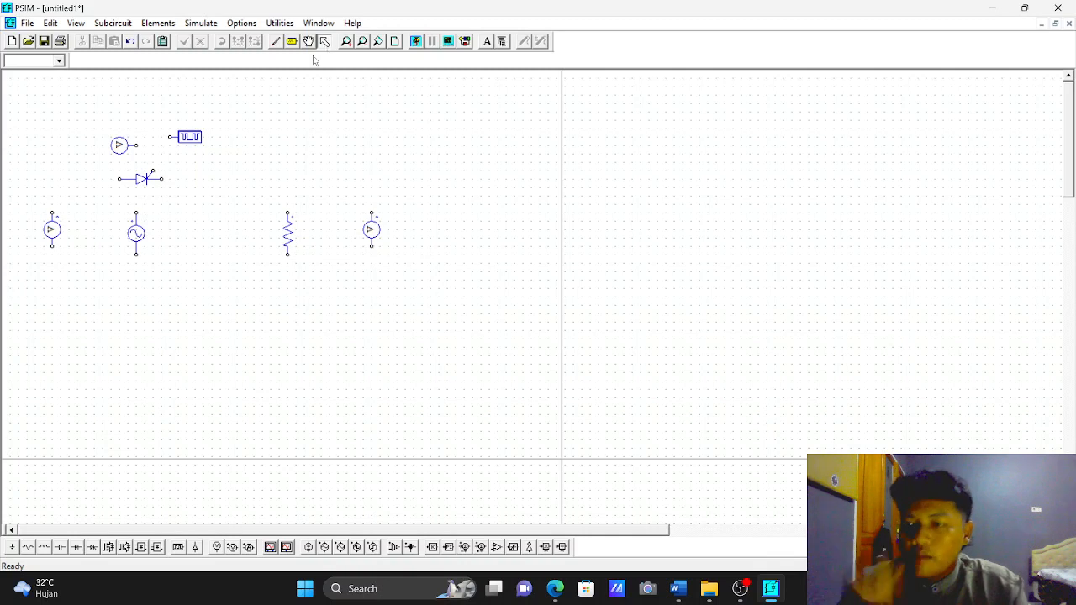
Shift the left voltage probe and the sinusoidal voltage source slightly down so their upper terminals line up.
click(51, 235)
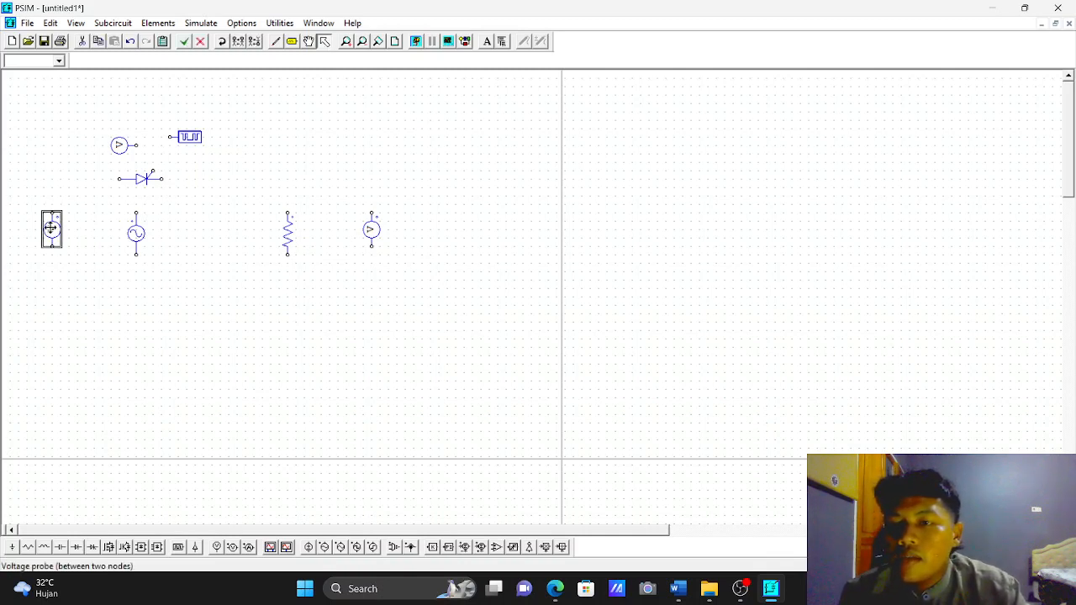
drag(51, 236, 51, 238)
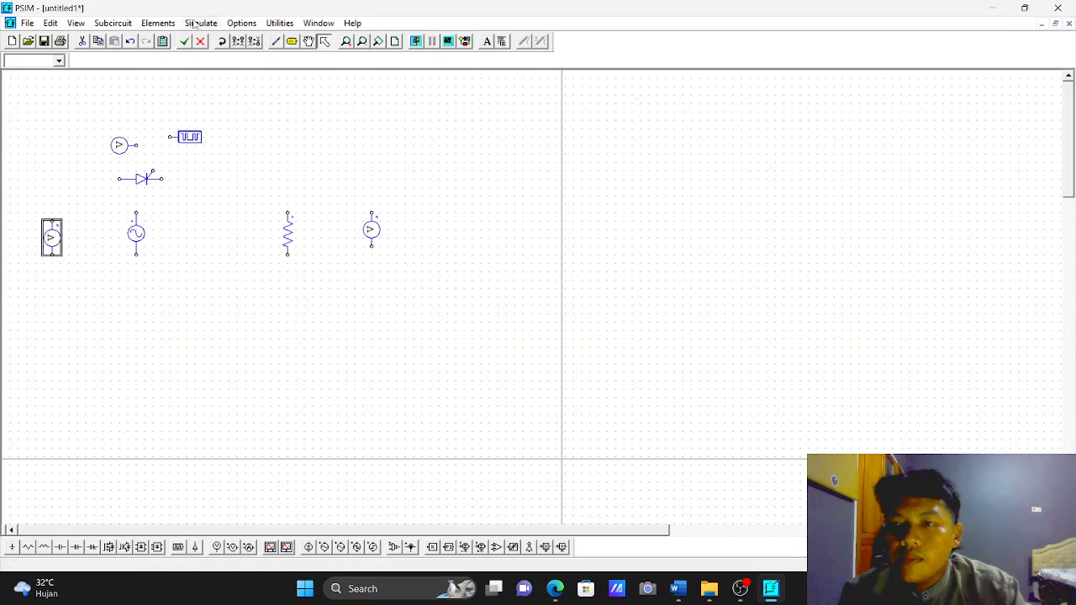
click(275, 41)
mouse_move(52, 222)
mouse_down()
mouse_move(139, 215)
mouse_move(53, 223)
mouse_up()
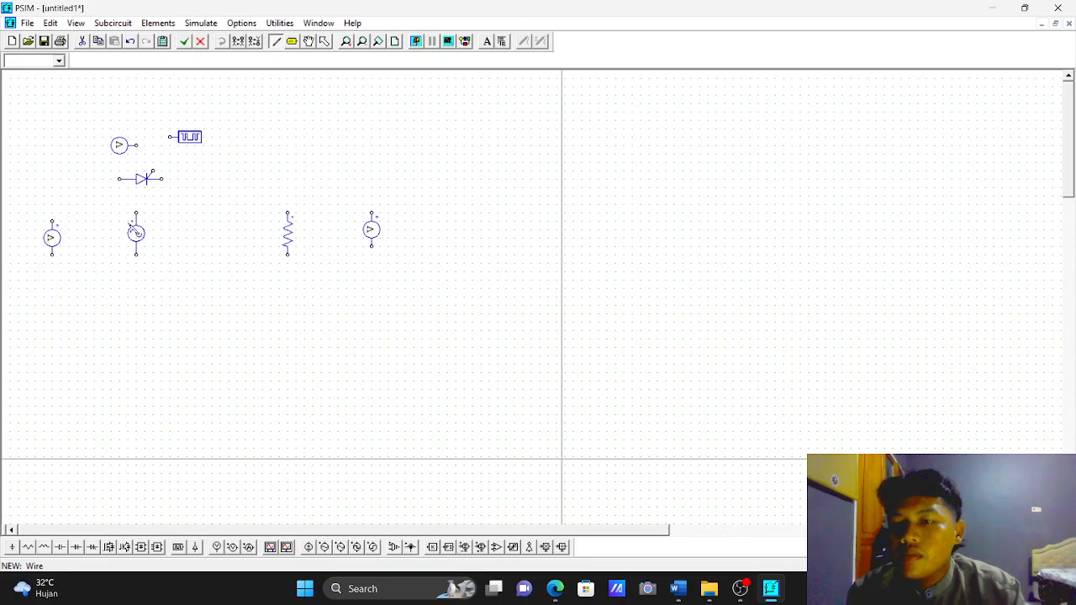
click(324, 44)
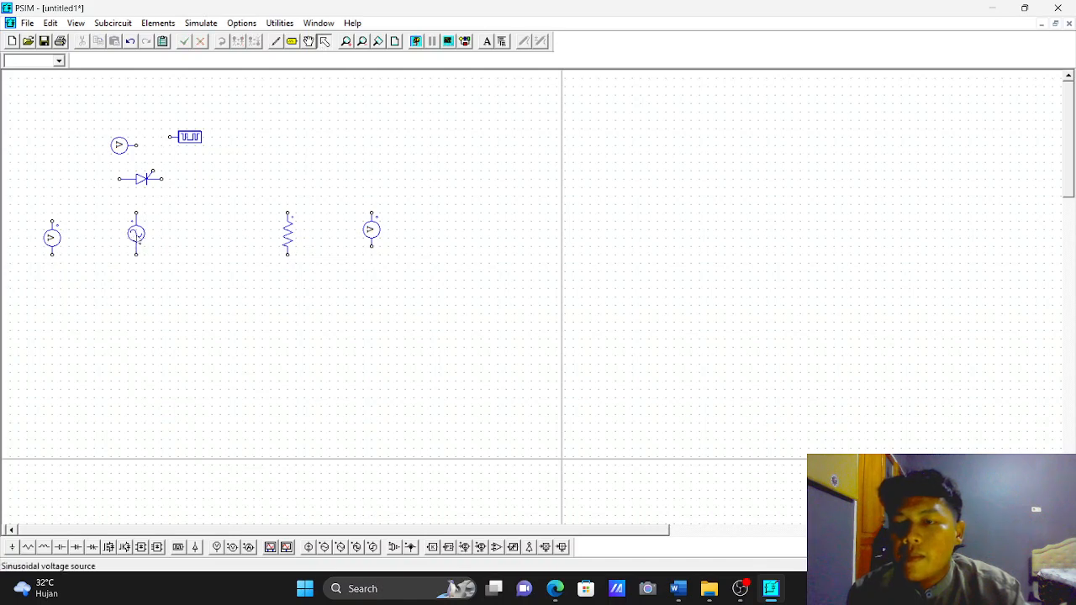
click(137, 235)
drag(137, 235, 136, 244)
Recheck the PDF circuit and shift the thyristor right in PSIM, between the voltage source and the resistor.
drag(143, 180, 156, 179)
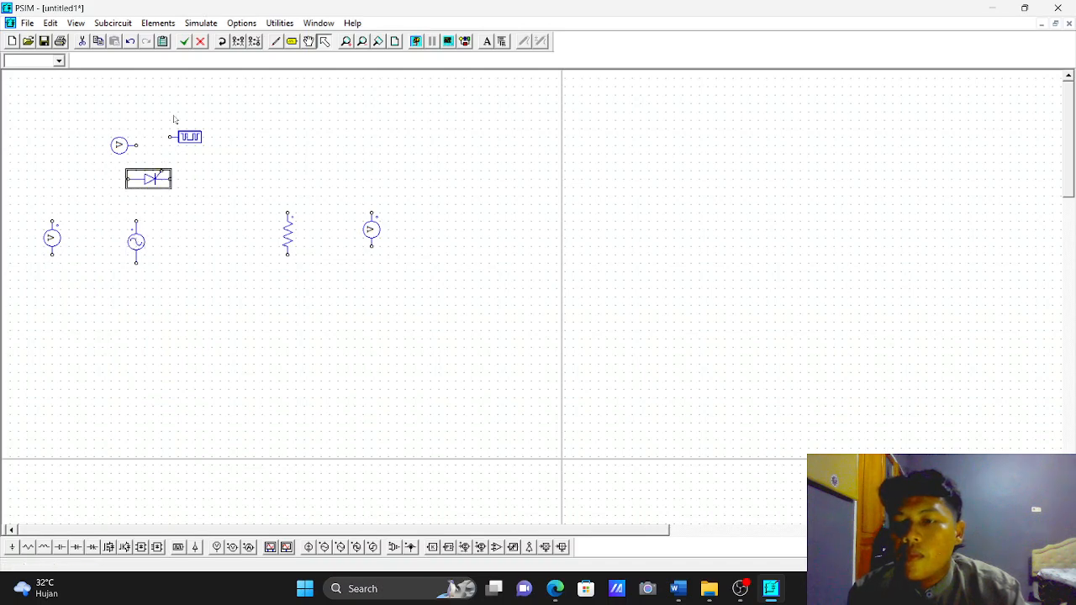
click(275, 41)
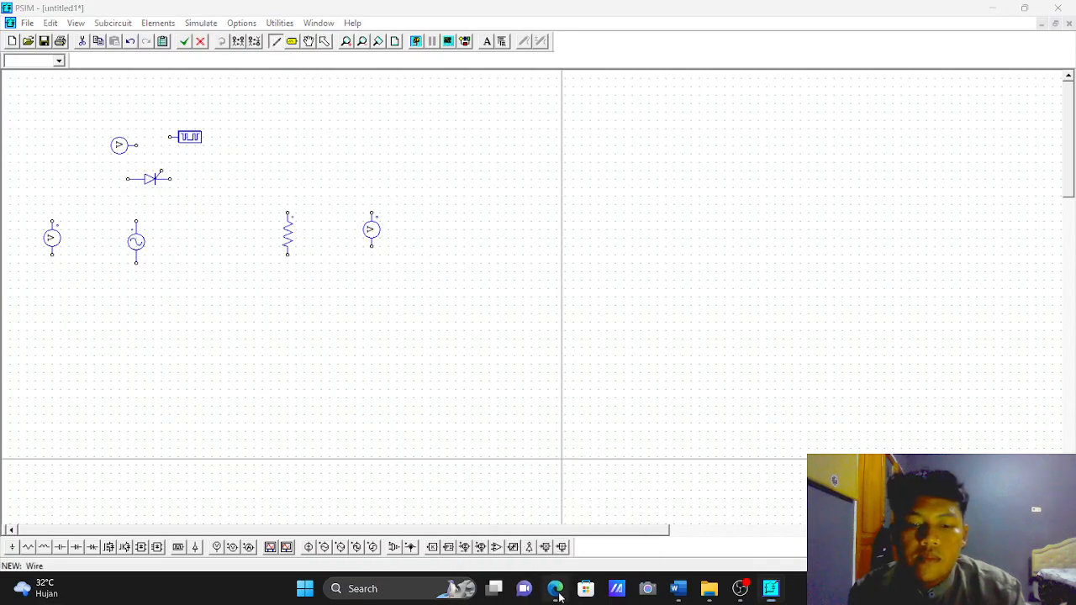
click(555, 588)
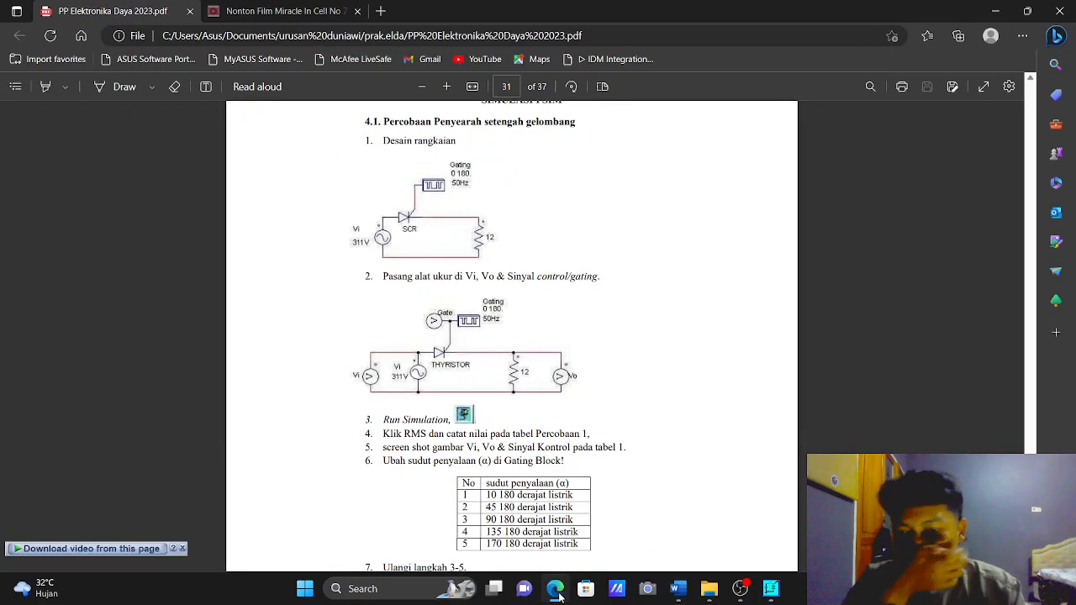
click(558, 592)
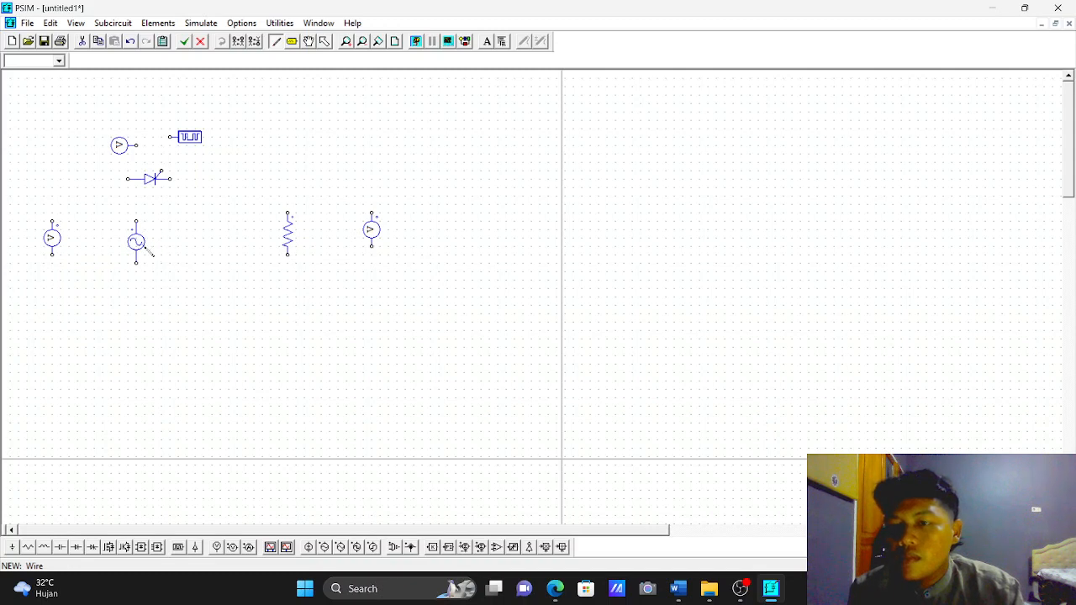
click(325, 42)
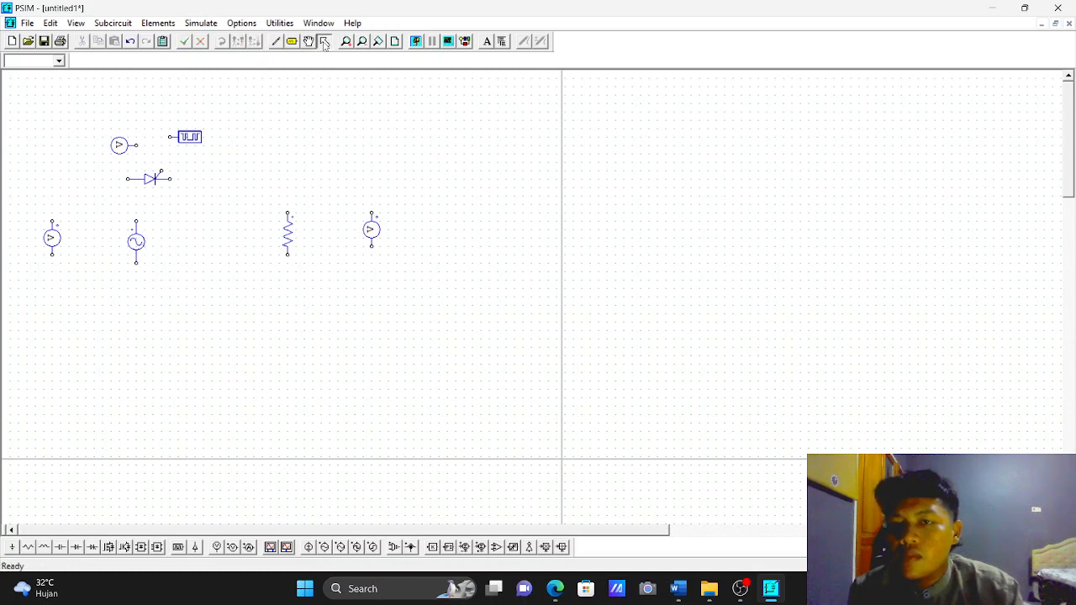
click(158, 183)
drag(158, 184, 169, 179)
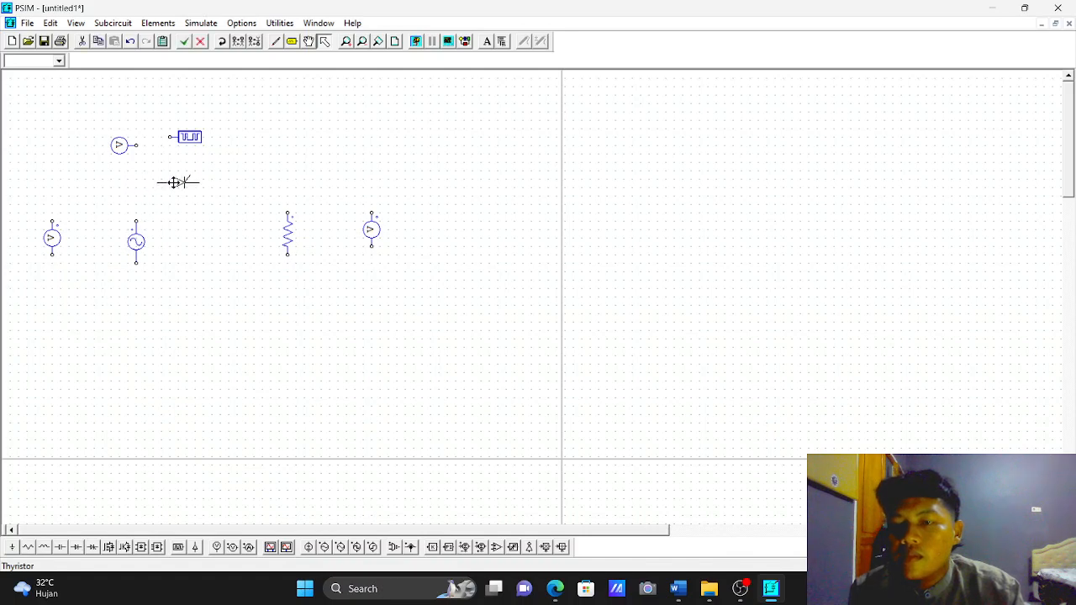
Wire the left probe's upper terminal to the source's upper terminal, and its lower terminal to the source's and resistor's lower terminals.
click(274, 44)
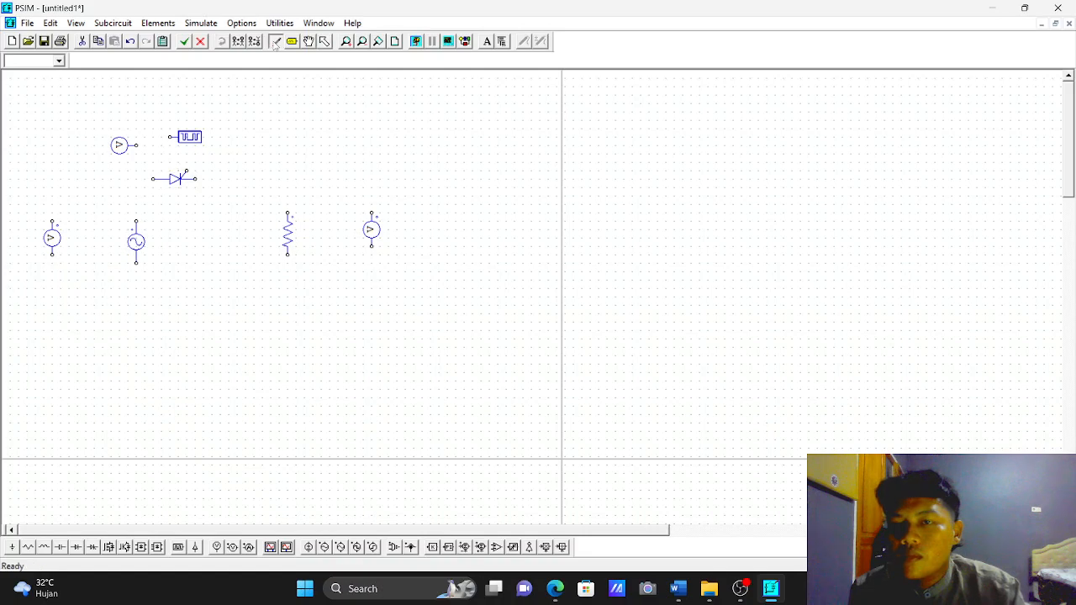
drag(53, 221, 137, 222)
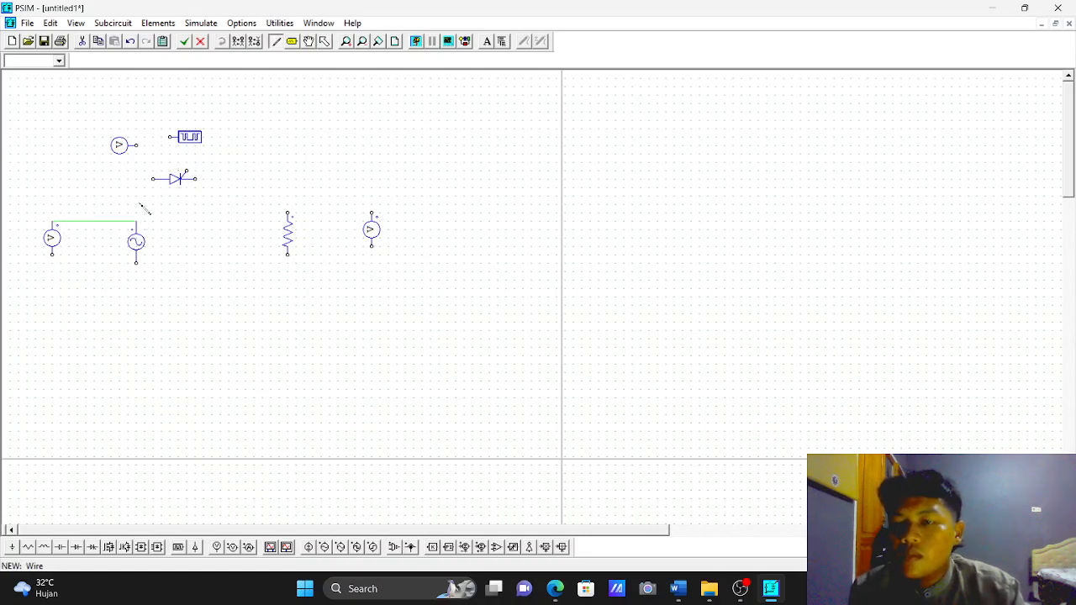
mouse_move(53, 254)
mouse_down()
mouse_move(63, 274)
mouse_move(289, 260)
mouse_up()
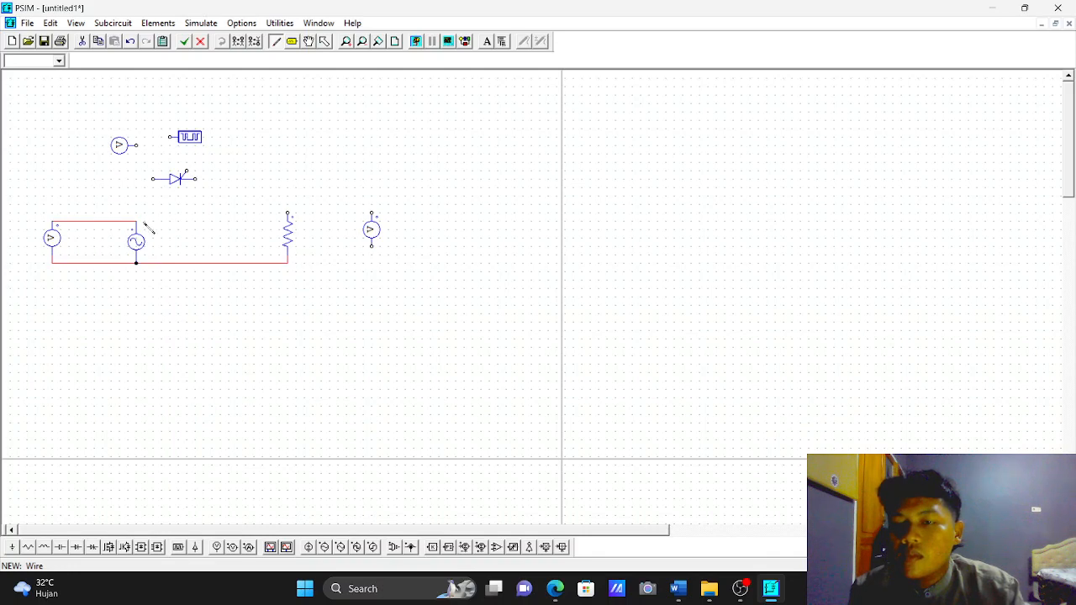
Move the resistor down to line up with the voltage source and wire their upper terminals together.
click(324, 42)
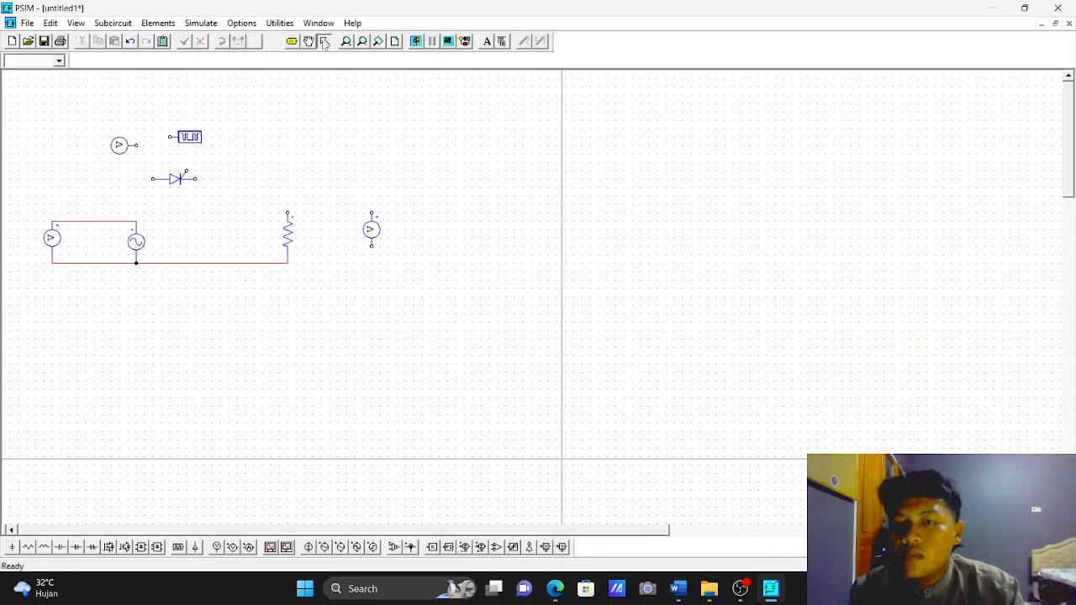
click(287, 234)
drag(287, 234, 287, 236)
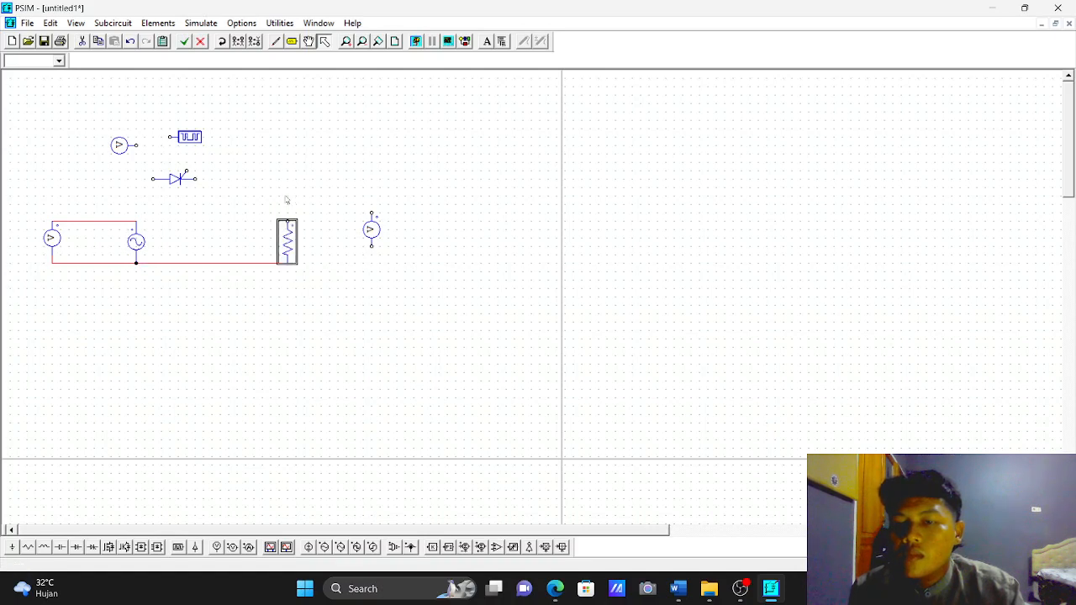
click(285, 199)
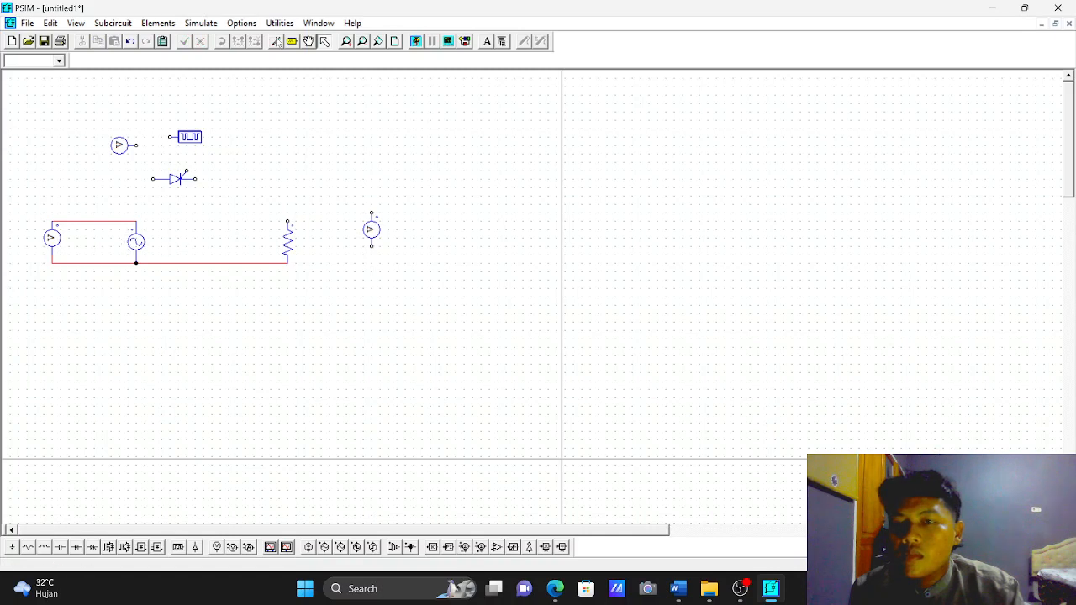
click(275, 41)
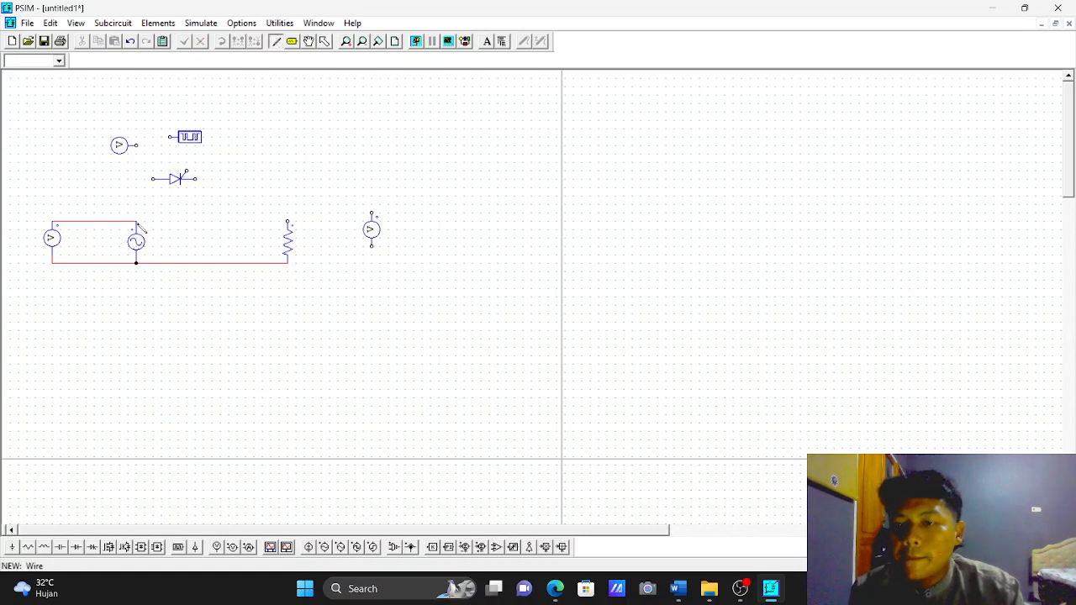
drag(137, 222, 288, 224)
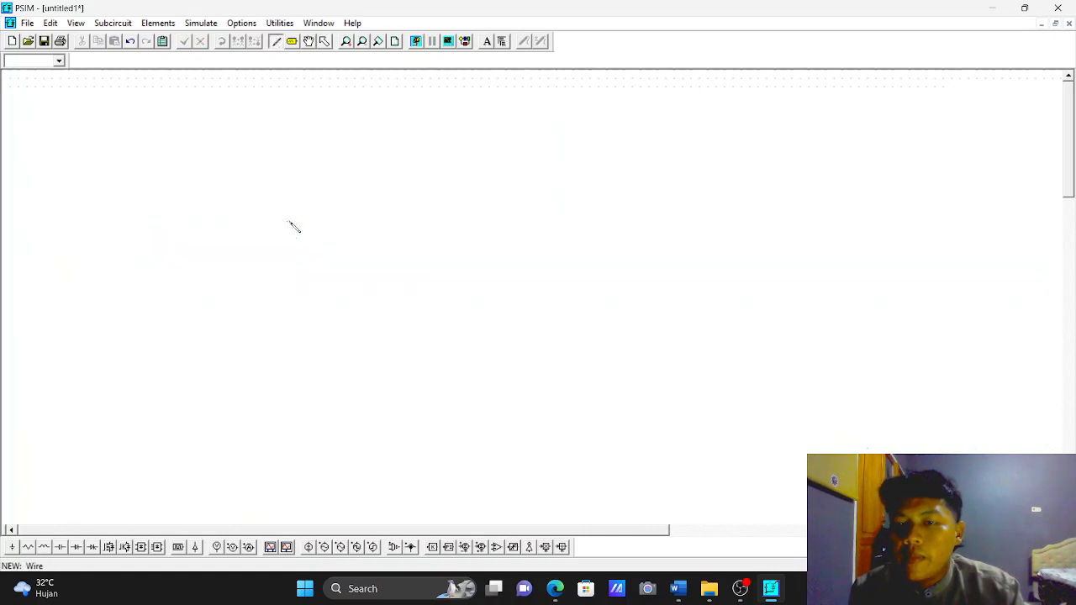
Move the right voltage probe closer to the resistor and slightly down, and wire it in parallel with the resistor.
click(325, 41)
drag(372, 231, 358, 242)
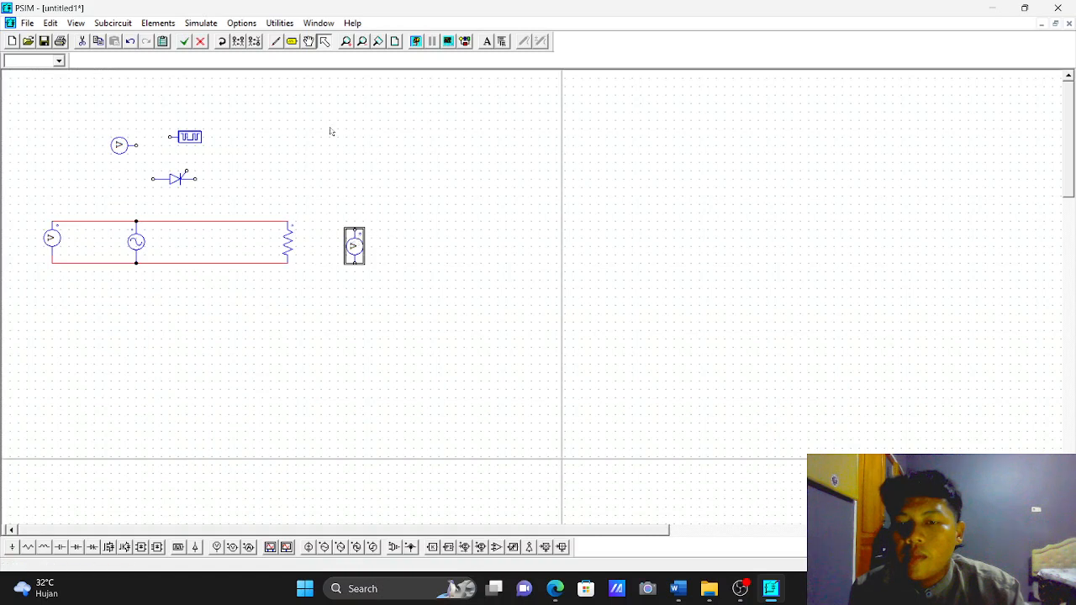
click(279, 42)
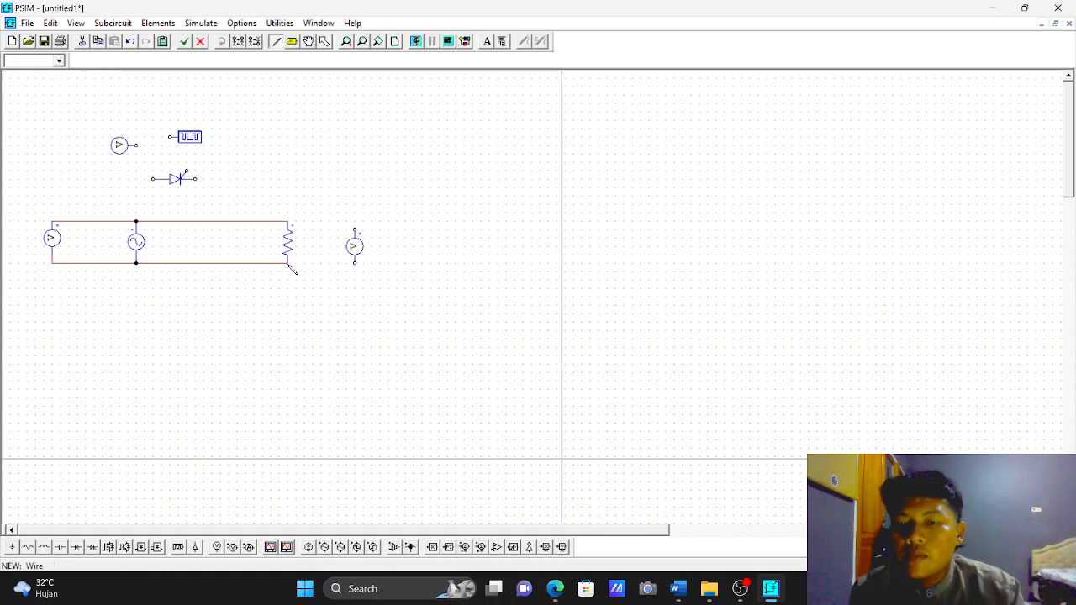
drag(289, 264, 355, 264)
drag(290, 224, 359, 233)
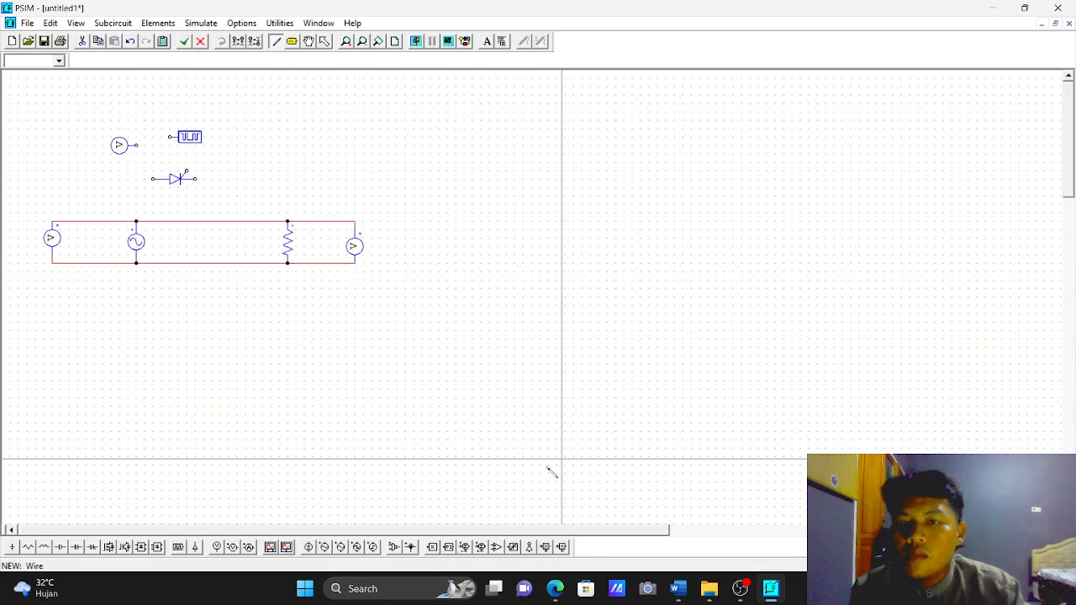
Compare the wiring with the PDF circuit and move the thyristor left in PSIM until its left terminal sits directly above the voltage source.
click(552, 590)
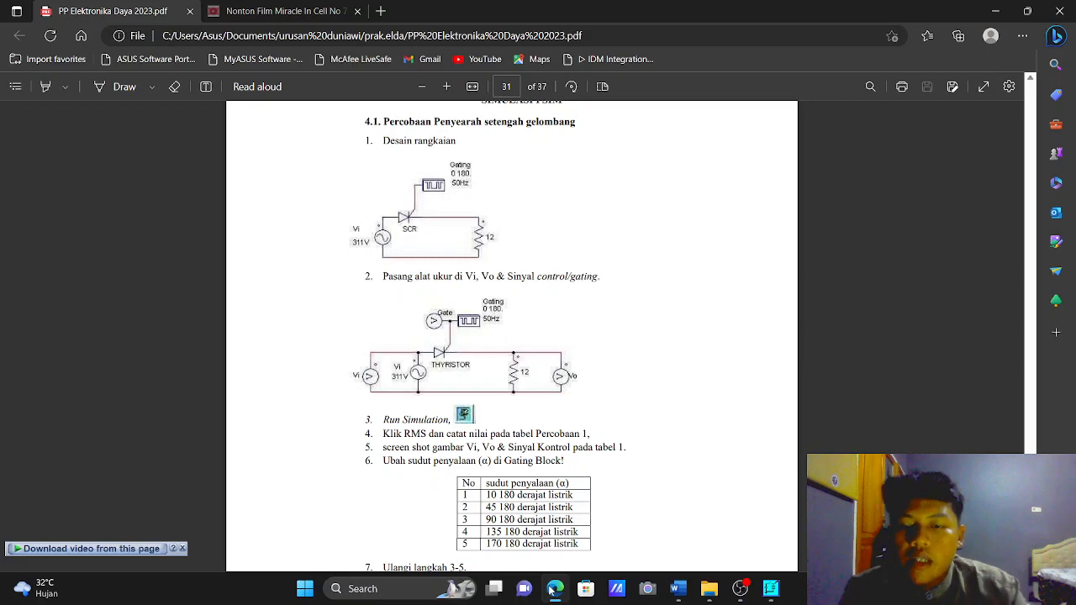
click(552, 590)
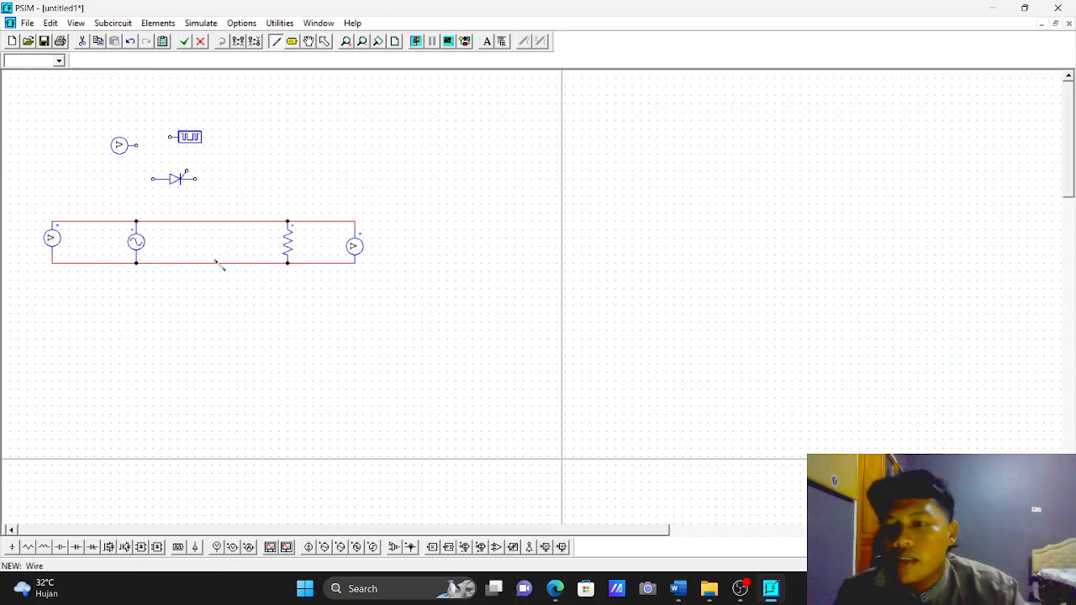
click(325, 42)
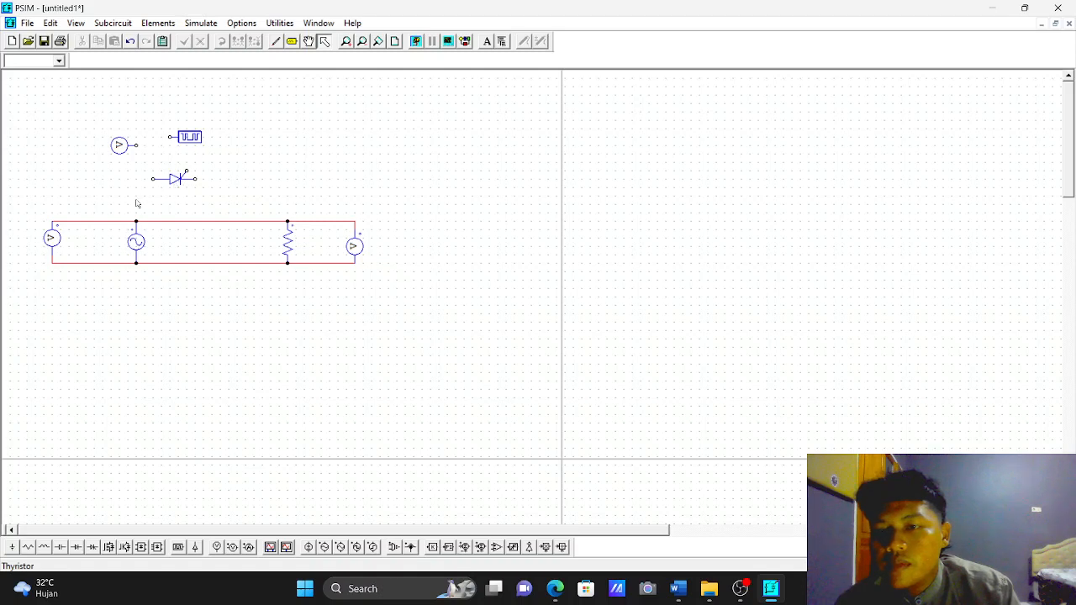
mouse_move(177, 180)
mouse_down()
mouse_move(147, 202)
mouse_move(140, 187)
mouse_move(158, 180)
mouse_up()
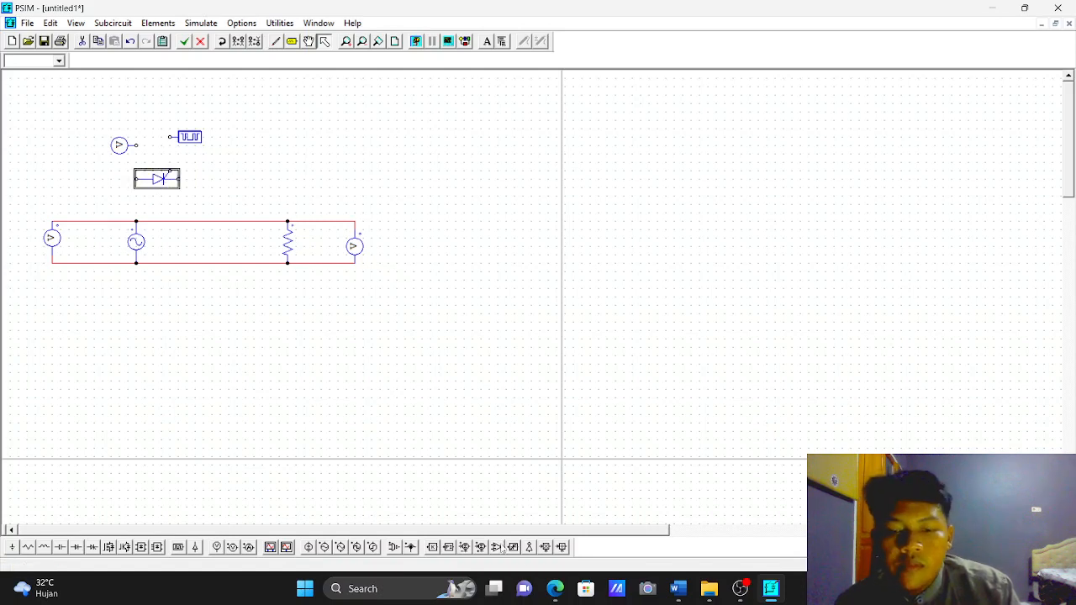
Compare the schematic with the PDF circuit and delete the upper wire between the voltage source and the resistor in PSIM.
click(553, 591)
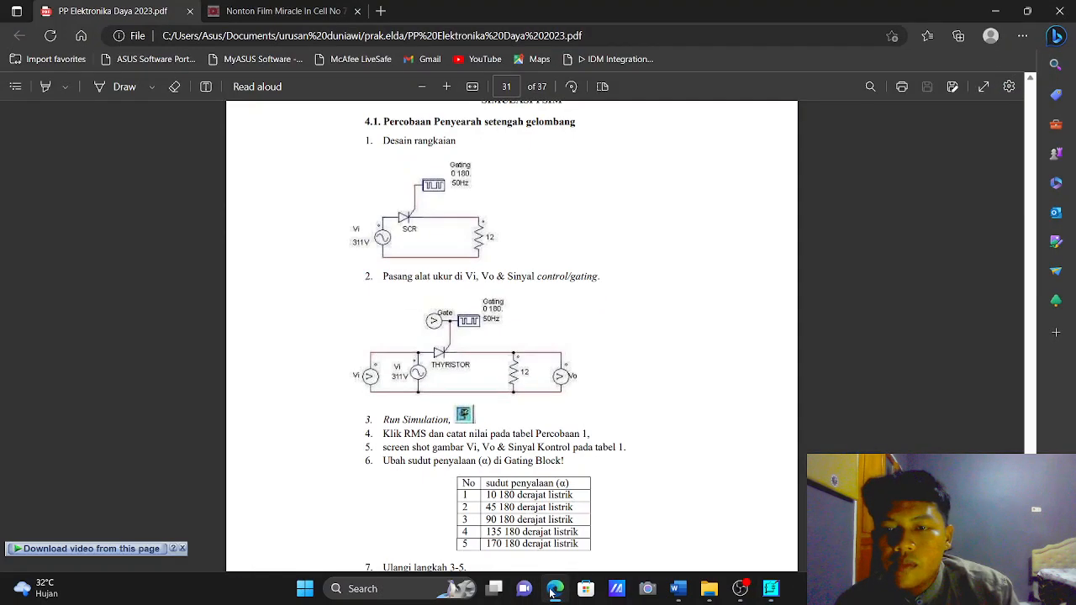
click(554, 591)
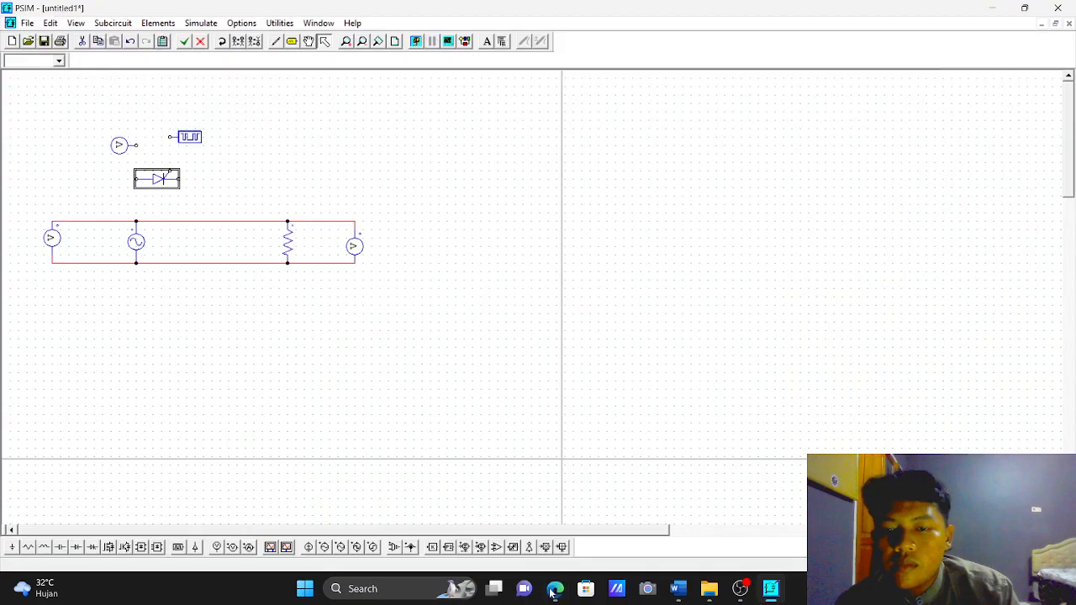
click(553, 591)
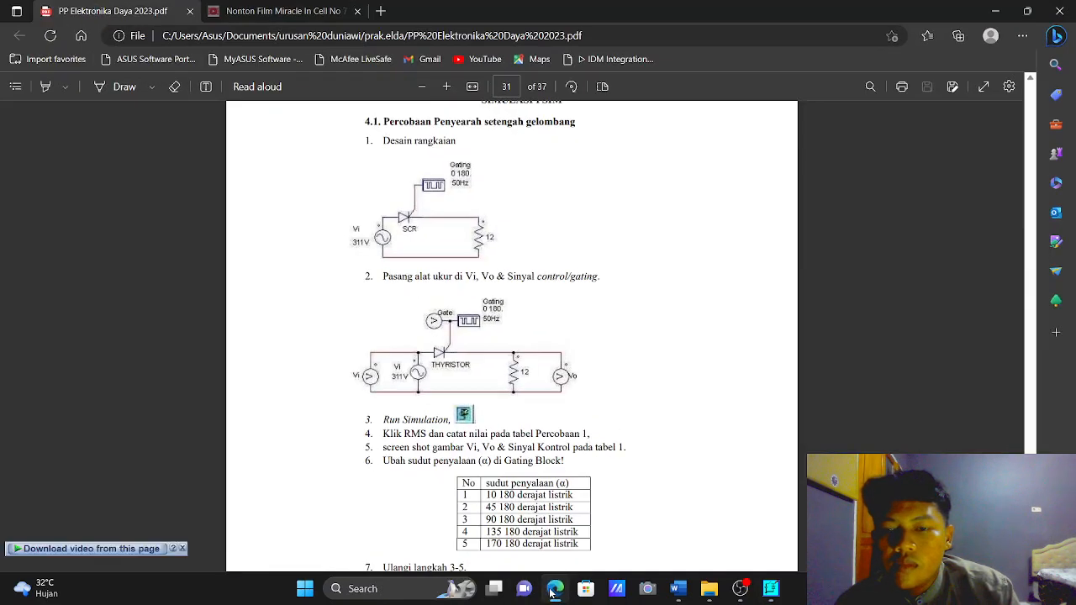
click(553, 591)
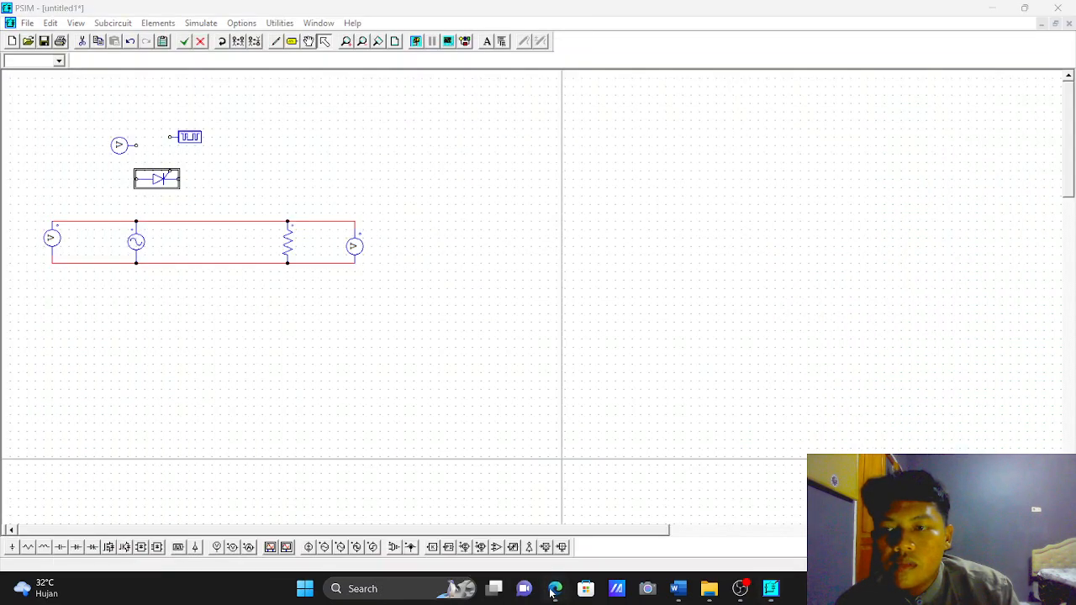
click(553, 591)
click(554, 591)
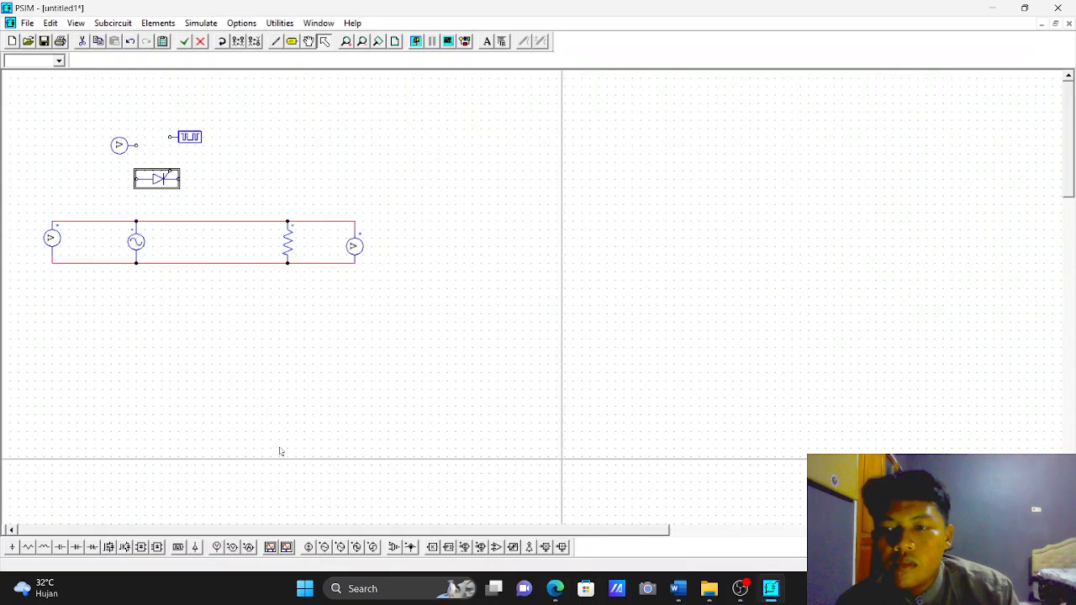
click(187, 221)
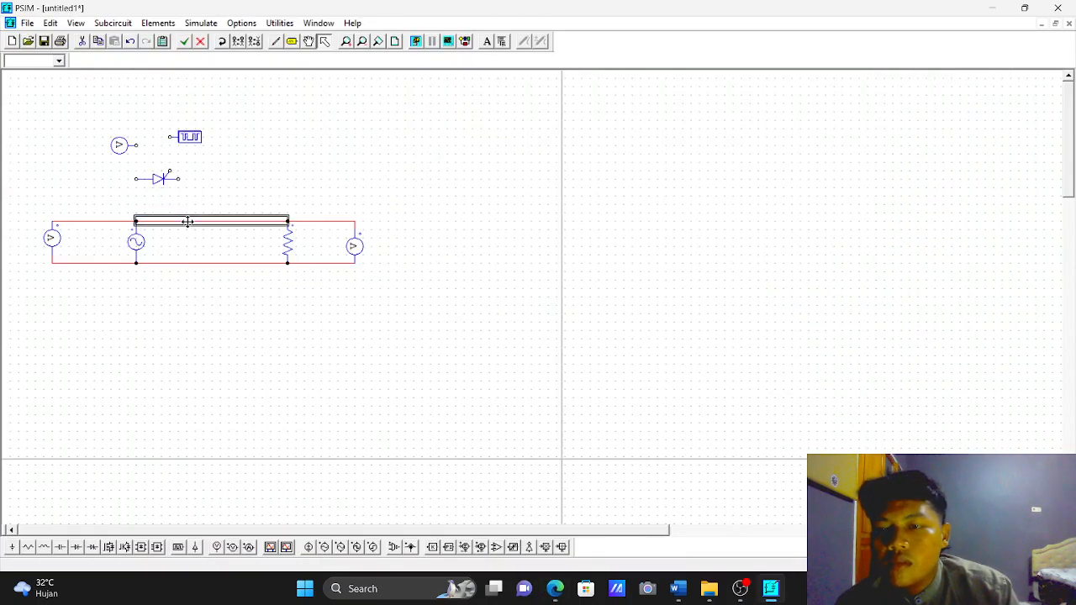
key(Delete)
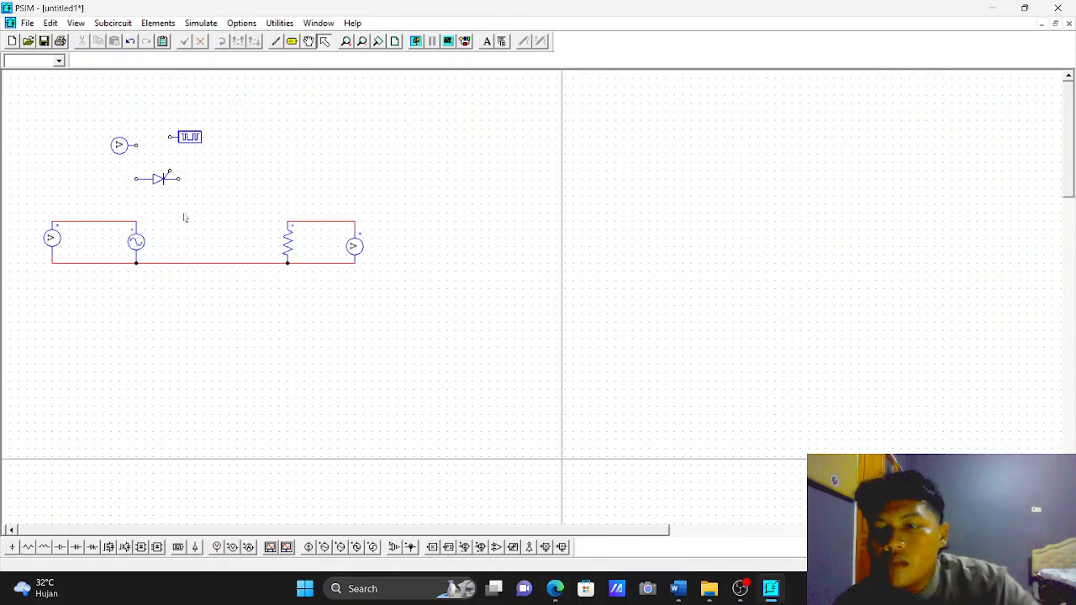
Move the thyristor into the gap in the upper line and wire it in series between the voltage source and the resistor.
click(159, 177)
drag(160, 178, 193, 220)
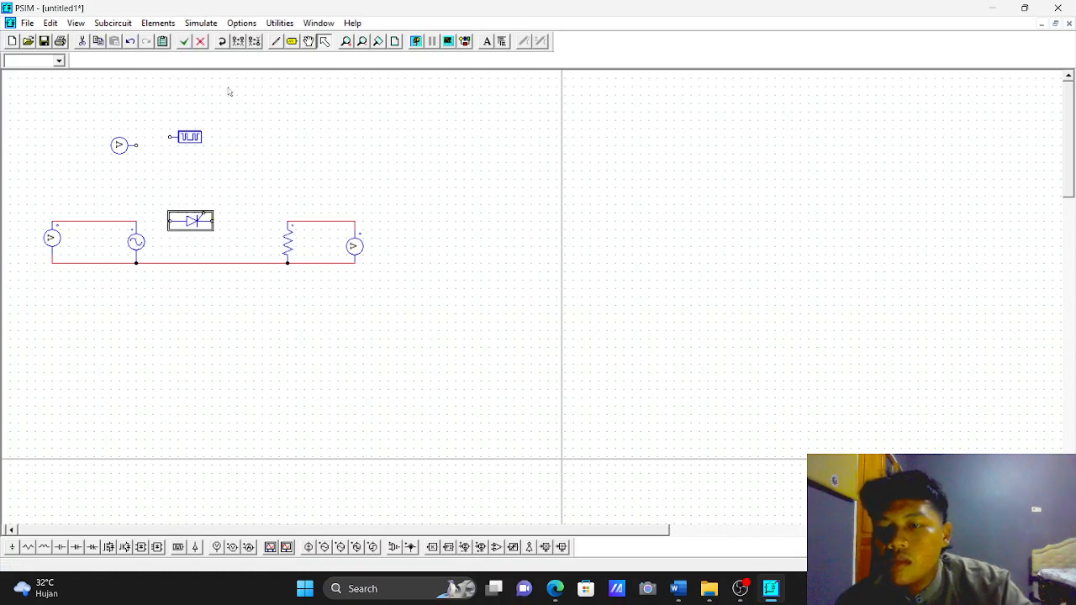
click(276, 41)
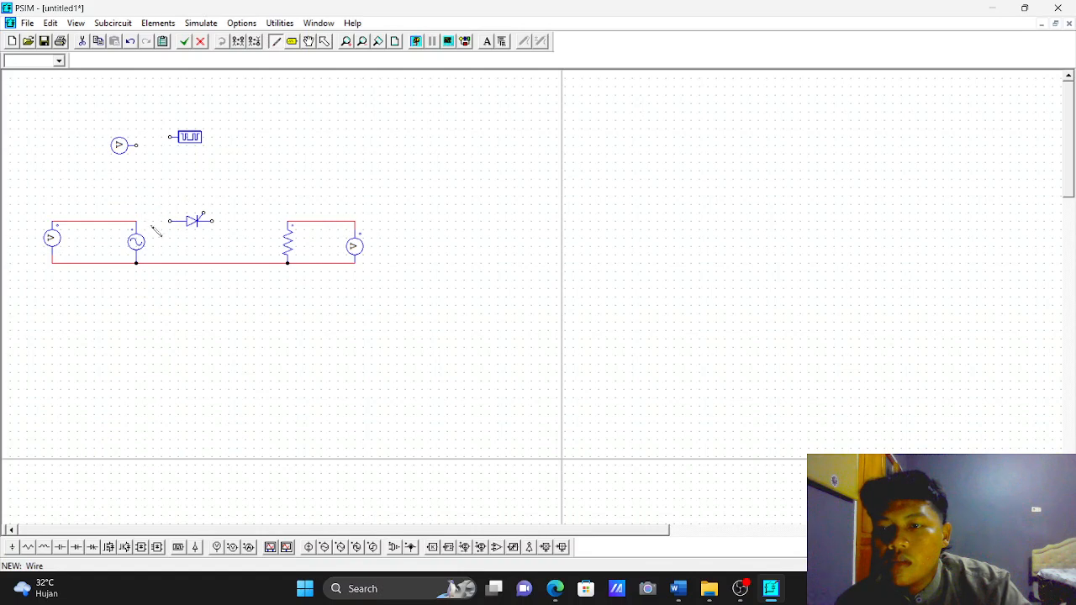
drag(137, 222, 290, 233)
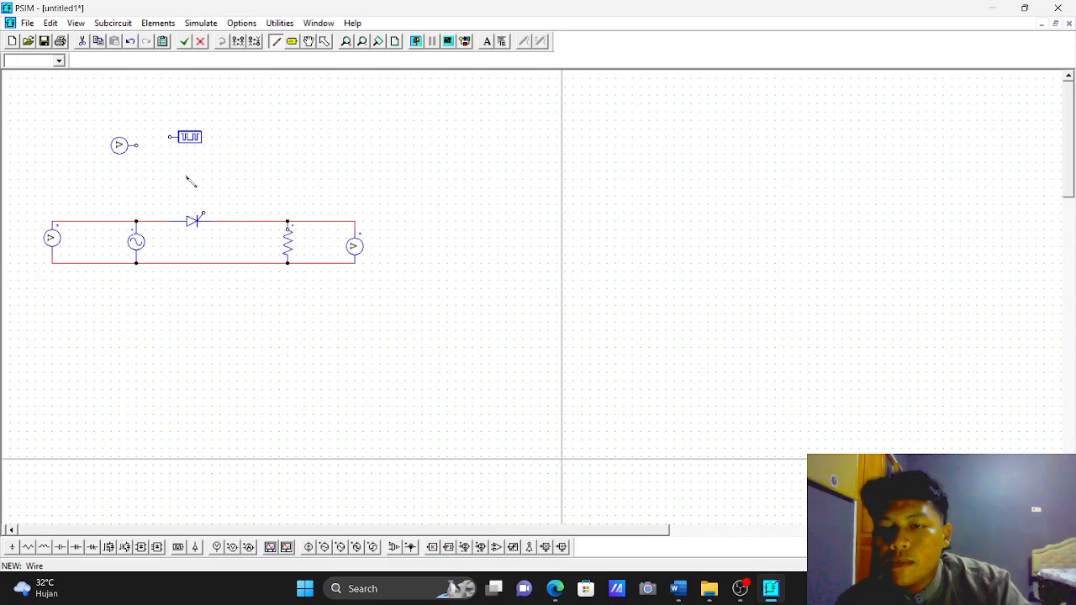
Move the gating block and the single-terminal voltage probe to the right, placing them level with each other above the thyristor.
click(325, 41)
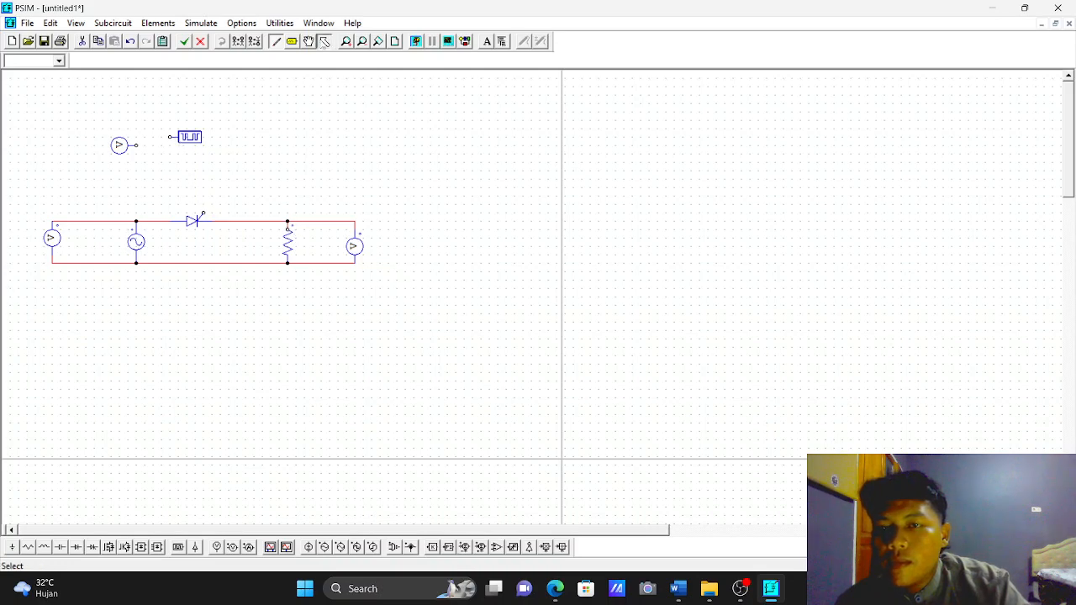
drag(189, 143, 234, 148)
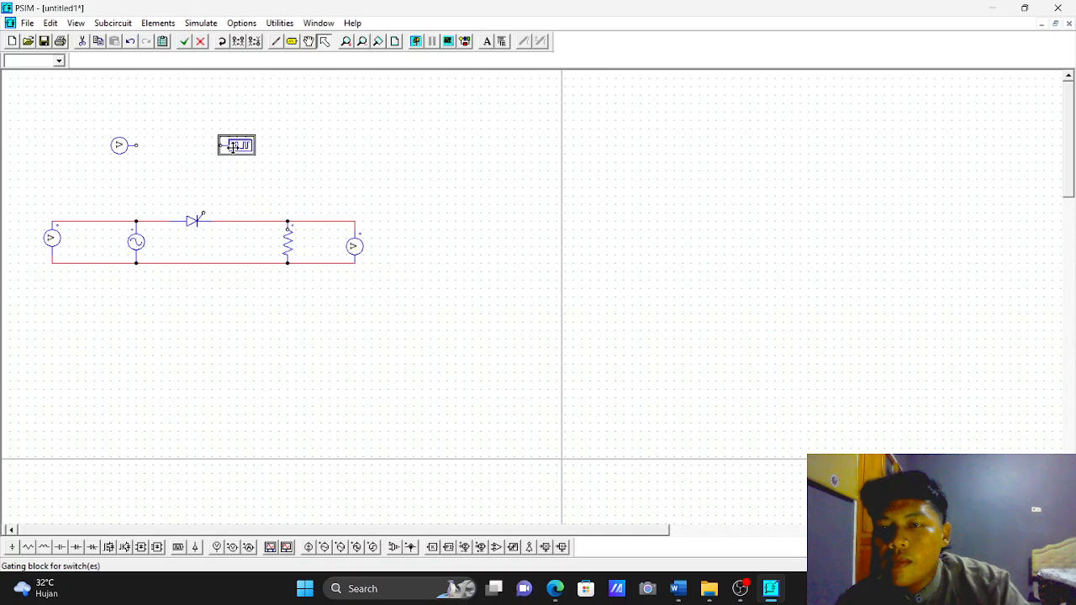
click(121, 146)
drag(121, 146, 171, 144)
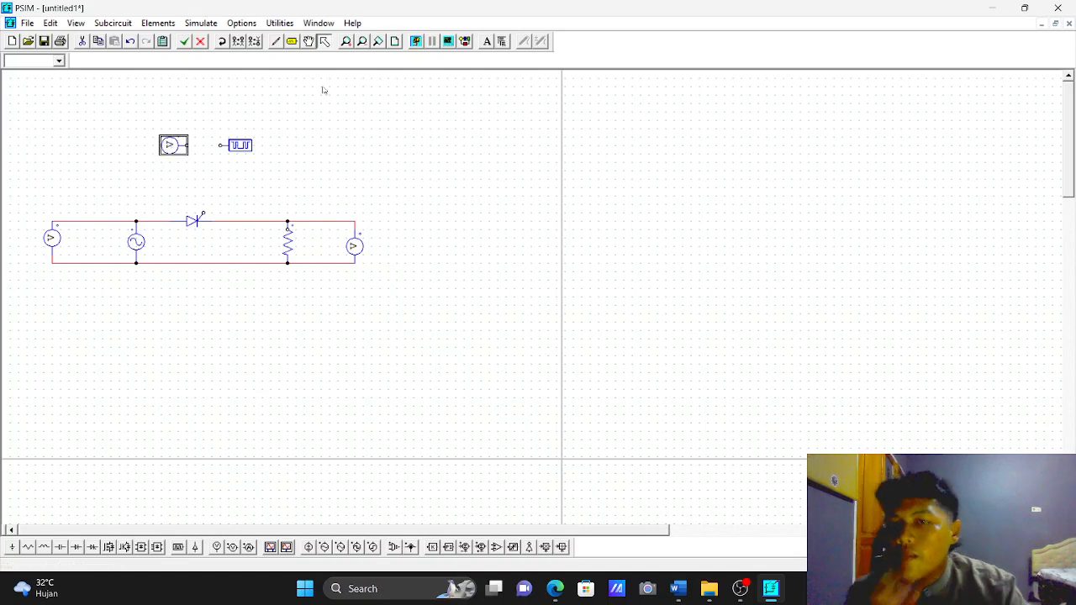
Wire the gating block to the thyristor's gate and connect the single-terminal voltage probe to the gating block's terminal.
click(278, 42)
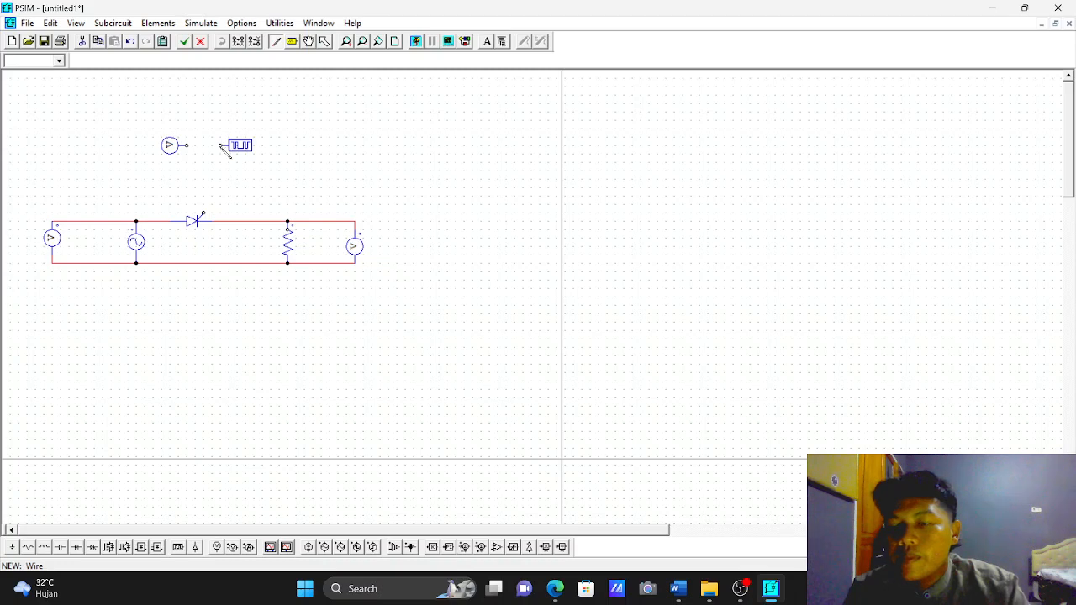
drag(221, 147, 204, 214)
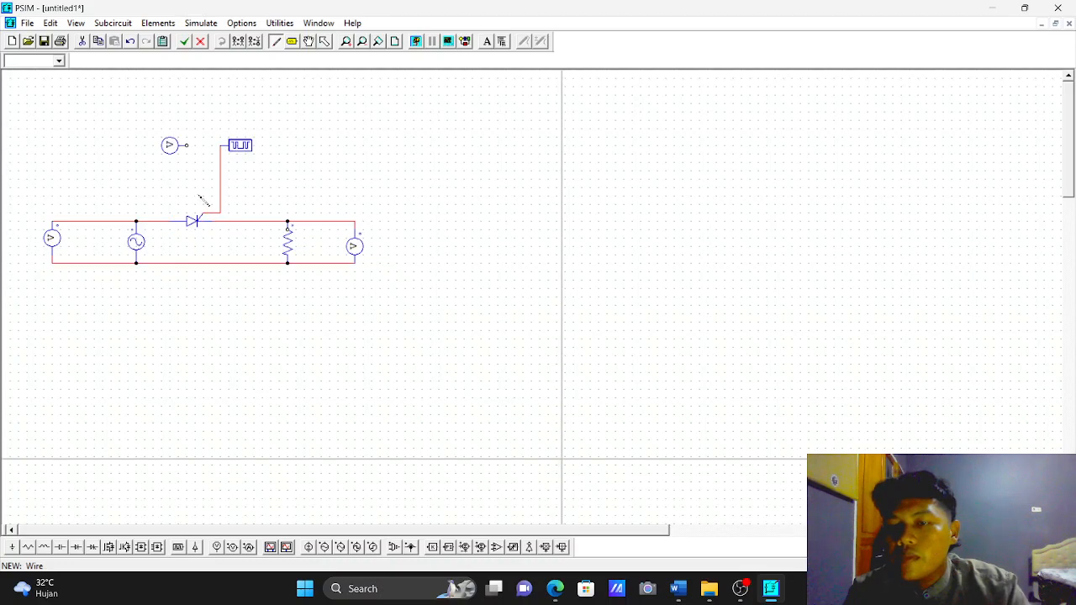
drag(188, 146, 219, 148)
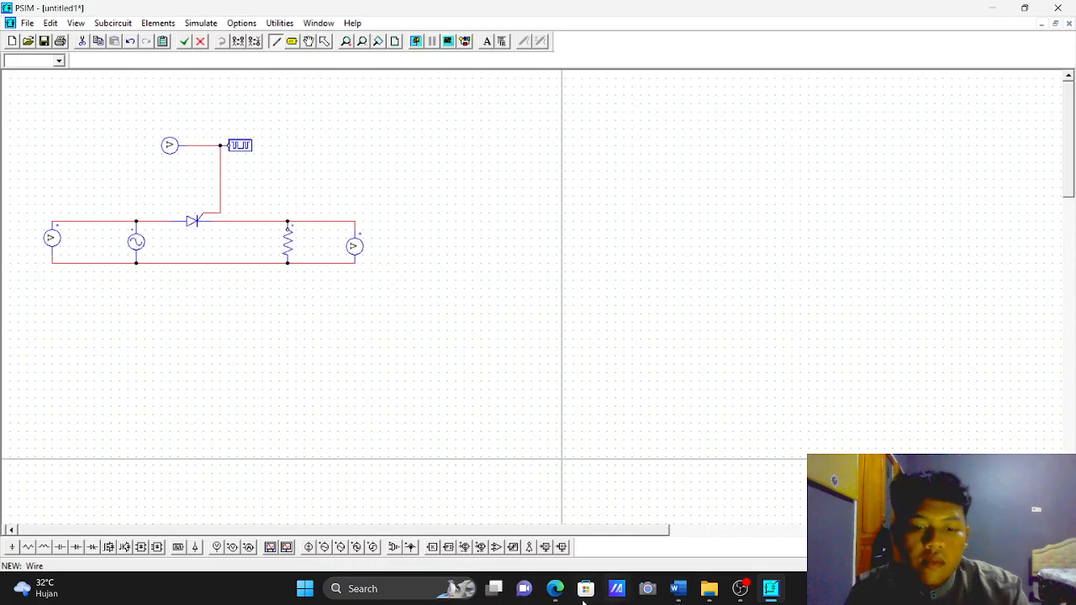
Check the component values in the PDF circuit and set the PSIM sinusoidal source's peak amplitude to 311 and frequency to 50.
click(557, 598)
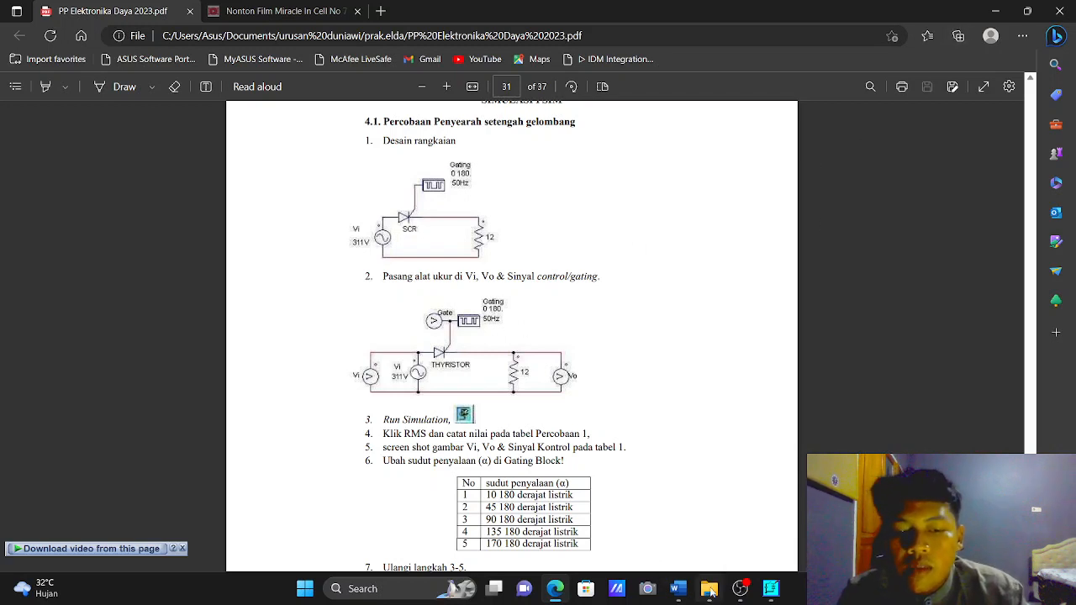
click(738, 591)
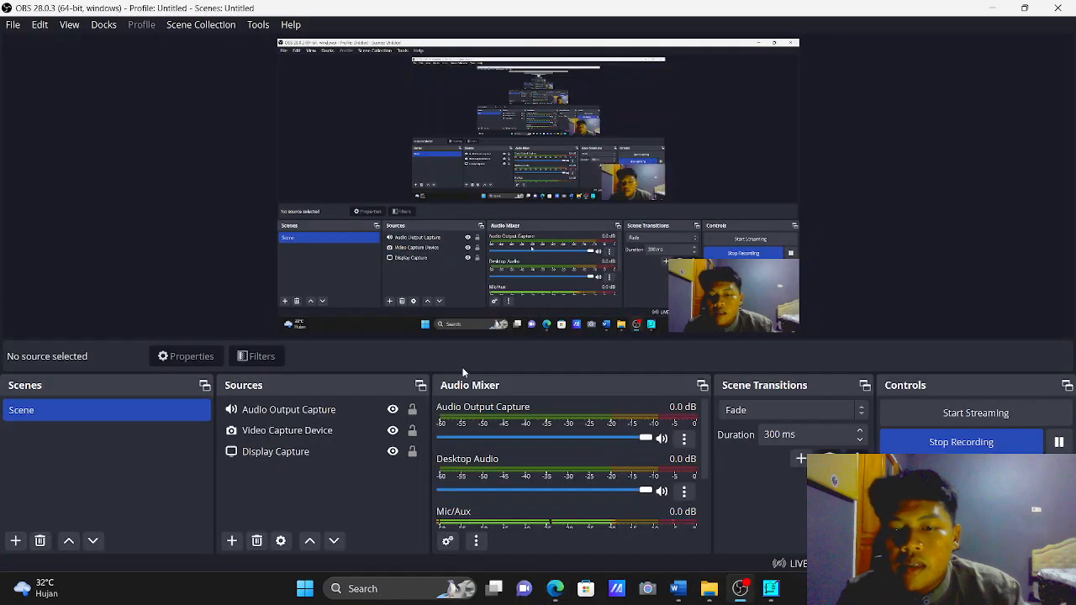
click(738, 589)
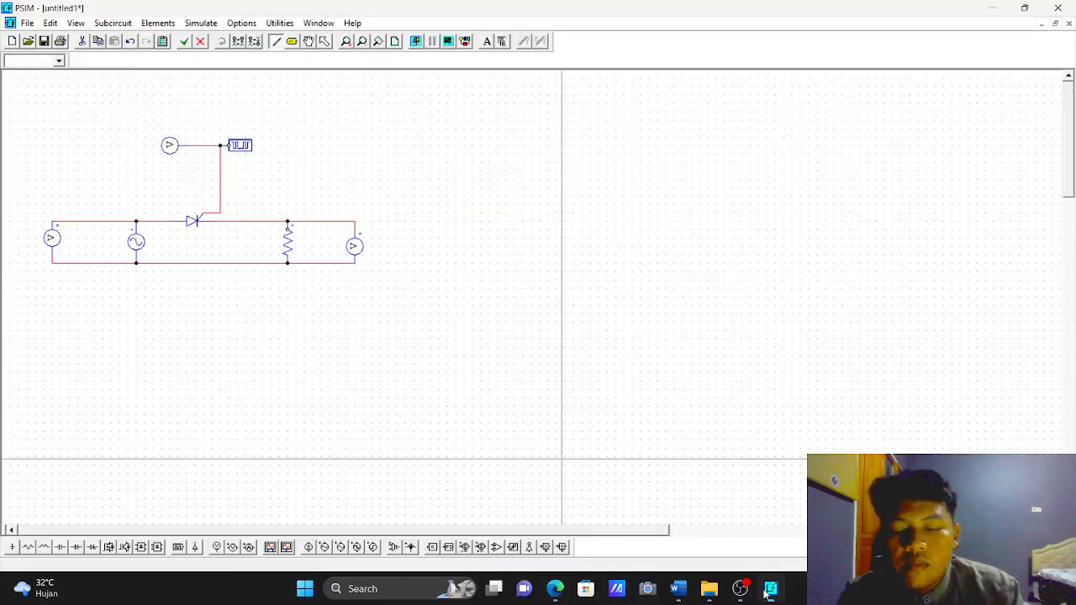
click(771, 588)
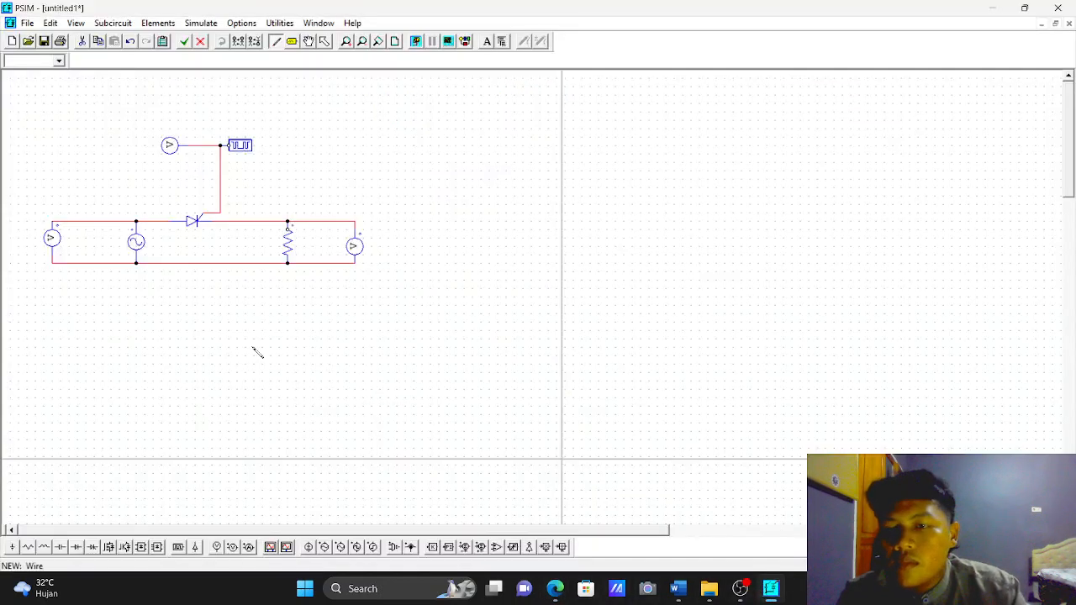
click(325, 42)
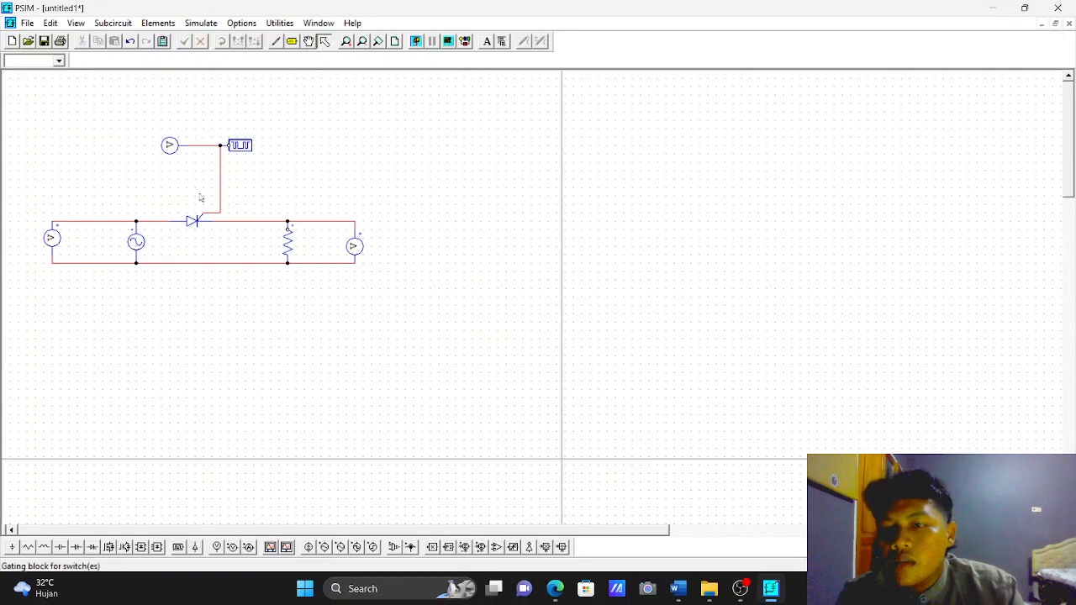
double_click(135, 246)
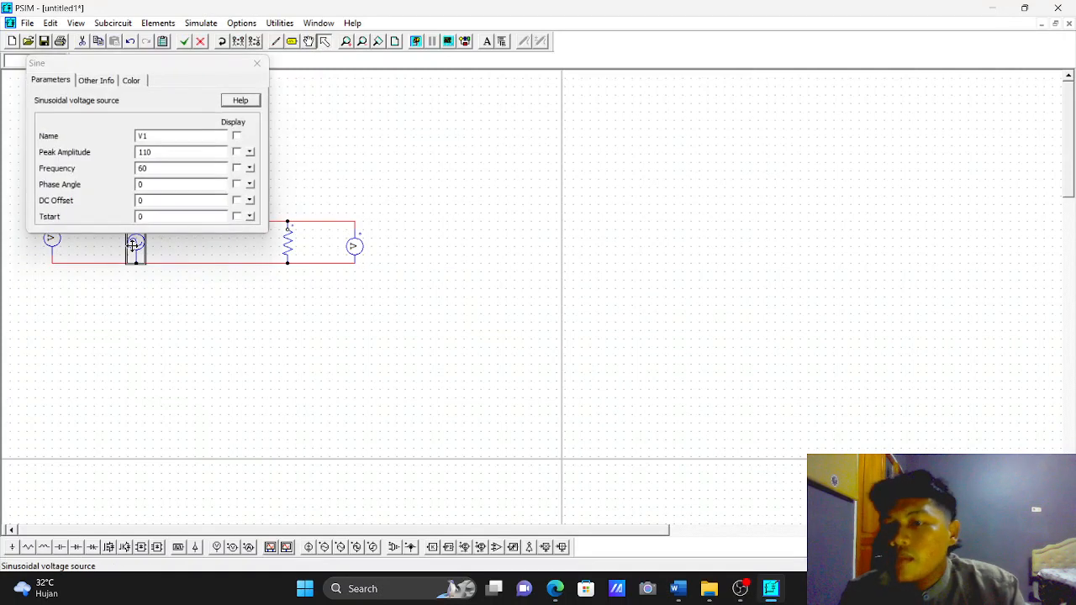
click(163, 152)
key(BackSpace)
key(BackSpace)
key(BackSpace)
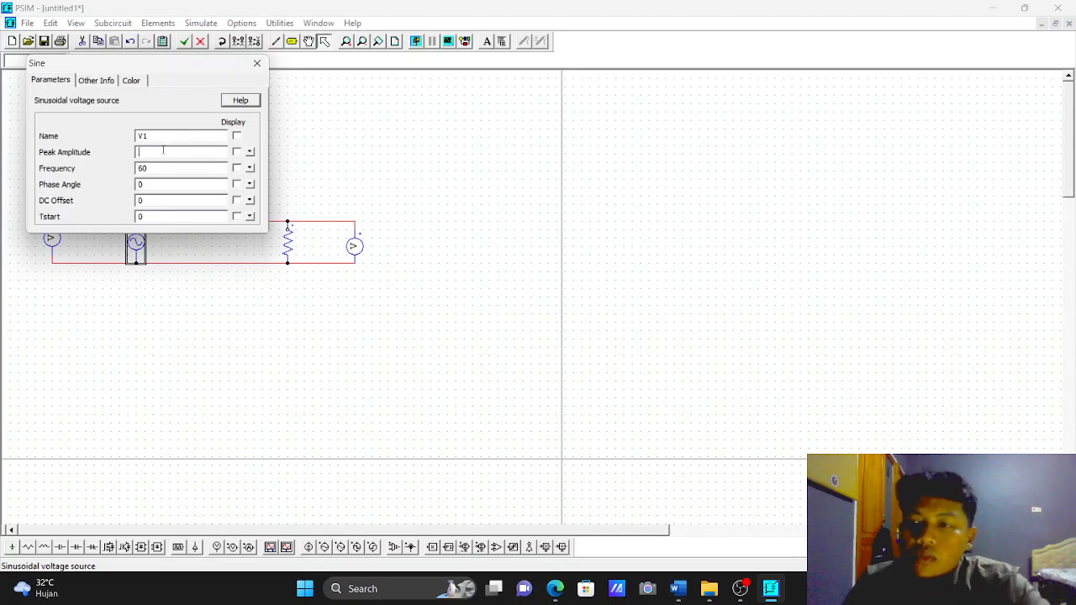
text(311)
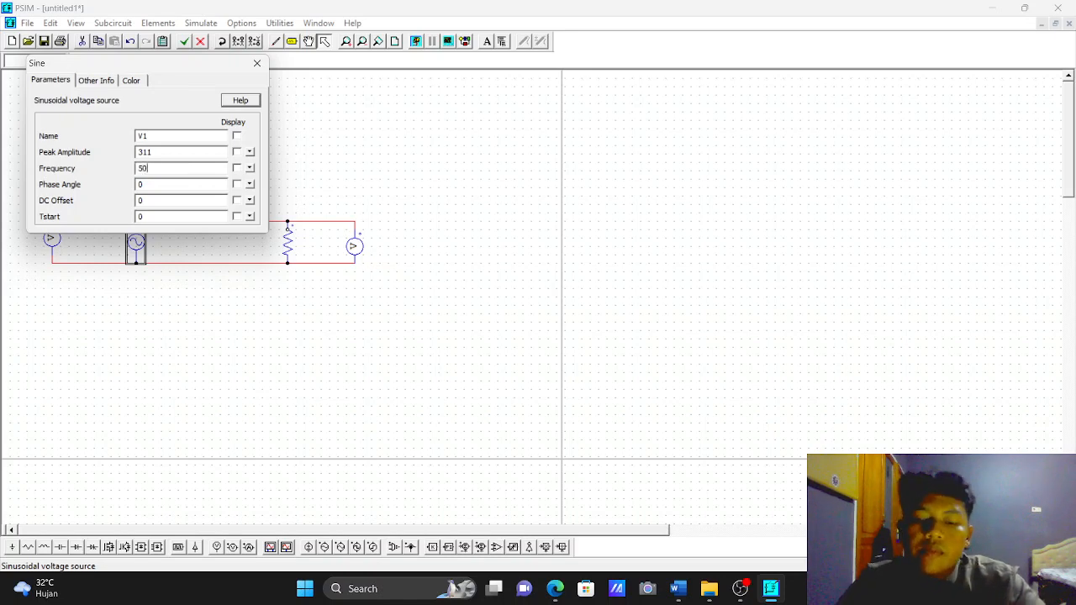
Display the sinusoidal source's name and peak amplitude on the schematic.
click(237, 152)
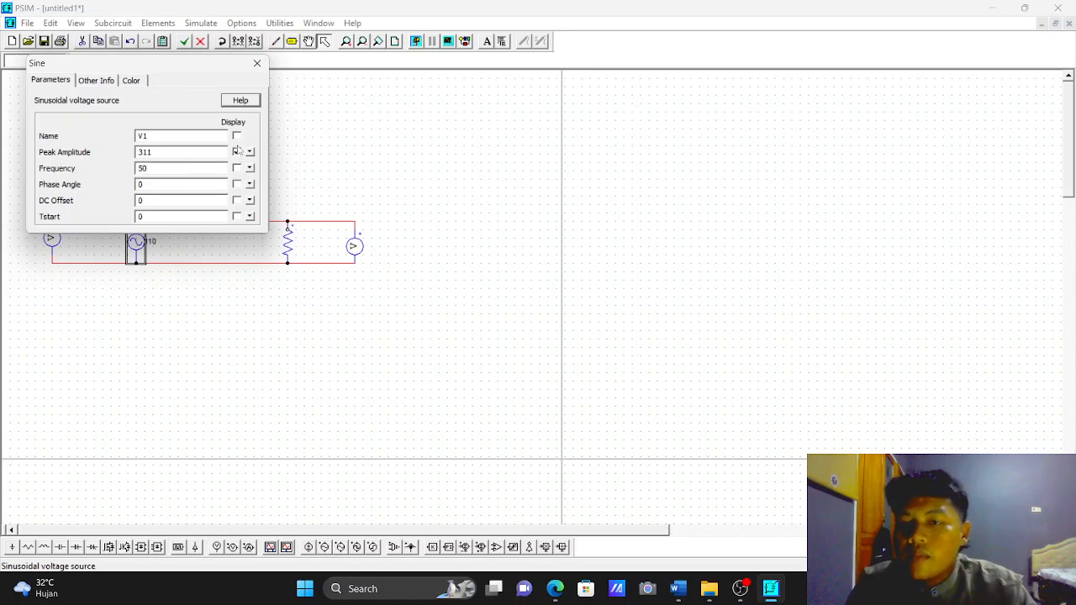
click(238, 136)
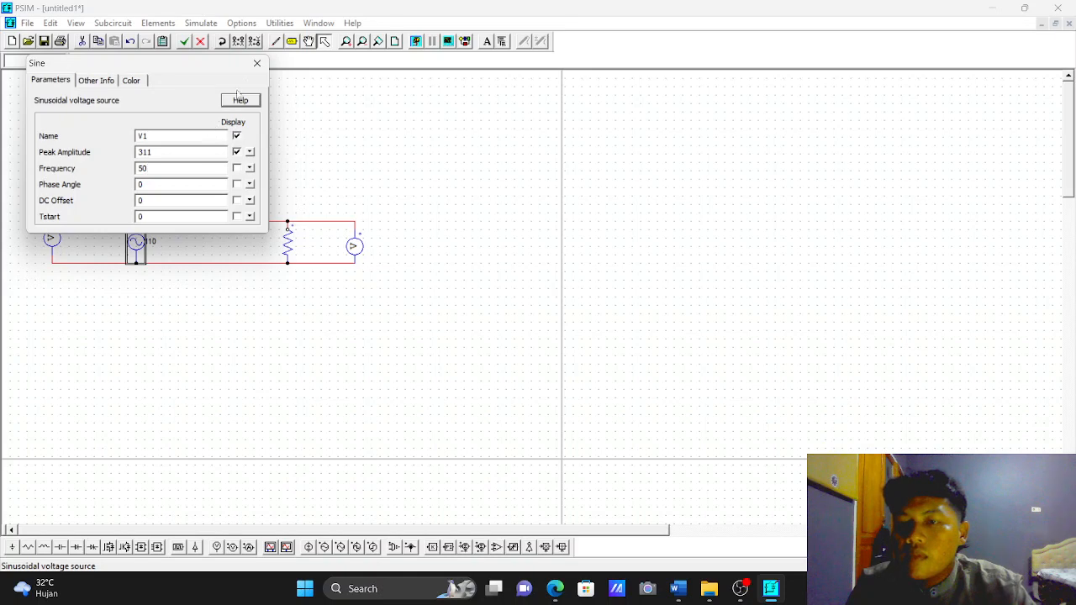
click(257, 63)
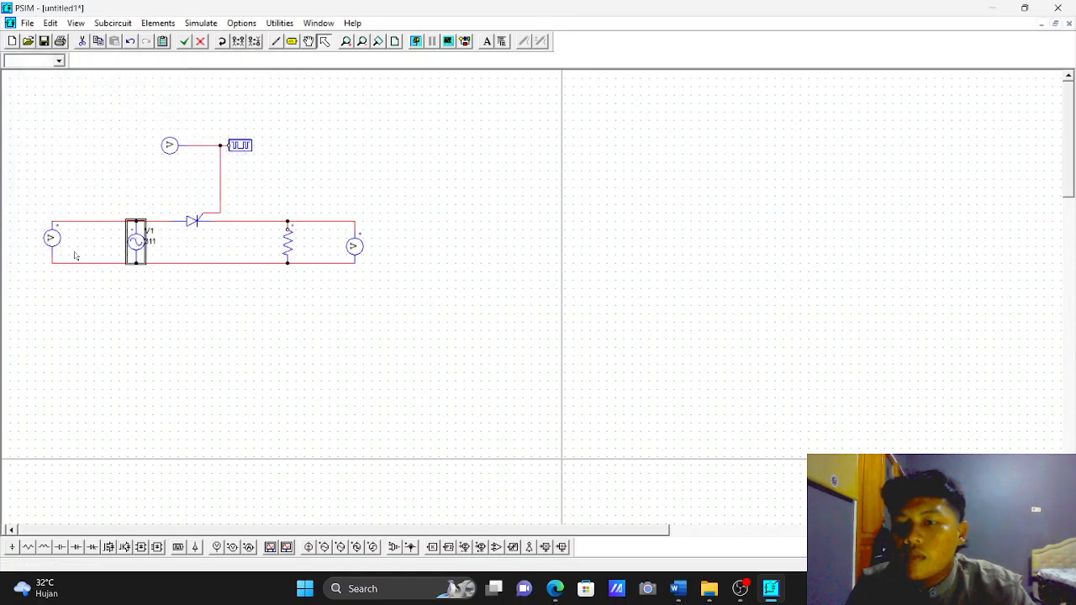
Rename the voltage probe beside the source as Vi and display its name on the schematic.
double_click(52, 240)
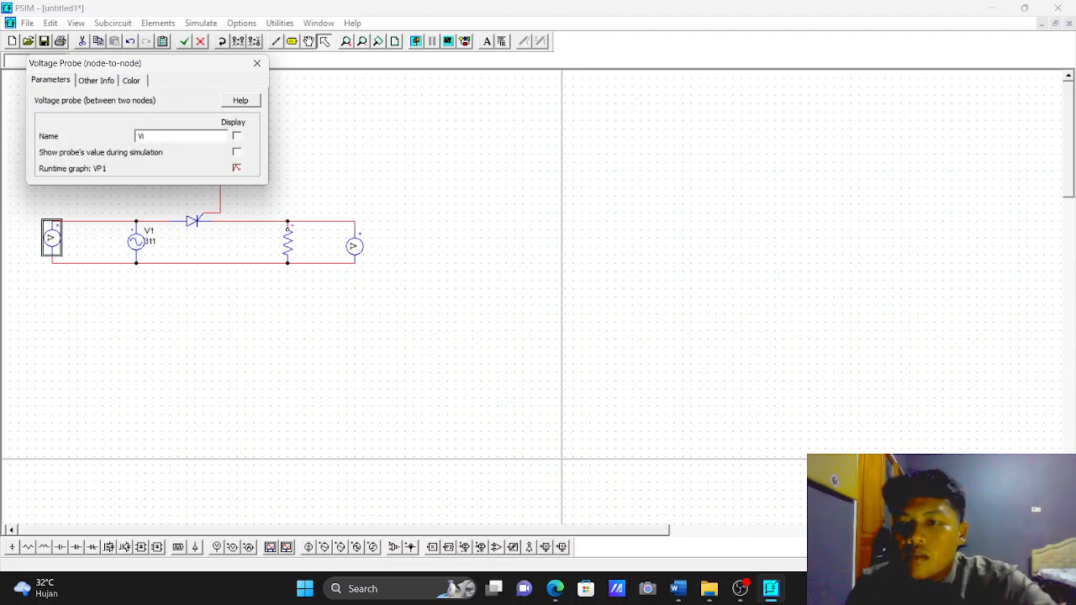
click(237, 137)
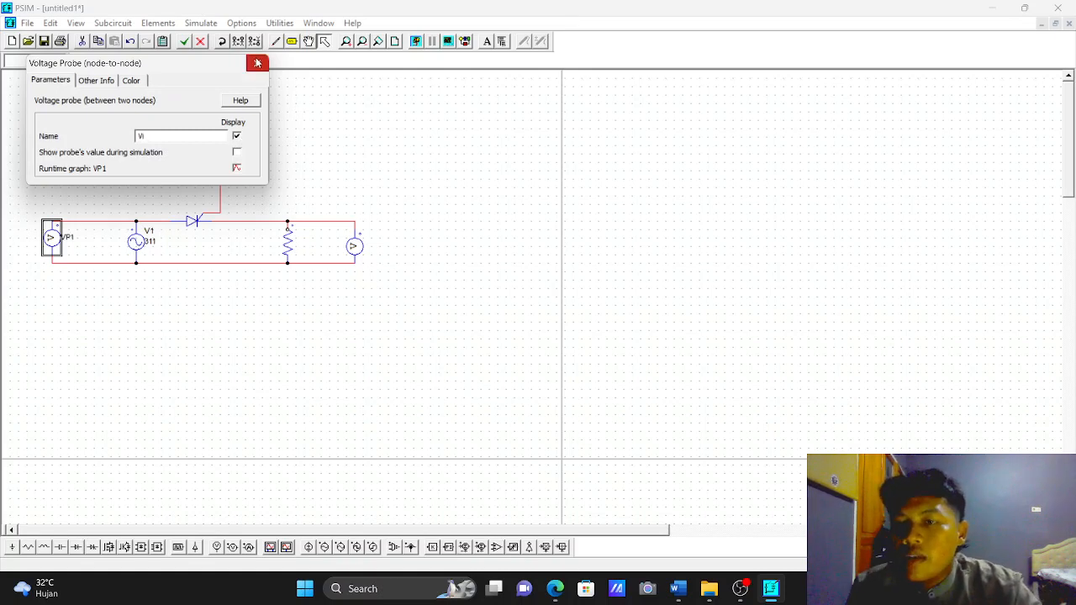
click(258, 63)
Rename the voltage probe across the resistor as Vo and display its name on the schematic.
double_click(364, 246)
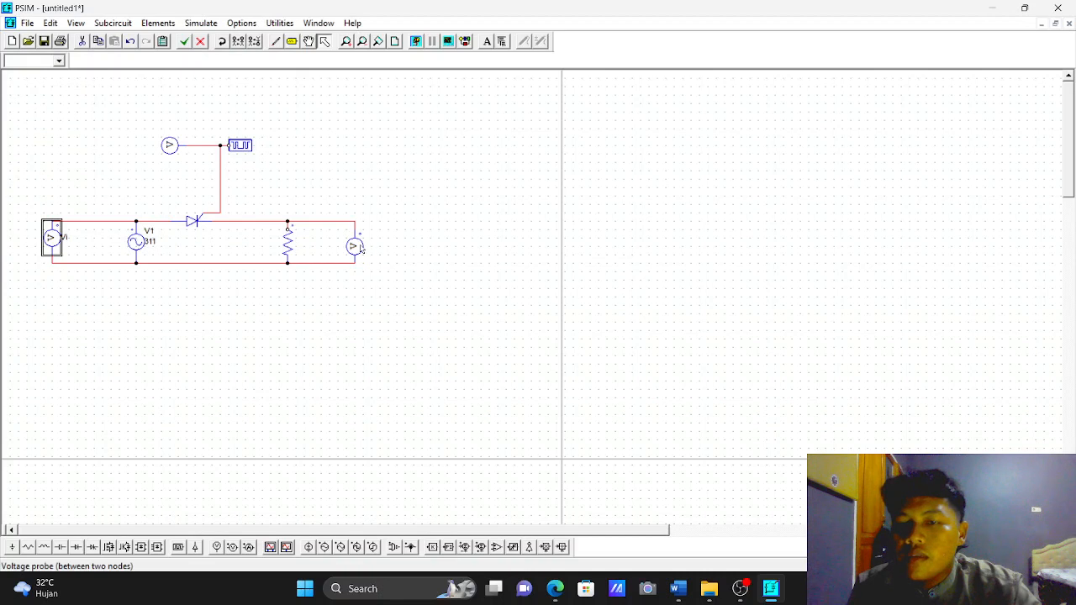
key(BackSpace)
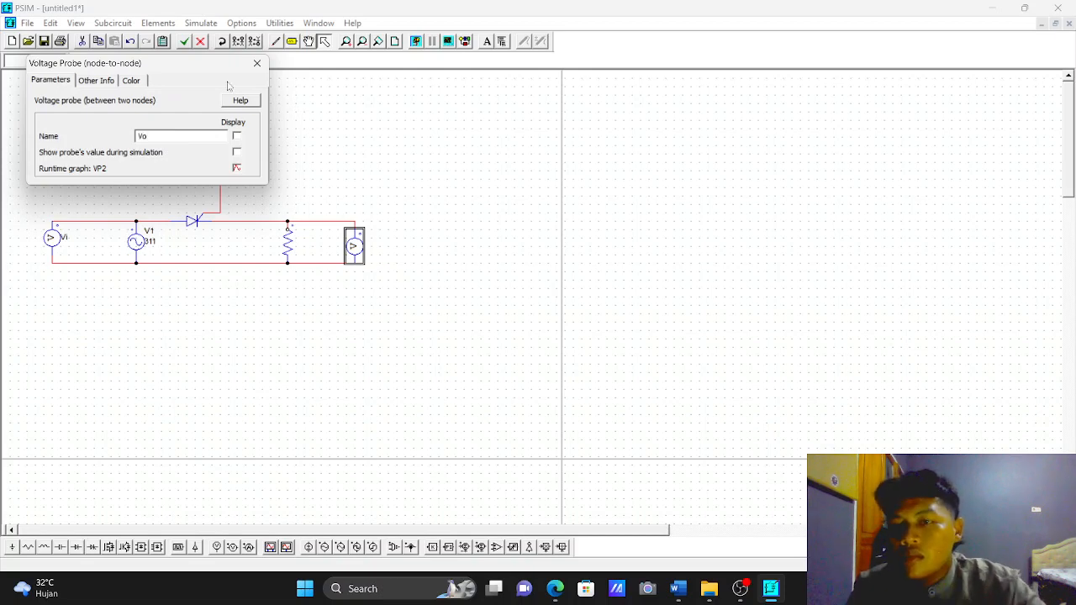
click(238, 137)
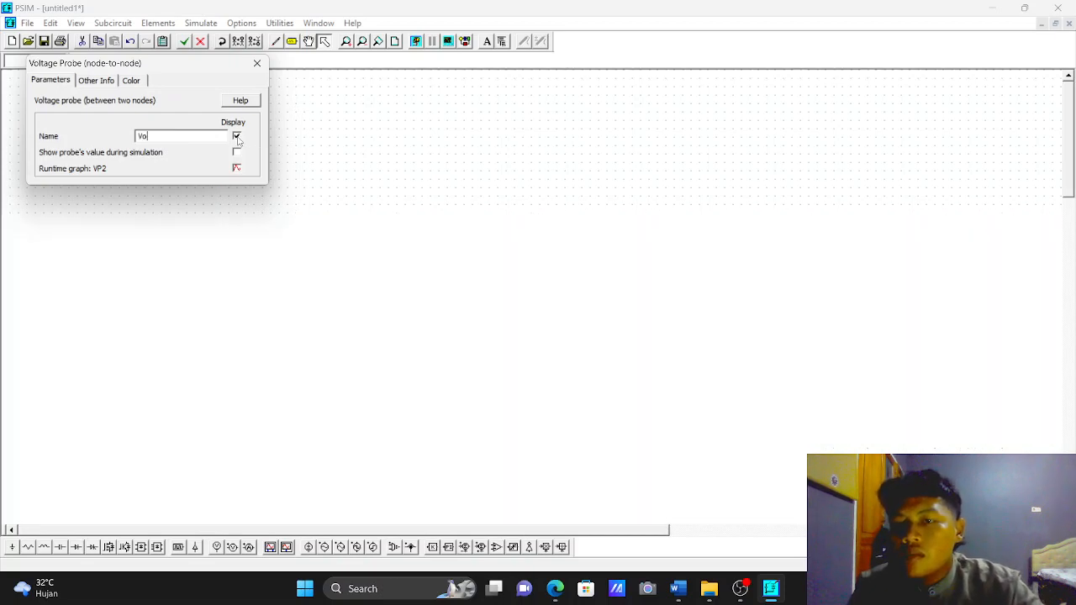
click(257, 63)
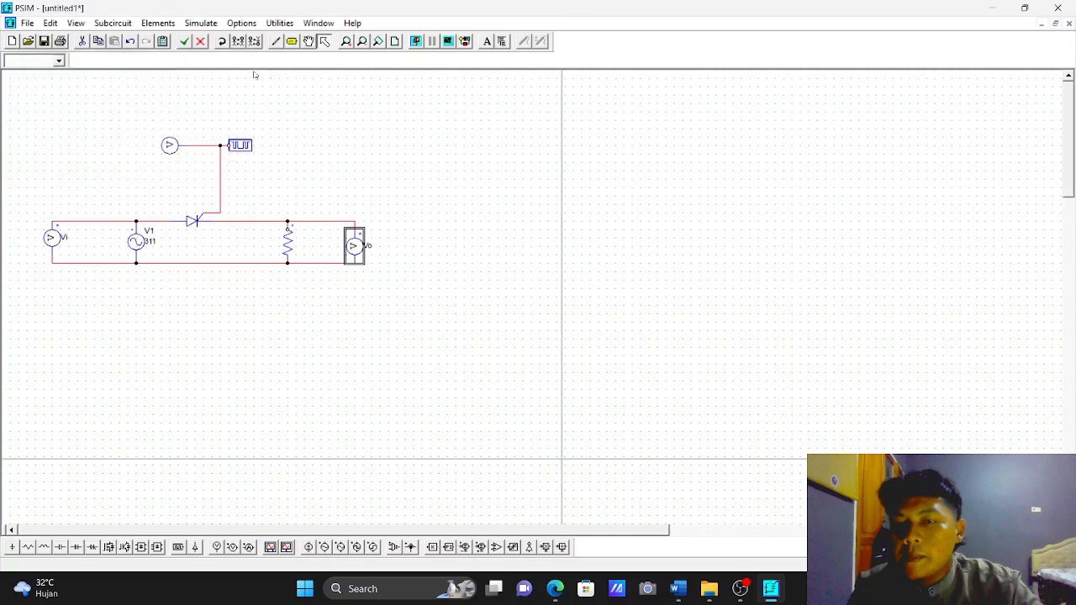
Rename the voltage probe beside the gating block as GATE and display its name on the schematic.
double_click(174, 152)
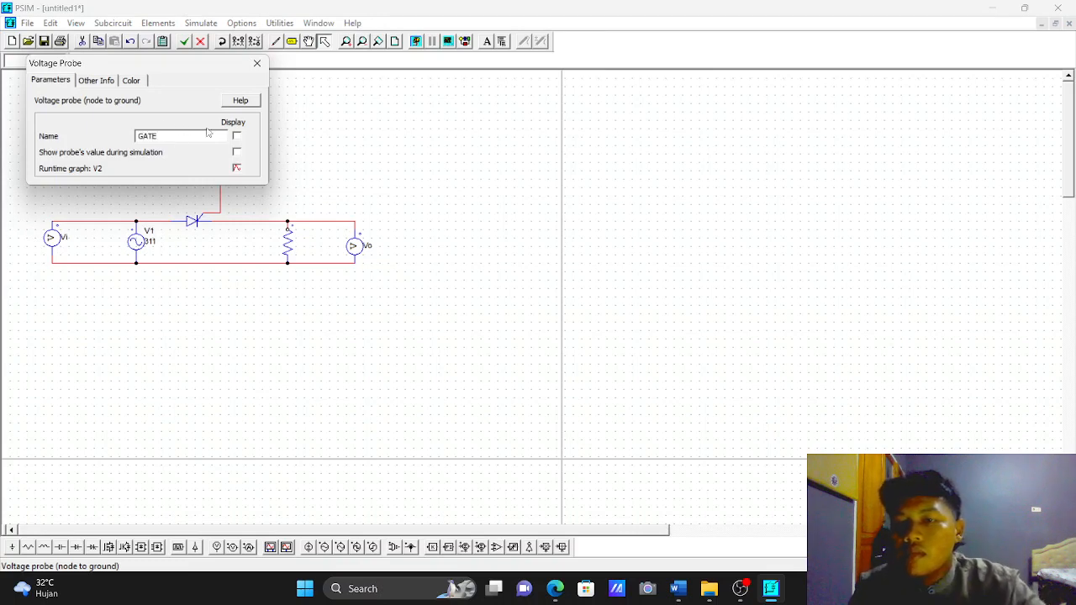
click(237, 137)
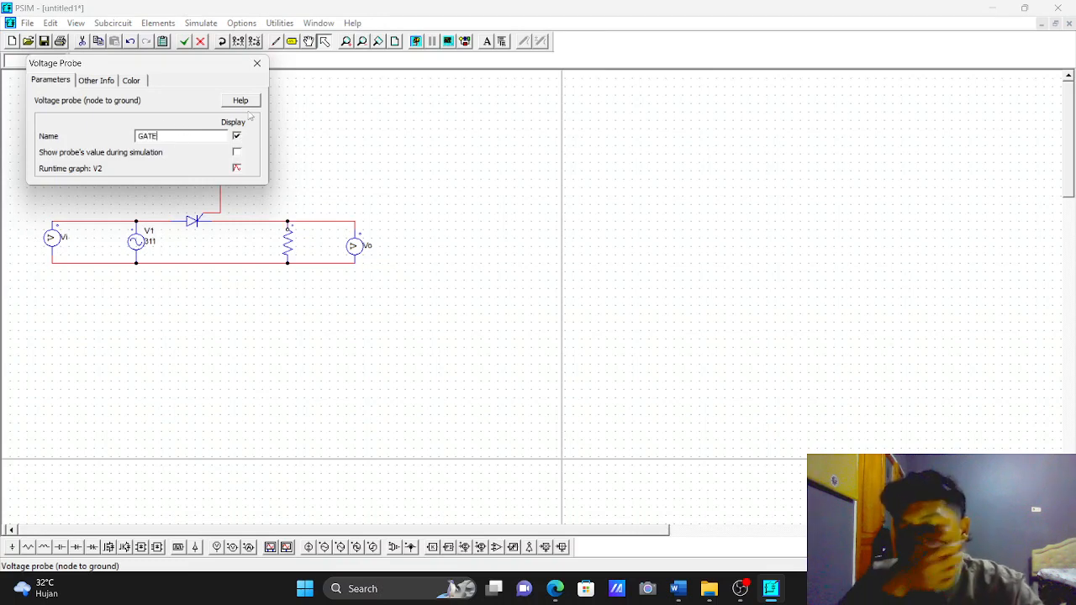
click(256, 64)
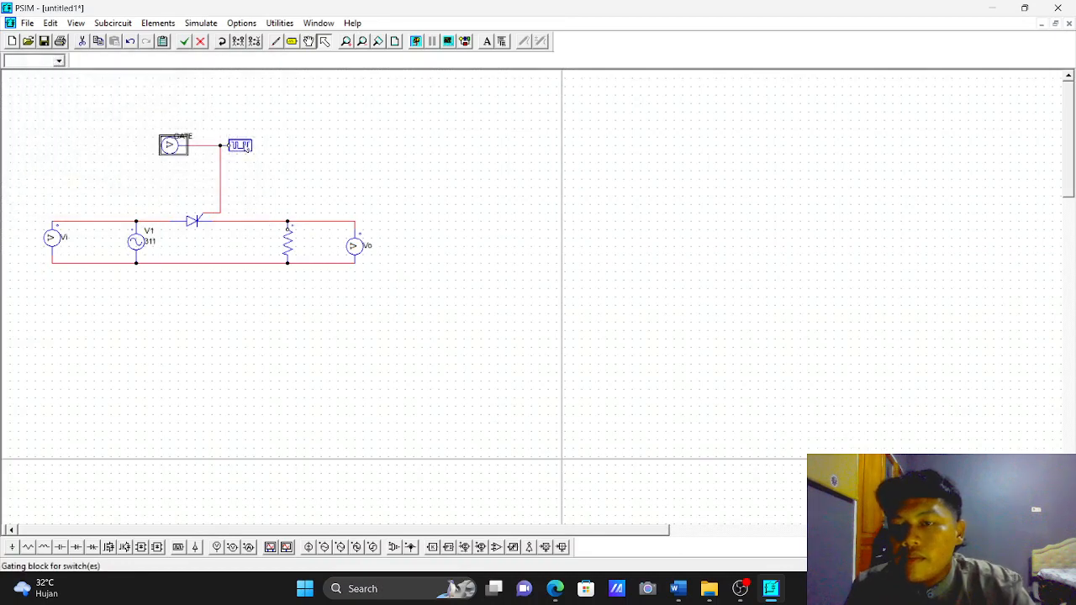
Check the gating block's frequency and switching points and the load resistor's resistance.
double_click(243, 145)
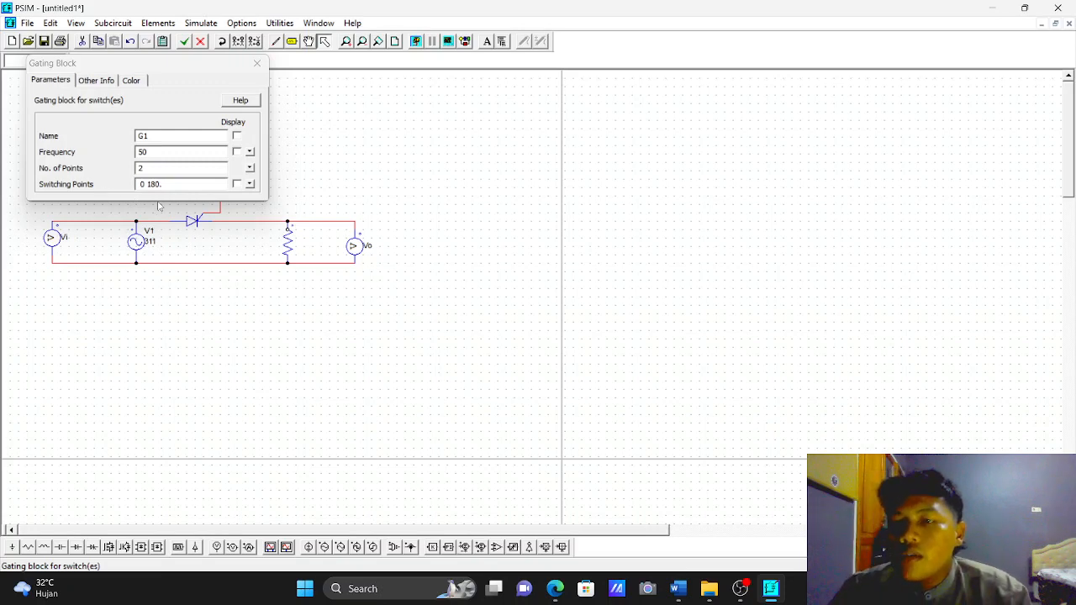
click(258, 63)
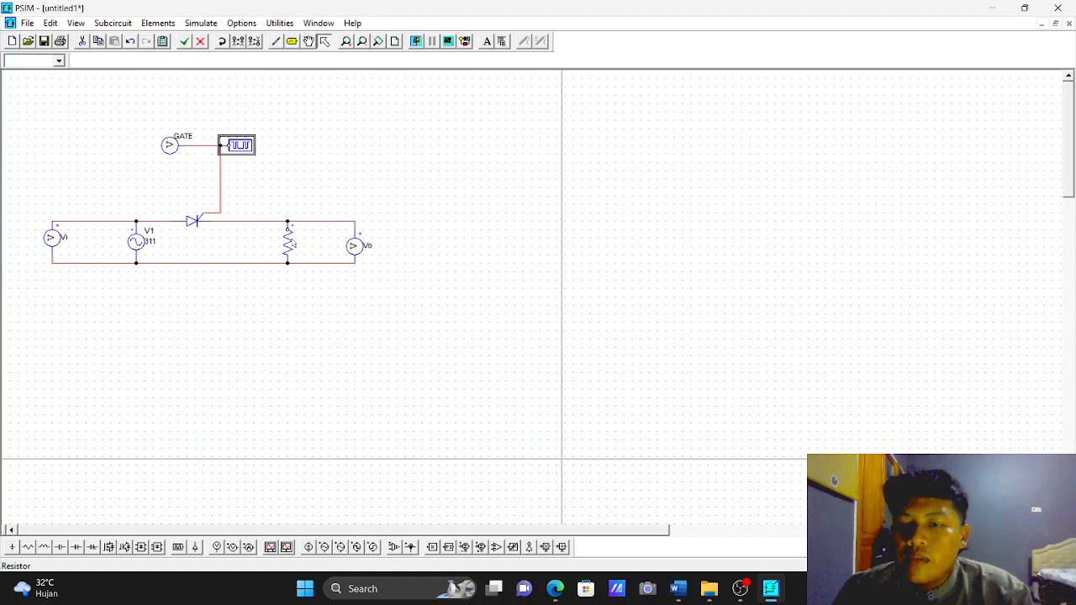
double_click(289, 242)
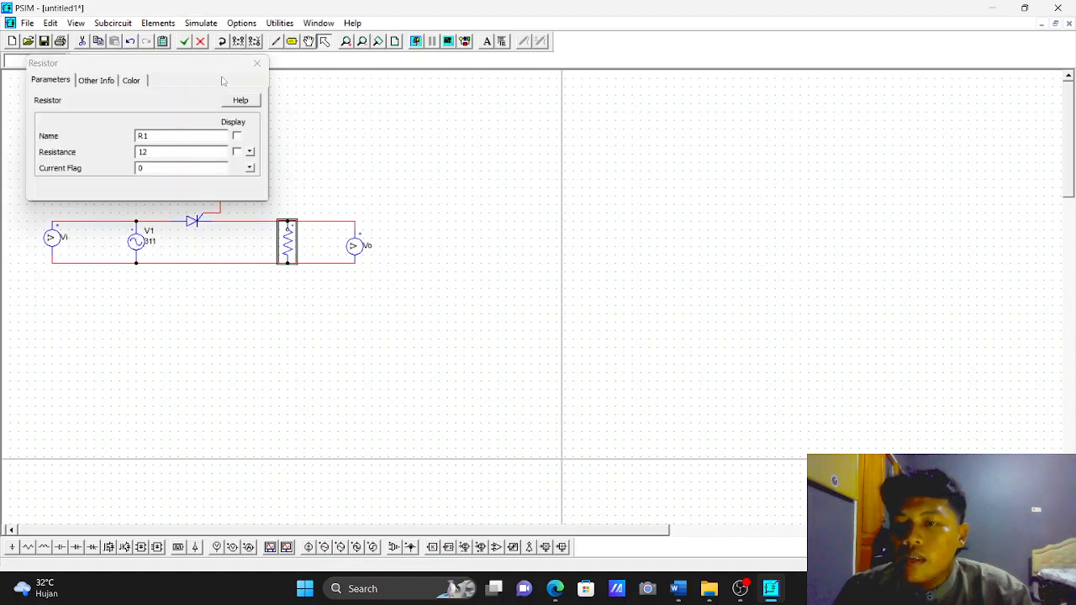
click(258, 63)
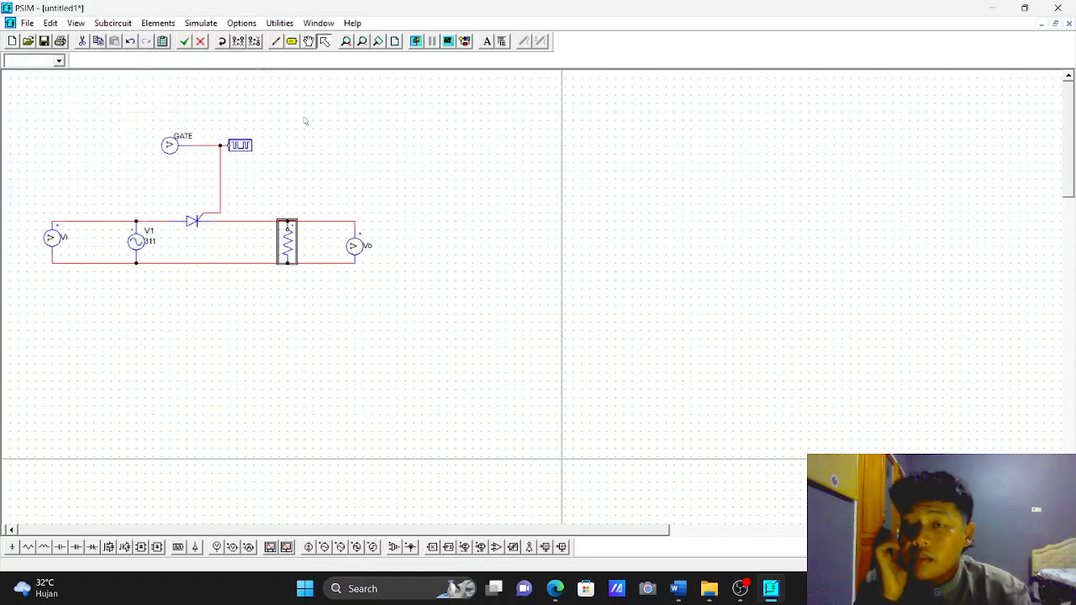
Place a Simulation Control element above the sinusoidal source and set its total time to 0.04.
click(201, 23)
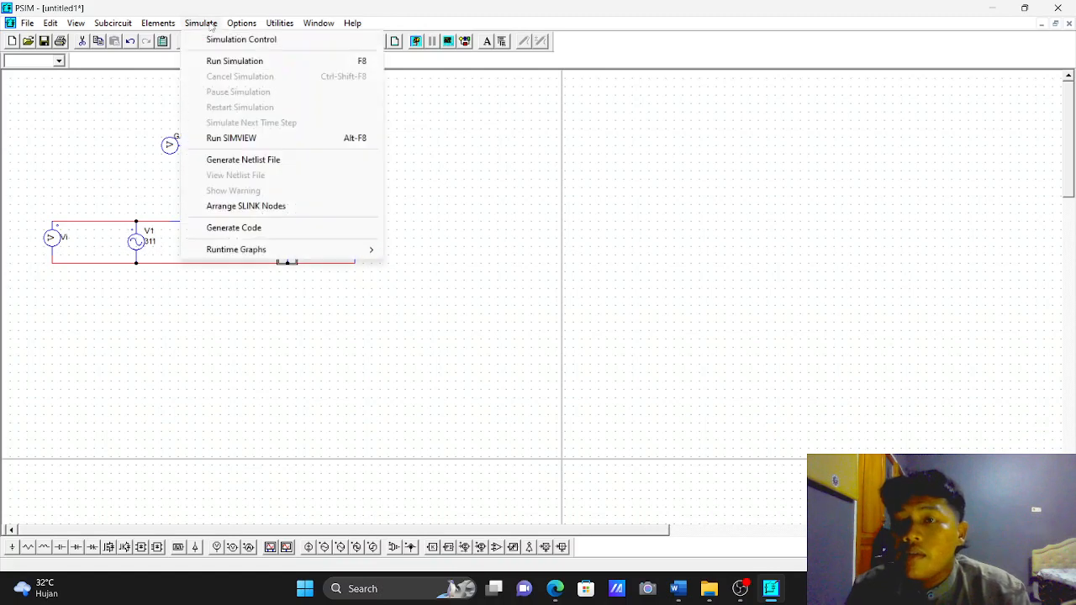
click(234, 40)
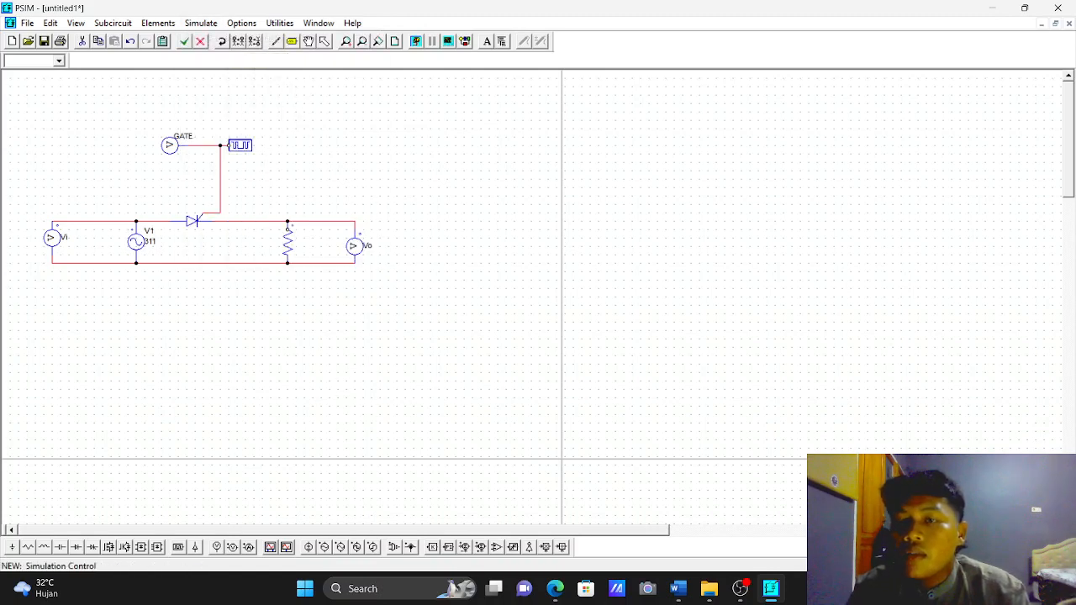
double_click(117, 158)
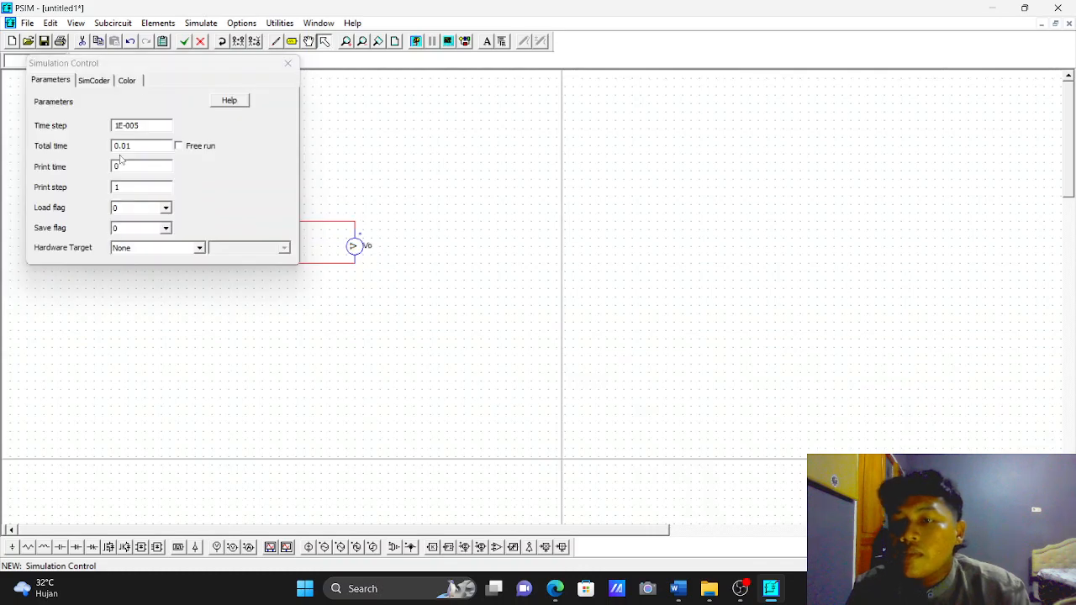
click(132, 146)
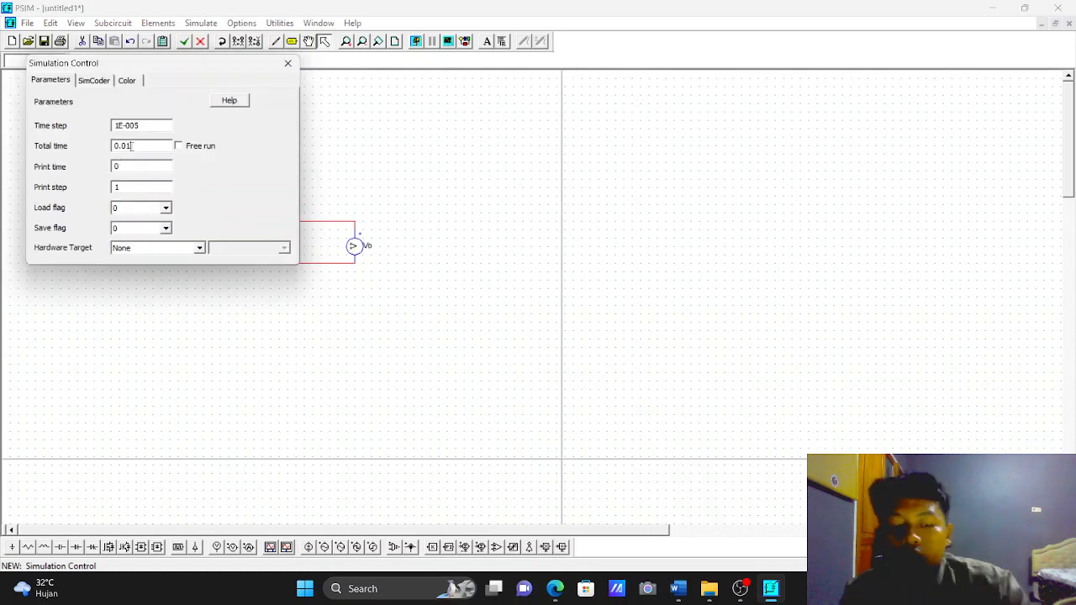
key(BackSpace)
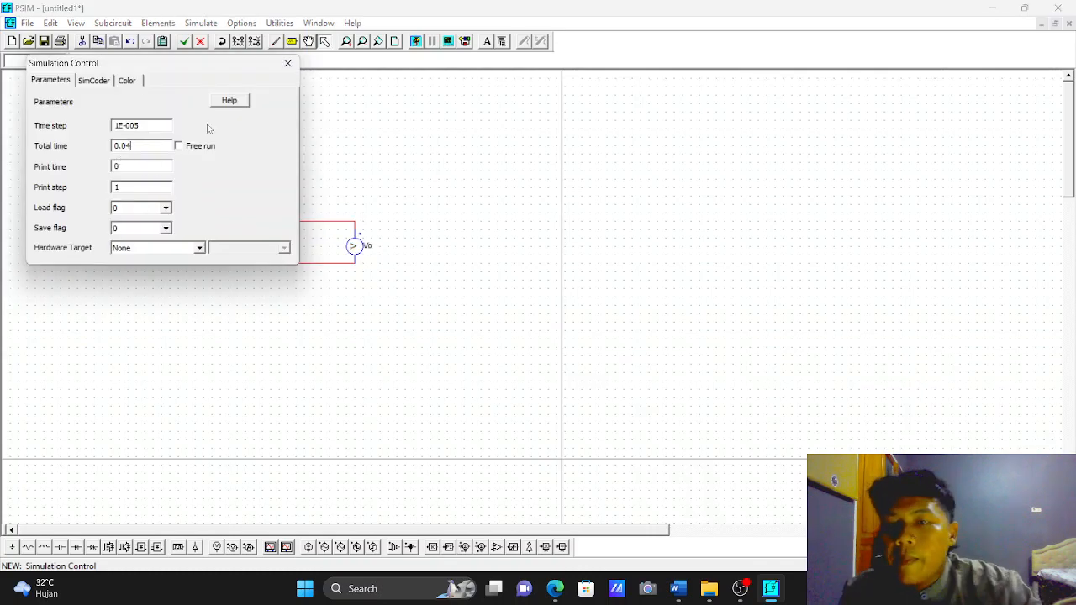
click(288, 63)
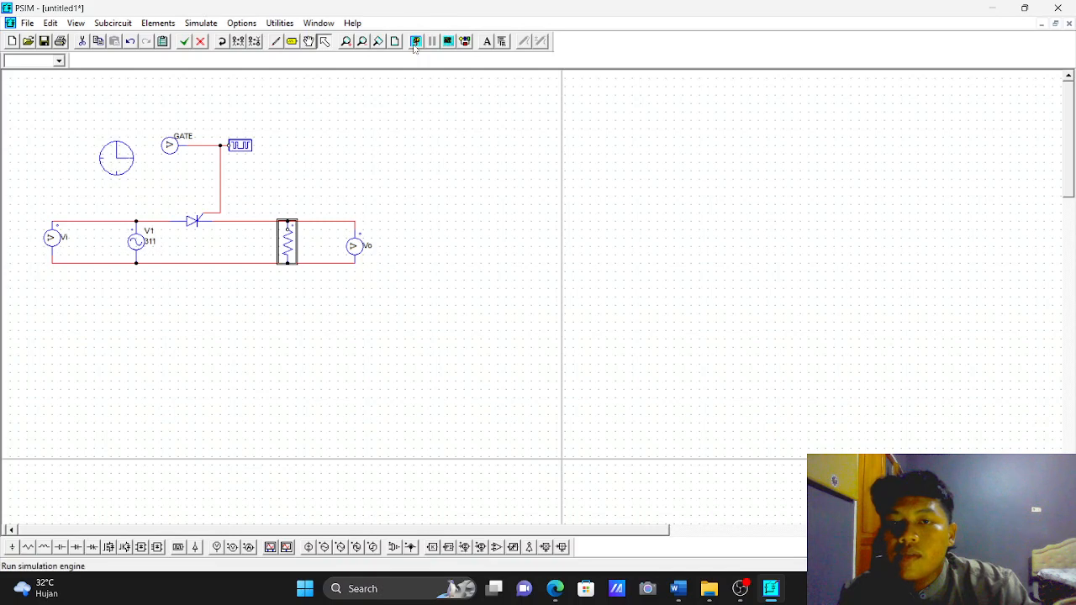
Run the simulation and plot the GATE signal in Simview.
click(415, 42)
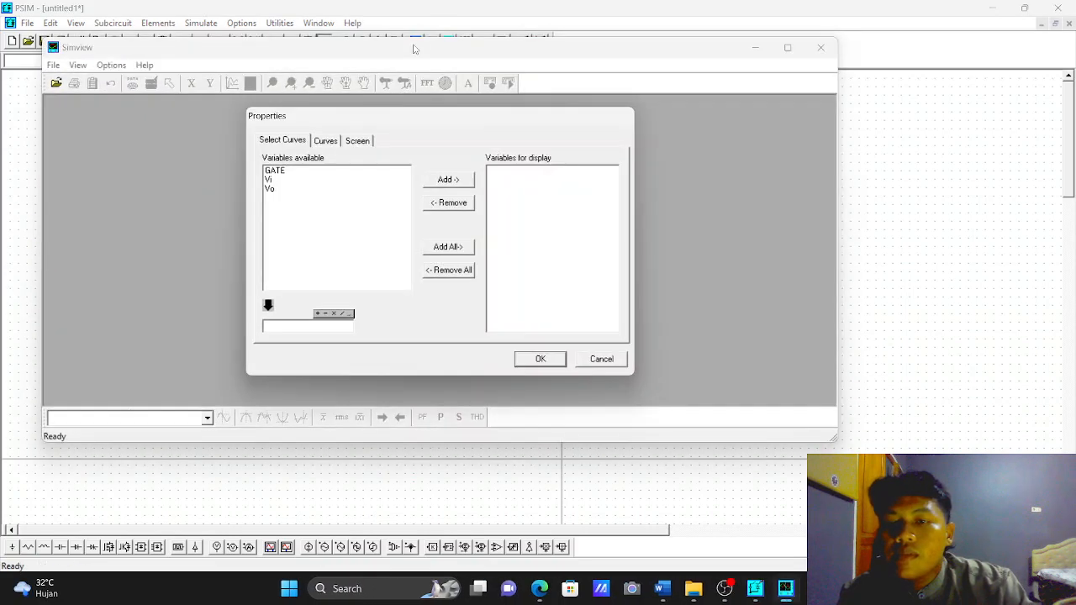
click(309, 173)
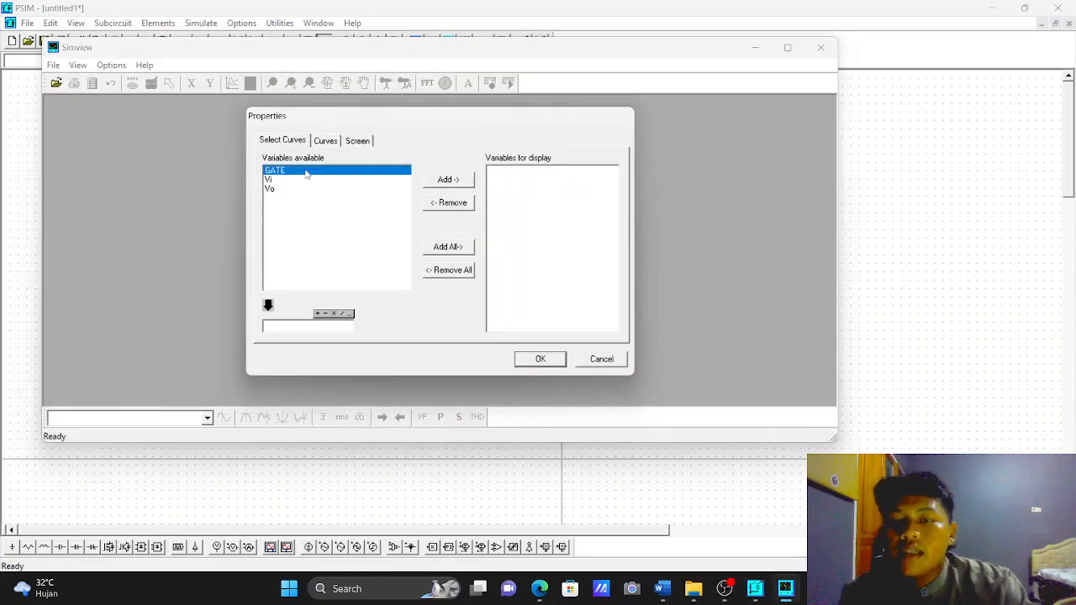
click(540, 359)
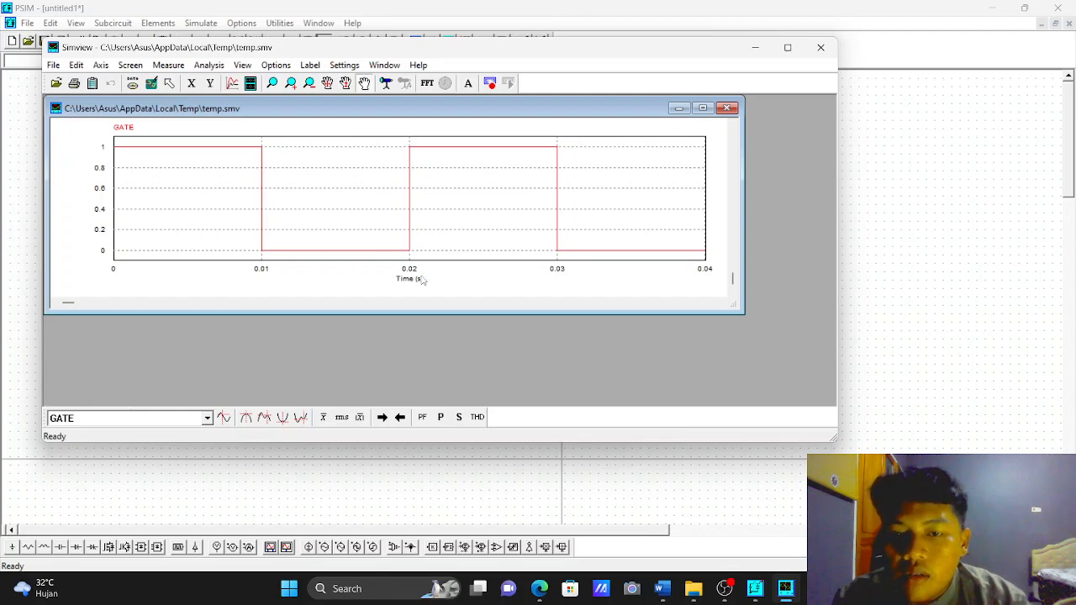
Add two more plot screens beneath the GATE waveform, one showing Vi and one showing Vo.
click(250, 84)
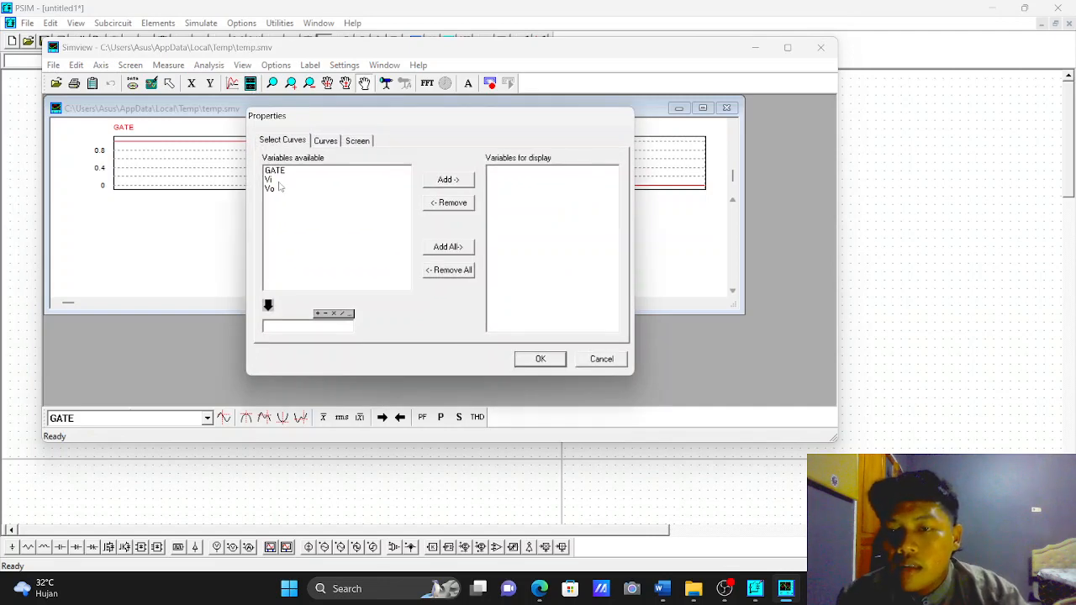
click(368, 181)
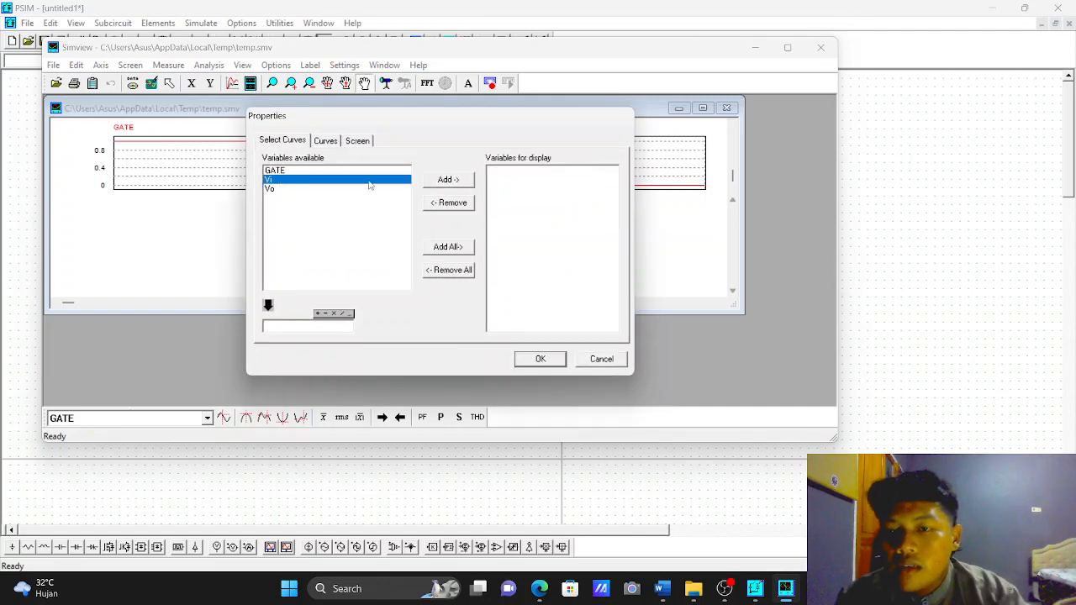
click(538, 359)
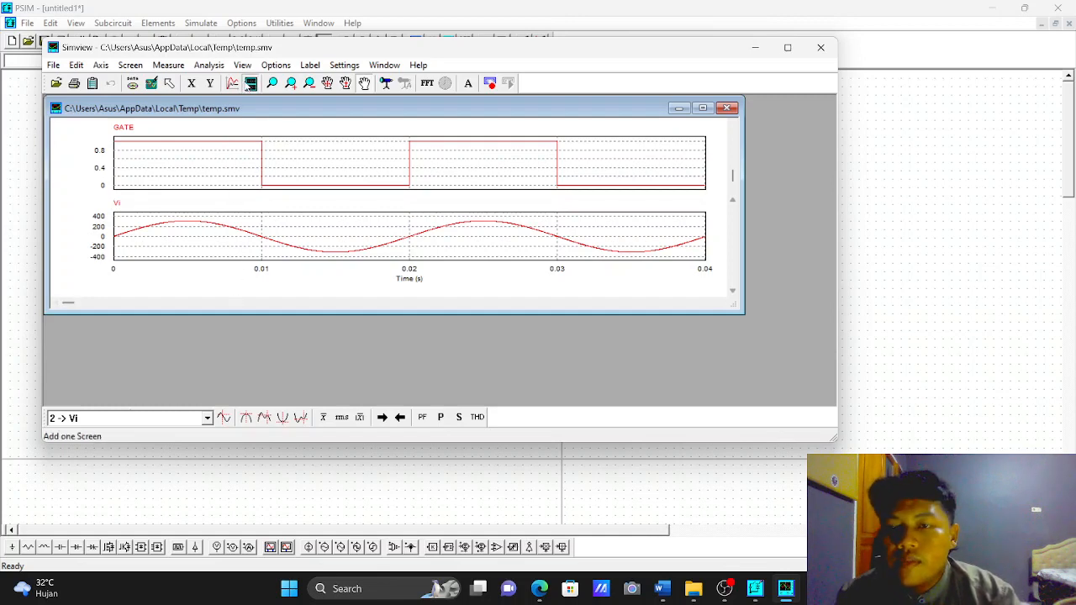
click(250, 82)
click(270, 189)
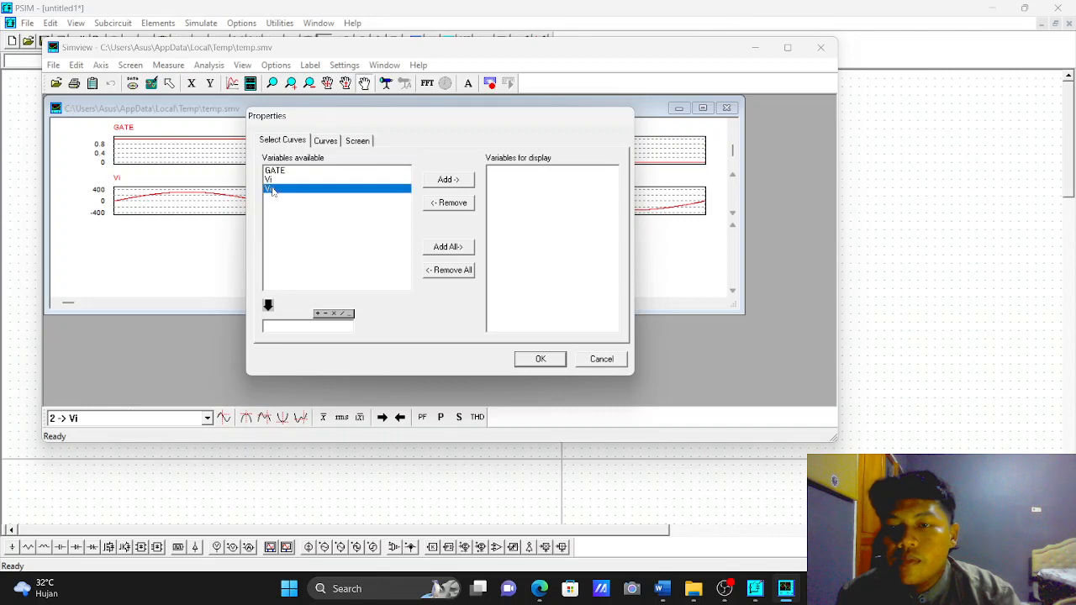
click(522, 360)
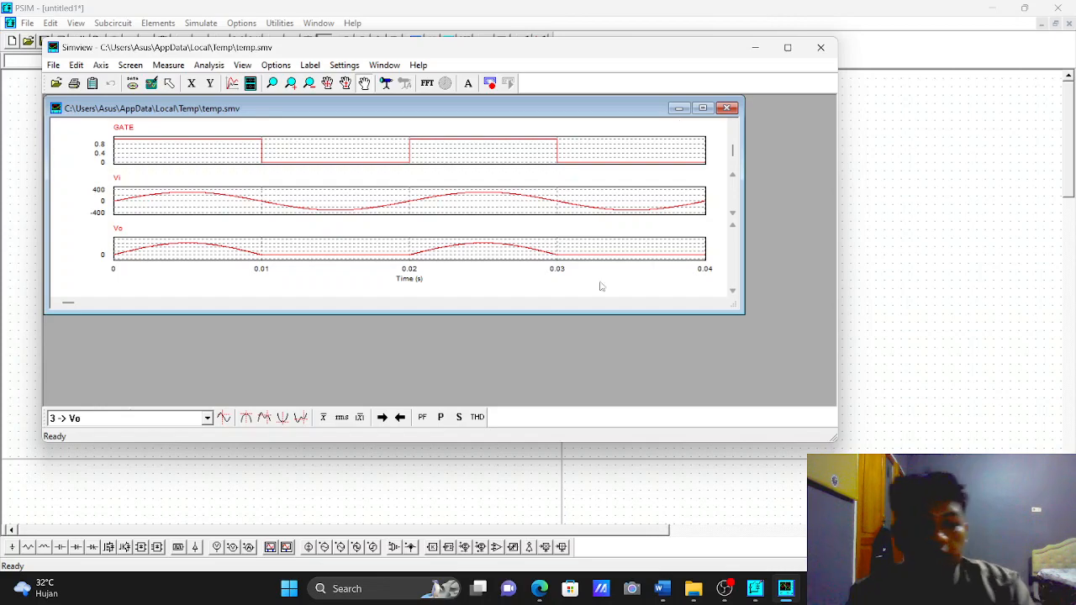
click(723, 585)
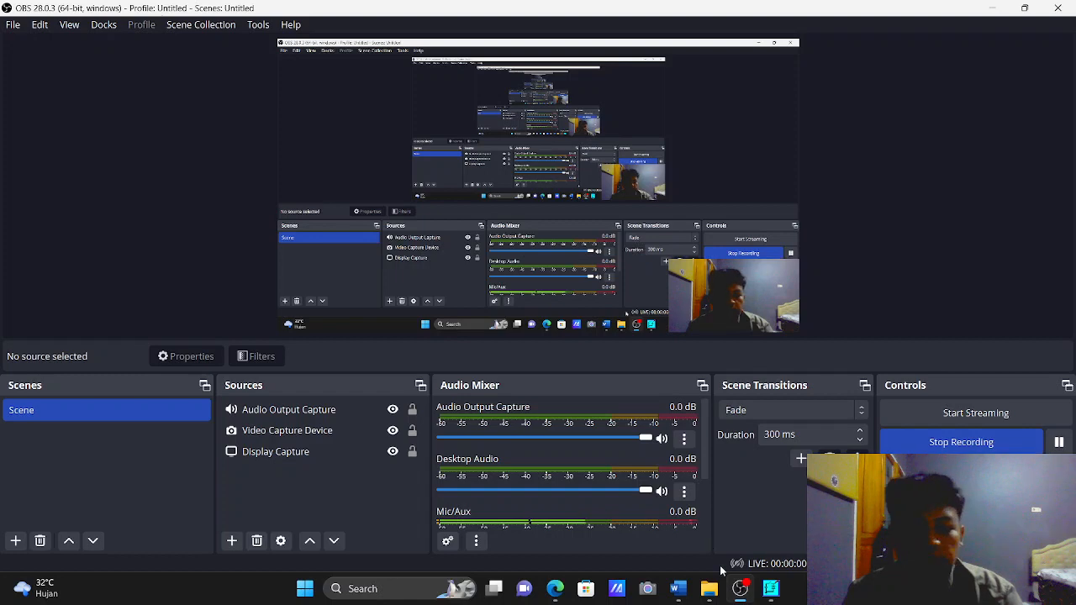
click(761, 592)
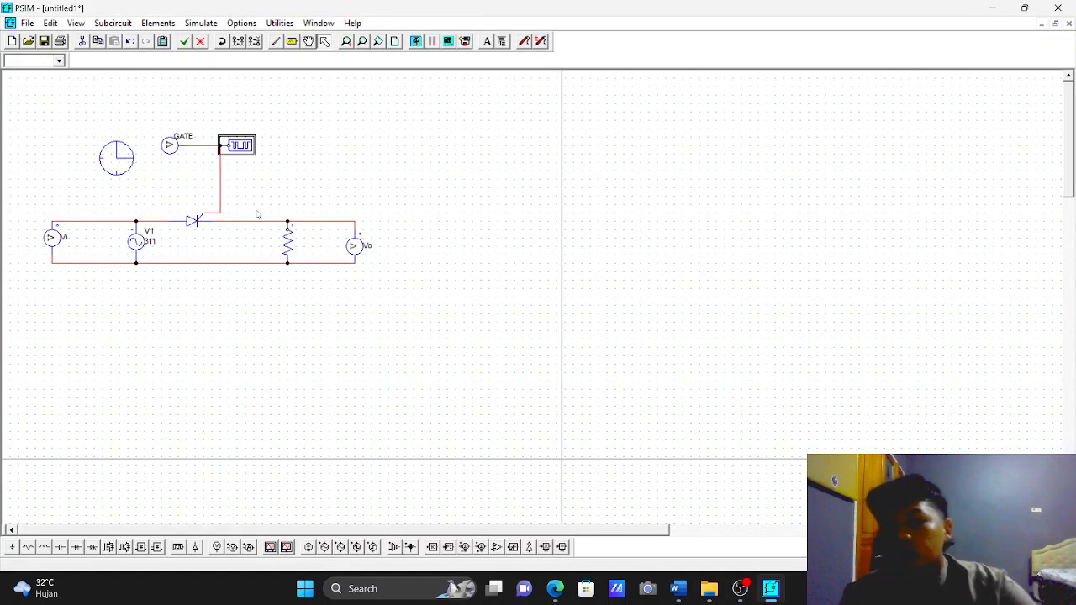
Set the gating block's switching points to 10 180.
double_click(240, 146)
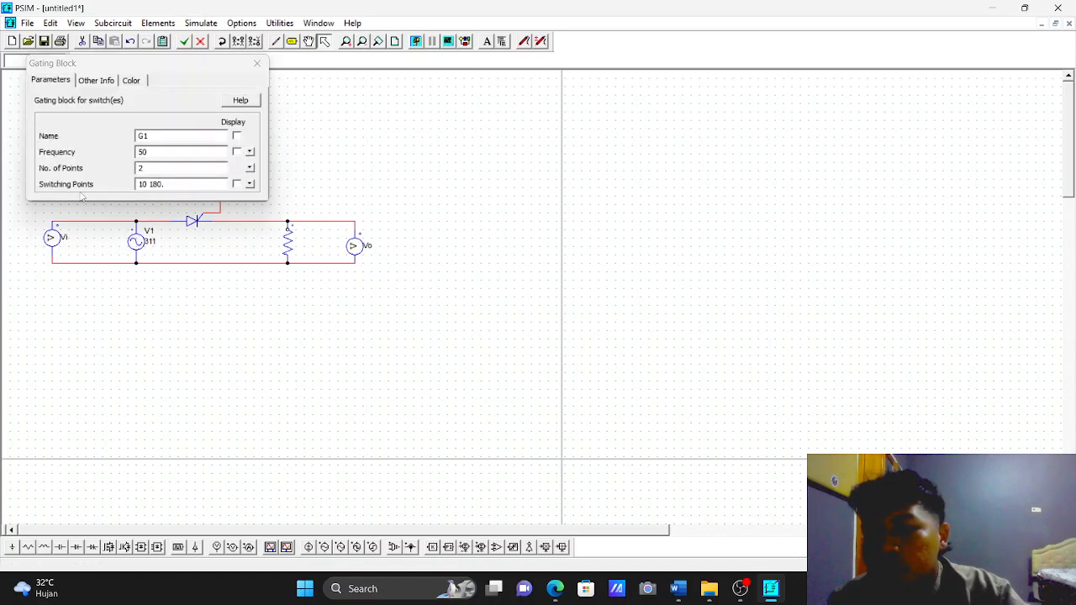
click(151, 183)
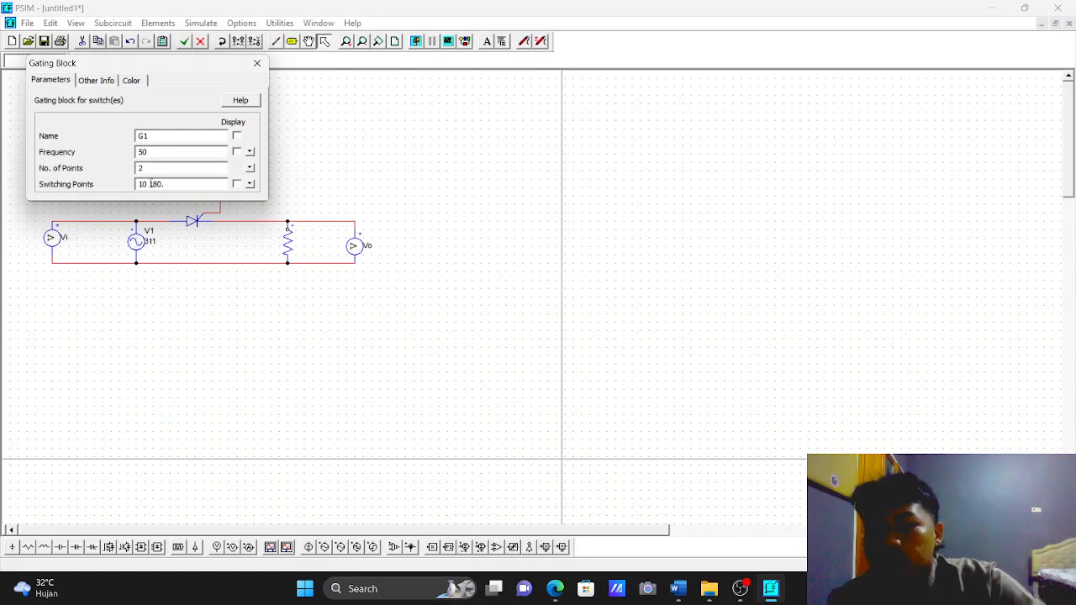
key(BackSpace)
key(BackSpace)
key(BackSpace)
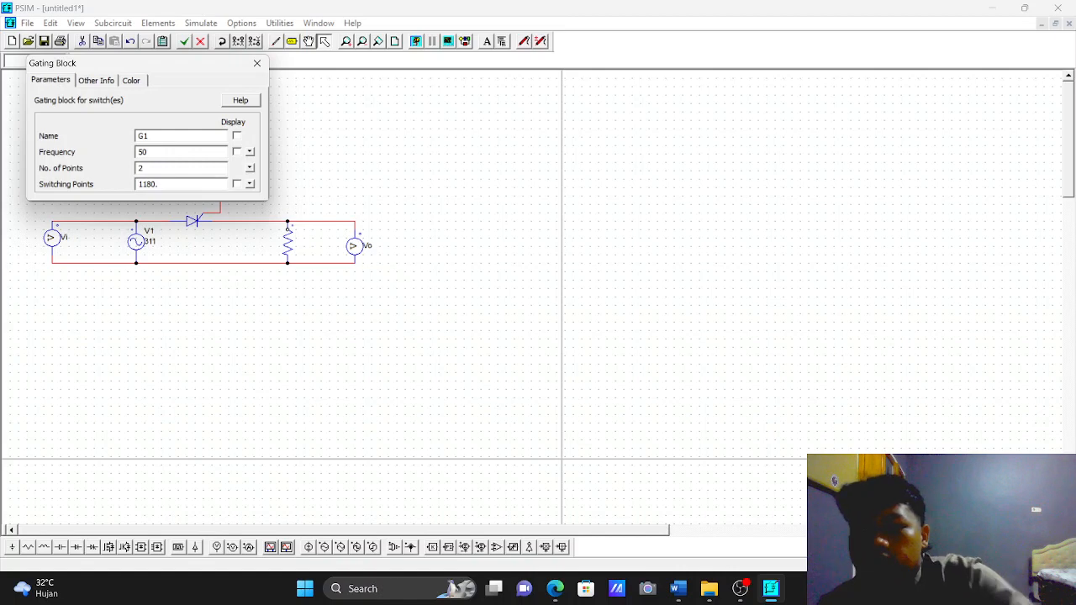
text(10)
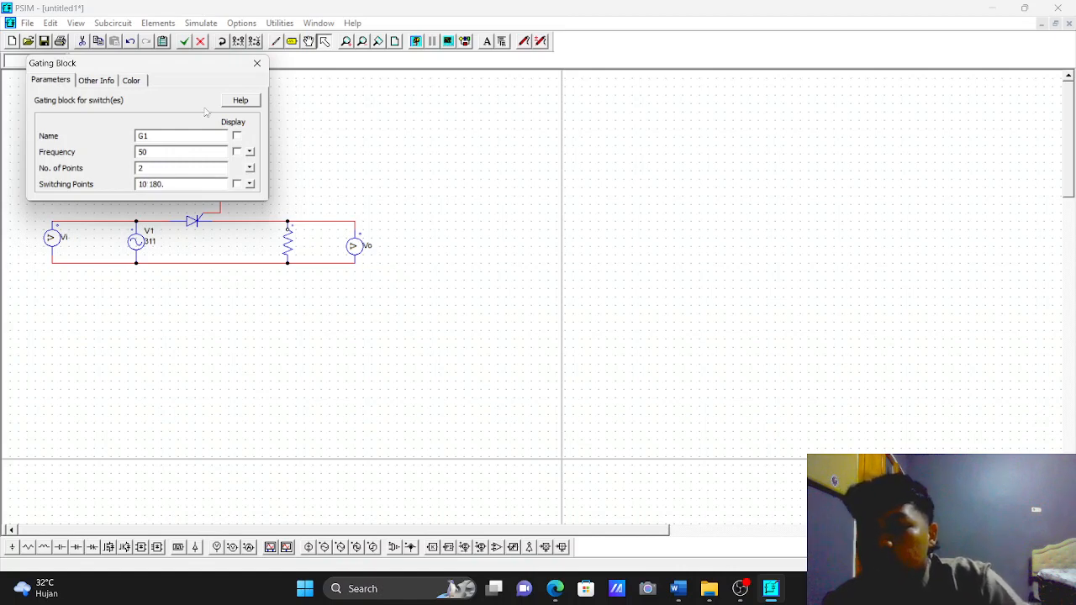
click(257, 64)
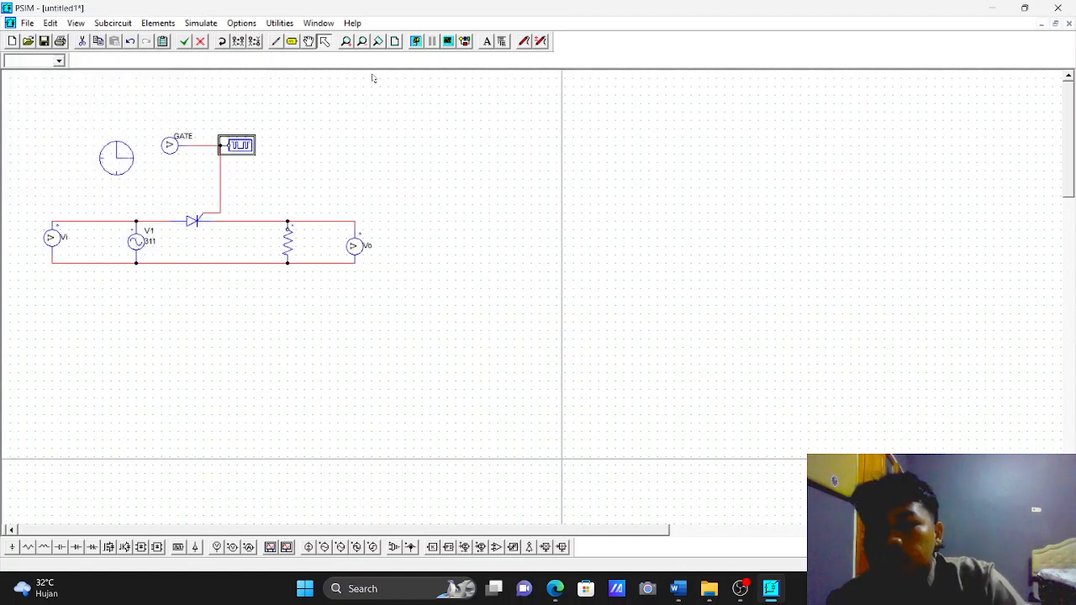
Rerun the simulation with the 10-degree firing angle and plot the GATE signal.
click(415, 41)
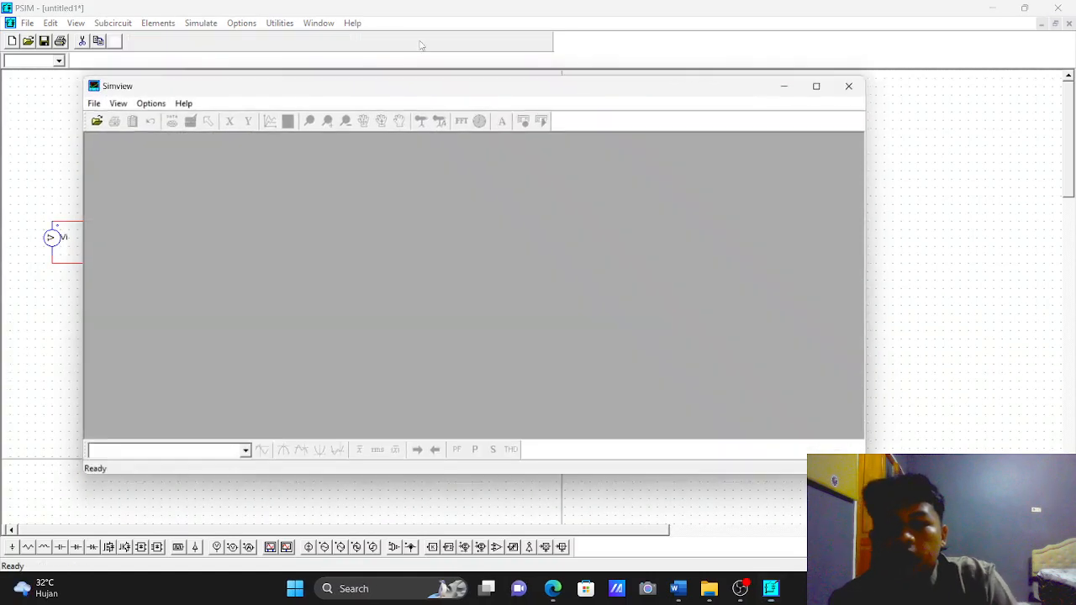
click(357, 207)
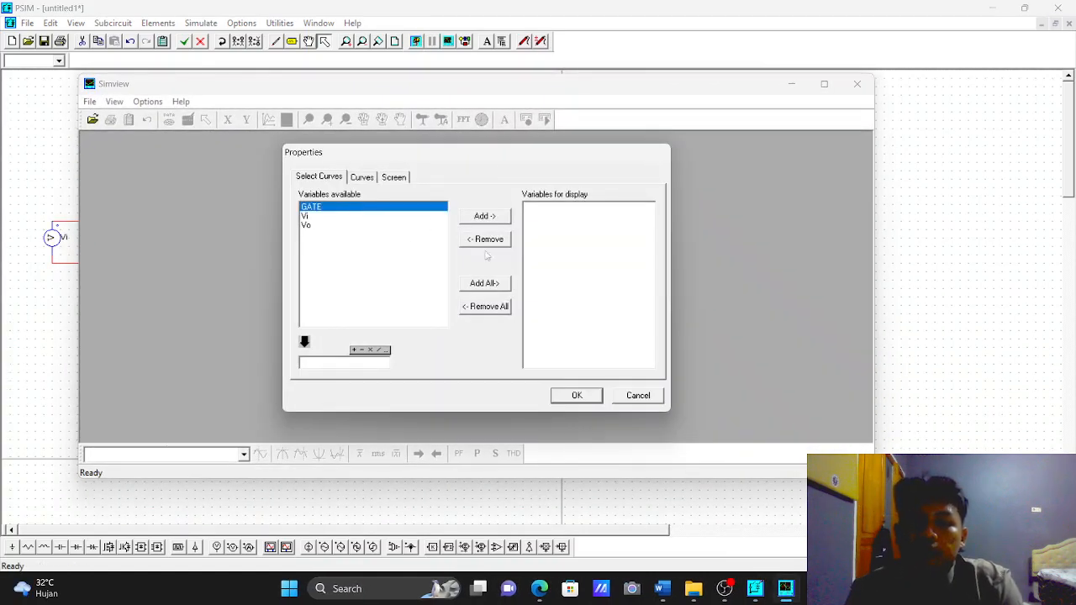
click(565, 396)
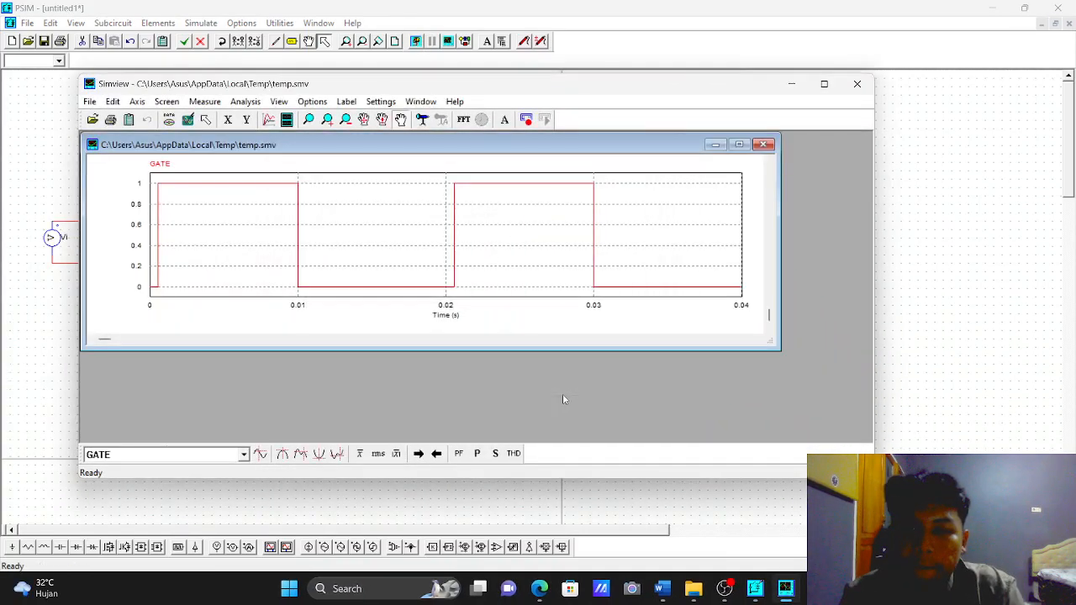
Plot Vi and Vo on two separate new screens below the GATE waveform for the 10-degree firing angle.
click(286, 120)
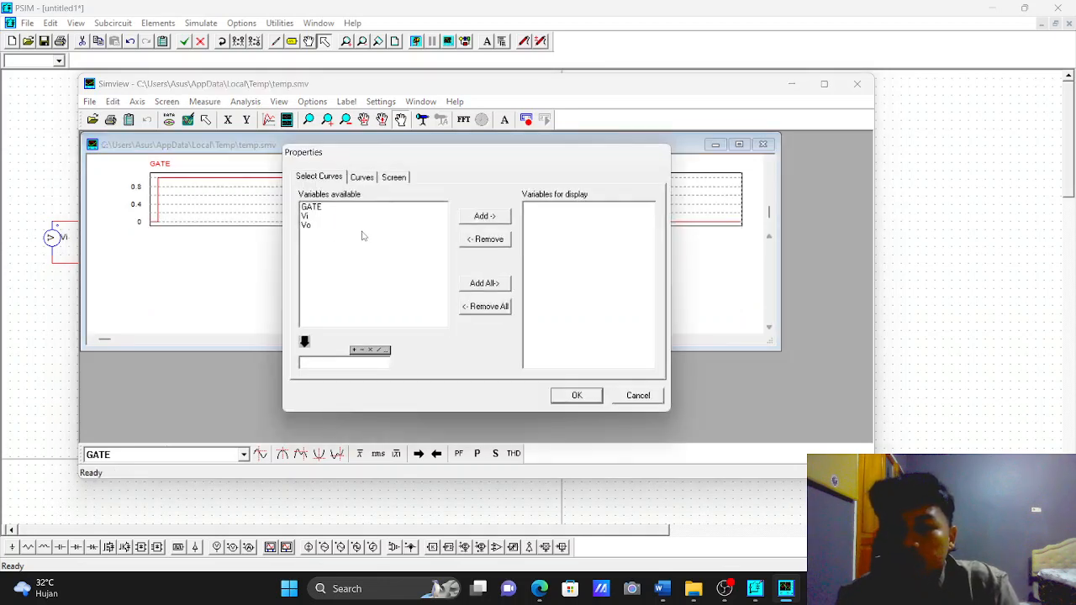
double_click(348, 218)
click(574, 397)
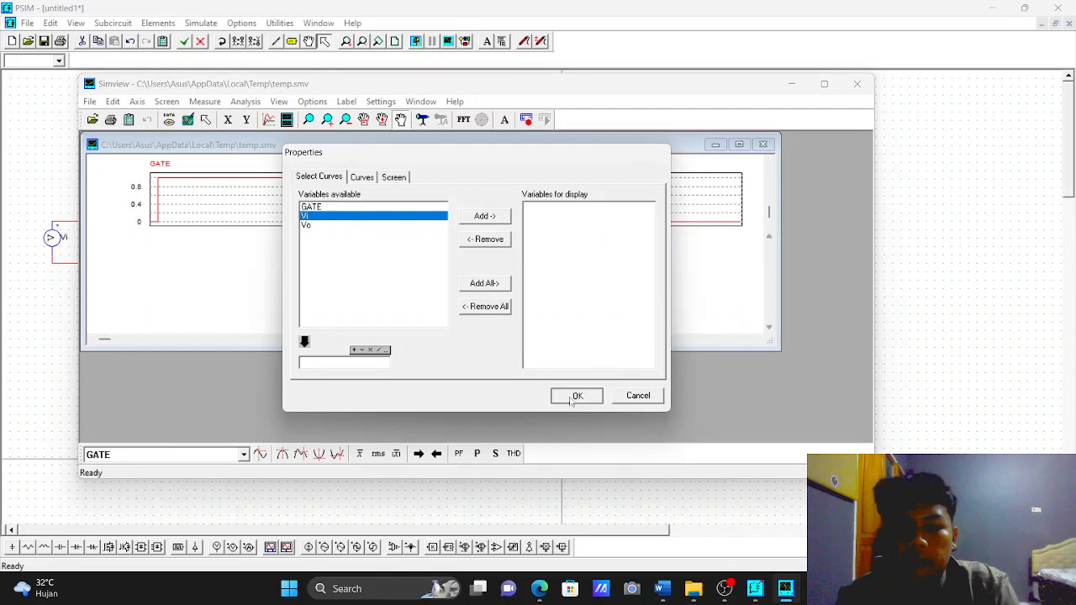
click(287, 119)
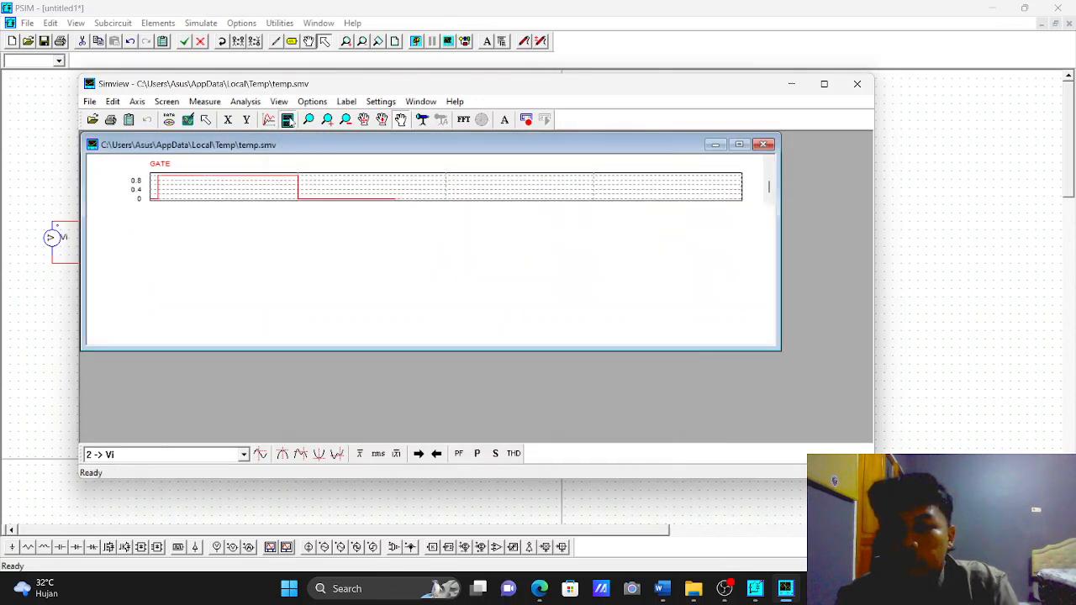
click(309, 226)
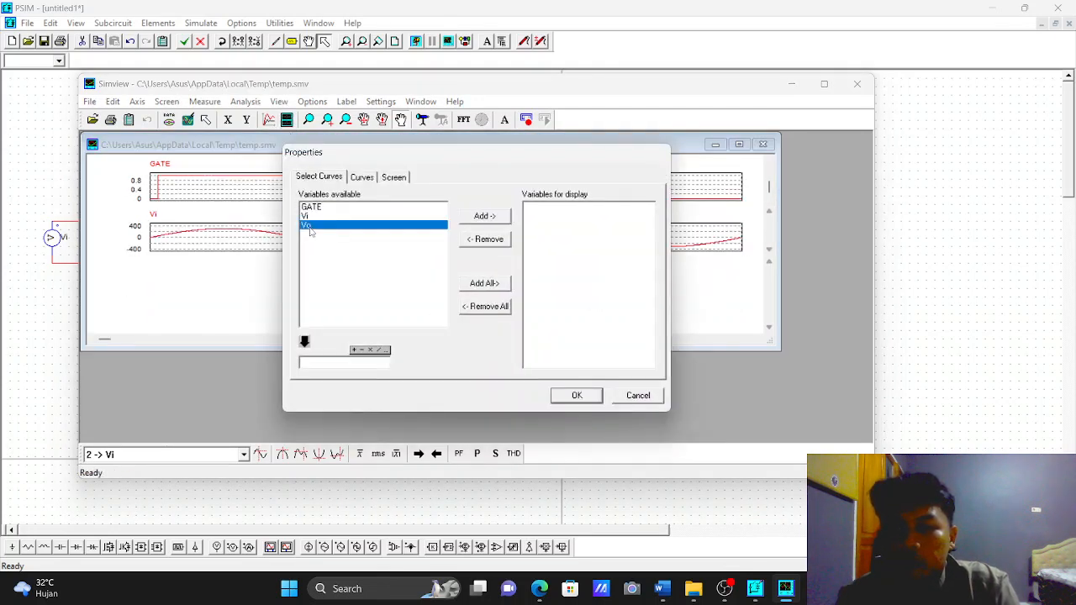
click(580, 397)
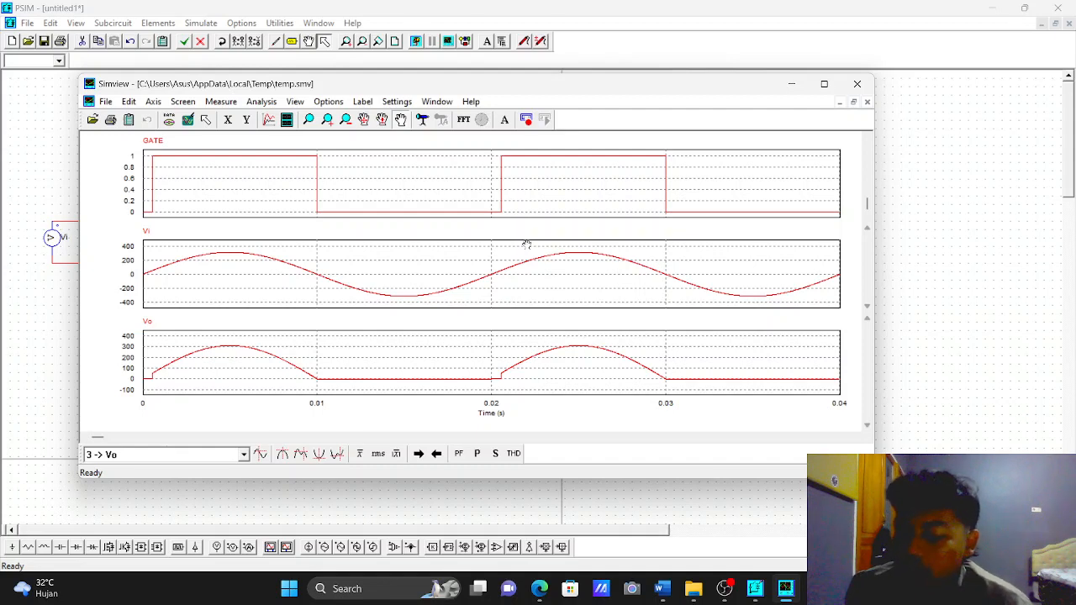
Calculate the RMS values of the GATE, Vi and Vo waveforms.
click(379, 454)
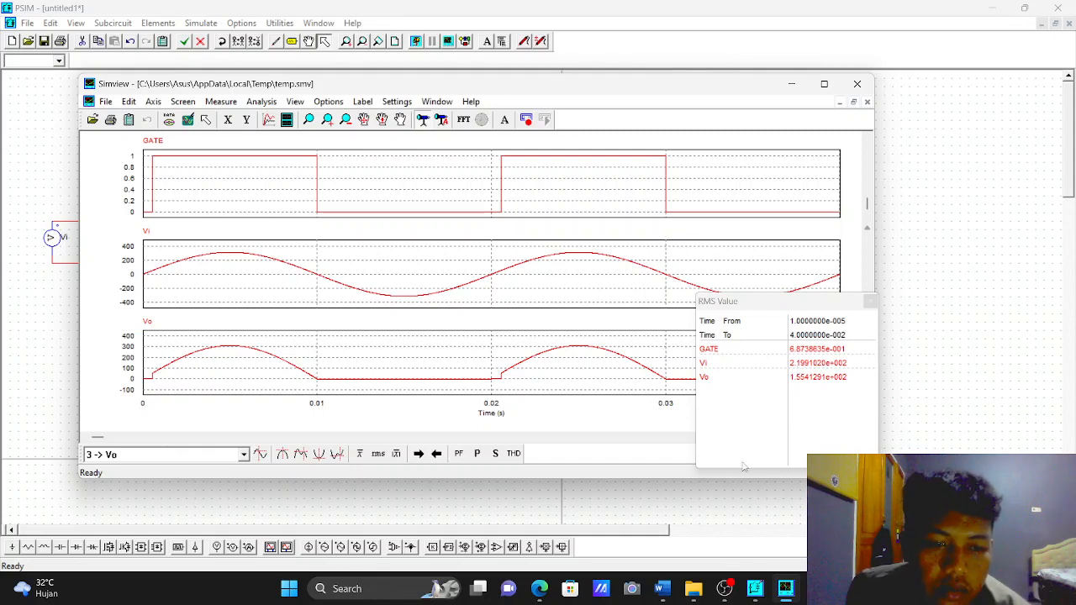
click(725, 589)
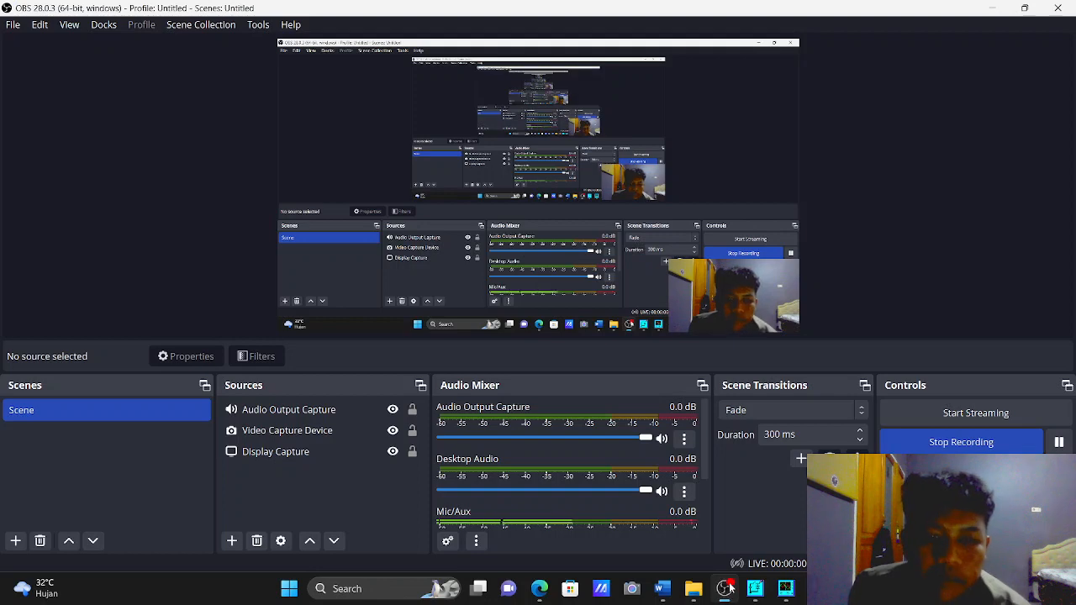
click(727, 588)
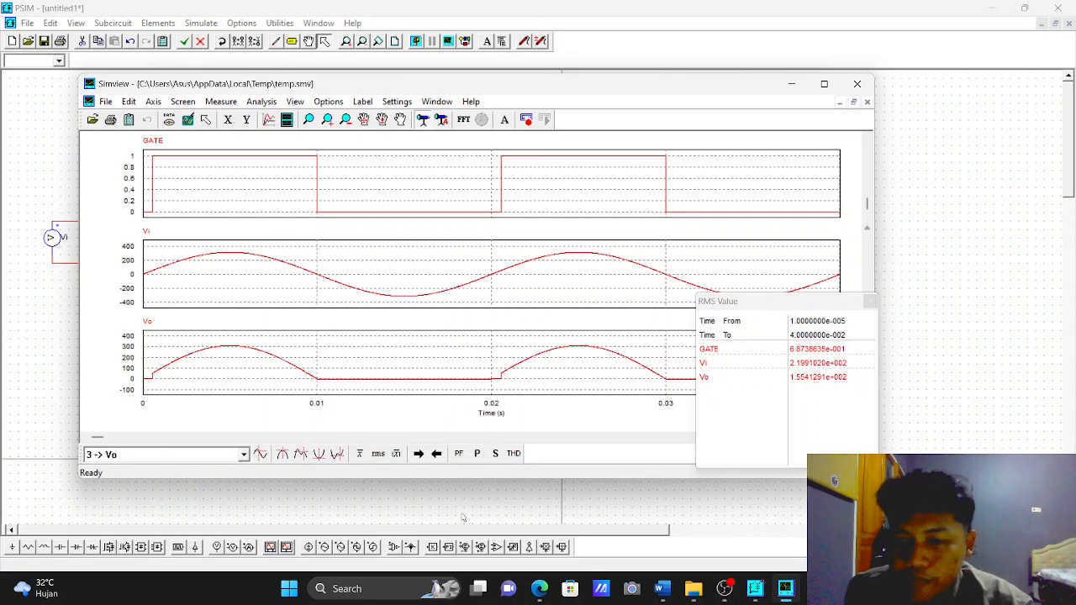
click(827, 225)
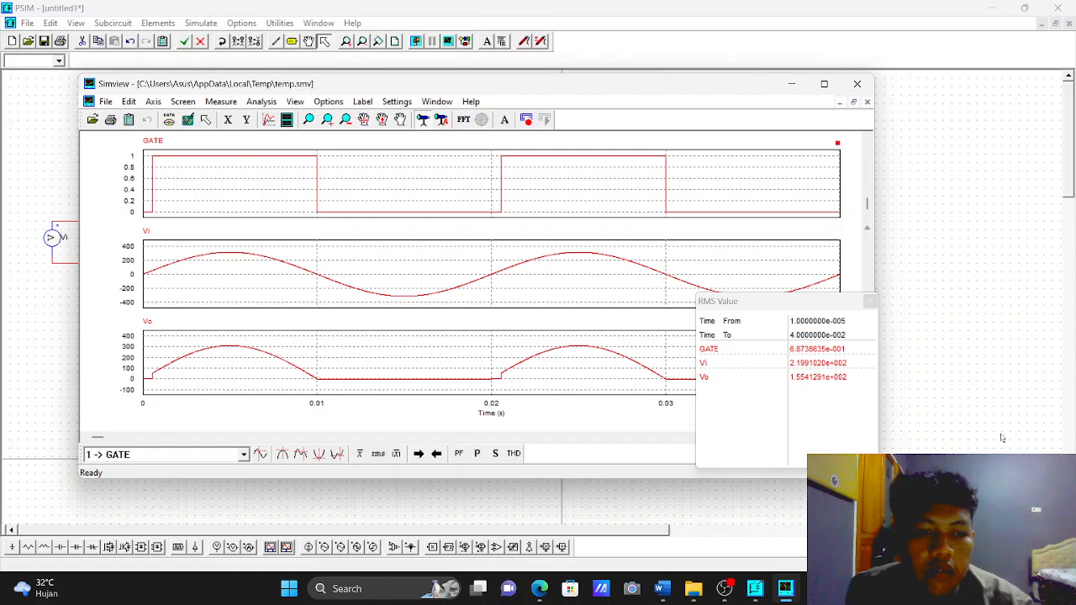
Switch to the practicum PDF in Edge and check the table of firing angles for the gating block.
click(786, 588)
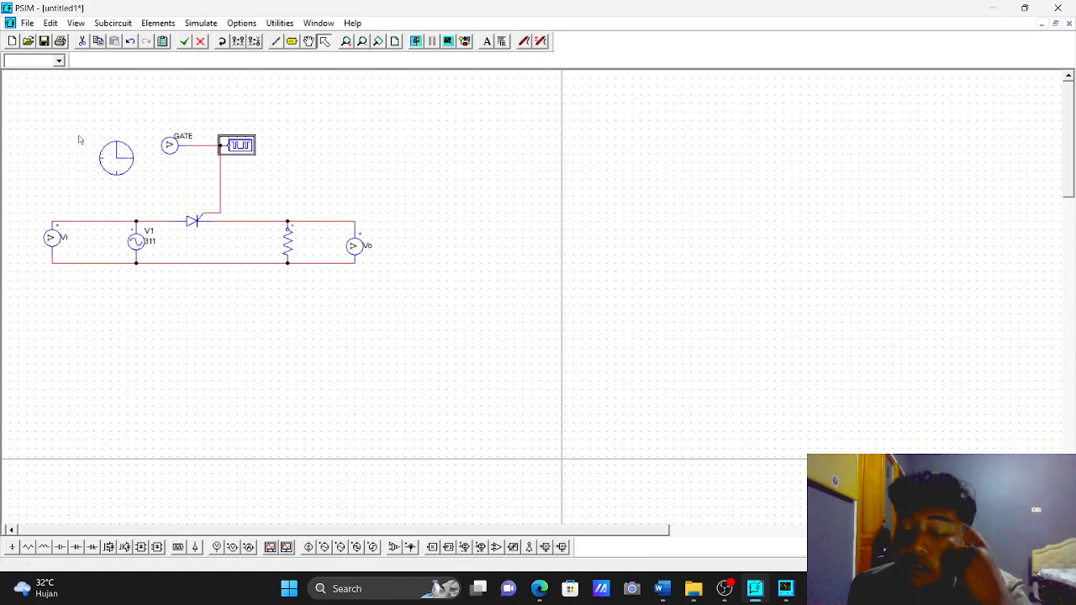
click(542, 591)
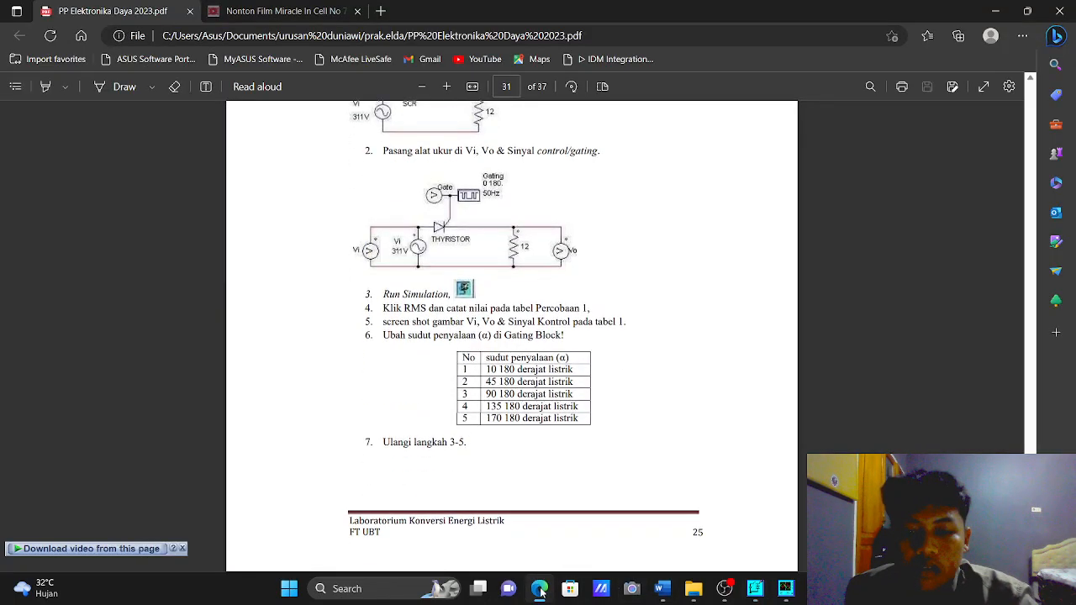
key(Down)
key(Down)
key(Up)
key(Up)
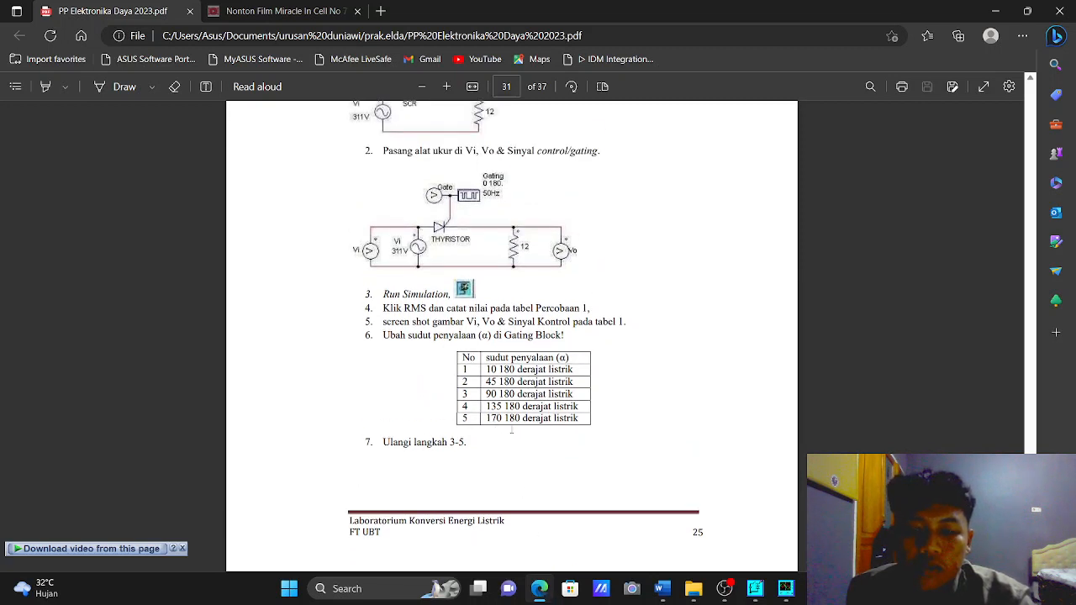
Return to the PSIM schematic and set the gating block's switching points to 170 180.
click(757, 590)
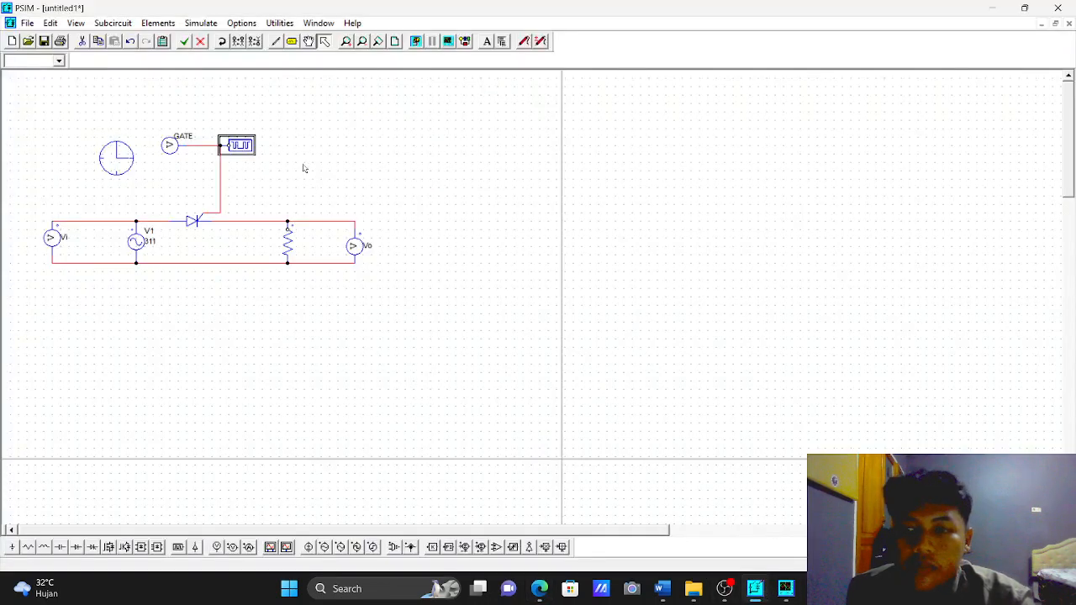
double_click(239, 146)
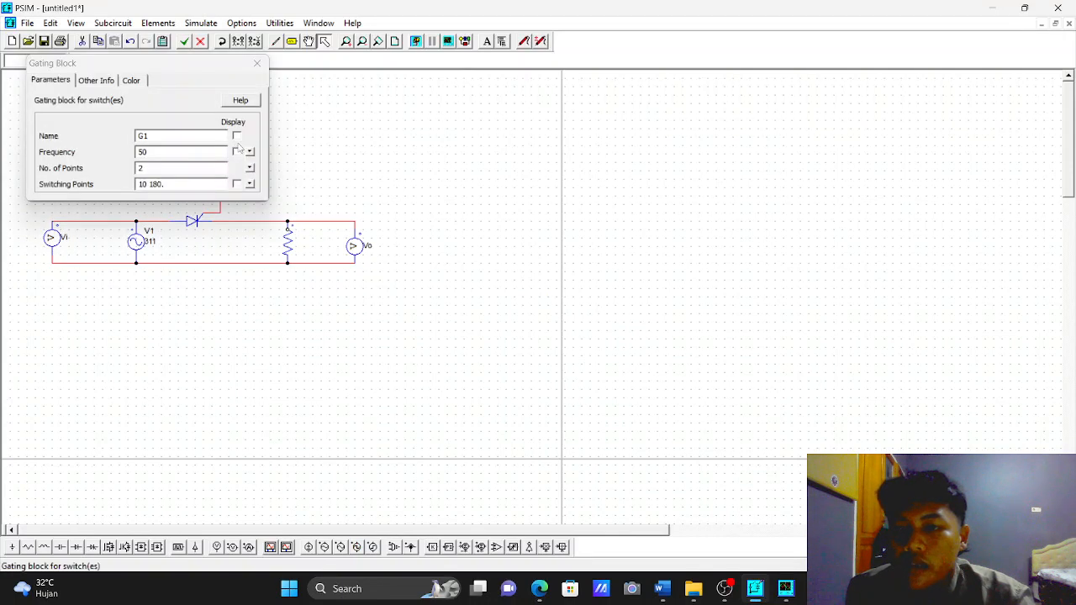
click(152, 183)
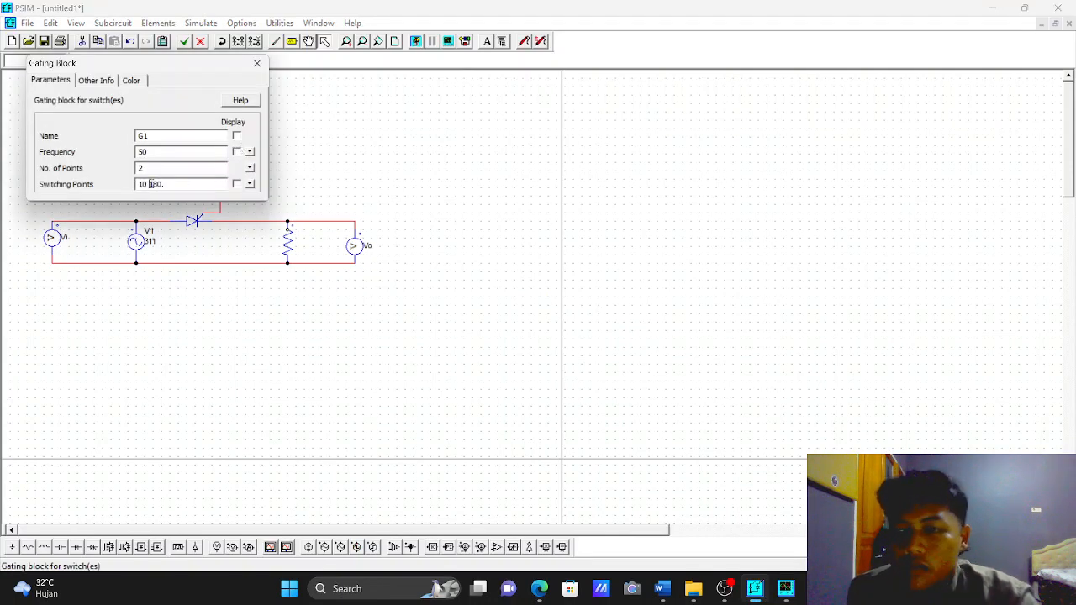
key(BackSpace)
key(BackSpace)
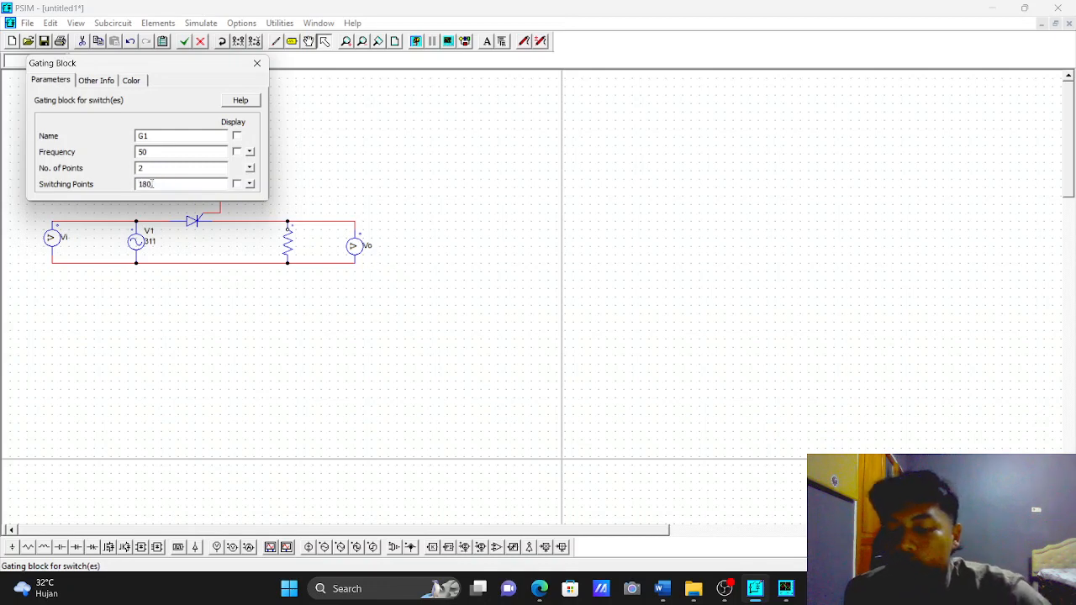
text(70)
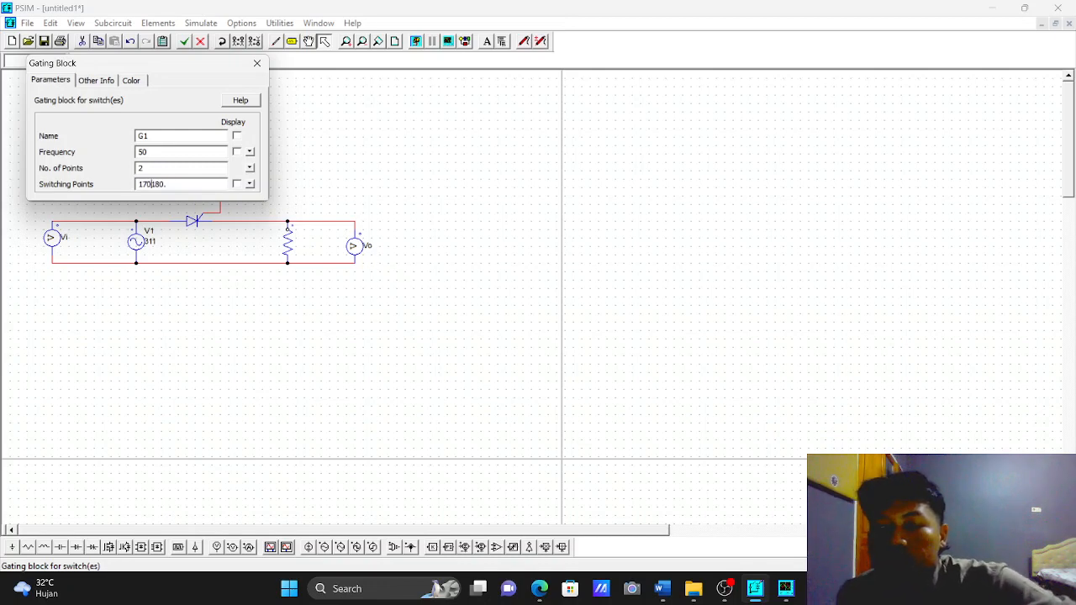
click(409, 396)
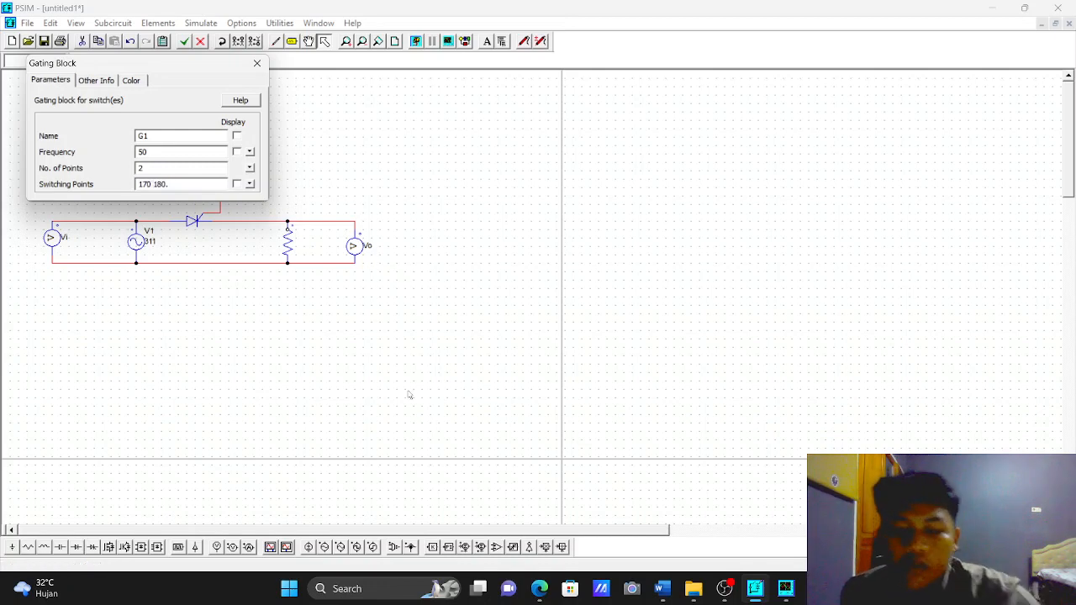
click(540, 595)
click(540, 595)
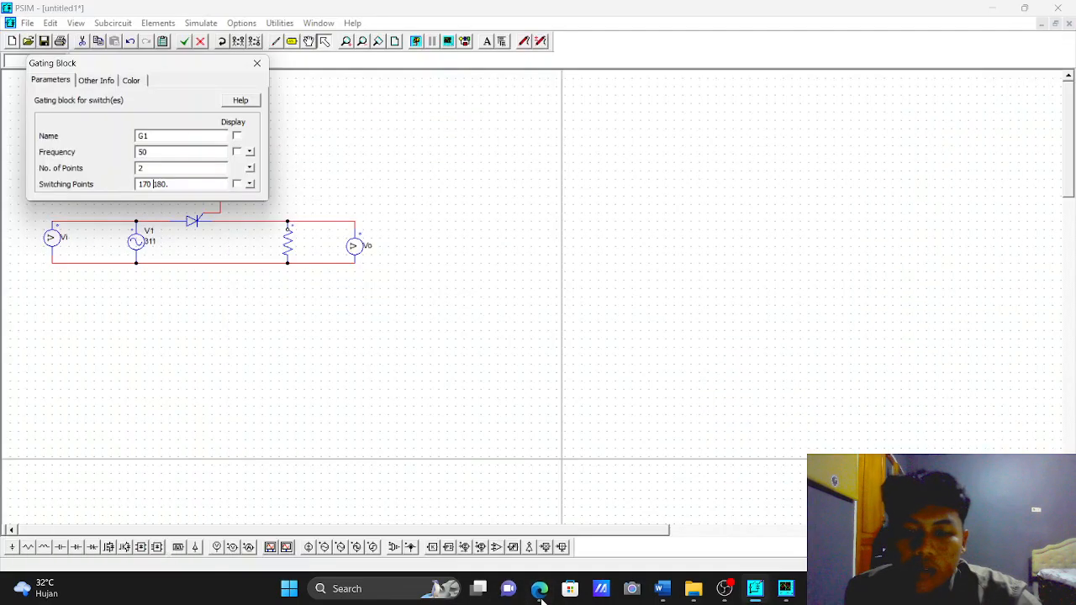
click(257, 63)
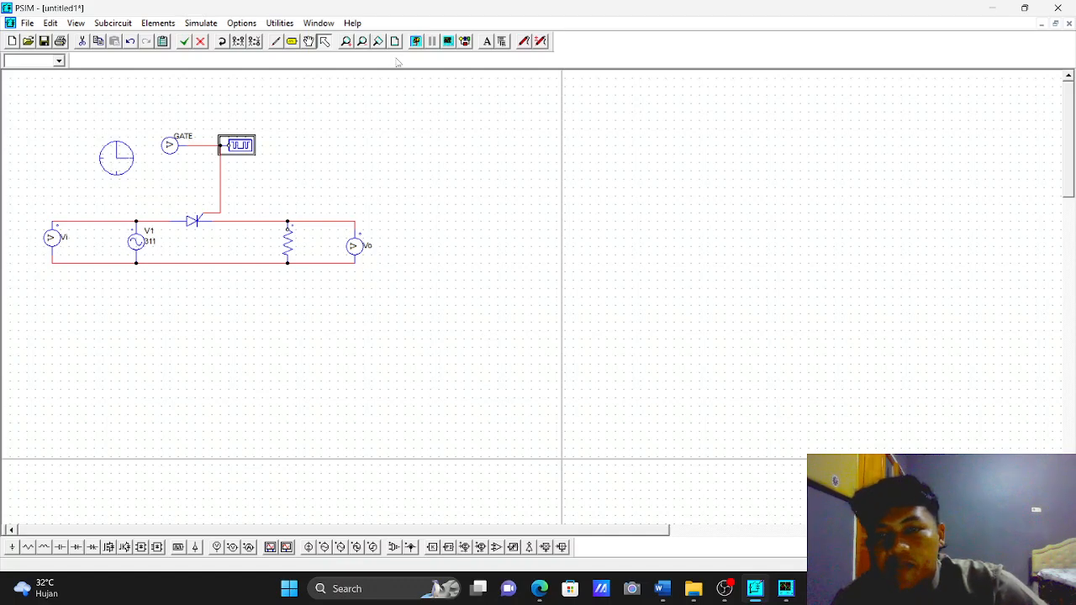
Rerun the simulation with the 170-degree firing angle to update the GATE, Vi and Vo waveforms.
click(415, 42)
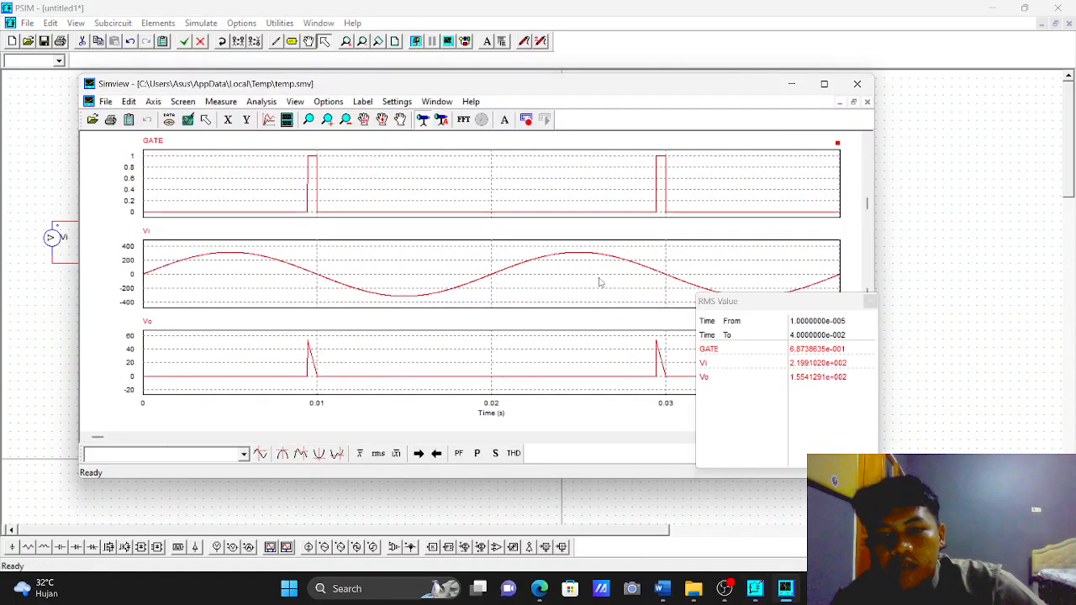
click(888, 429)
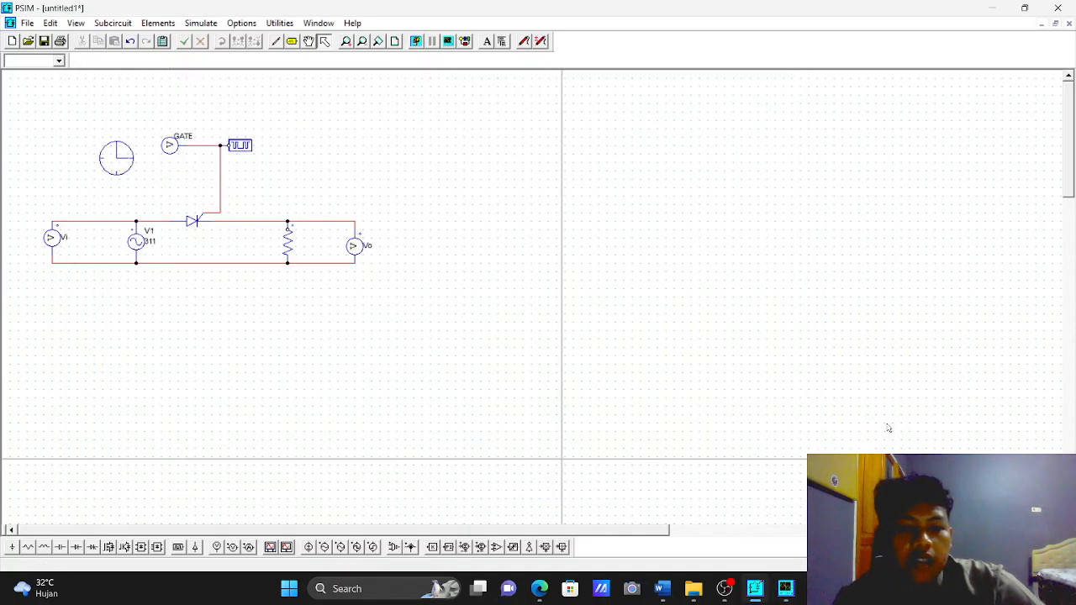
click(416, 42)
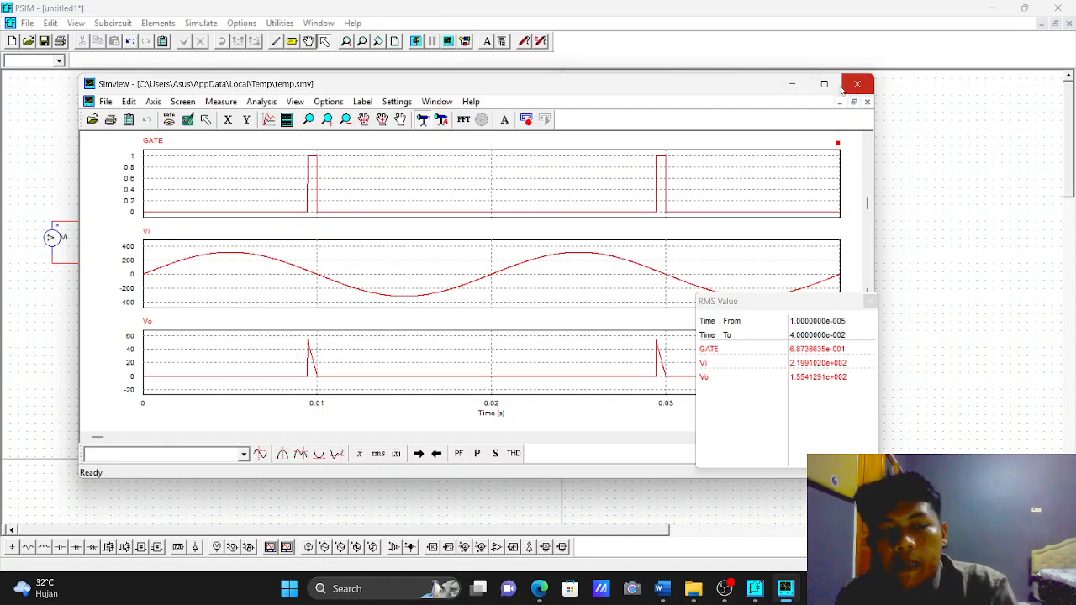
click(724, 588)
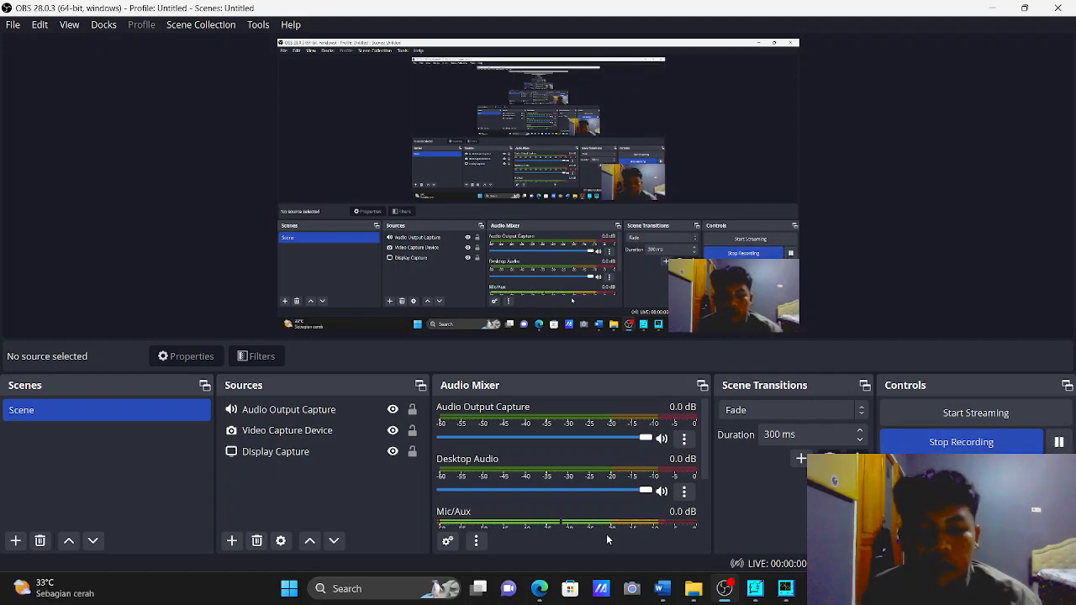
Check the practicum PDF's Table 2 for the capacitor values, and return to the PSIM schematic.
click(755, 592)
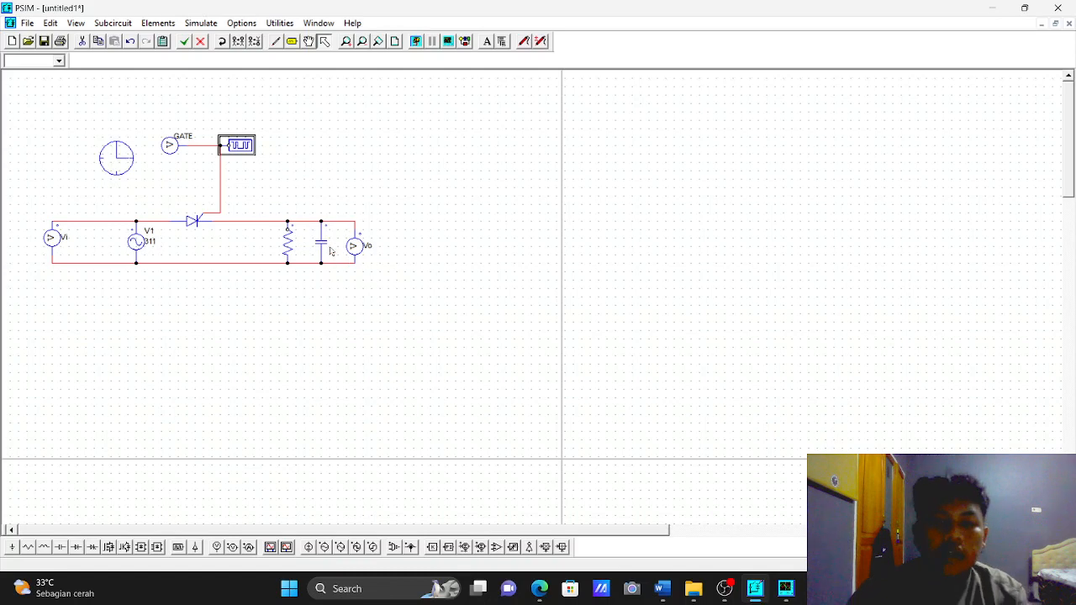
click(540, 590)
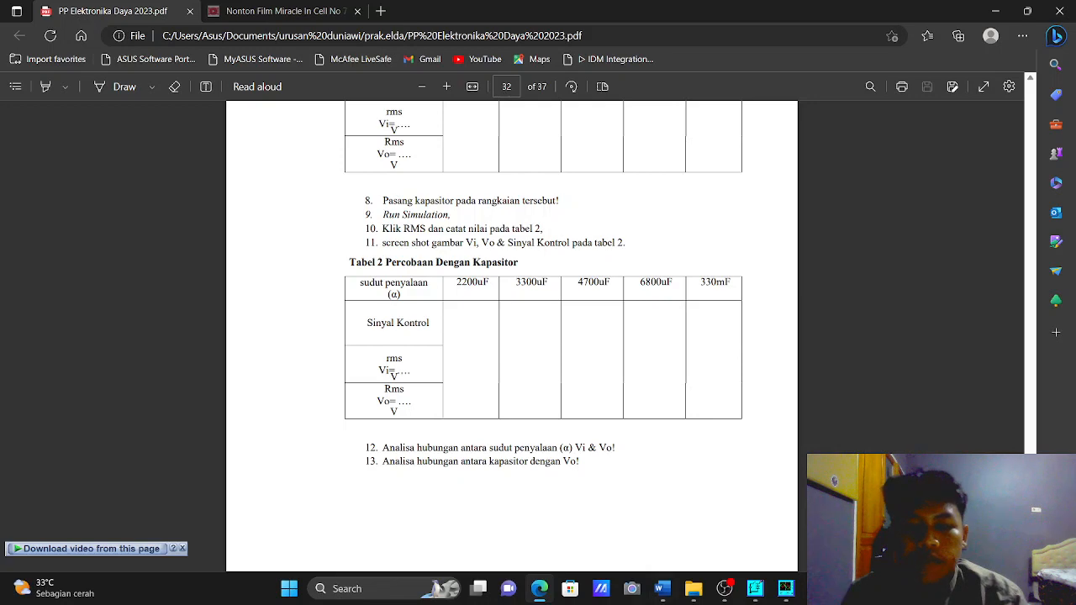
mouse_move(681, 601)
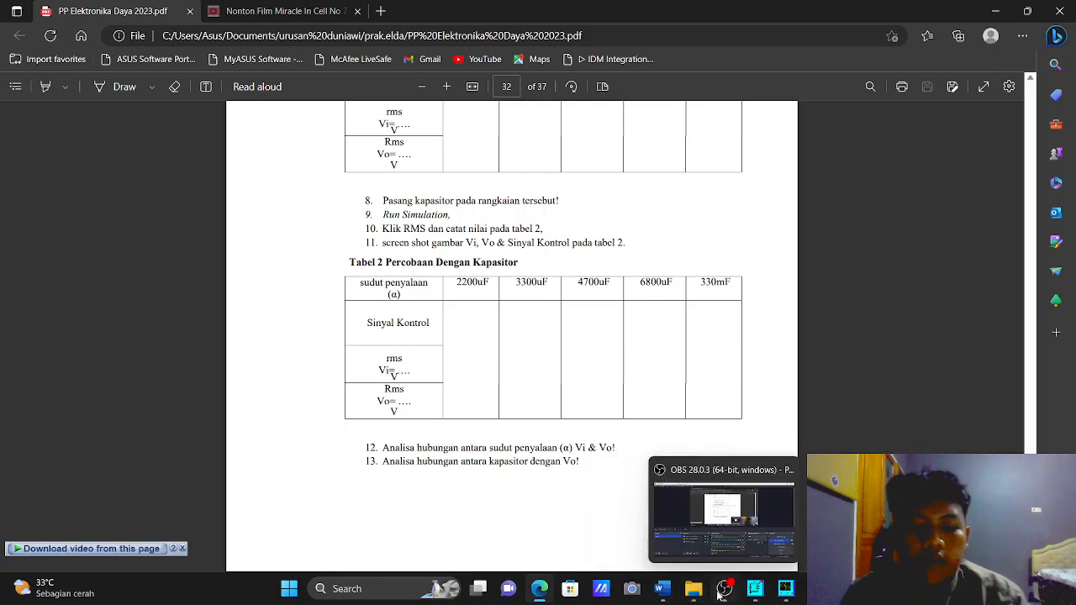
click(721, 595)
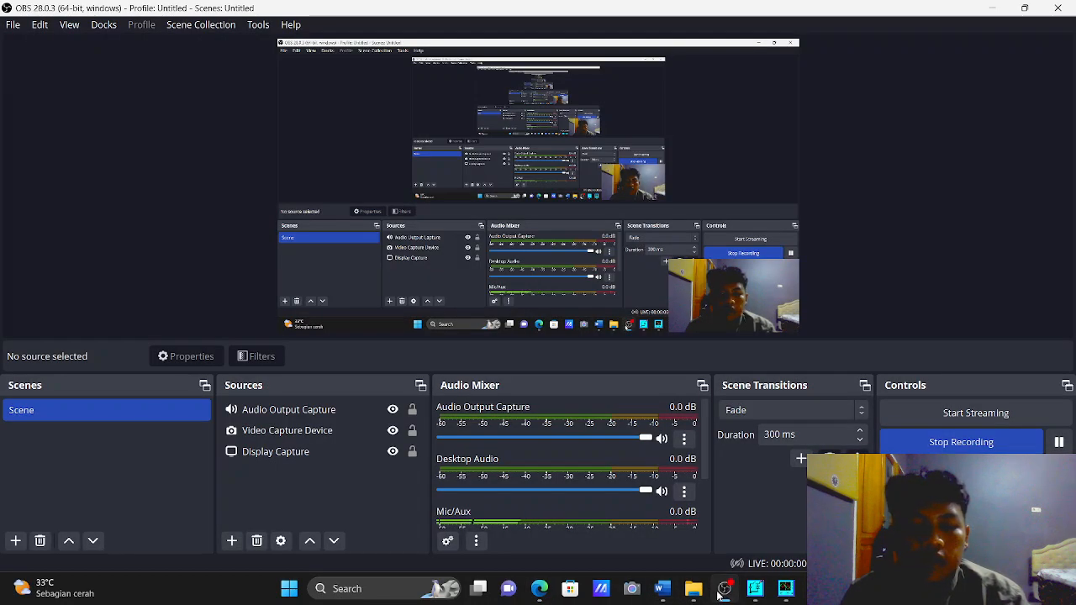
click(720, 595)
click(754, 593)
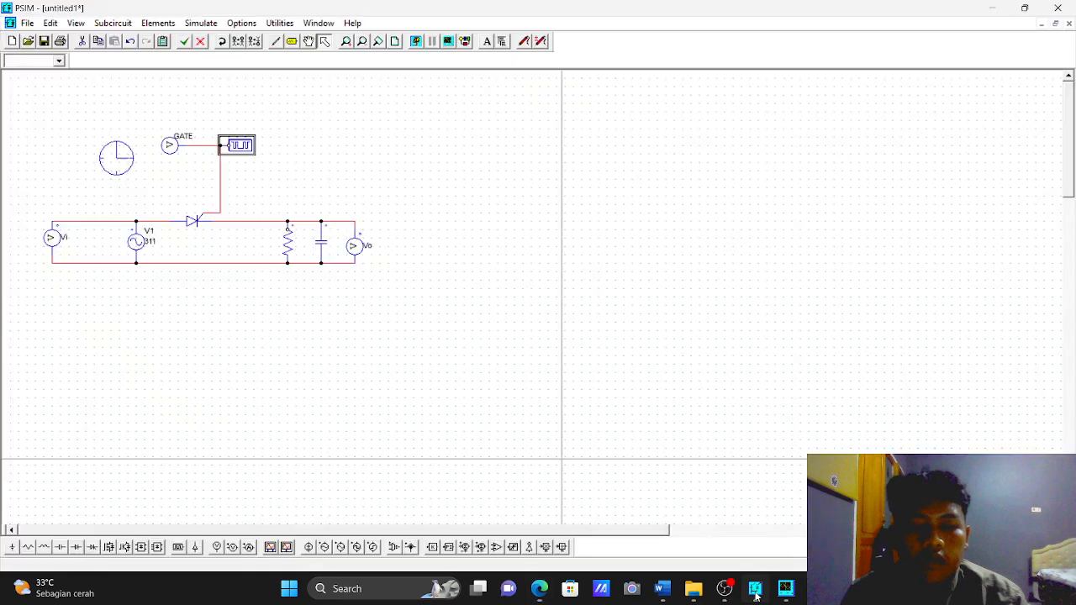
Set the capacitance of the capacitor in parallel with the load resistor to 2200u.
double_click(322, 247)
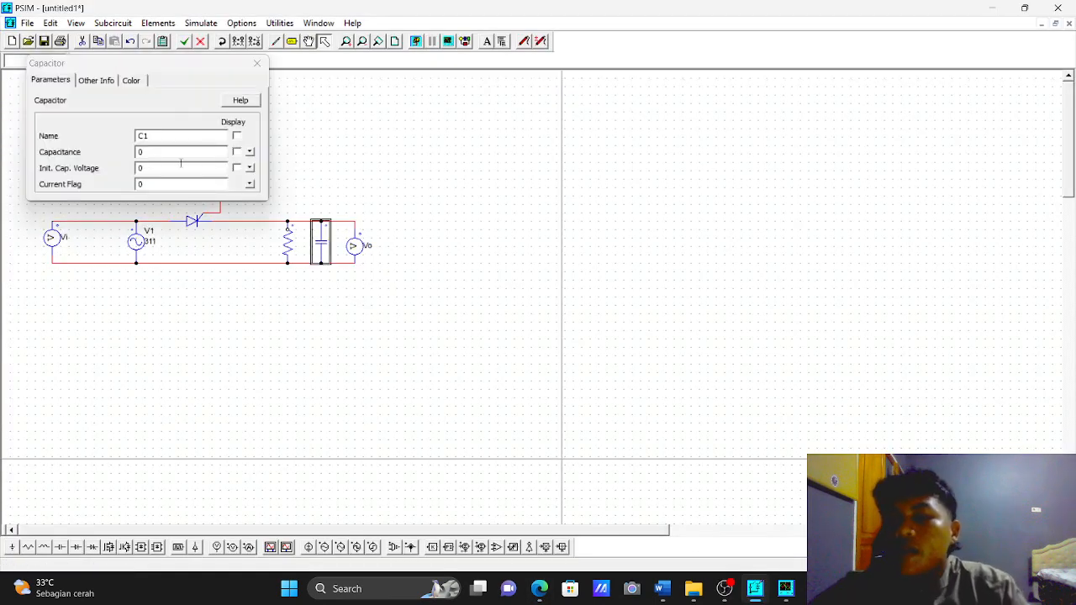
click(163, 152)
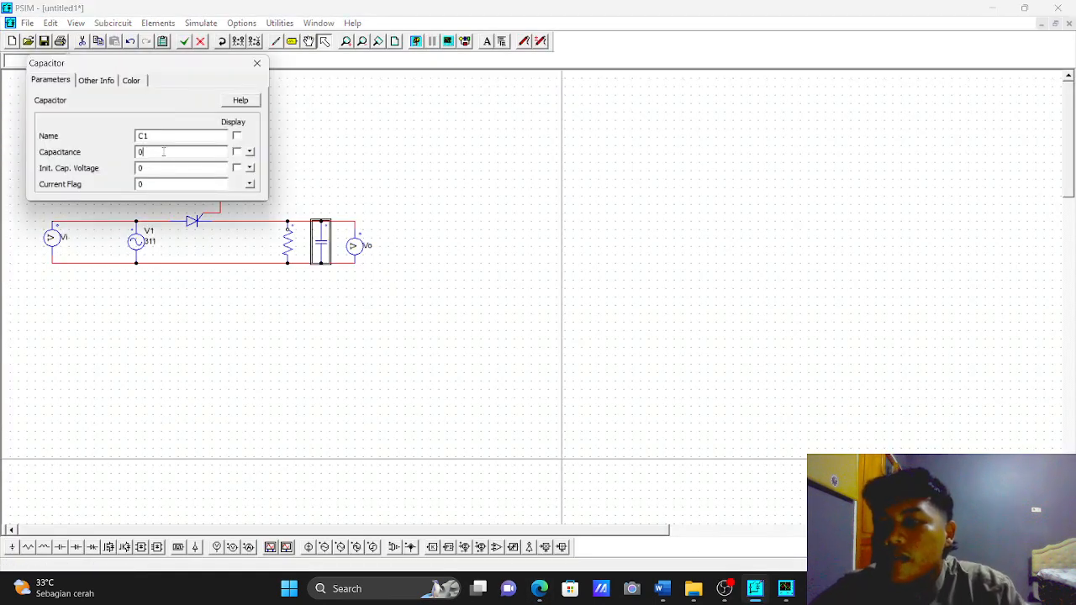
text(2200)
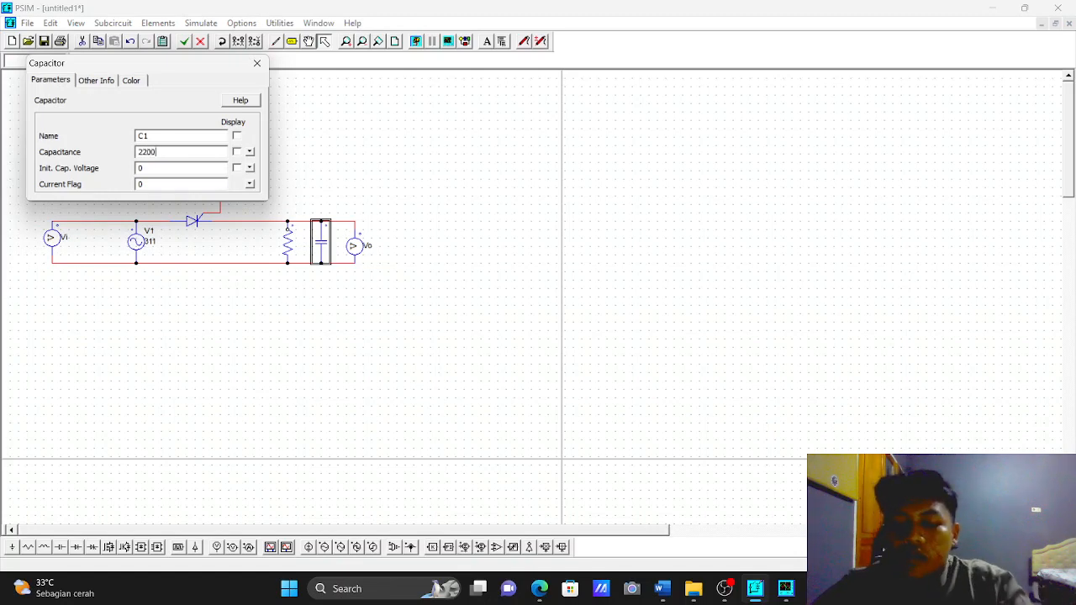
text(u)
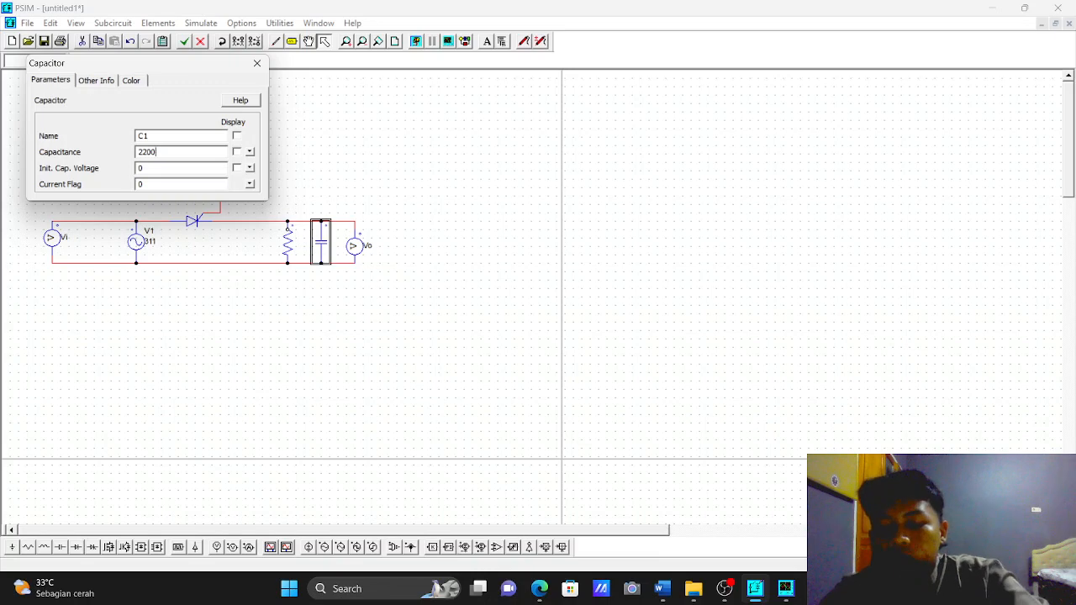
click(257, 63)
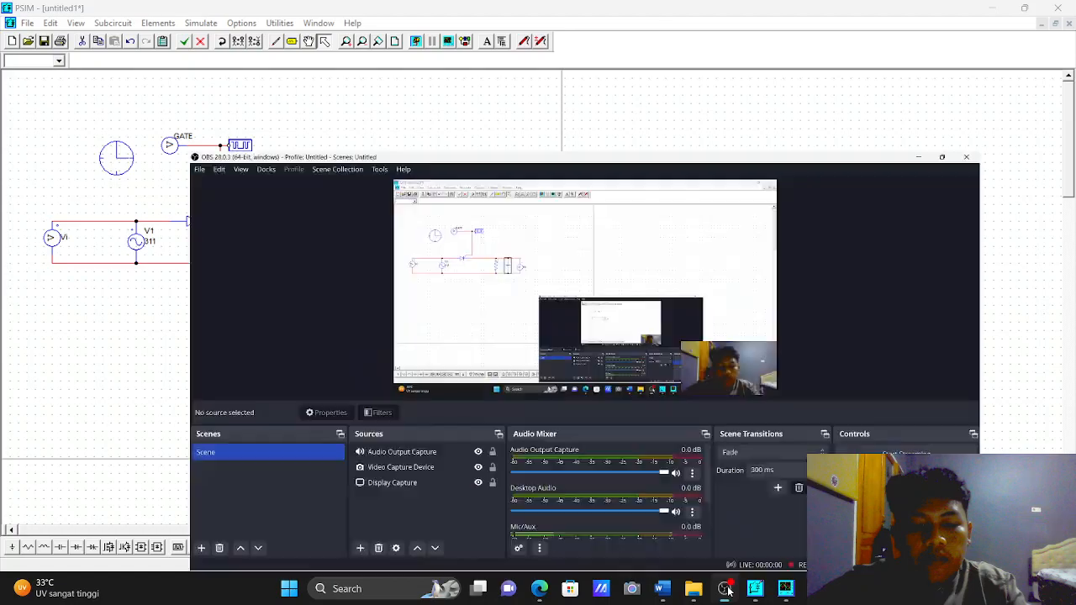
click(725, 590)
click(725, 589)
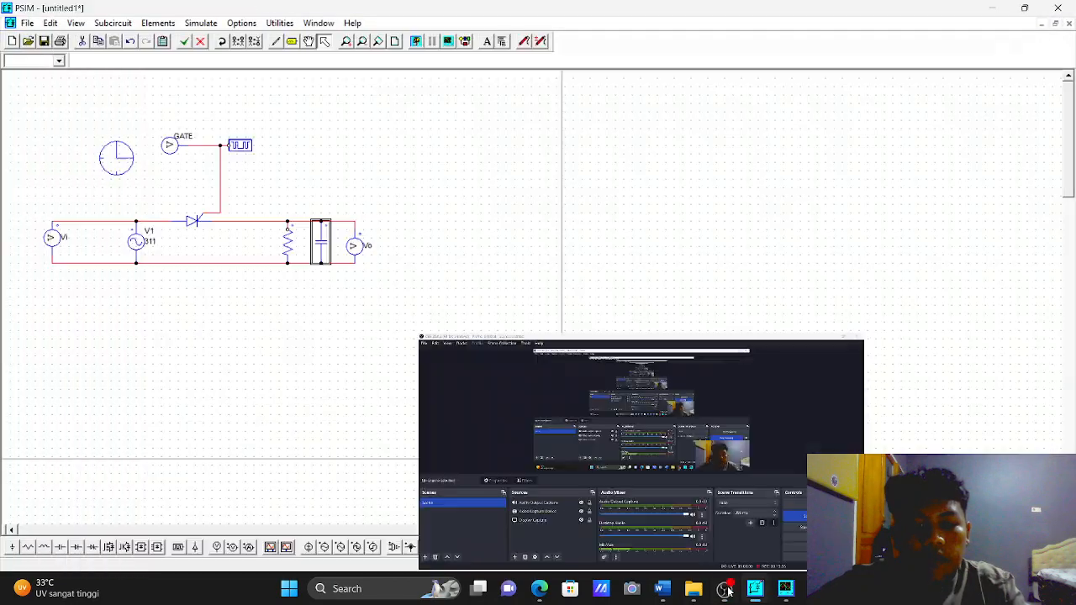
Check Table 2 in the practicum PDF, and inspect the gating block's switching points in the PSIM schematic.
click(539, 588)
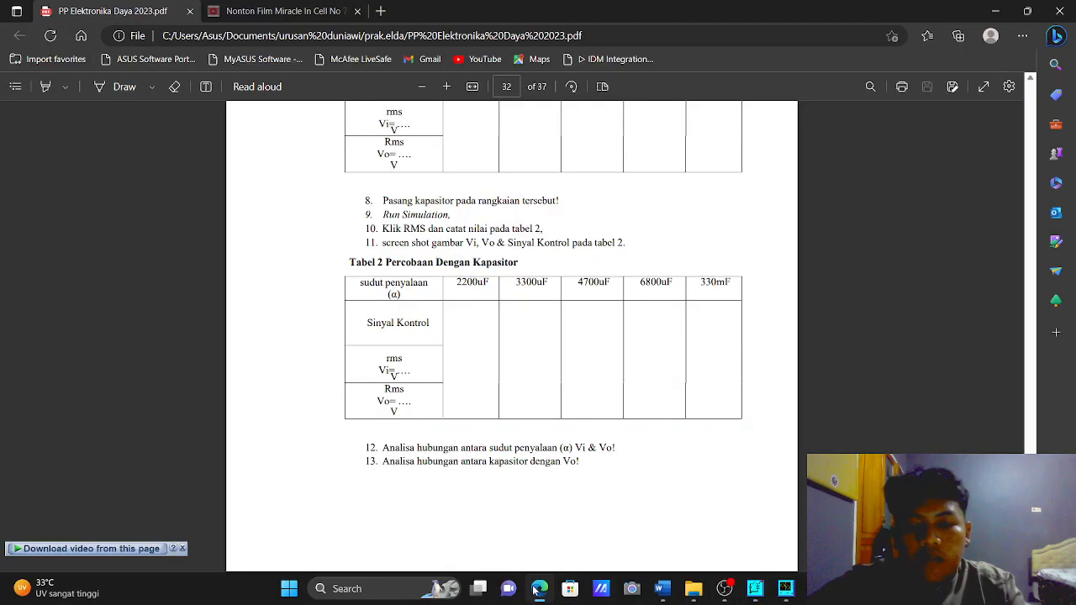
click(537, 589)
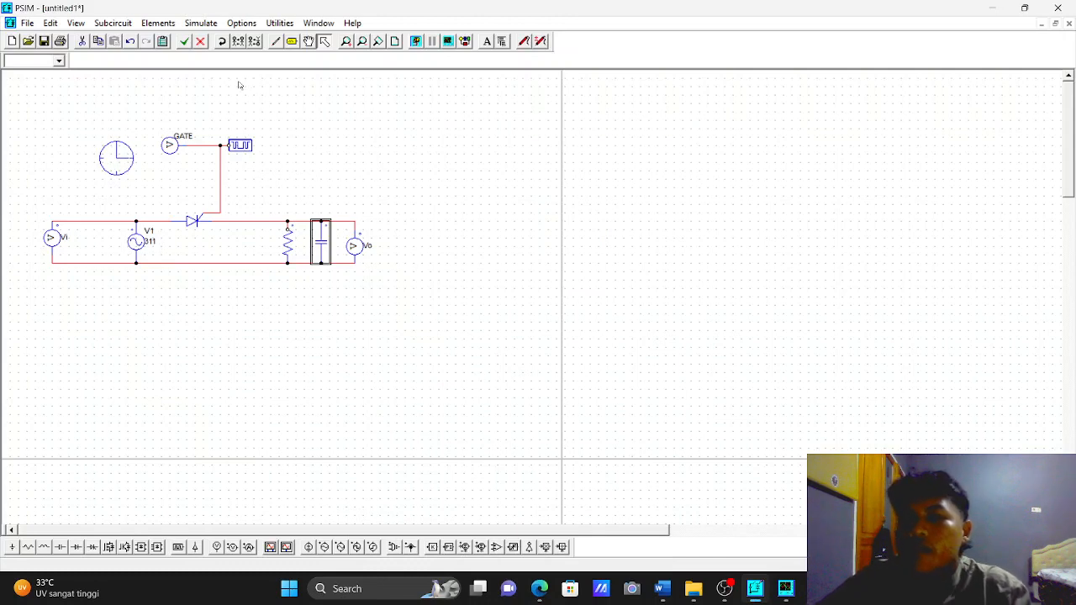
double_click(240, 153)
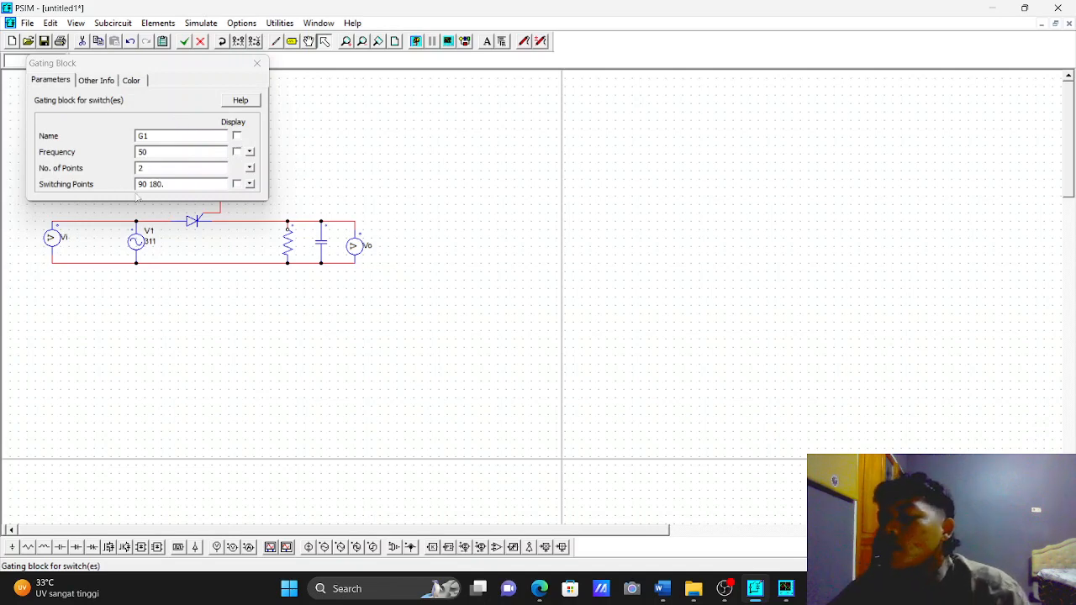
click(258, 63)
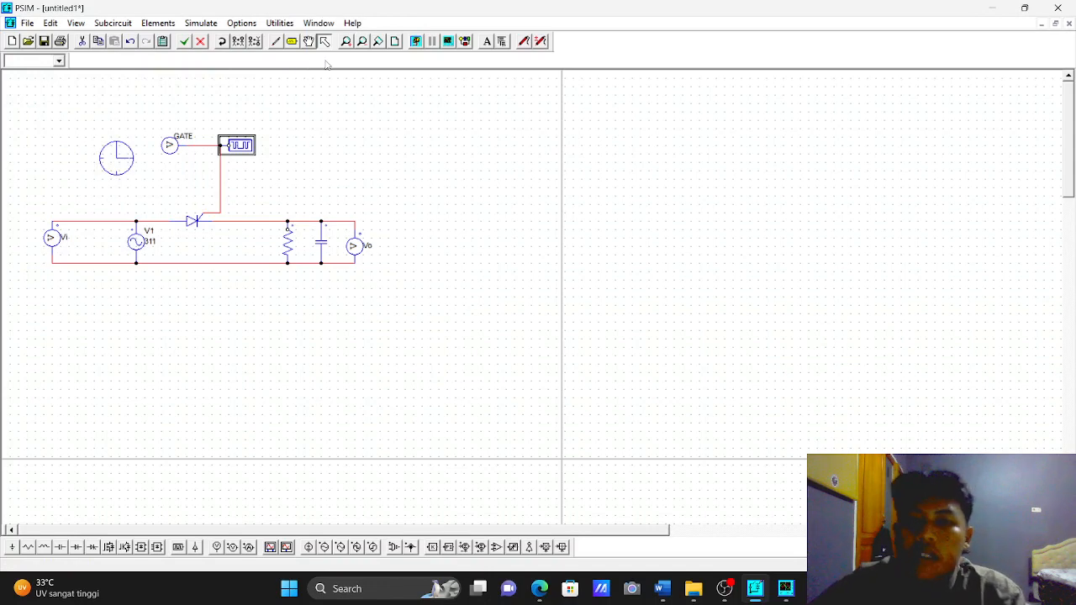
Run the simulation with the 2200u capacitor, measure the RMS values of GATE, Vi and Vo, and close the waveform viewer.
click(414, 42)
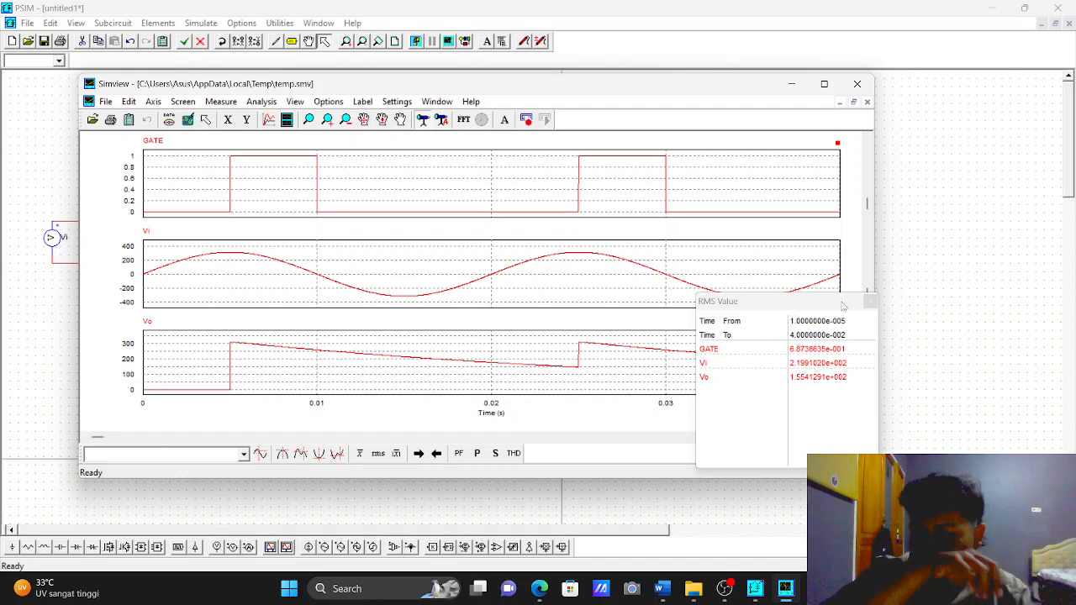
click(870, 303)
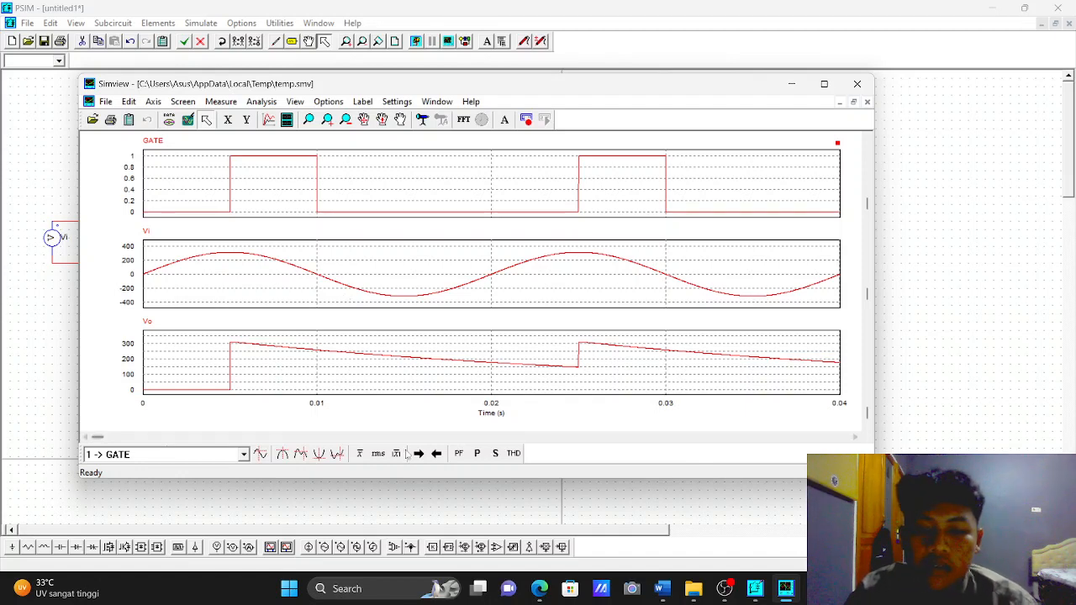
click(379, 454)
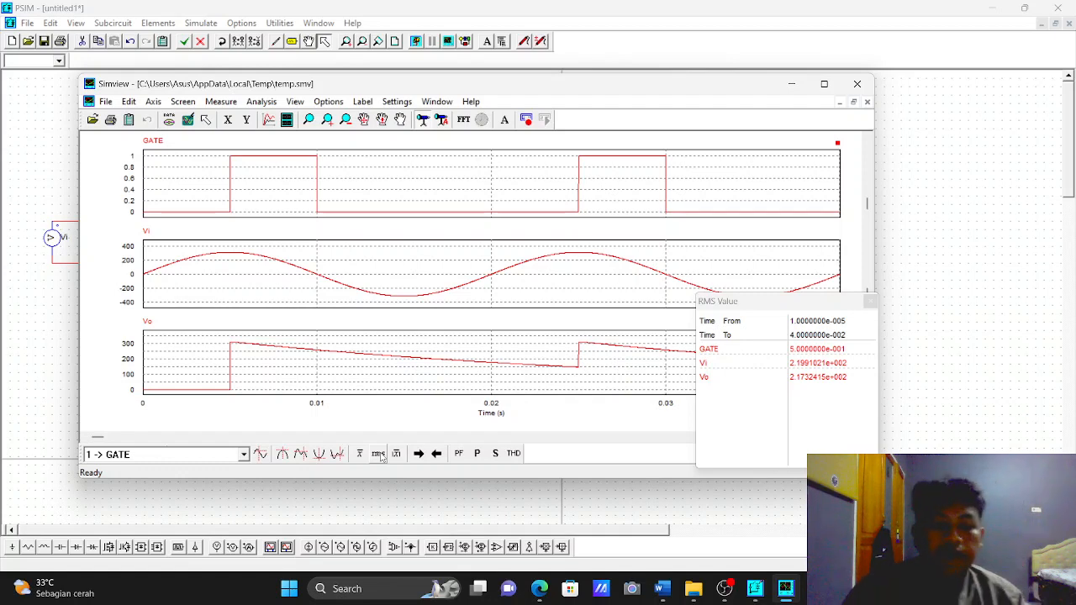
click(870, 302)
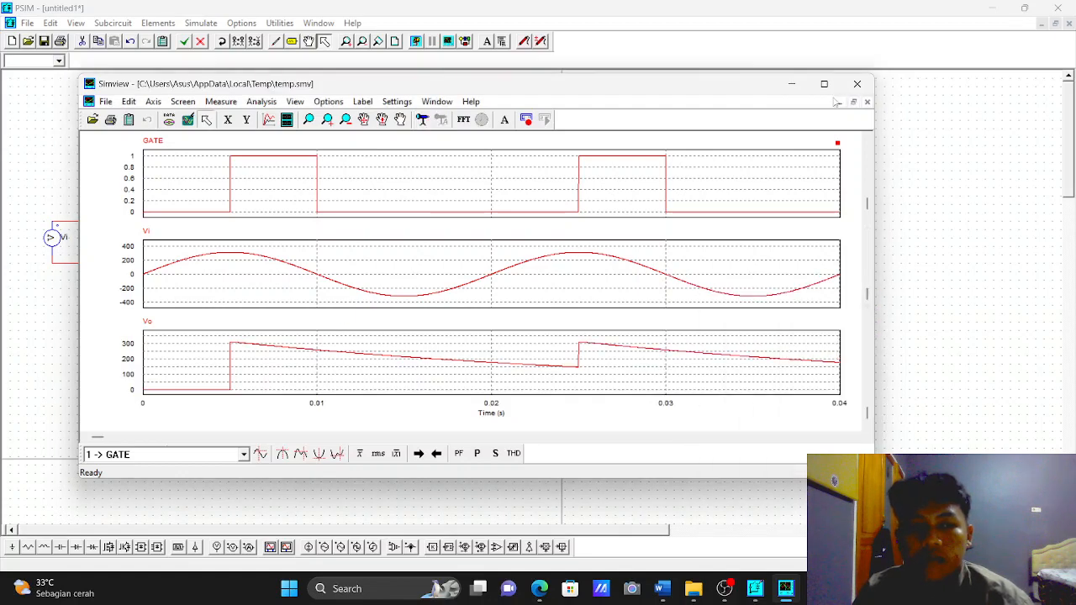
click(857, 88)
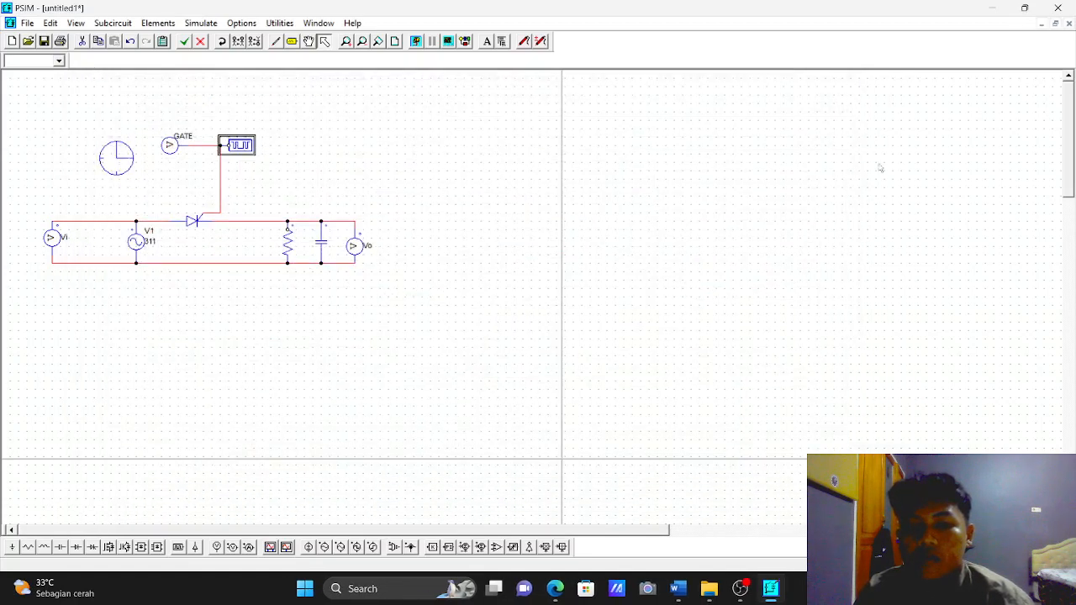
Consult Table 2 in the practicum PDF, and set the PSIM schematic's capacitor to a capacitance of 330m.
click(554, 590)
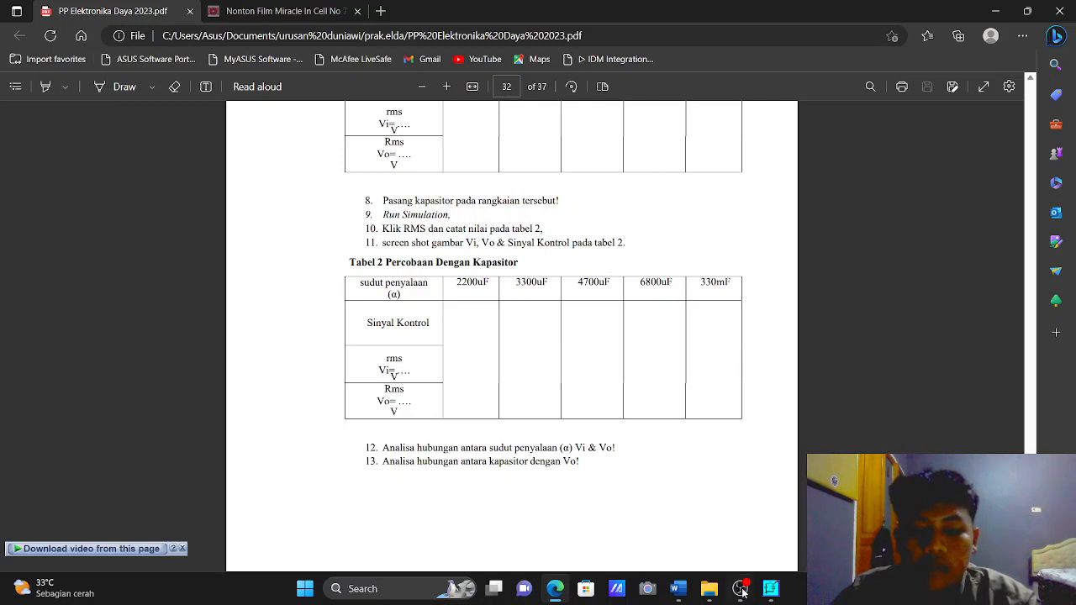
mouse_move(738, 593)
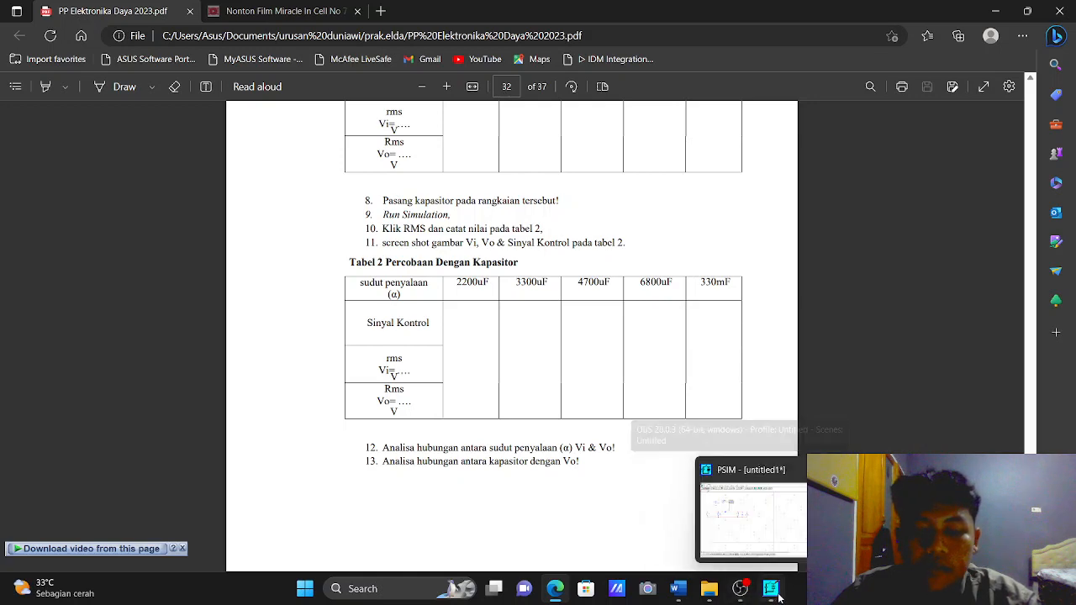
click(777, 595)
double_click(325, 244)
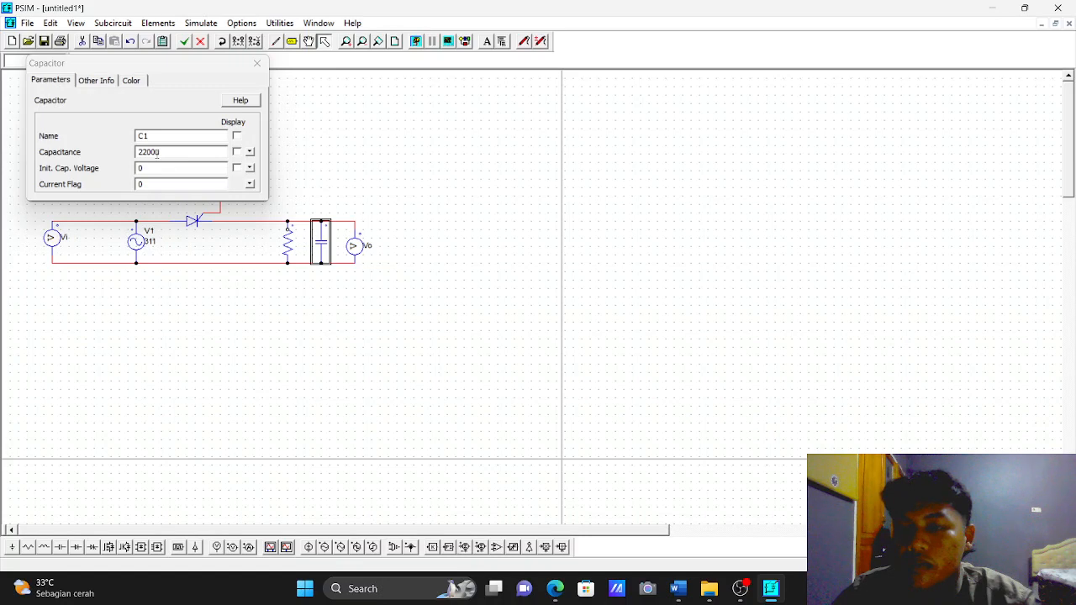
click(157, 152)
key(BackSpace)
key(BackSpace)
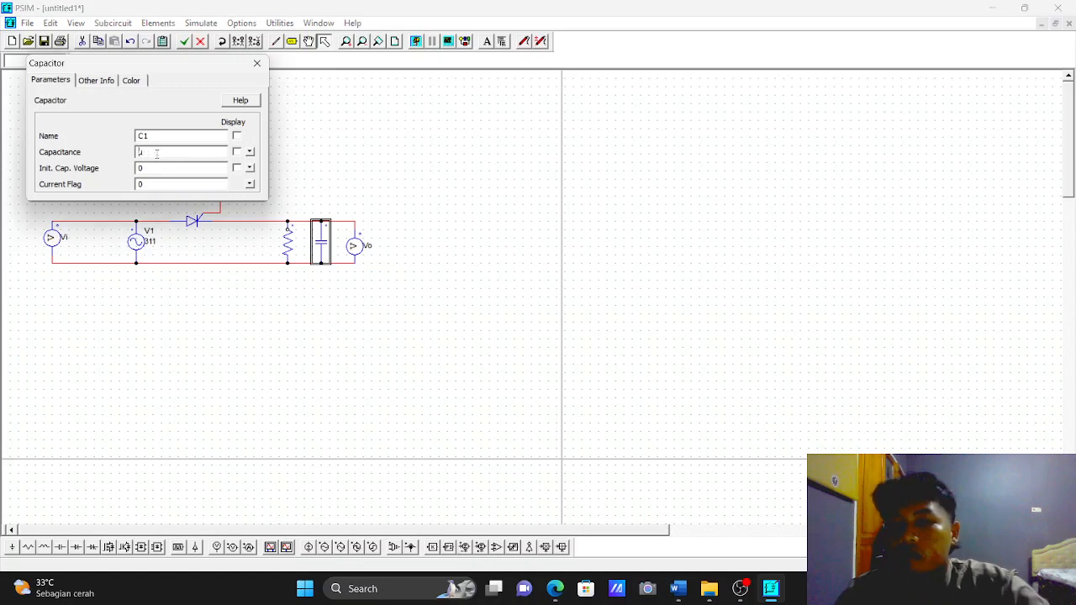
text(33)
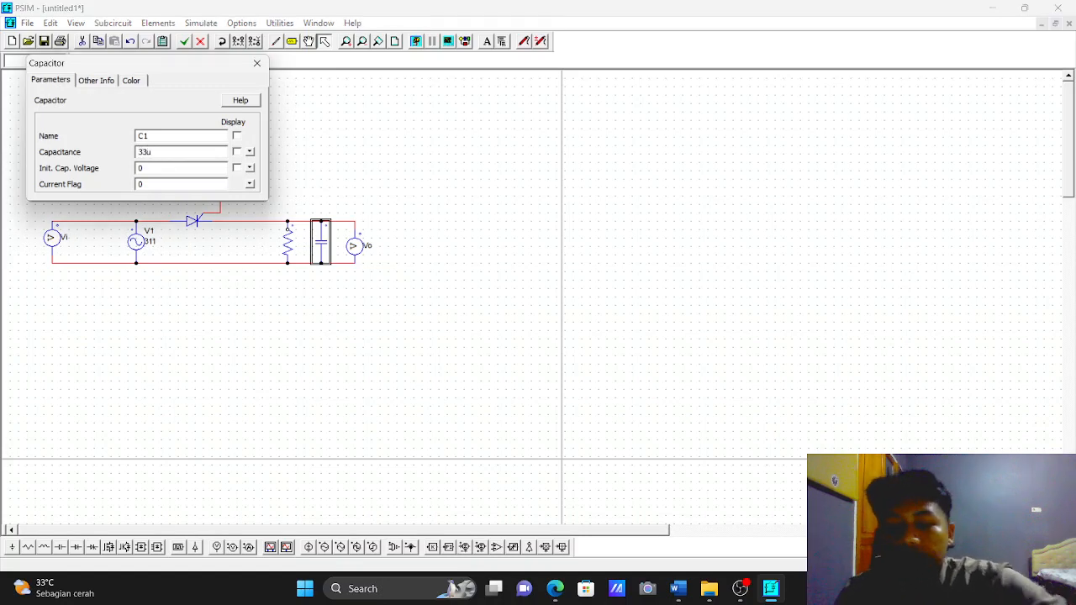
text(0m)
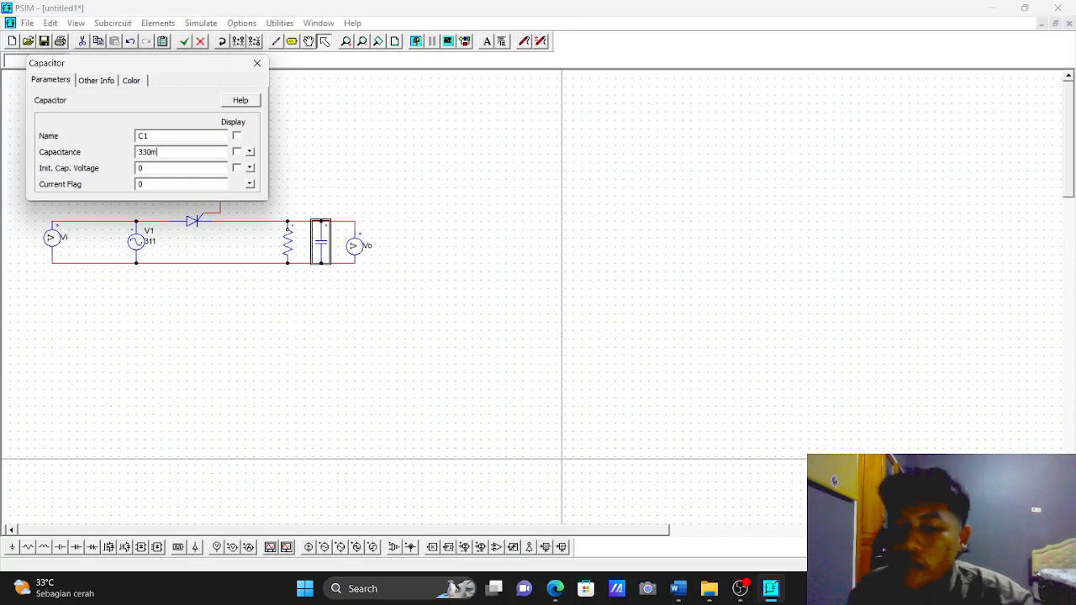
click(257, 63)
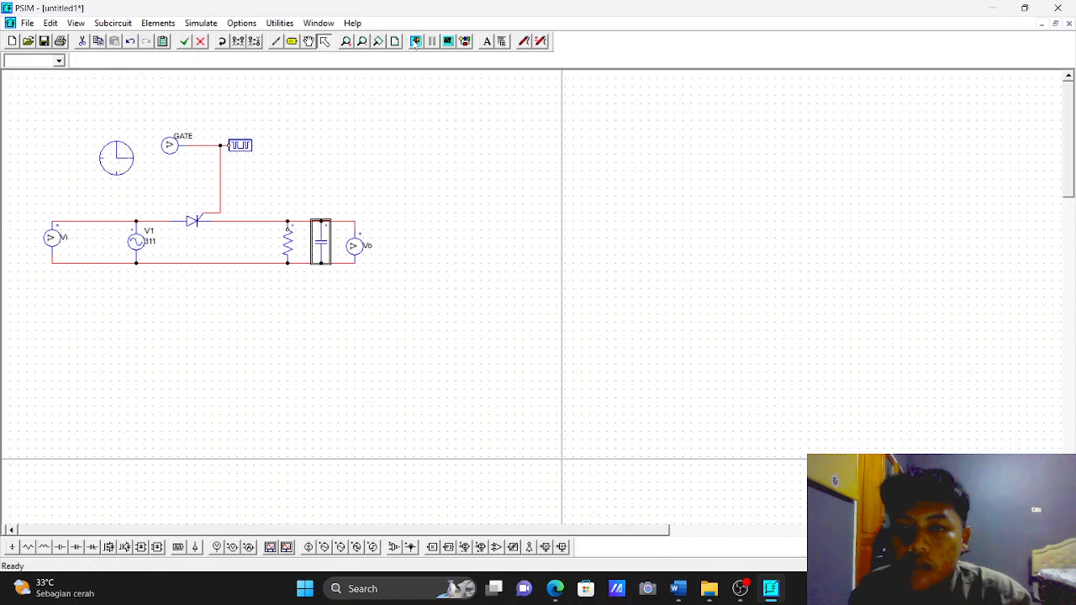
Run the simulation with the 330m capacitor and plot GATE, Vi and Vo on three separate screens in Simview.
click(416, 44)
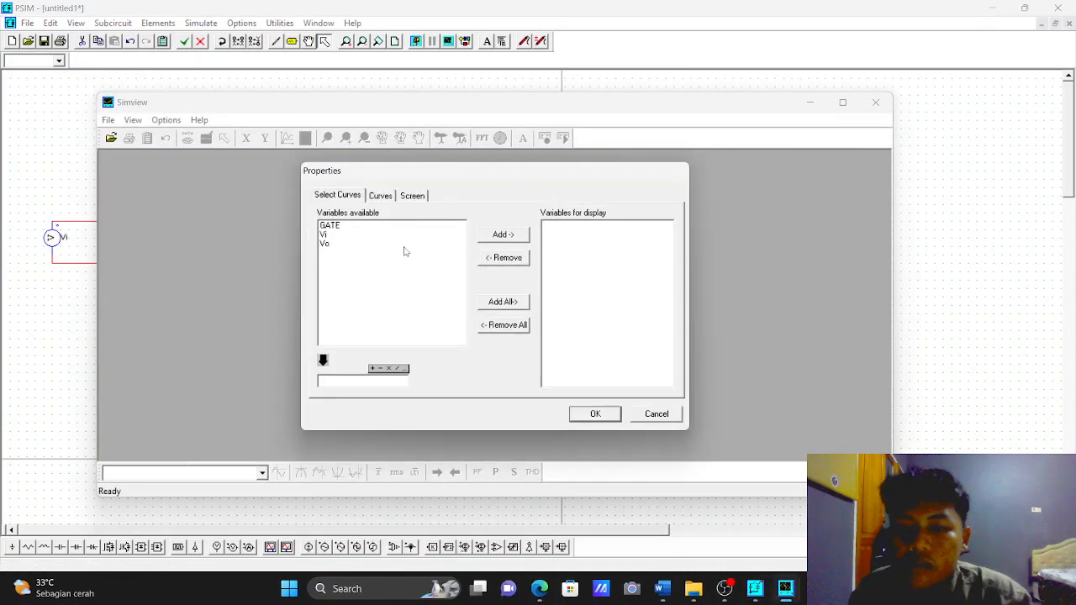
click(385, 227)
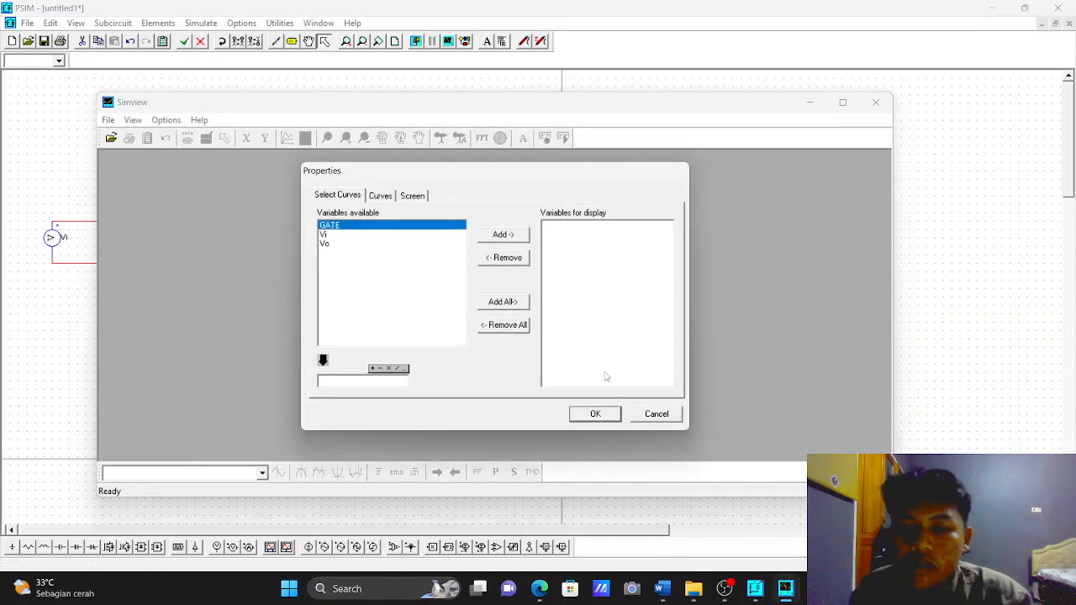
click(606, 416)
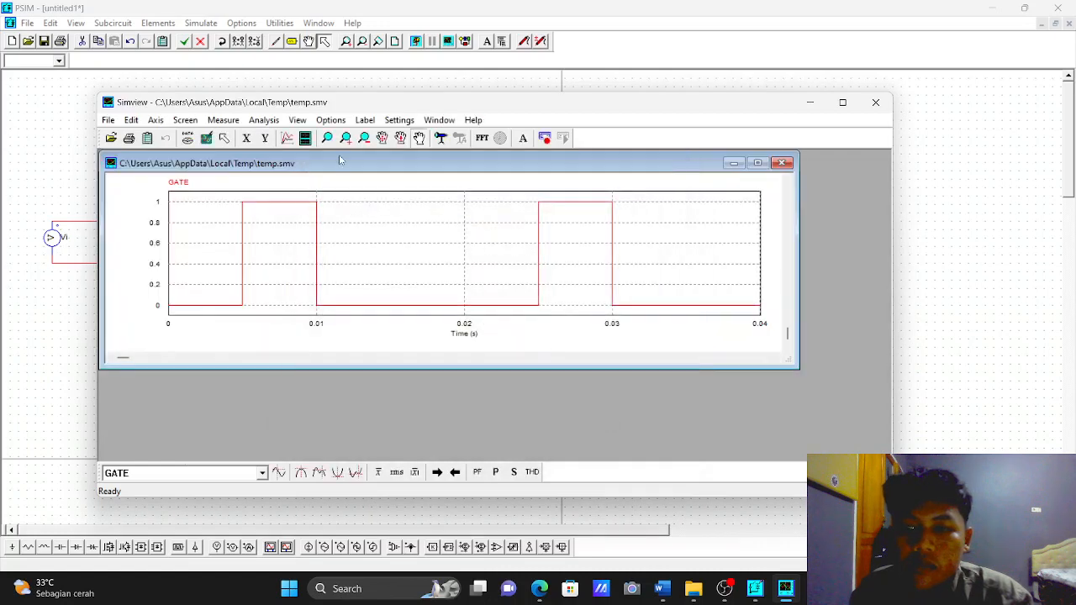
click(306, 139)
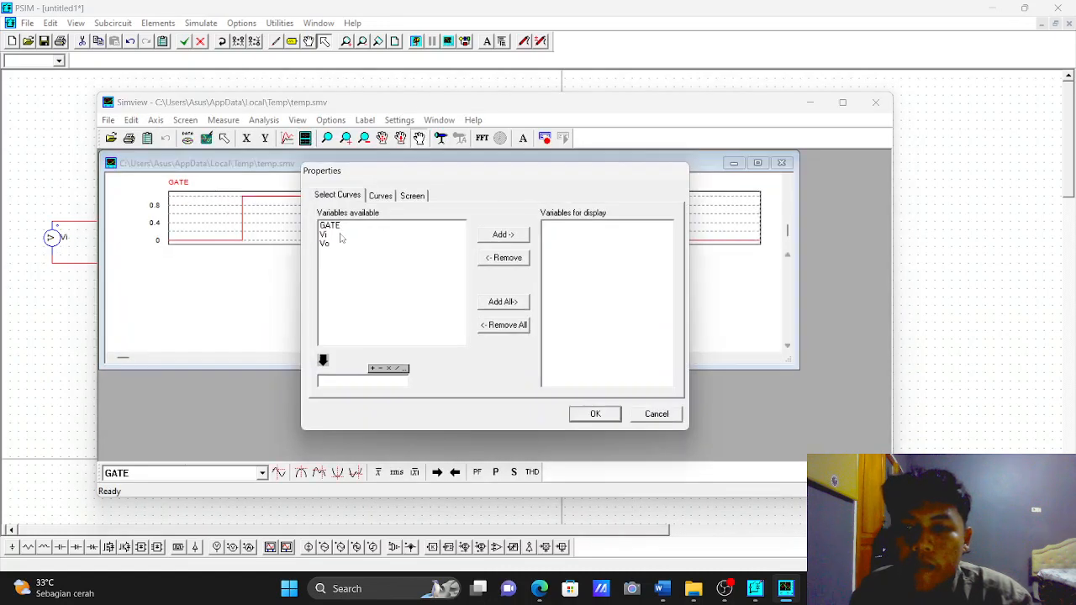
click(340, 236)
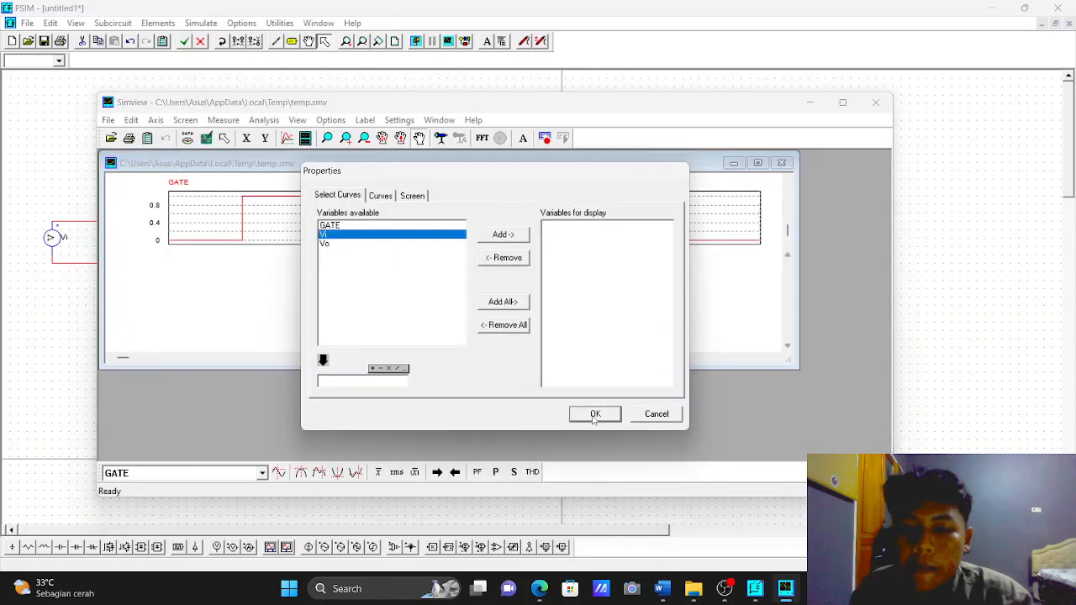
click(595, 414)
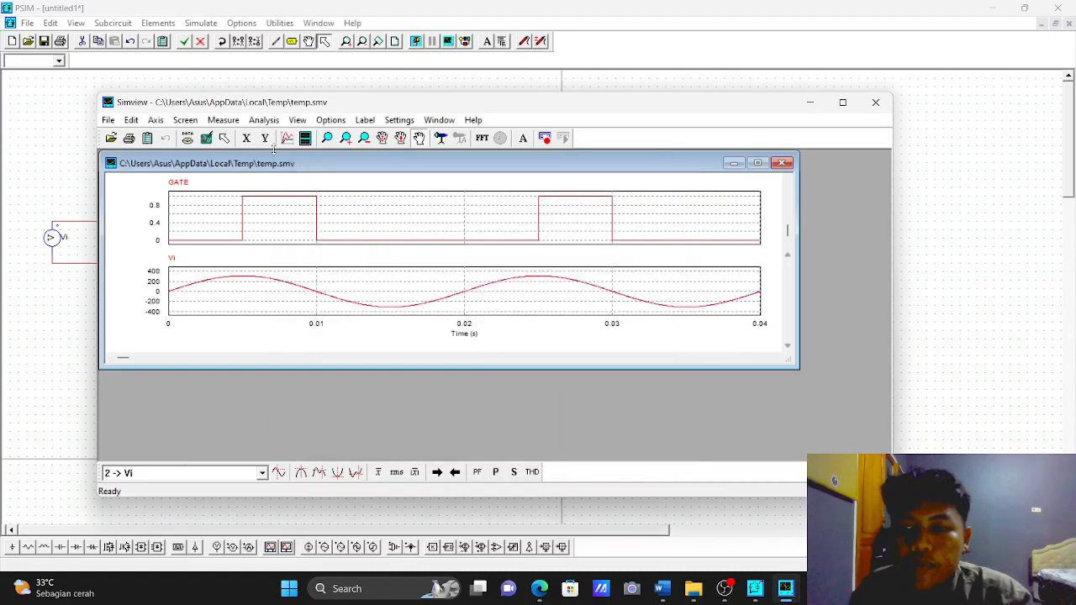
click(305, 139)
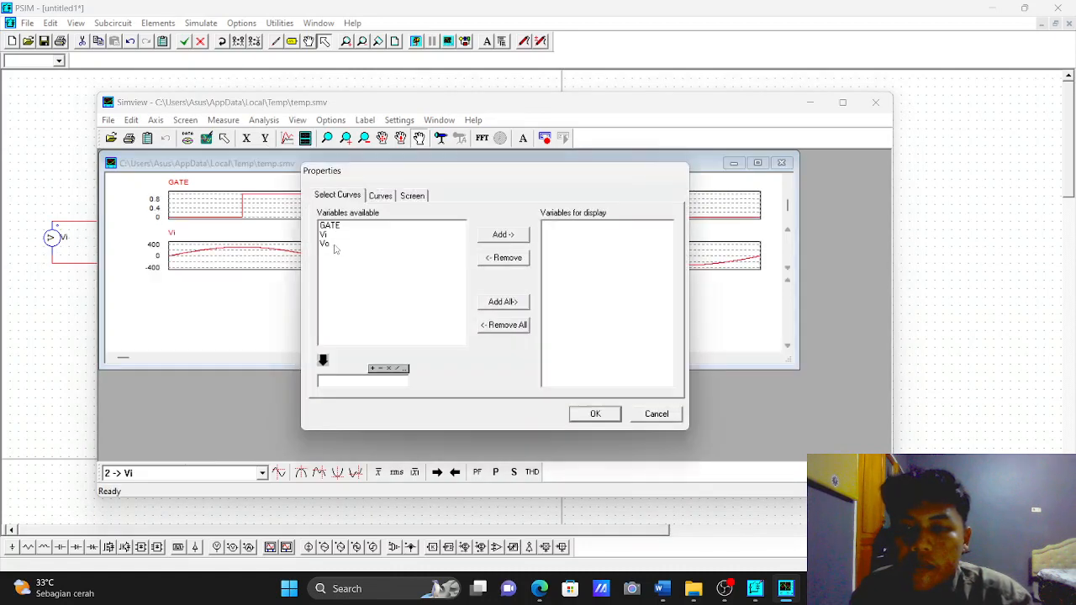
click(333, 244)
click(584, 412)
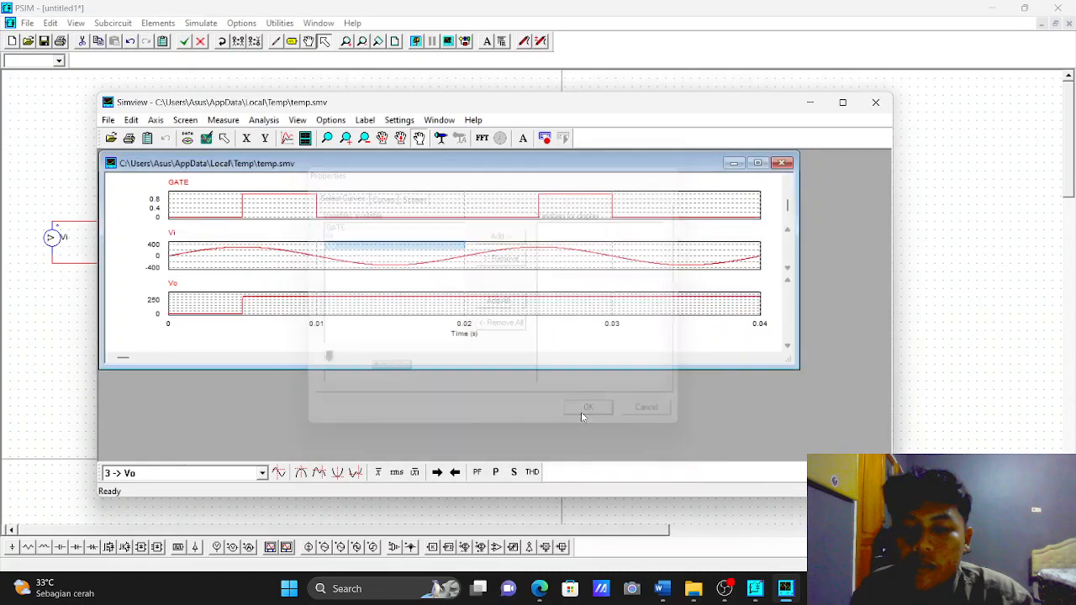
Maximize the waveform plots, measure the RMS values of GATE, Vi and Vo, and close Simview.
click(785, 590)
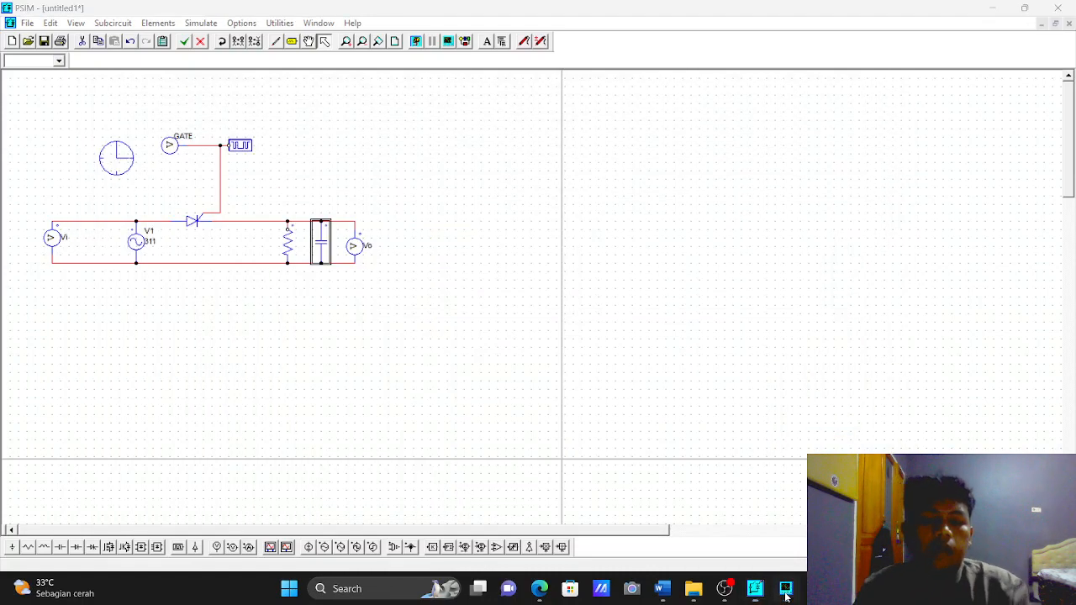
click(785, 591)
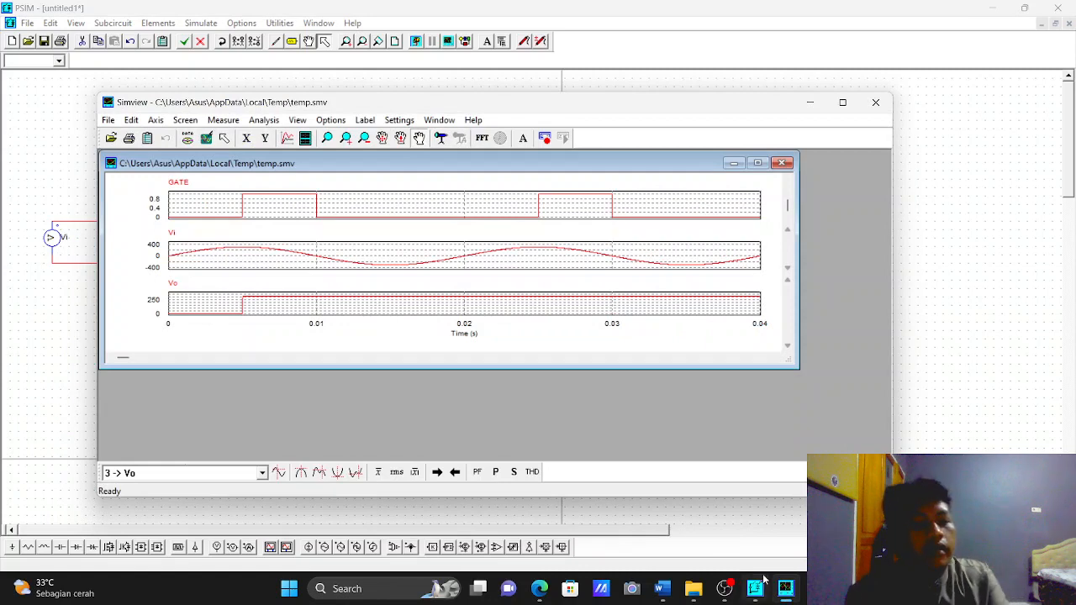
mouse_move(755, 591)
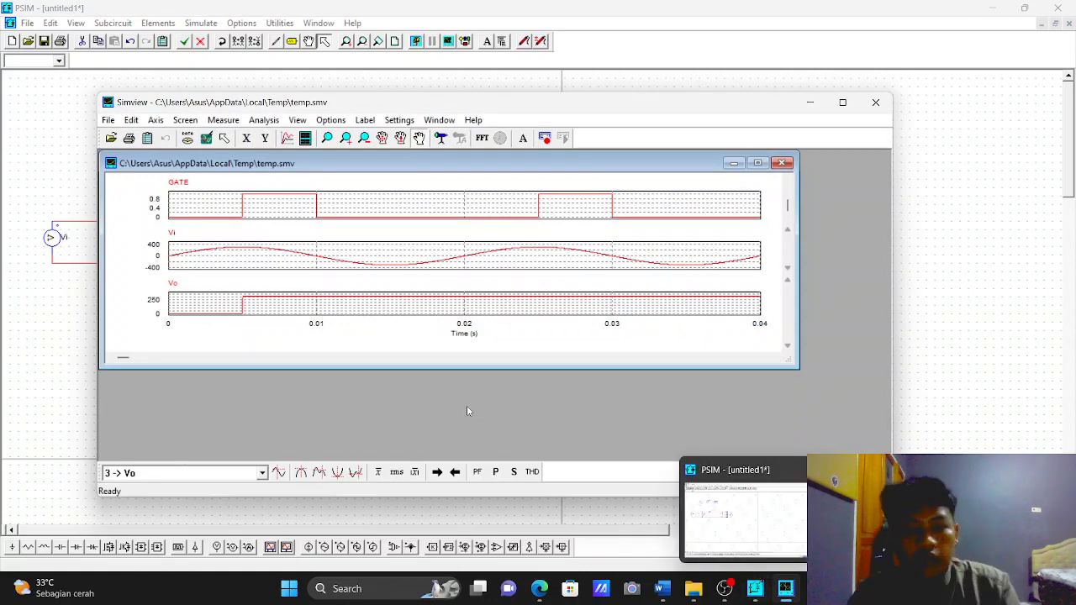
click(756, 163)
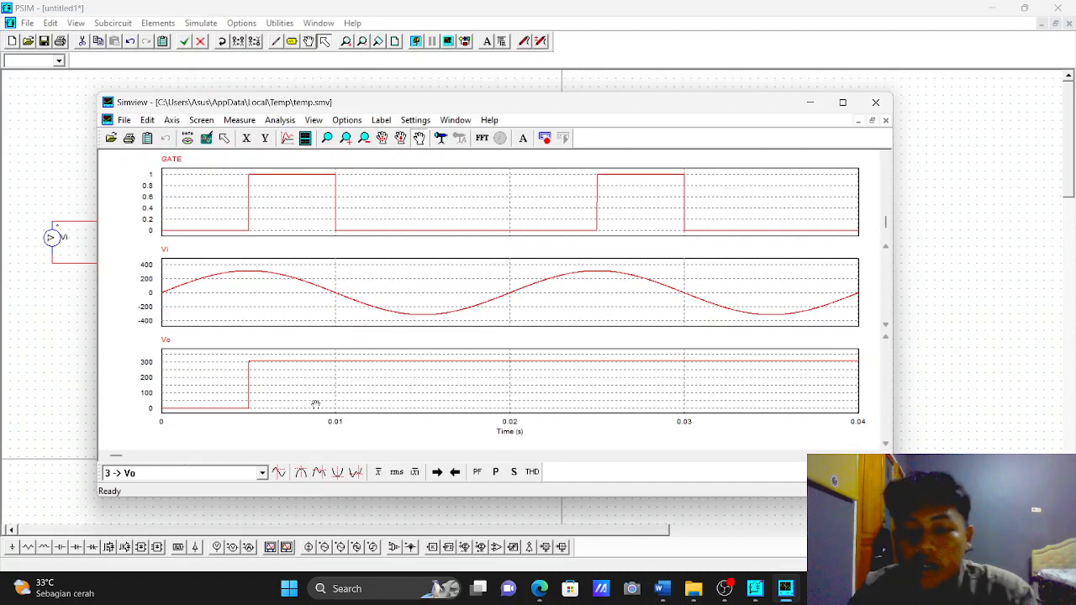
click(395, 471)
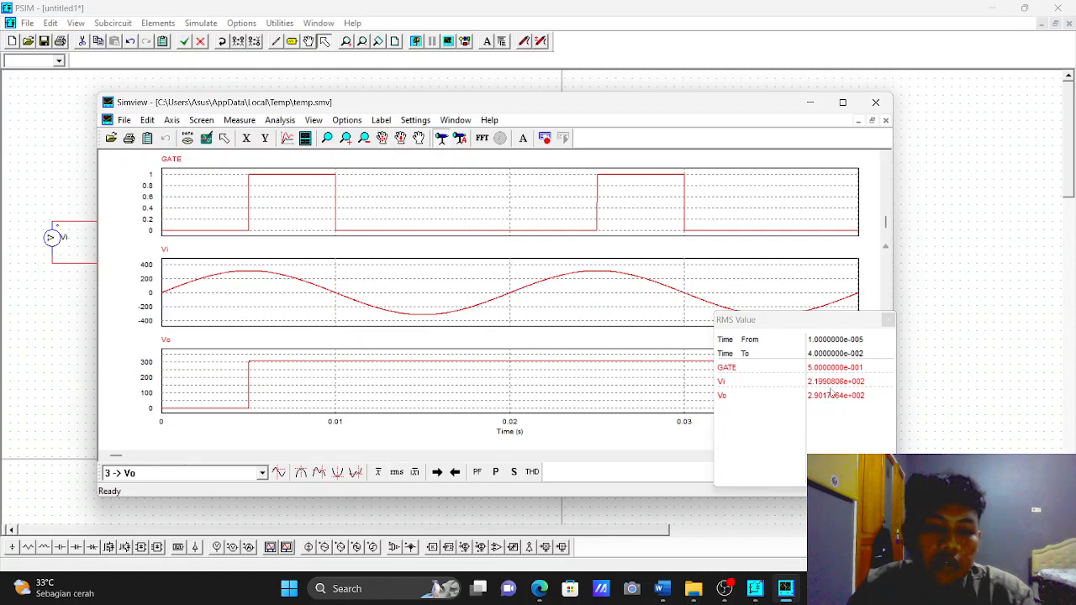
click(887, 320)
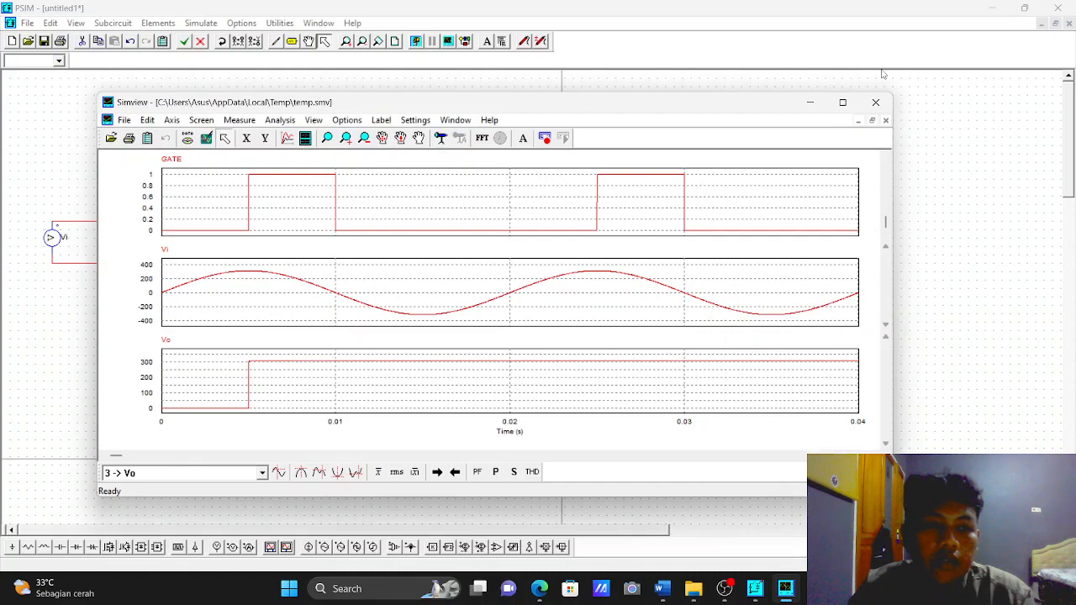
click(875, 106)
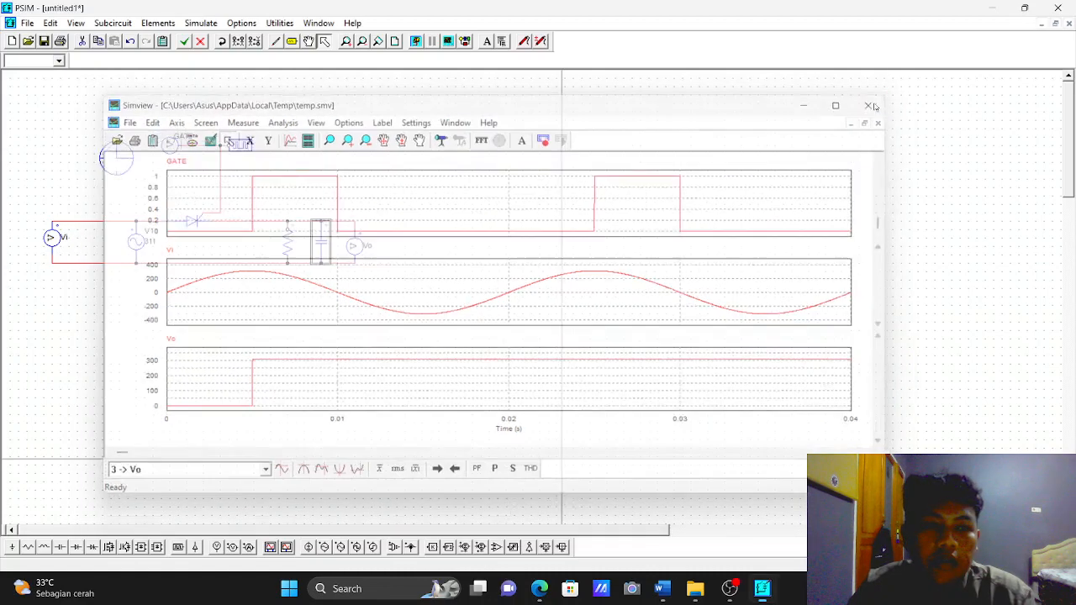
Switch to the practicum PDF and review the circuit design in section 4.2, Percobaan Penyearah Gelombang Penuh.
click(741, 592)
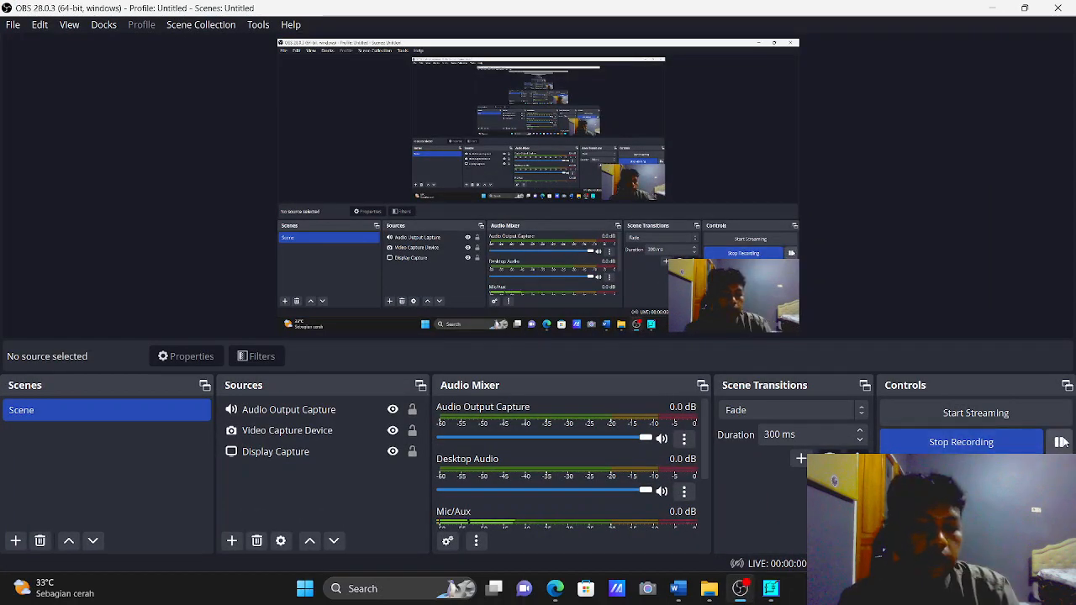
click(772, 590)
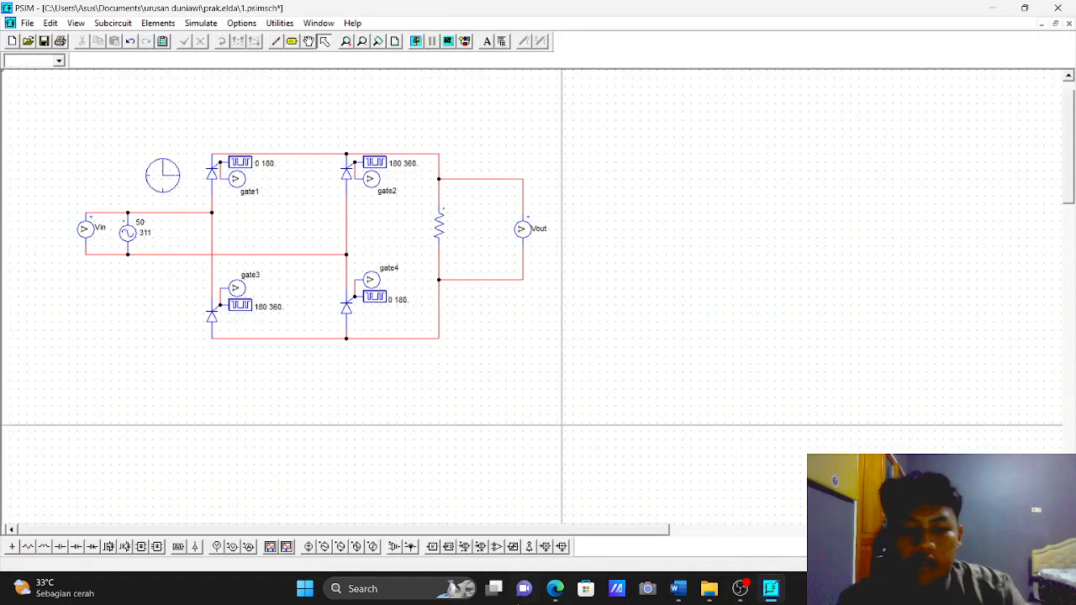
click(554, 590)
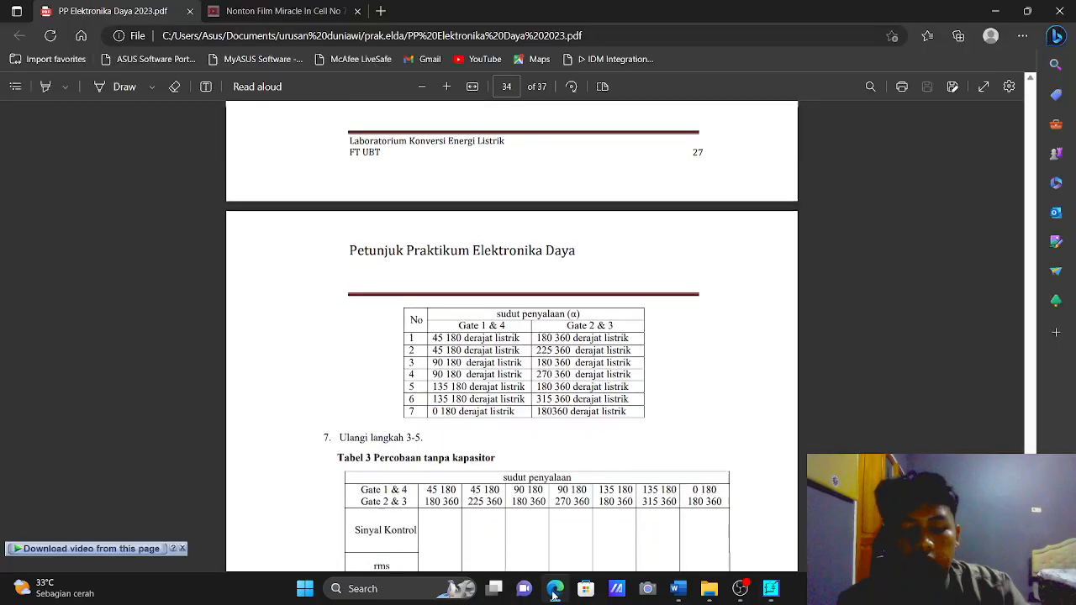
scroll(554, 593, up, 3)
scroll(553, 596, up, 2)
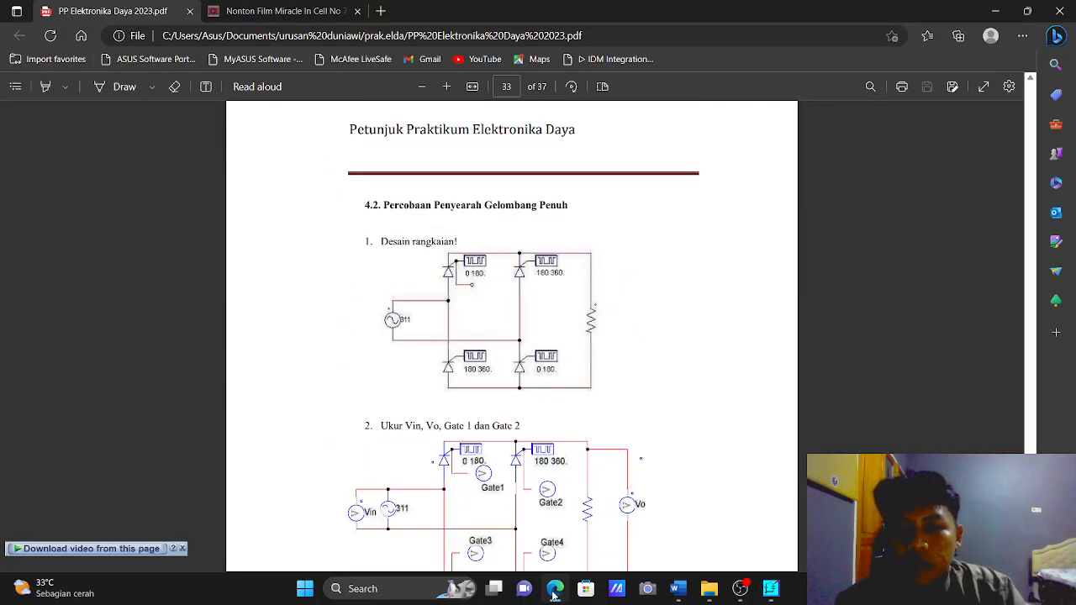
Read through section 4.2 of the practicum PDF, from the Vin, Vo and gate measurement circuit to the firing-angle table.
scroll(553, 595, down, 1)
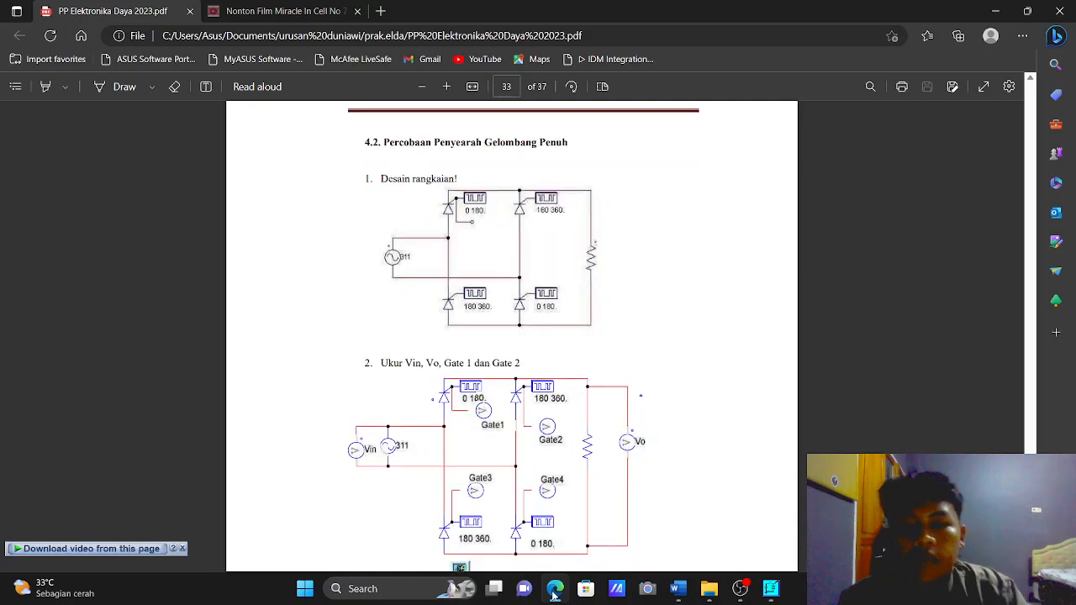
scroll(553, 596, down, 2)
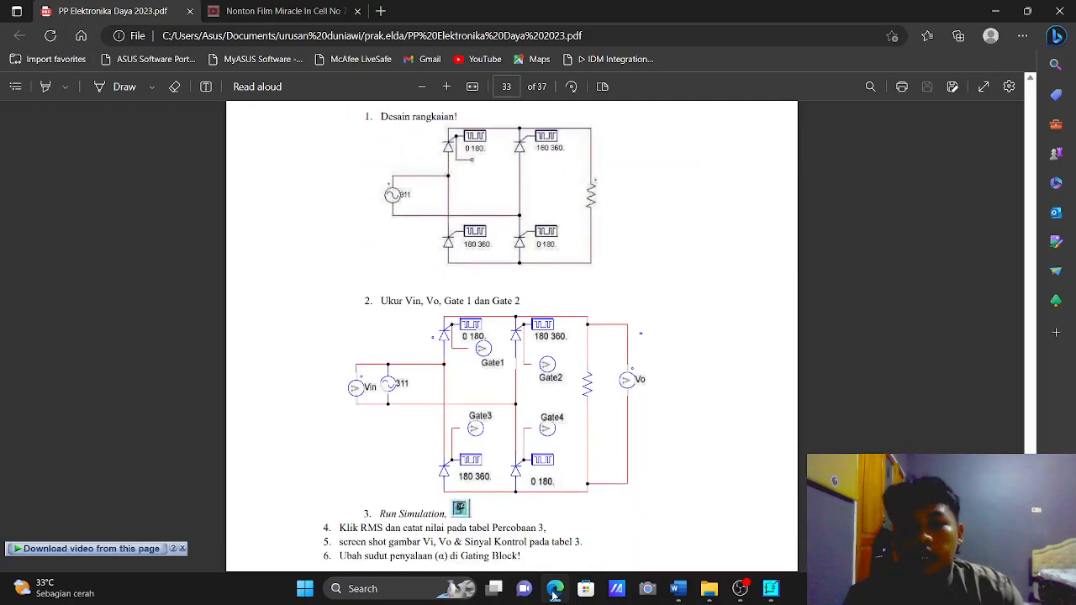
scroll(553, 595, down, 5)
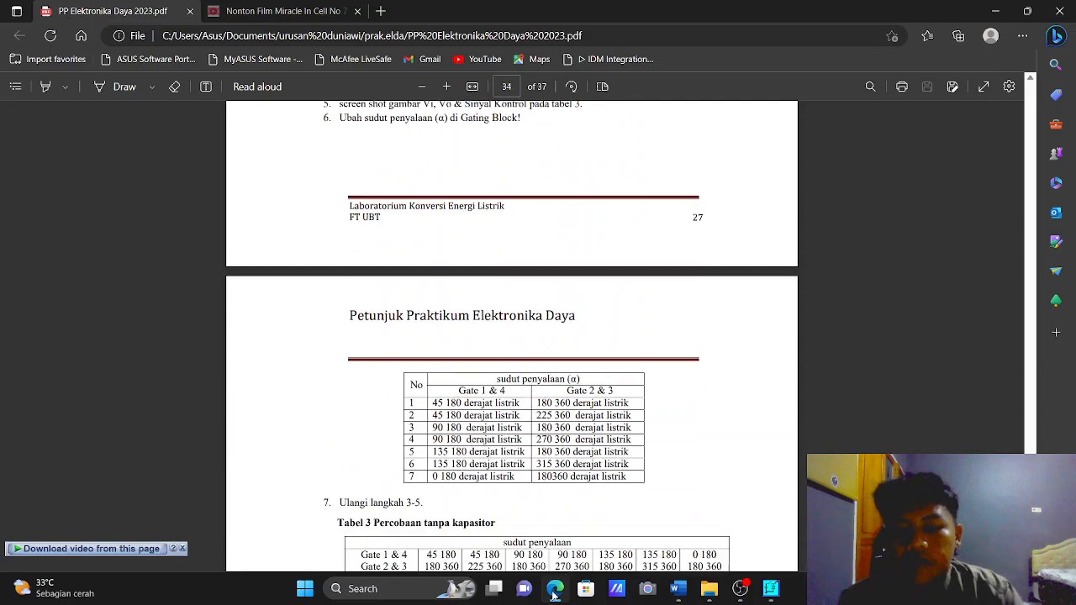
Switch to PSIM and check the parameters of the sinusoidal voltage source and the load resistor in the full-wave rectifier.
click(765, 595)
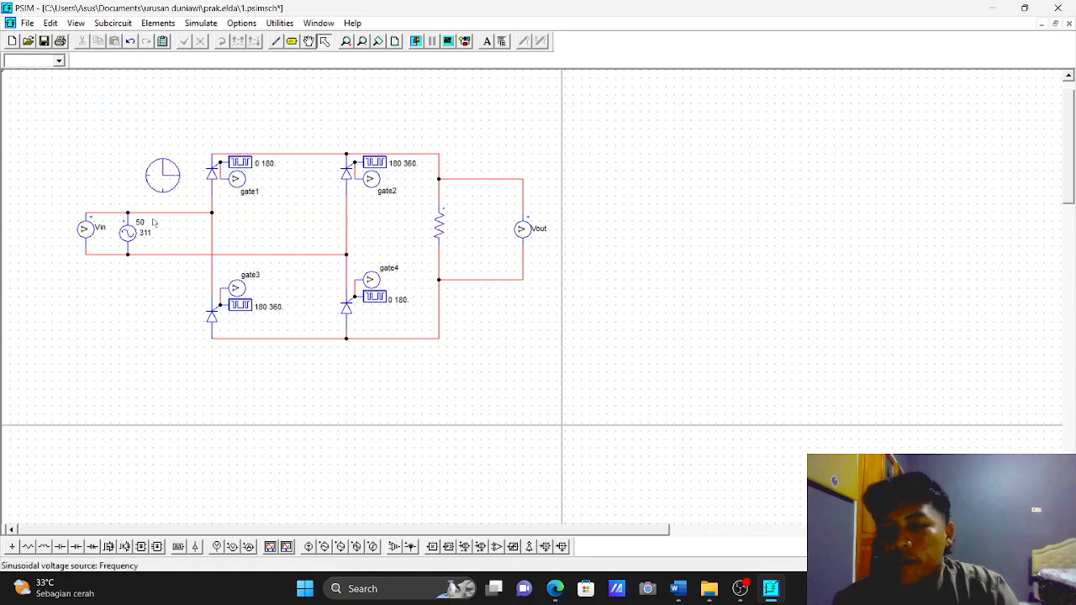
click(128, 235)
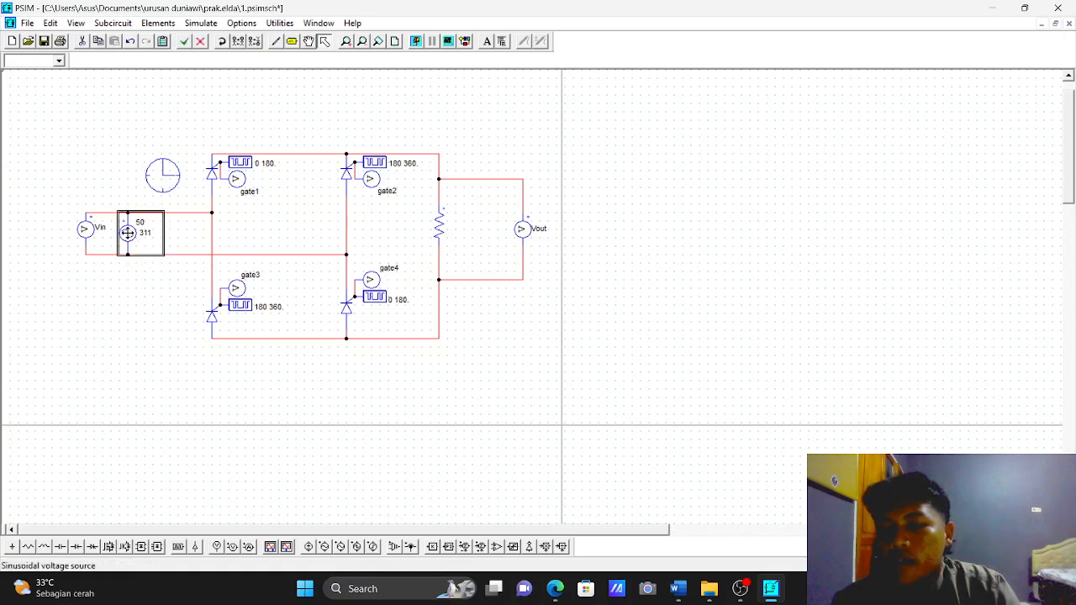
double_click(128, 233)
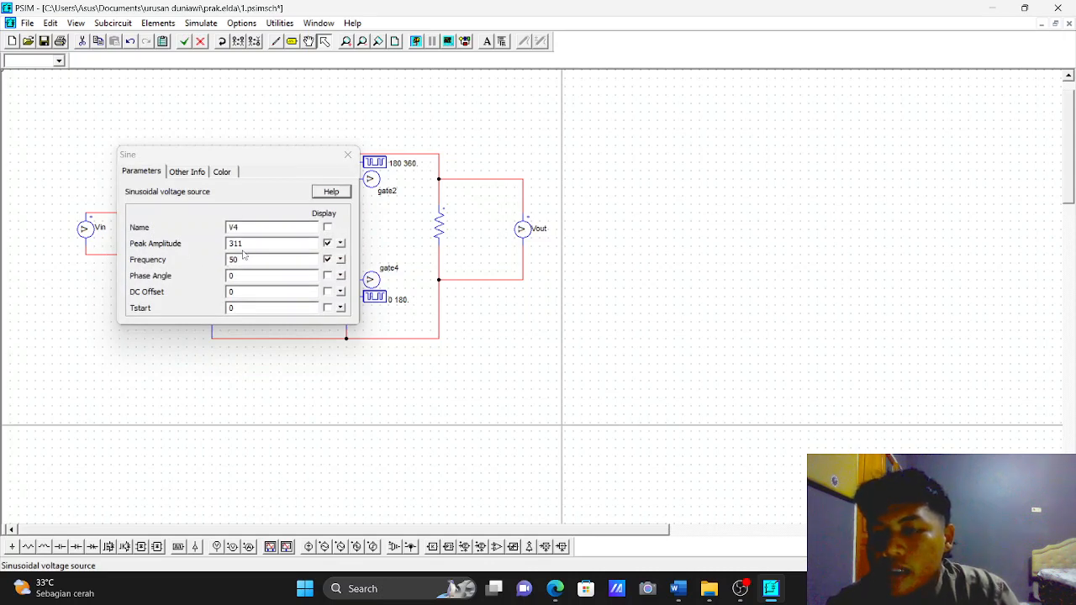
click(346, 155)
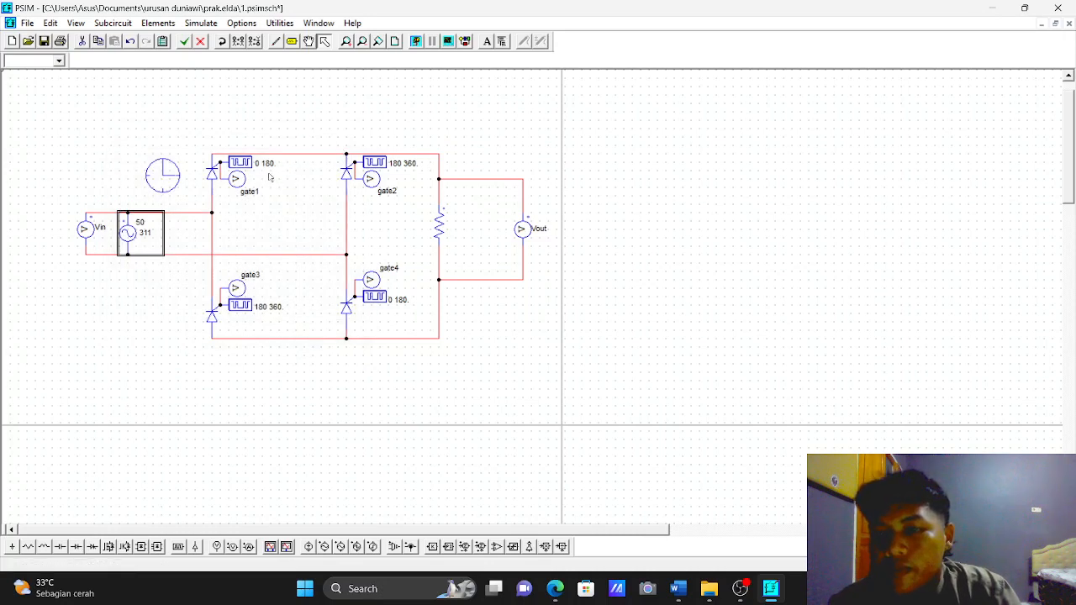
double_click(438, 224)
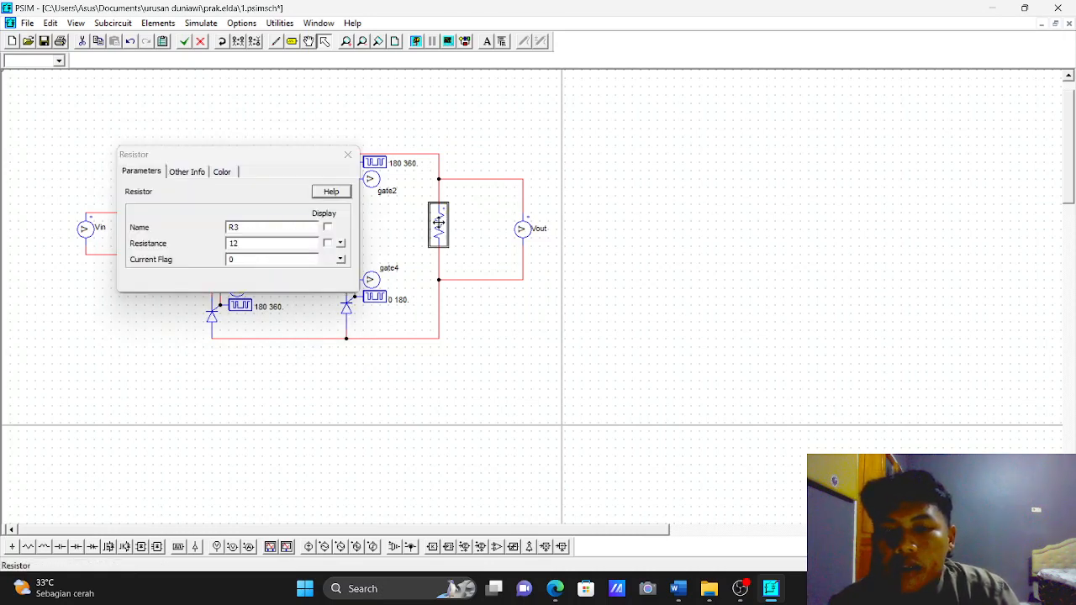
click(348, 154)
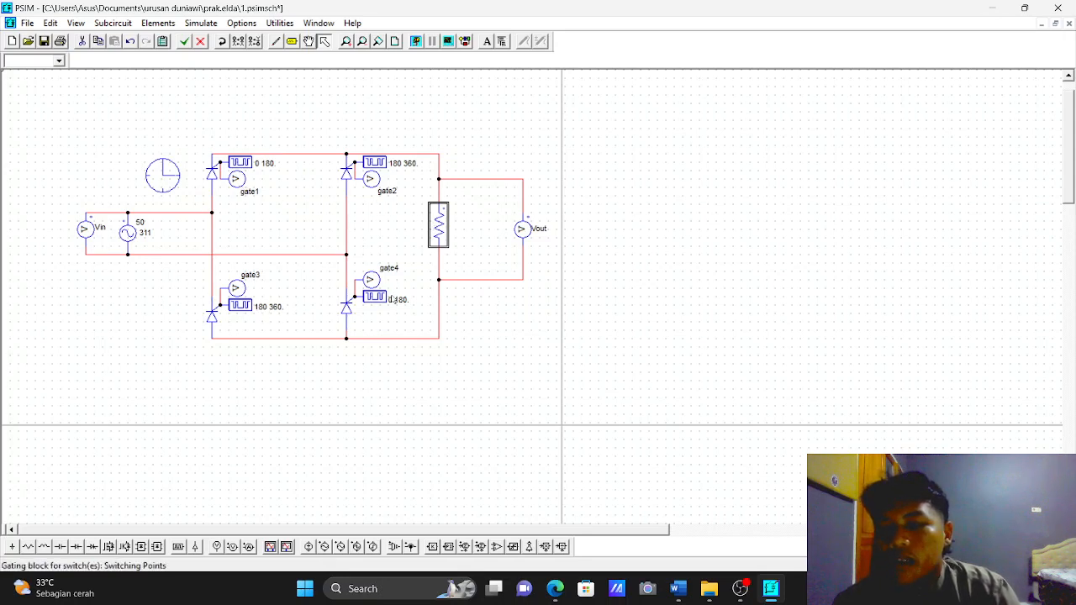
Consult the practicum's firing-angle table, and set the switching points of gate1's gating block in PSIM to 45 180.
click(561, 591)
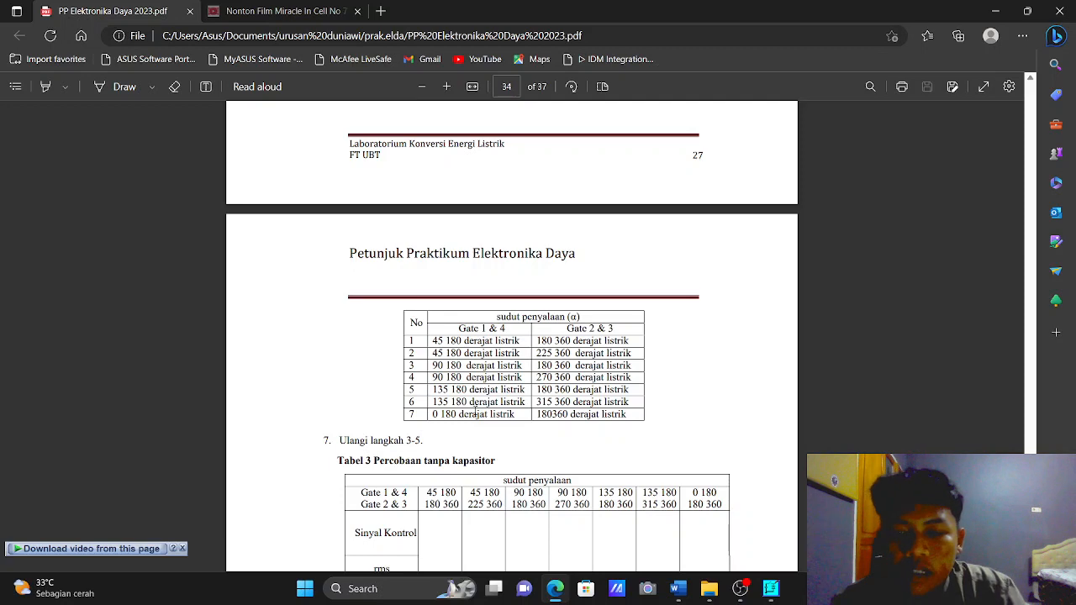
click(771, 589)
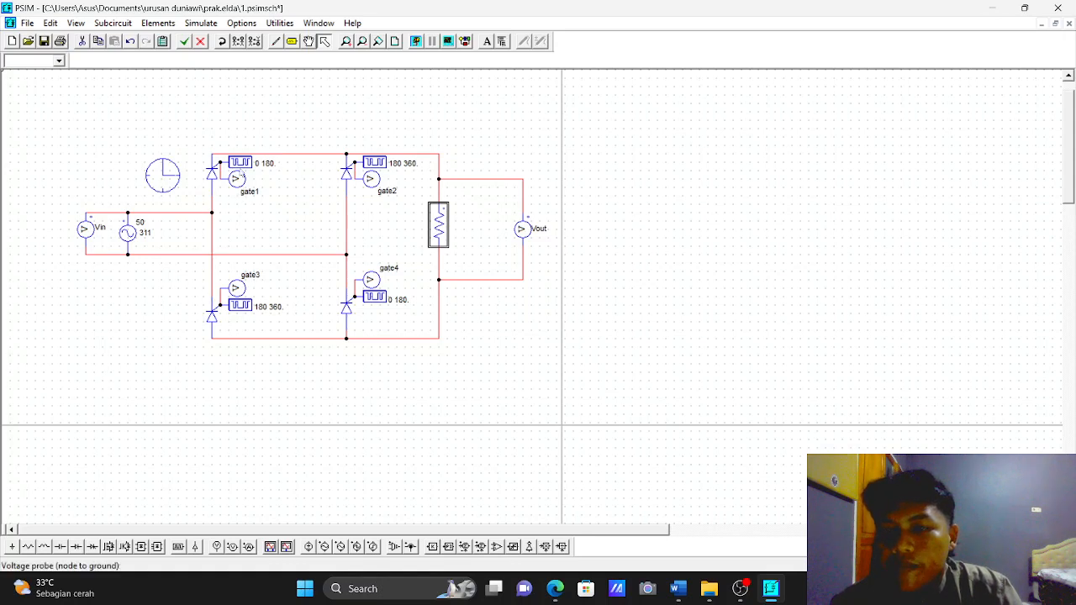
double_click(240, 162)
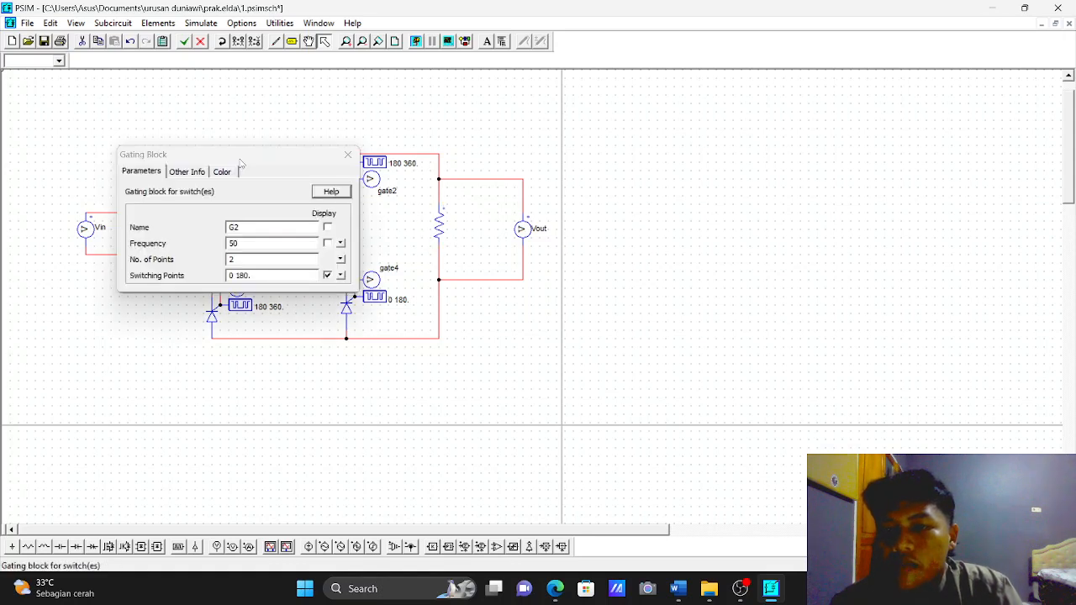
click(236, 275)
key(BackSpace)
key(BackSpace)
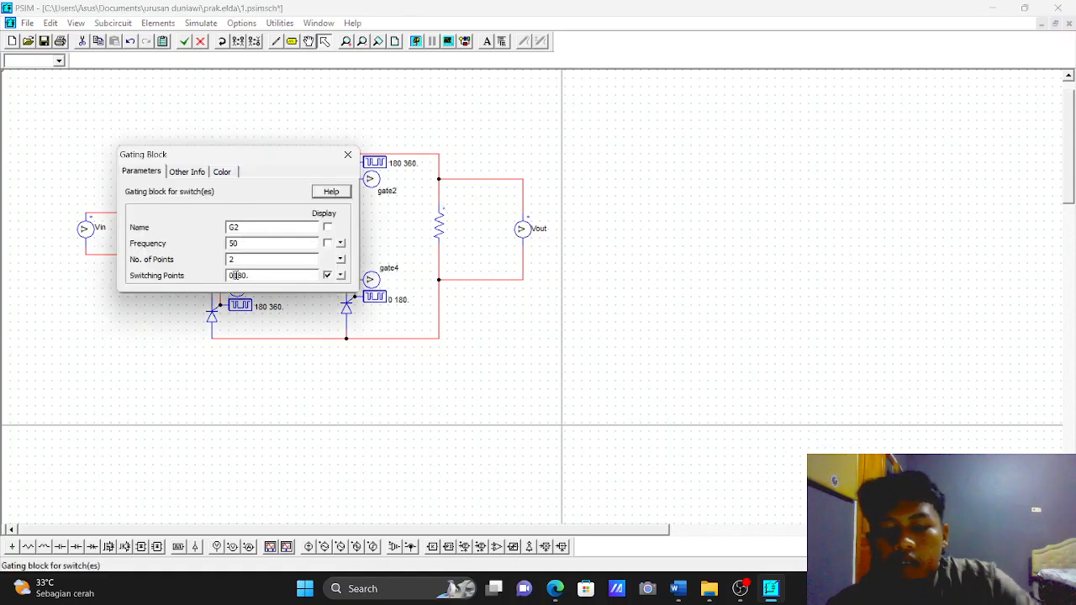
text(45)
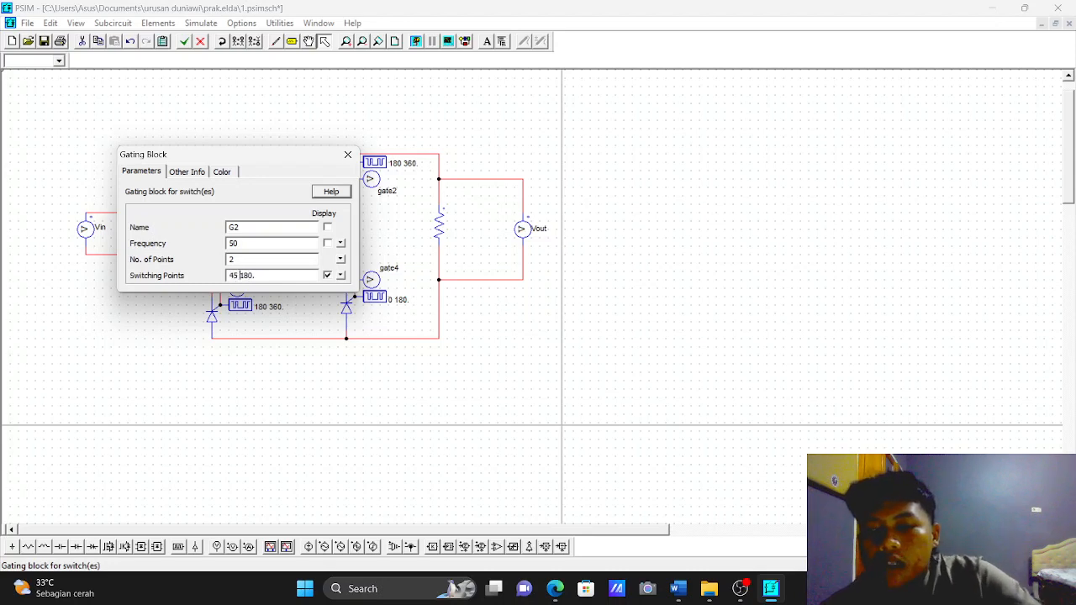
click(348, 156)
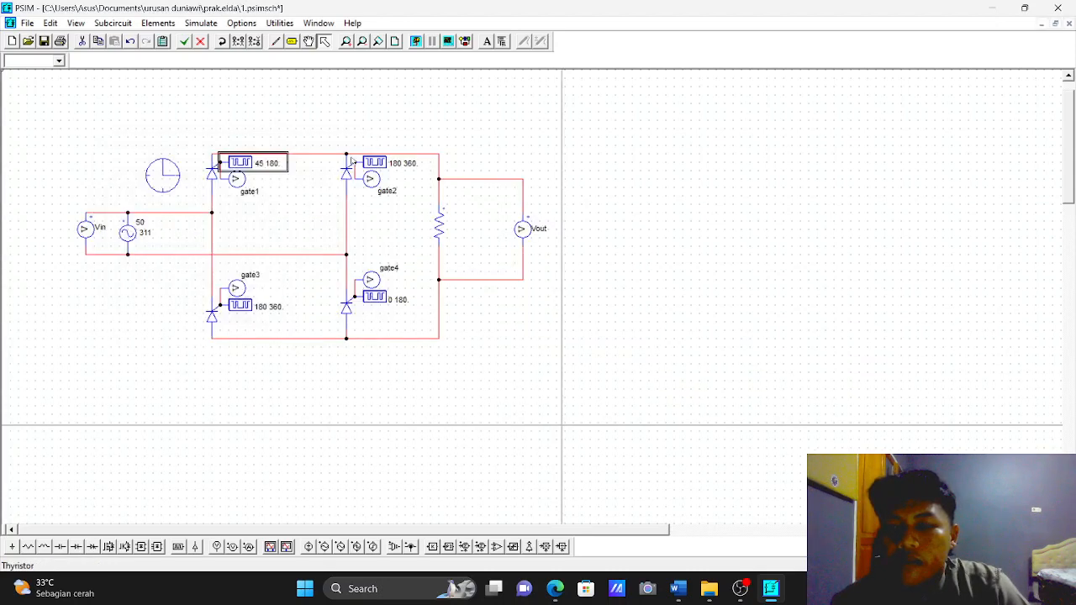
Set the switching points of gate4's gating block to 45 180.
double_click(380, 301)
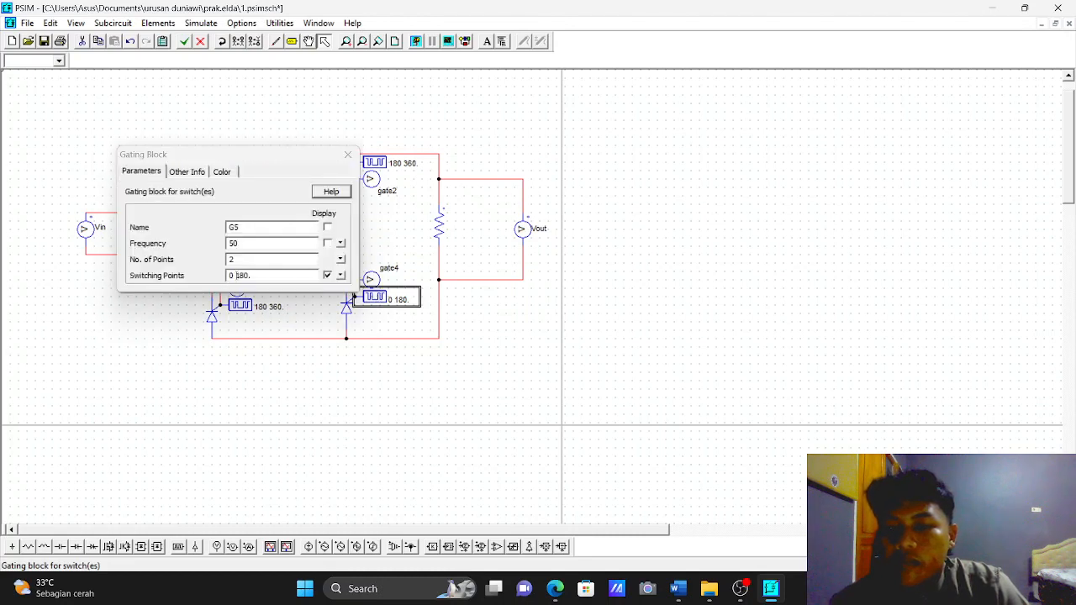
click(237, 275)
key(BackSpace)
key(BackSpace)
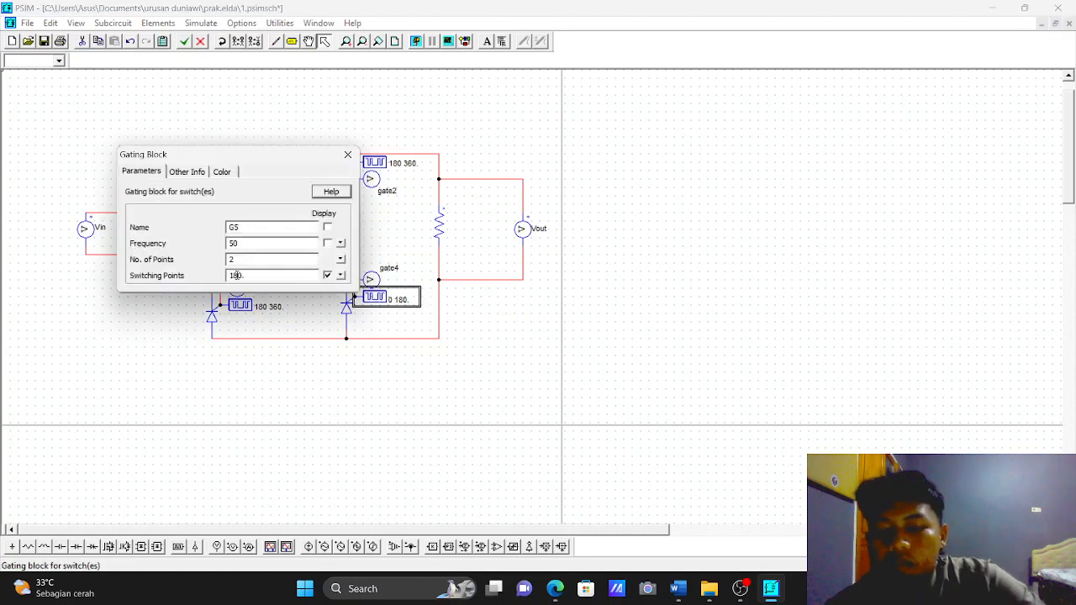
text(45)
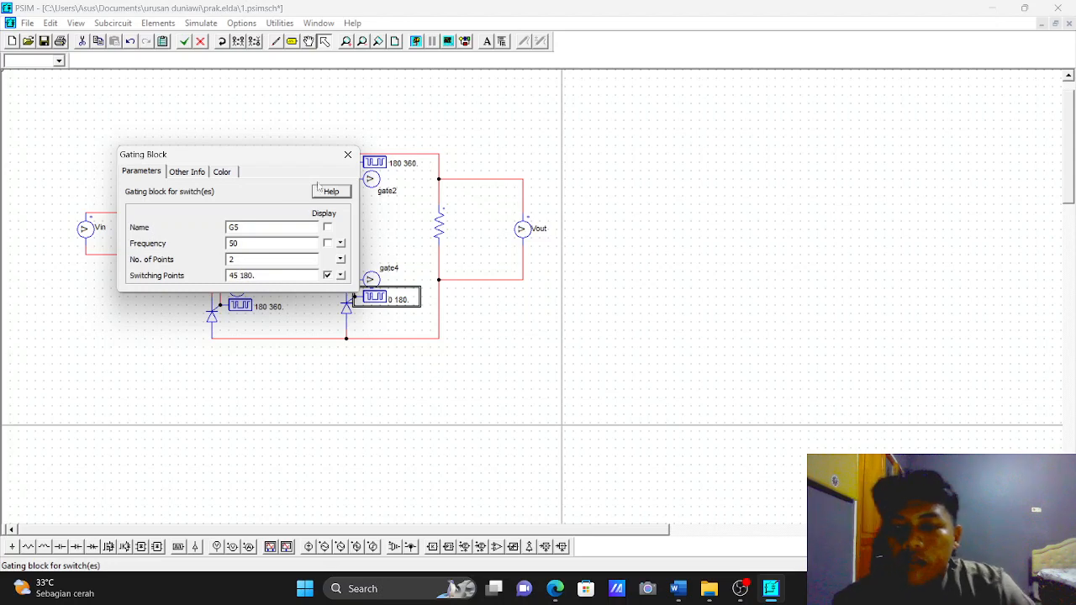
click(348, 154)
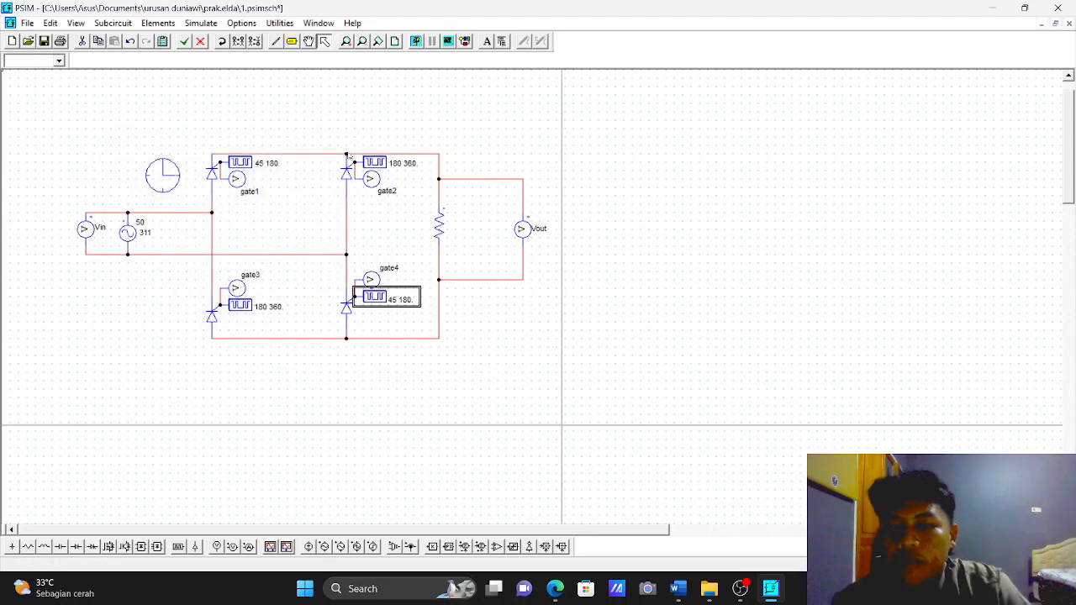
Compare the Gate 2 & 3 firing angles in the practicum PDF with the switching points of gate2's gating block in PSIM.
click(557, 593)
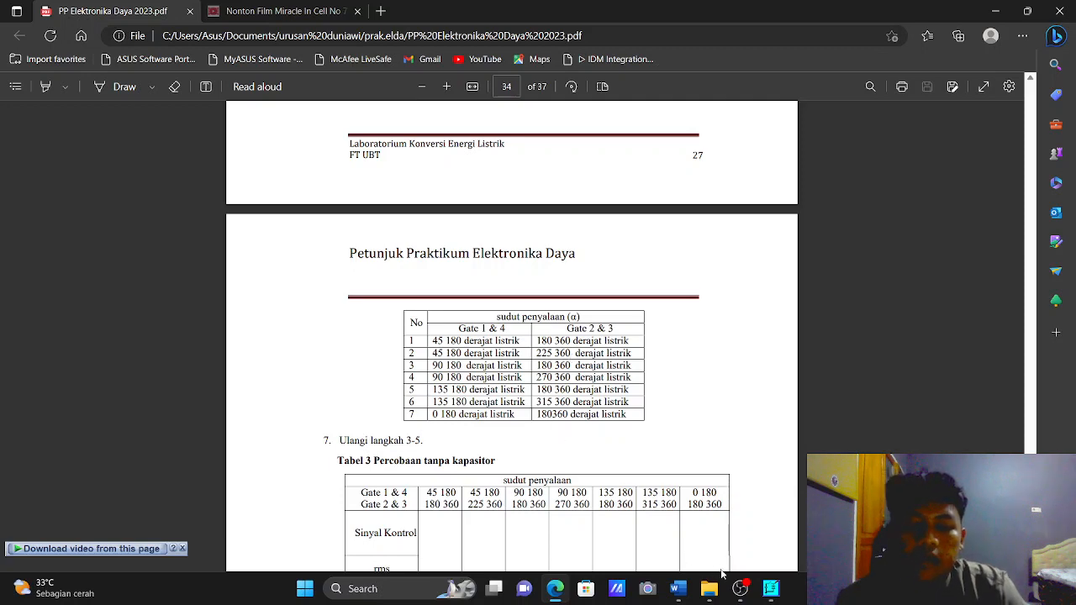
click(771, 589)
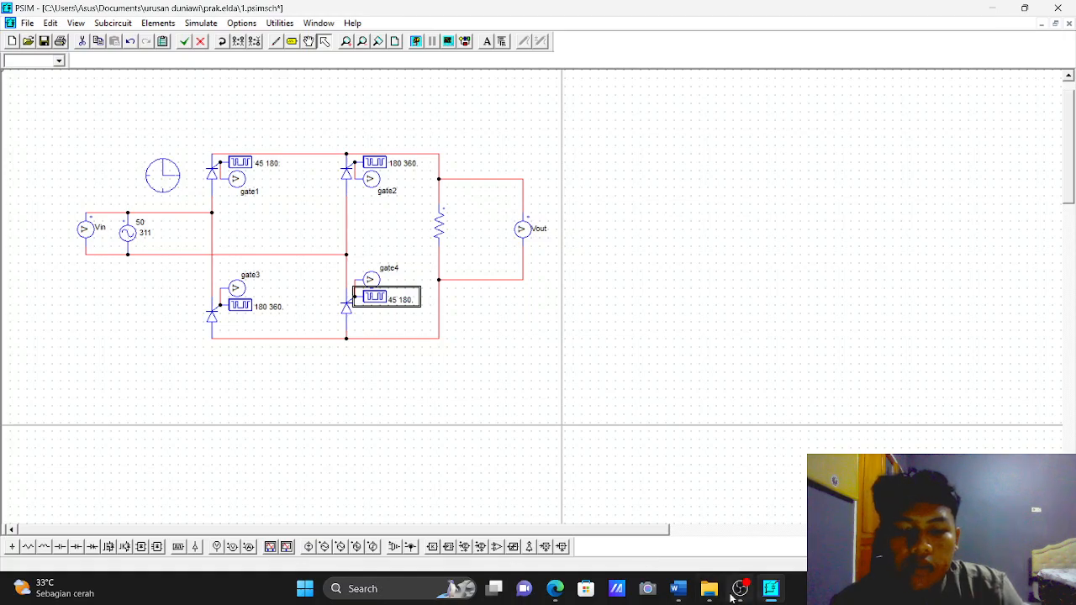
click(560, 595)
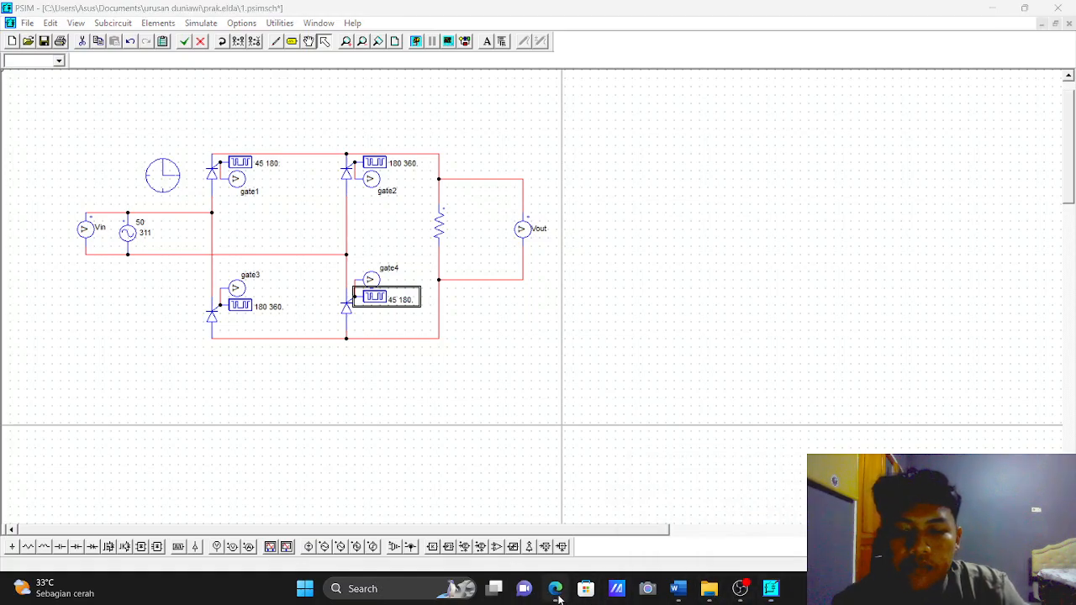
click(556, 590)
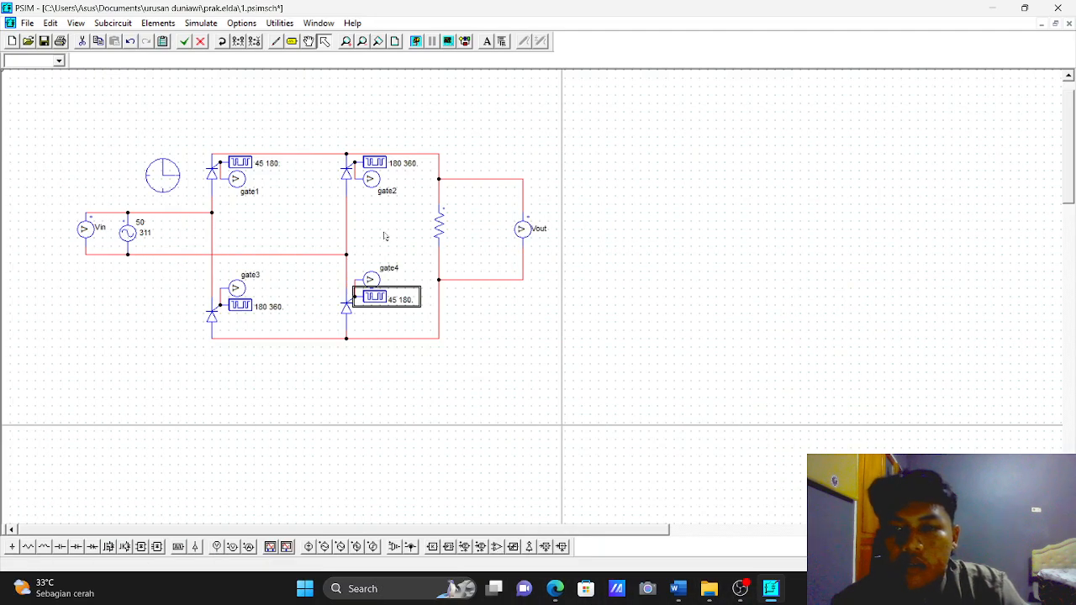
double_click(371, 161)
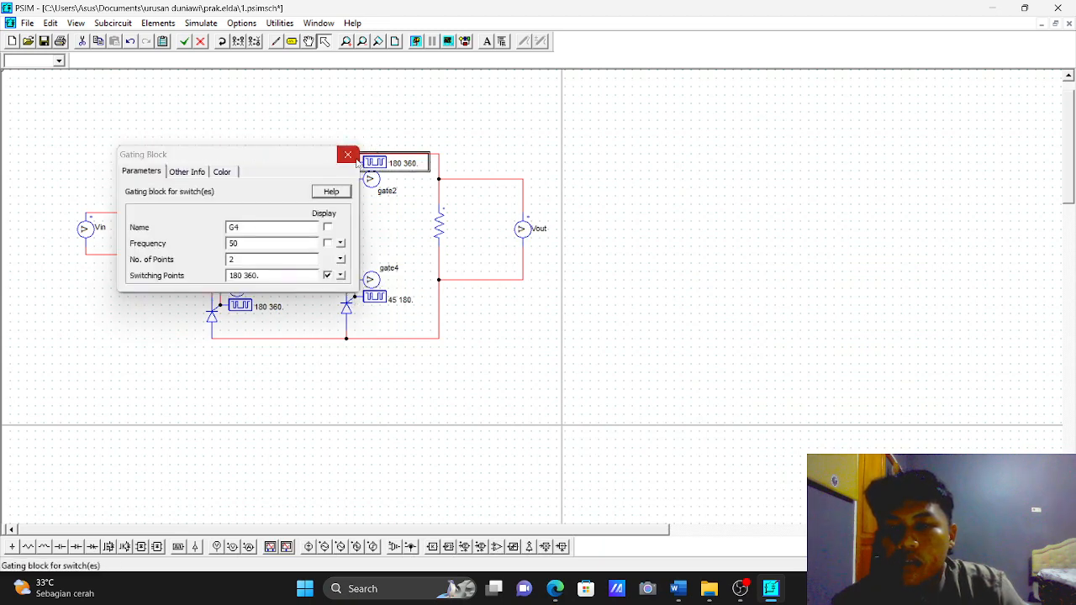
click(354, 164)
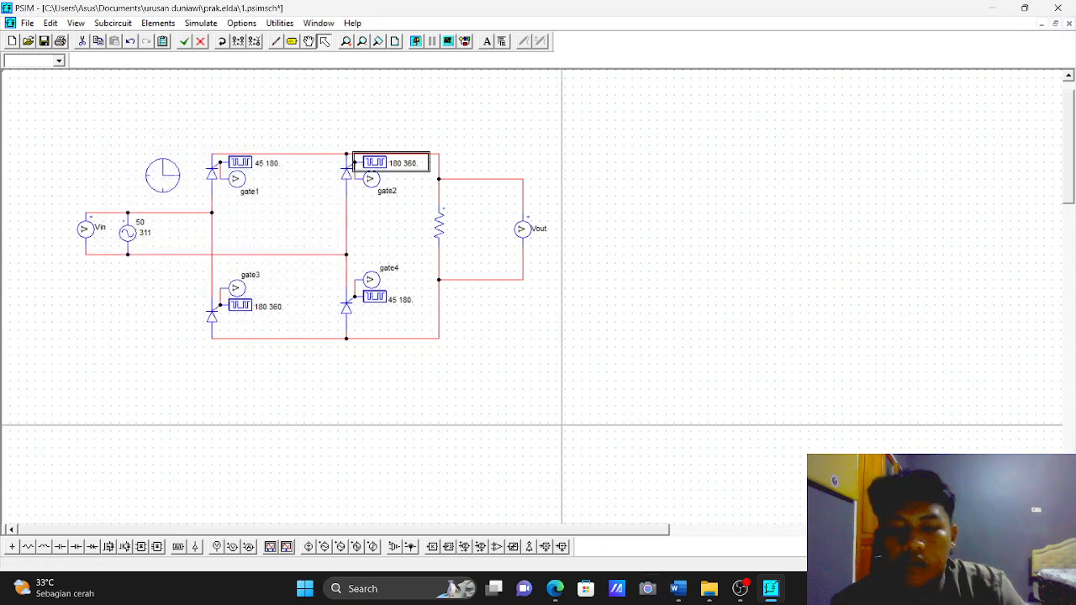
click(556, 589)
click(557, 589)
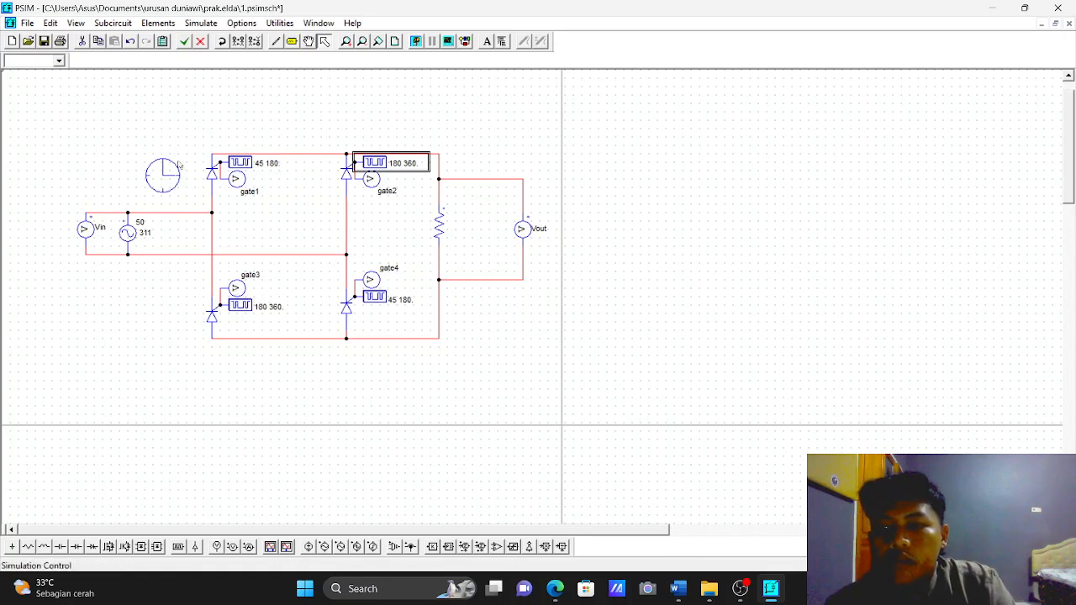
Check the Simulation Control parameters and run the simulation, selecting gate1 as the first curve to plot in Simview.
double_click(172, 175)
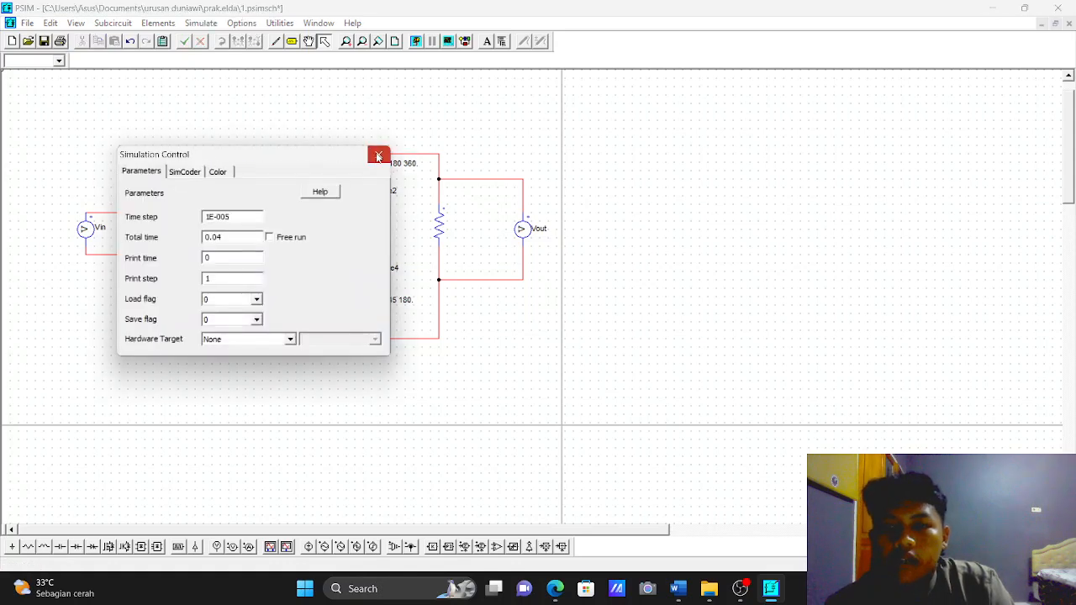
click(377, 154)
click(414, 42)
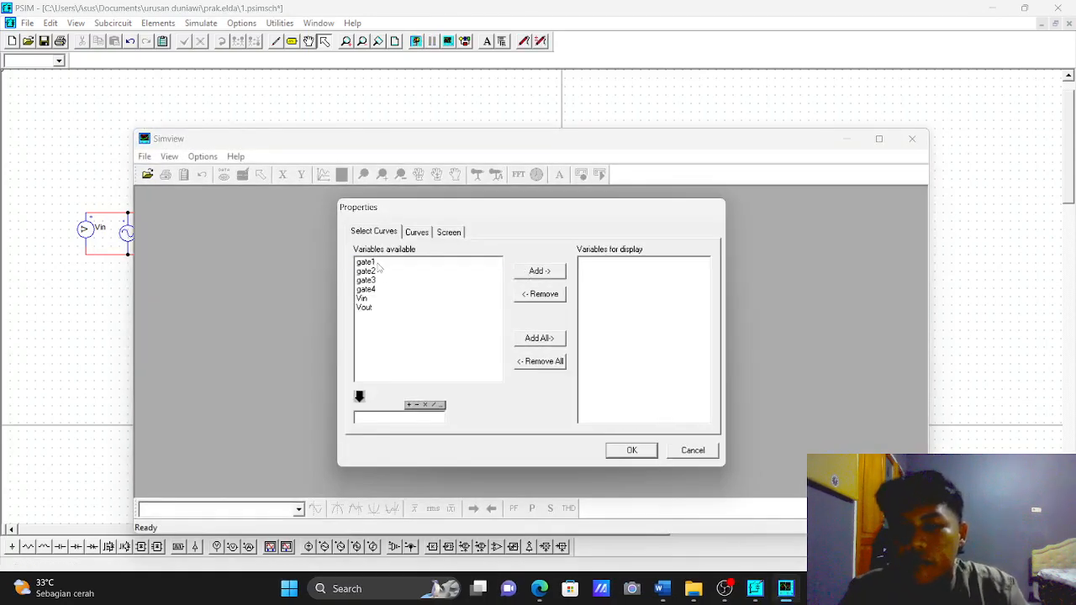
click(378, 262)
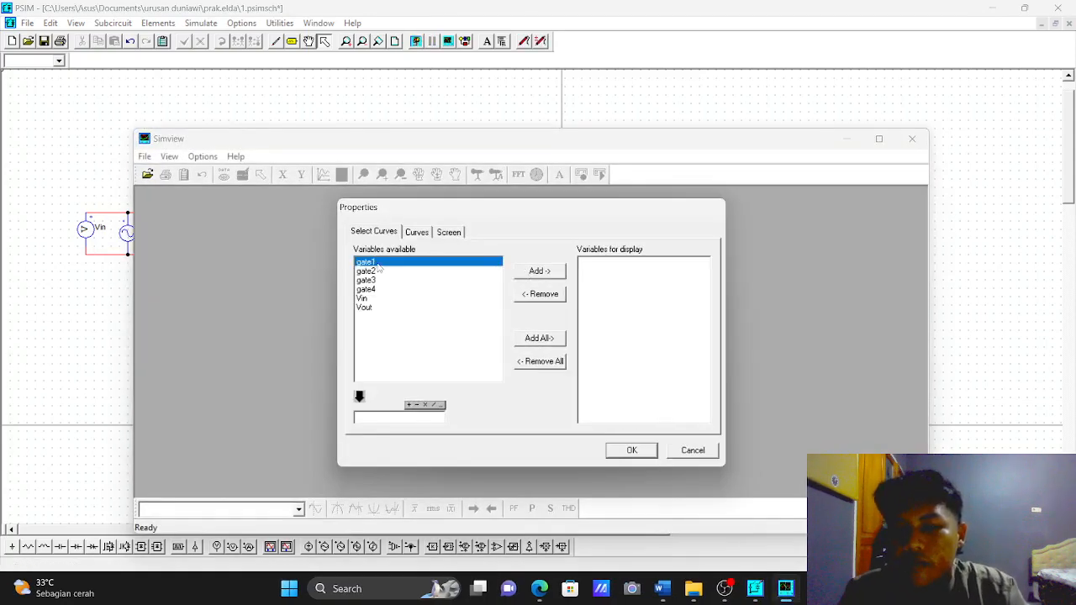
Plot the gate1 curve and add a separate screen below it for gate2.
click(630, 450)
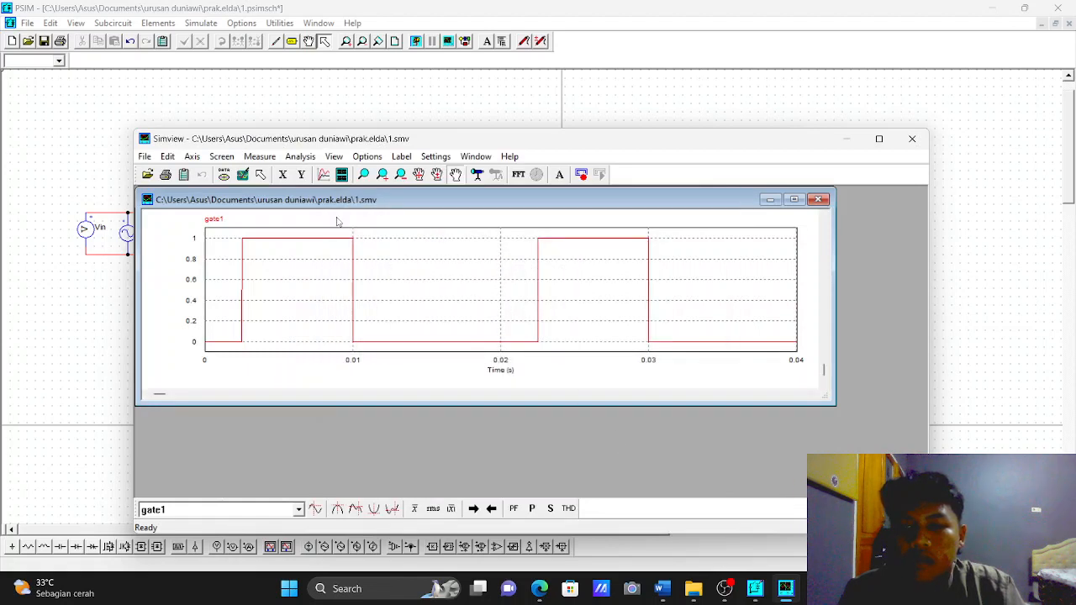
click(341, 174)
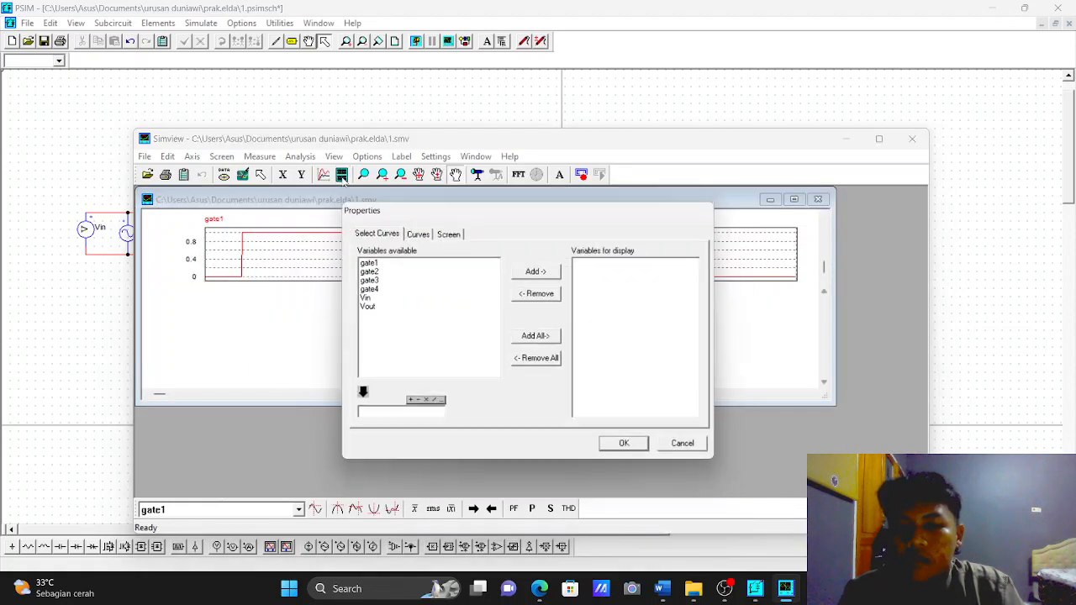
click(366, 280)
click(367, 272)
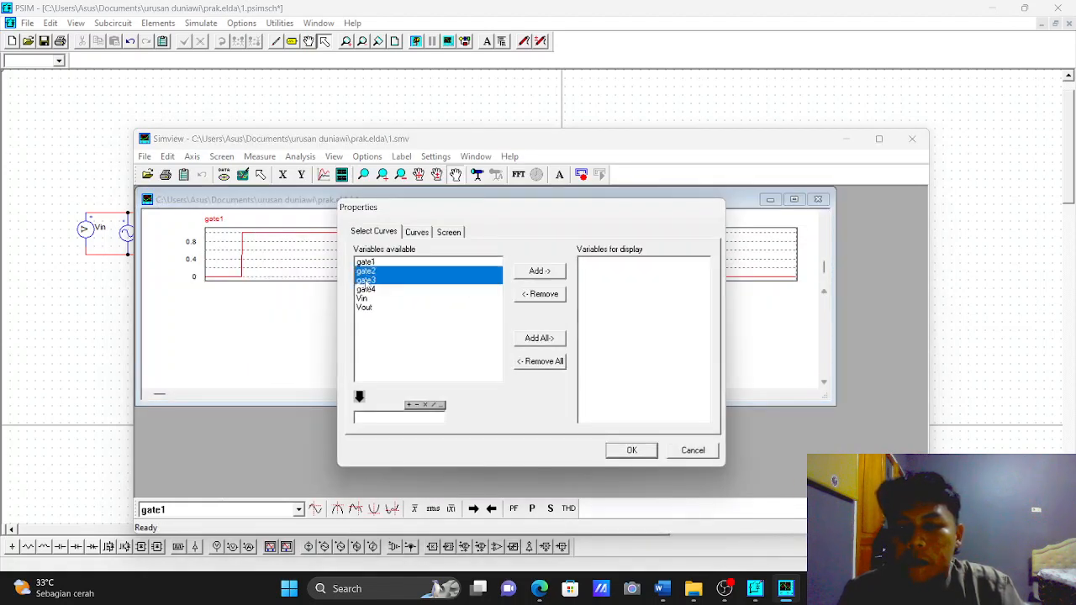
click(620, 449)
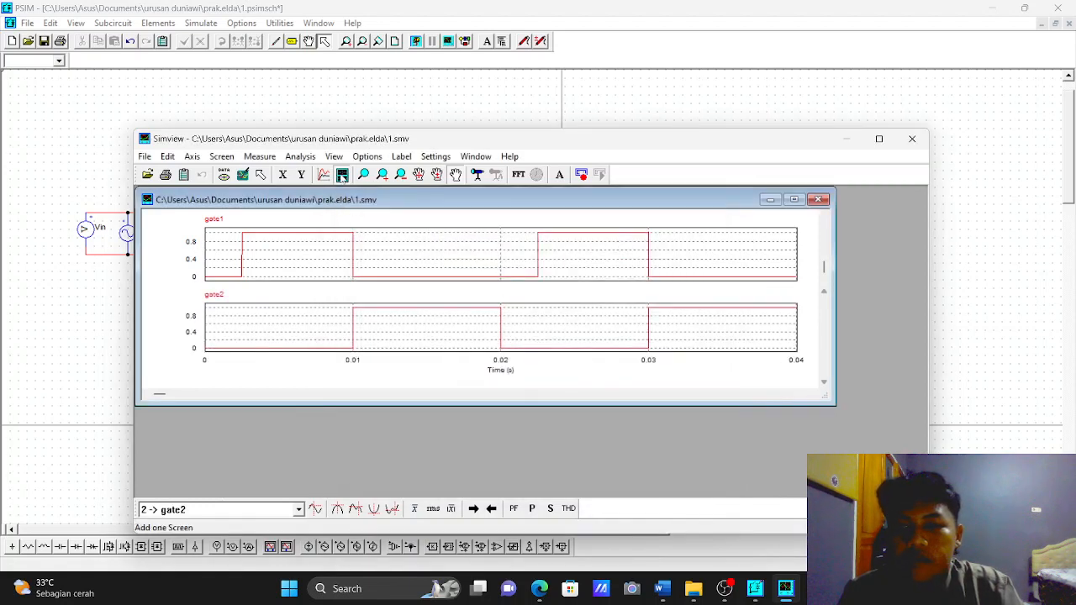
Add two more separate screens to the waveform plot, one for gate3 and one for gate4.
click(341, 174)
click(367, 280)
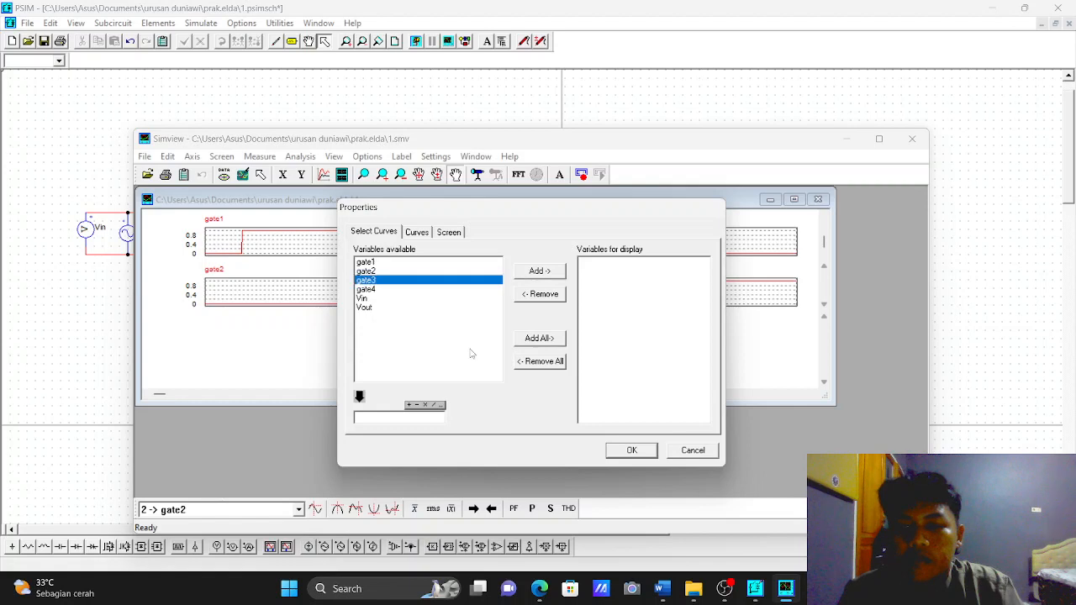
click(654, 451)
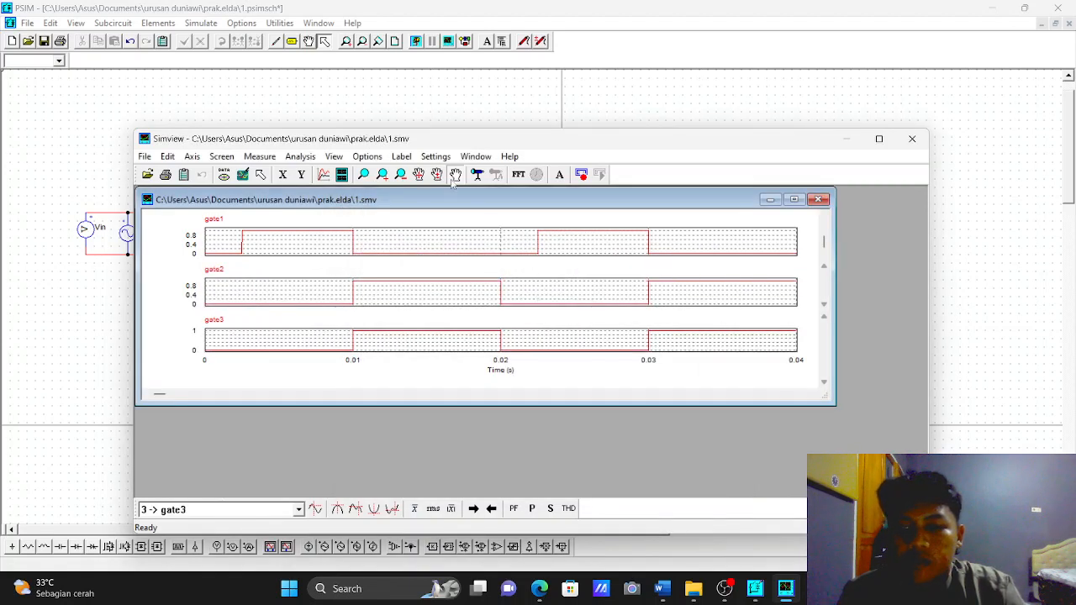
click(341, 174)
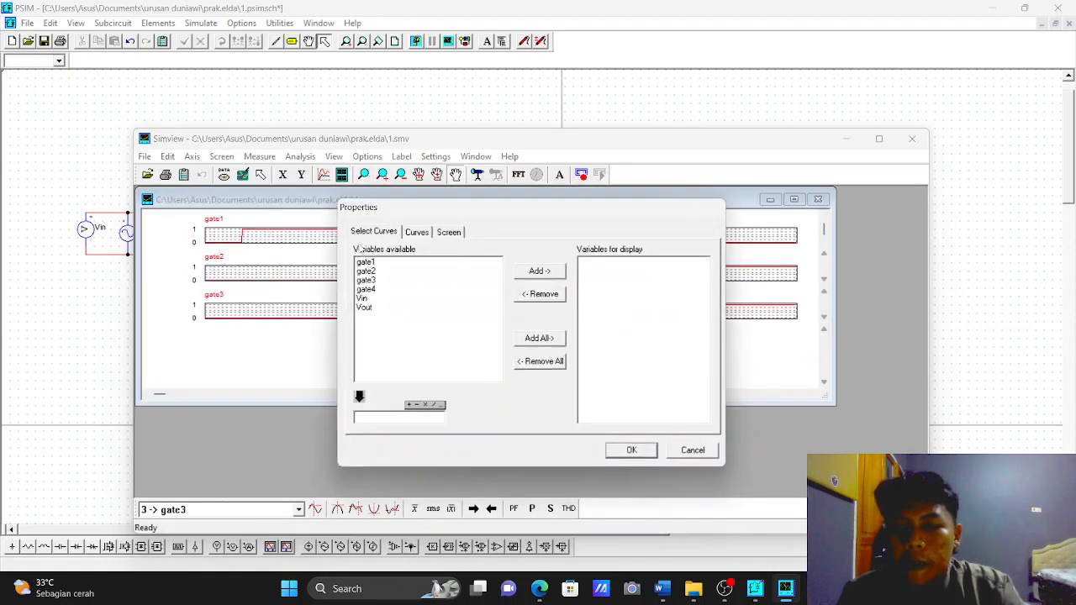
click(367, 290)
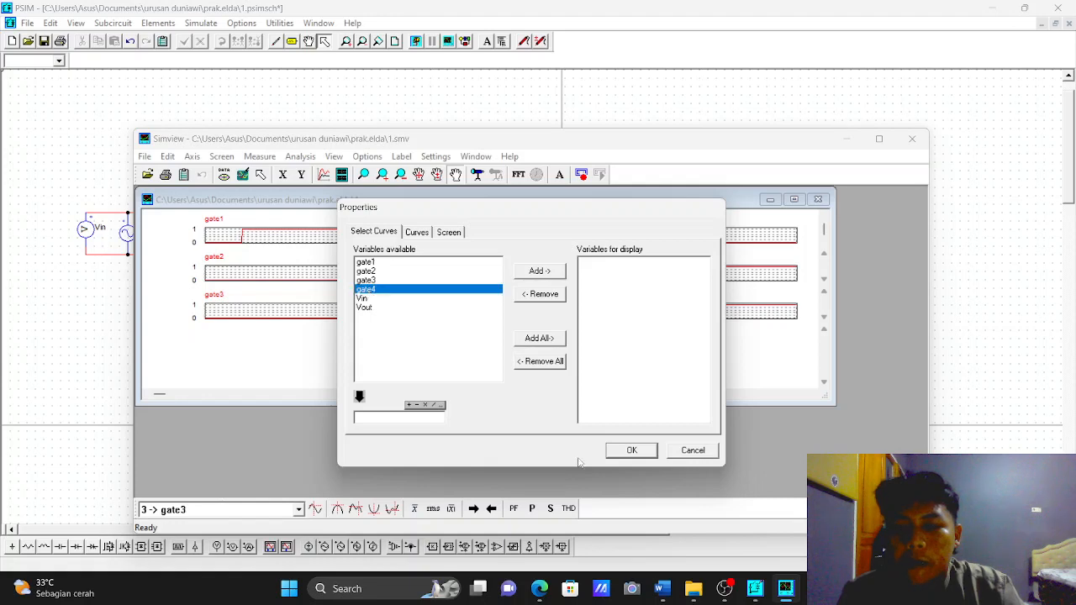
click(622, 451)
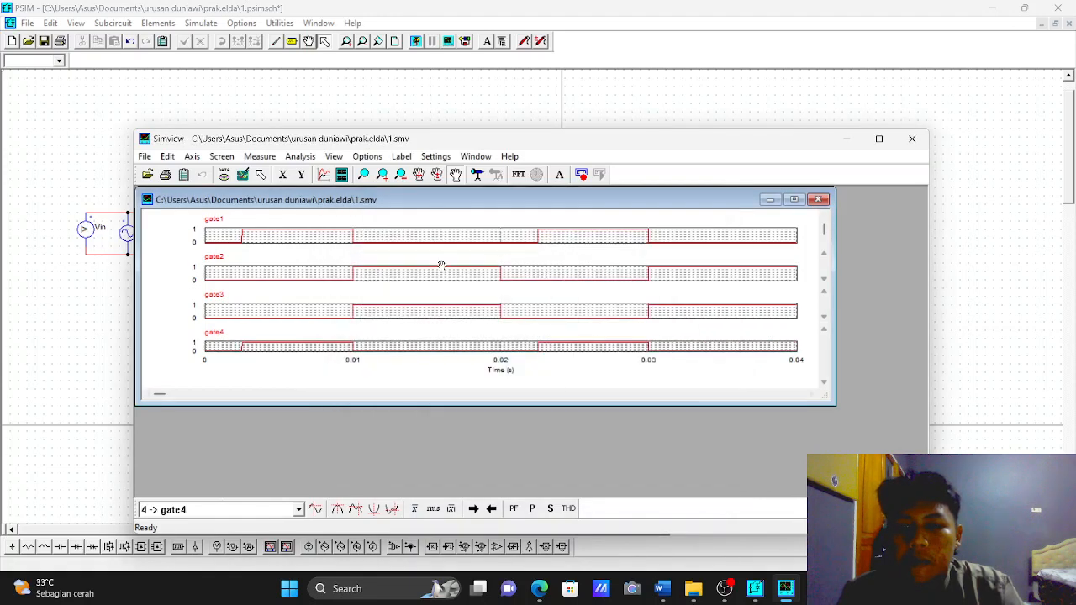
Add separate screens for the Vin and Vout curves below the gate signals.
click(342, 174)
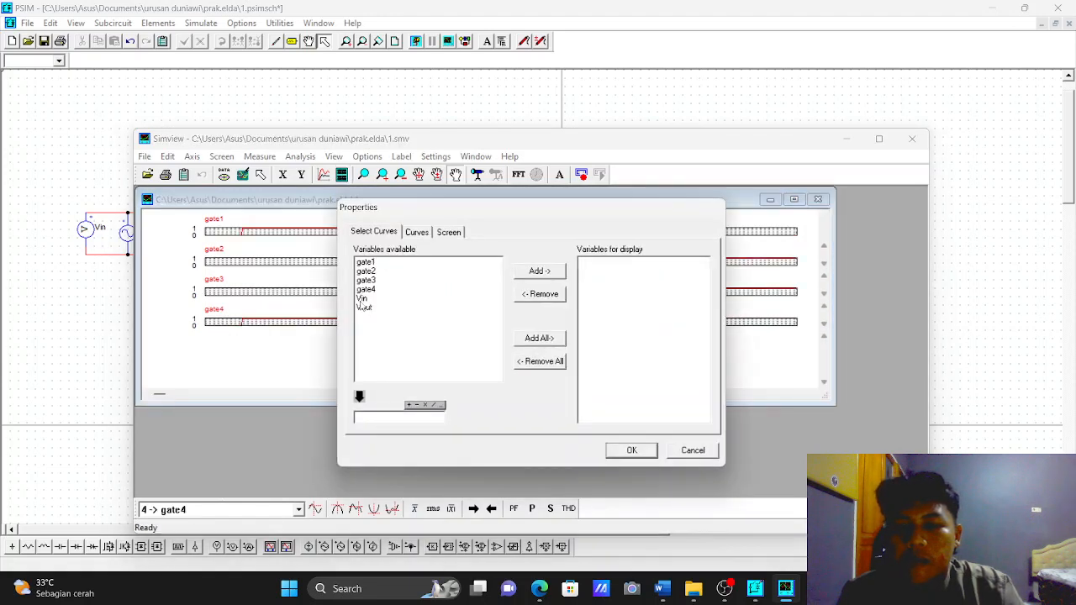
click(364, 299)
click(631, 451)
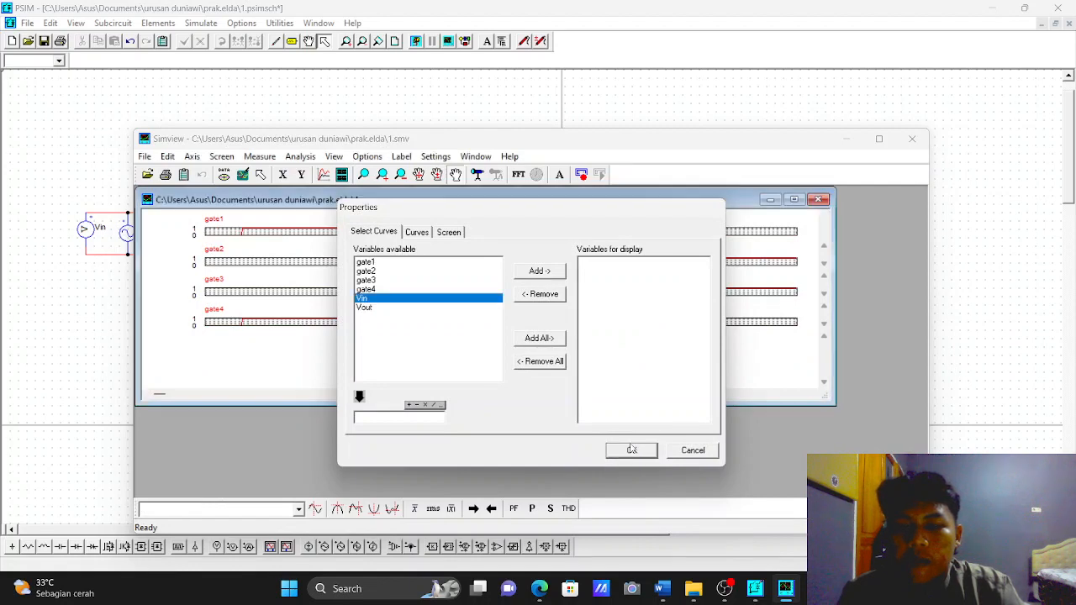
click(341, 174)
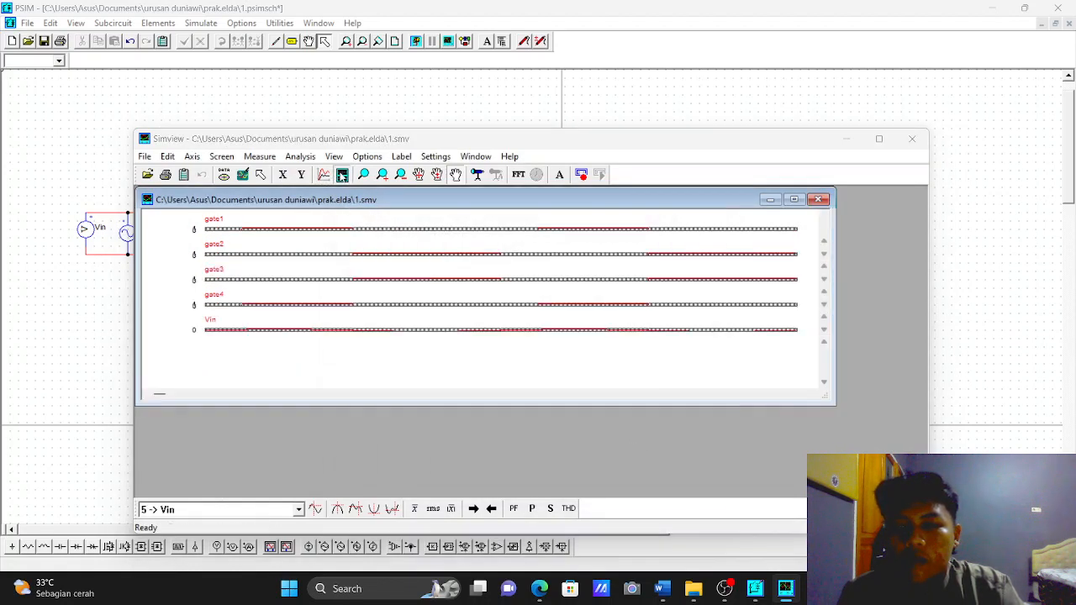
click(363, 308)
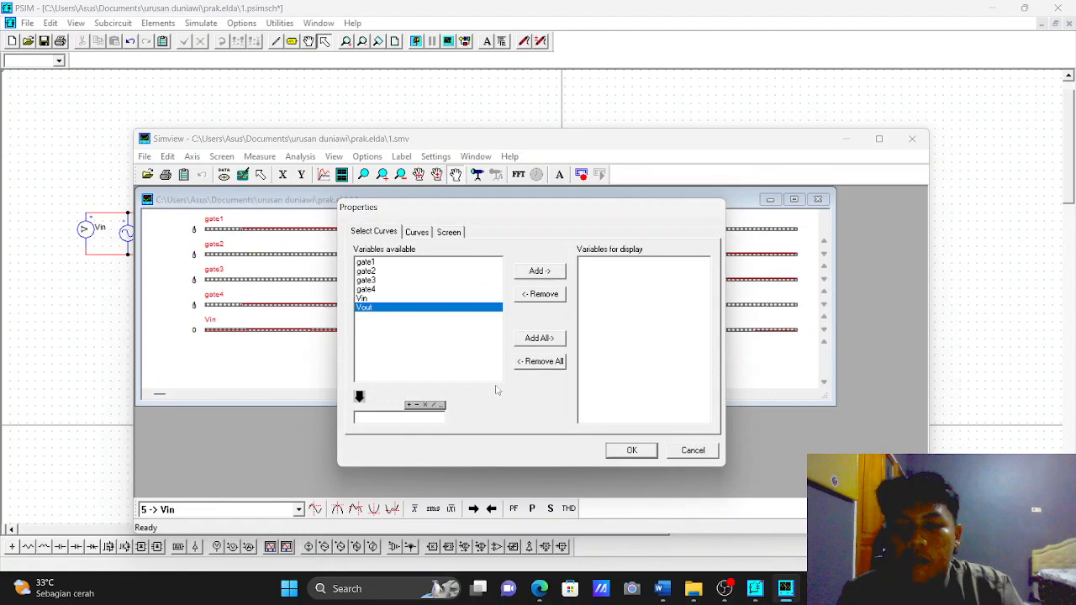
click(632, 450)
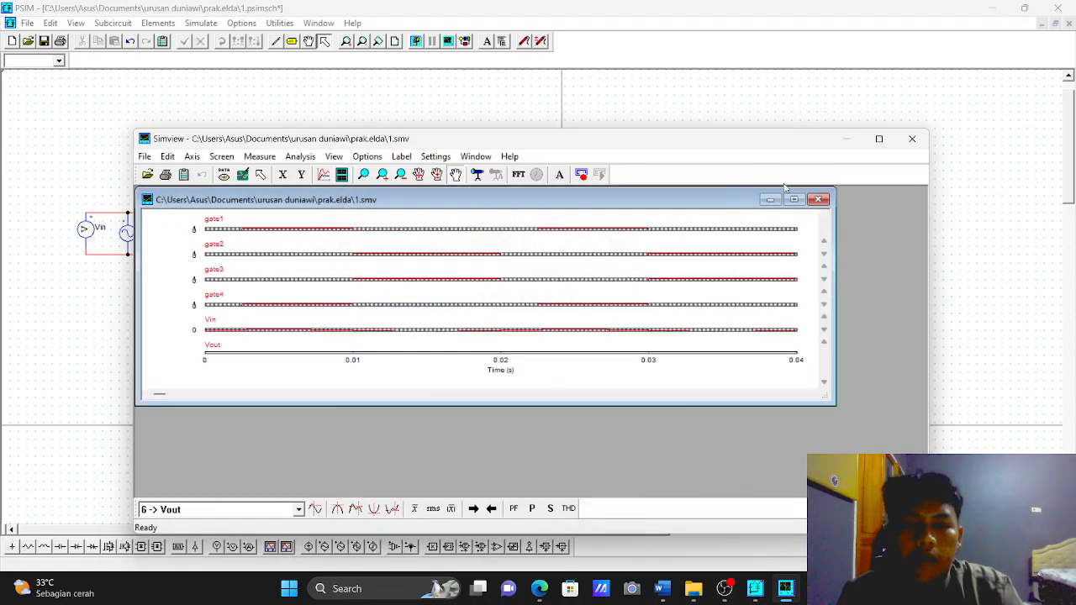
Maximize the waveform display, calculate the RMS values of the plotted curves, and return to the circuit schematic.
click(790, 199)
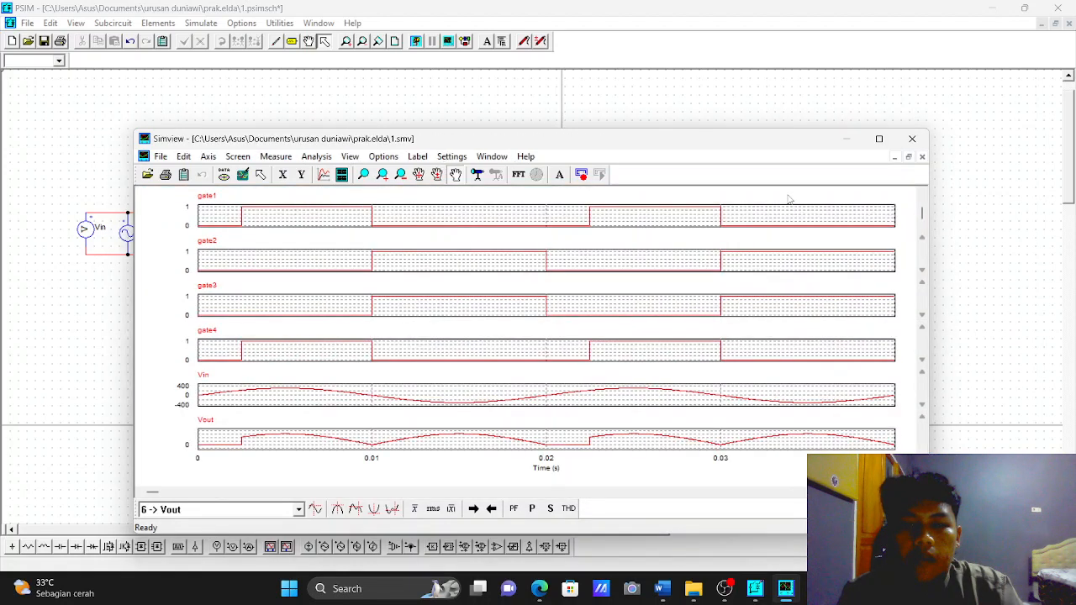
click(878, 139)
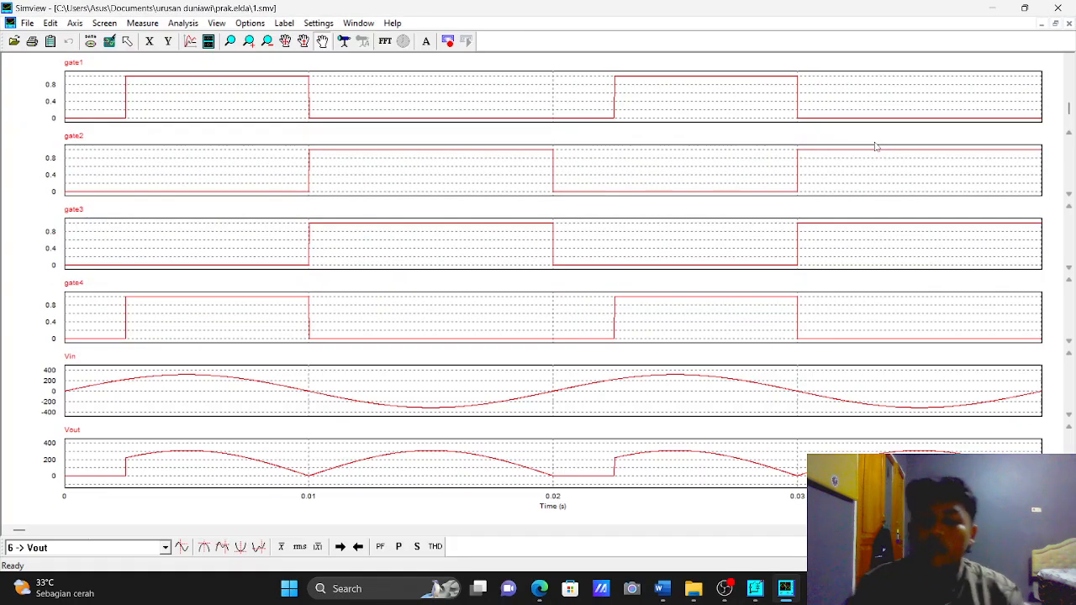
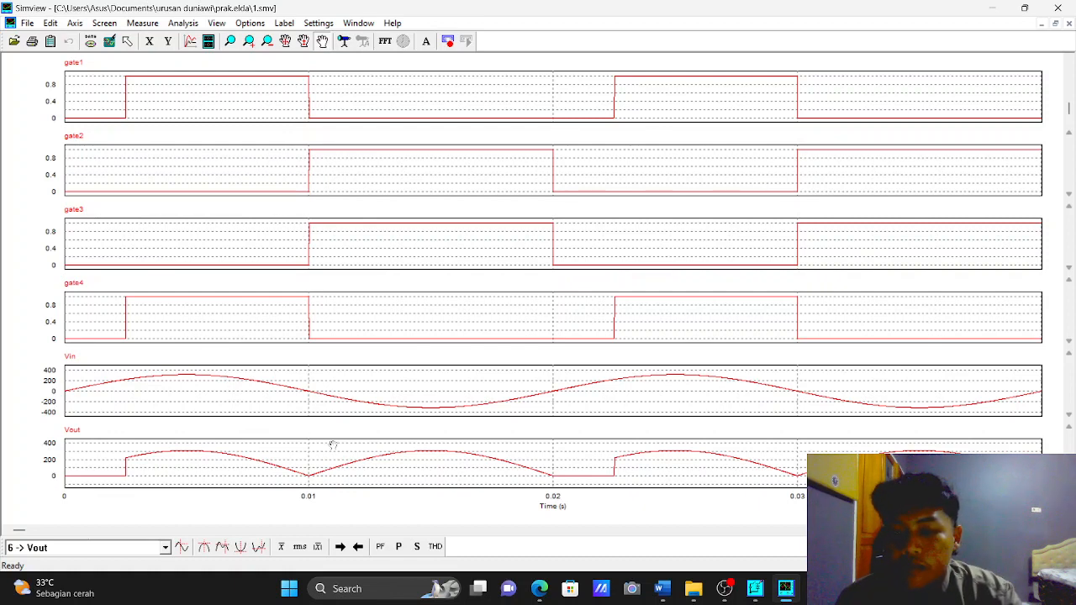
click(300, 547)
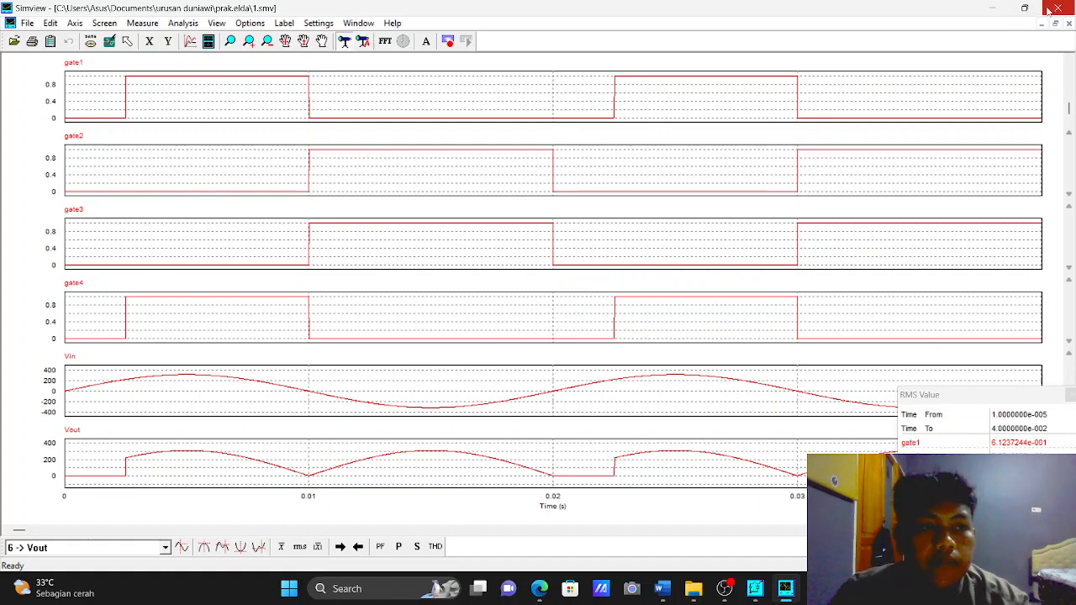
click(994, 9)
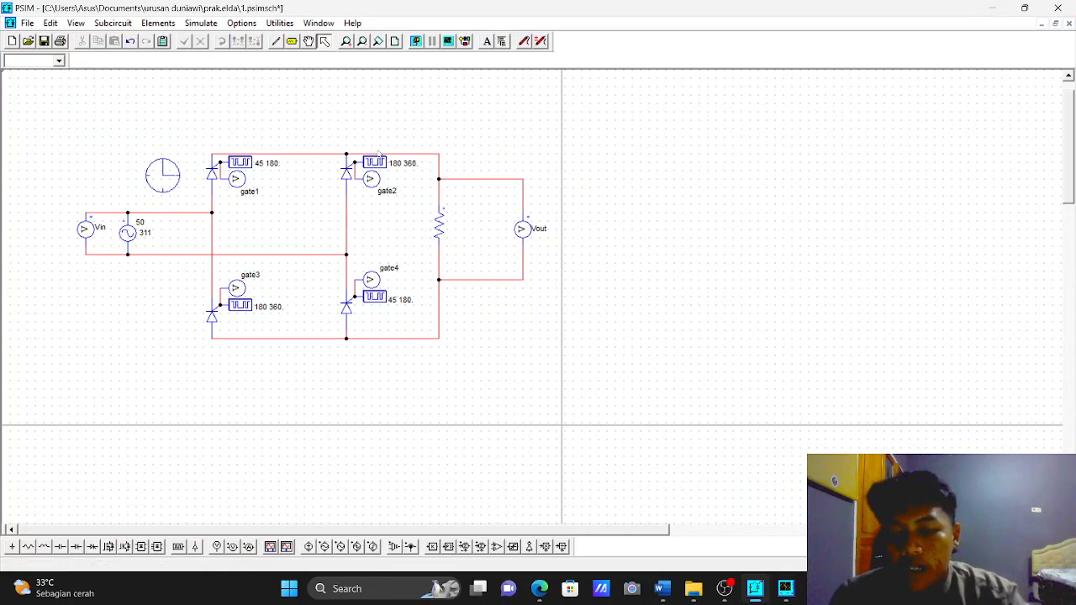
Consult the firing-angle table on page 34 of the practicum PDF in Edge, then return to the PSIM schematic.
click(539, 592)
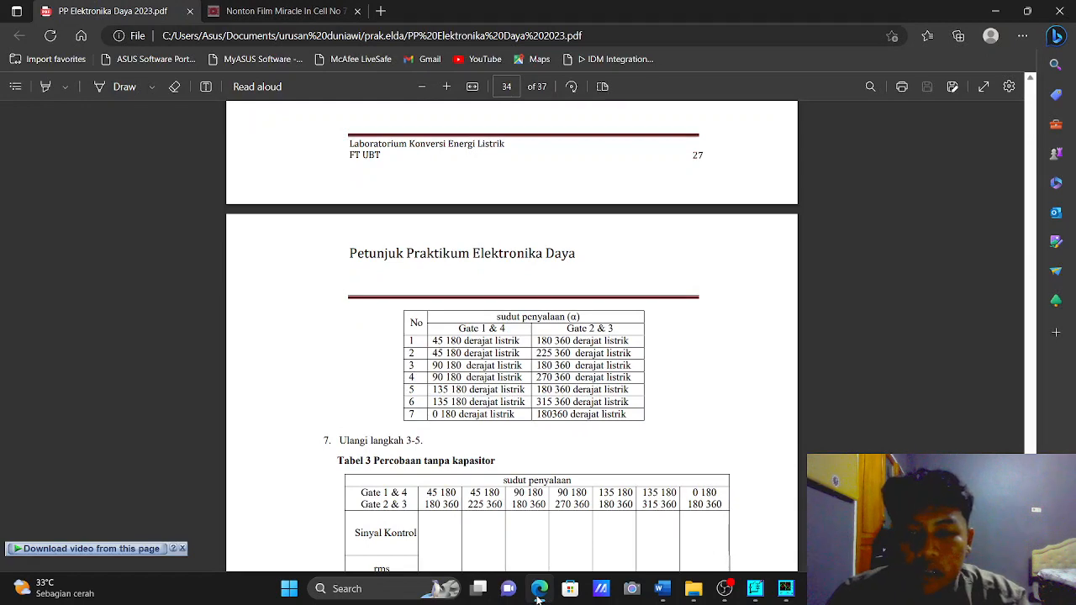
key(Down)
key(Down)
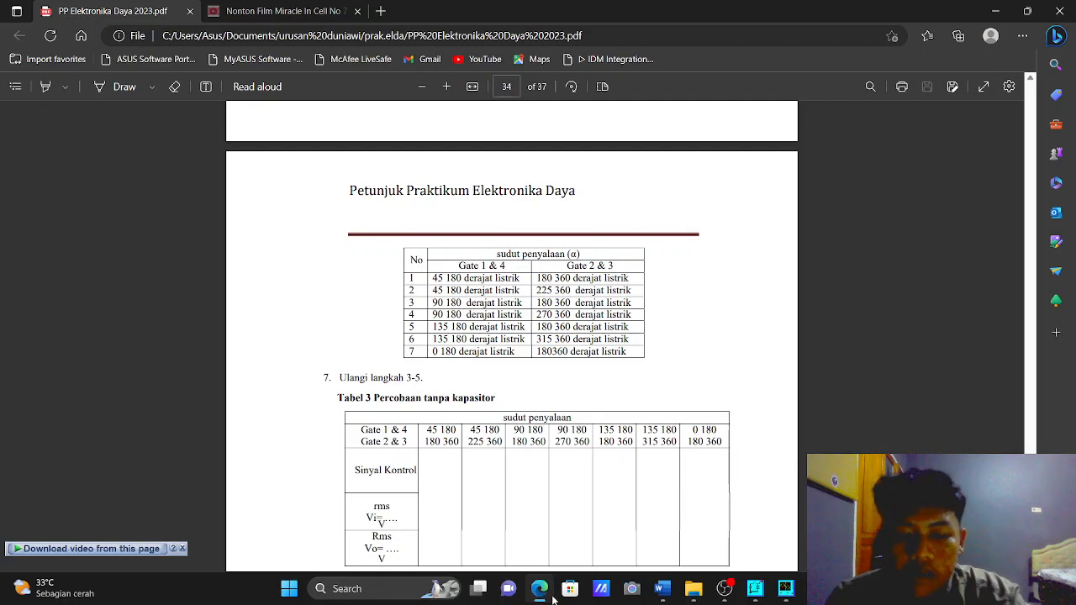
mouse_move(728, 592)
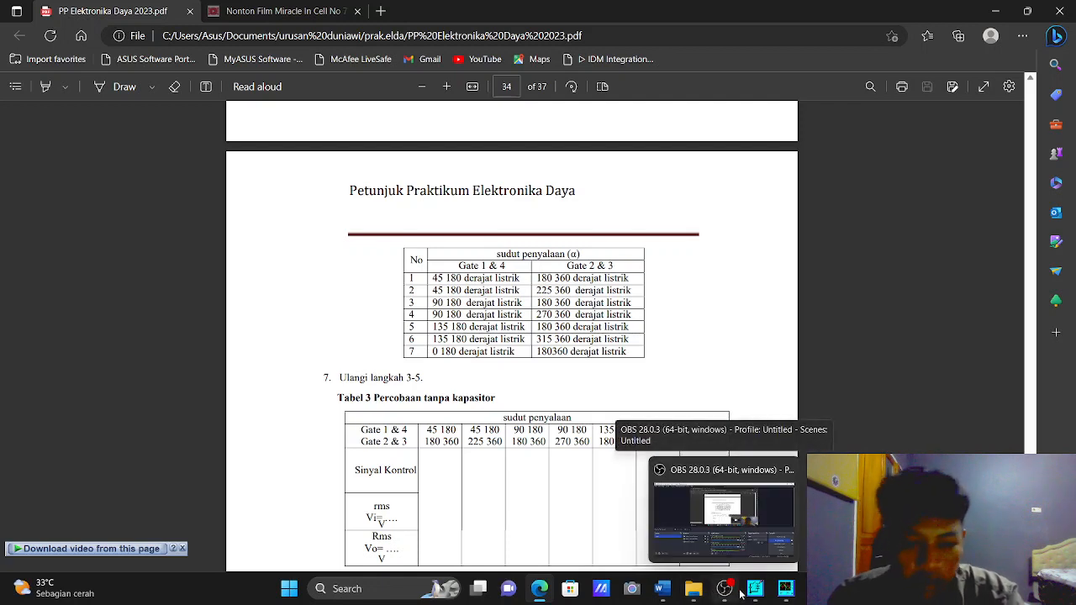
click(754, 596)
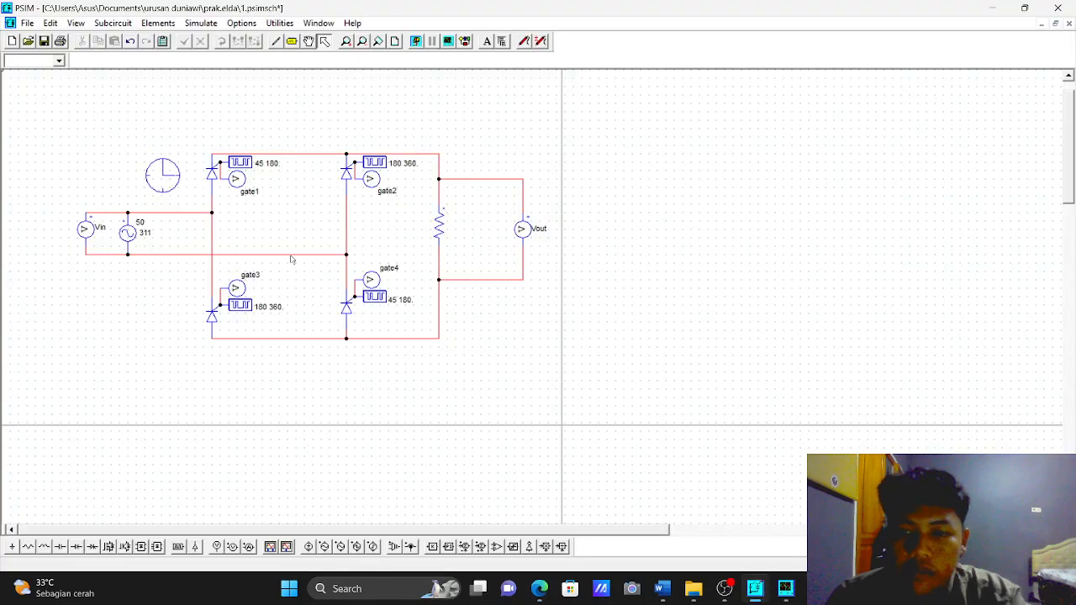
Set the switching points of the gating block at gate1 to 0 180.
double_click(238, 161)
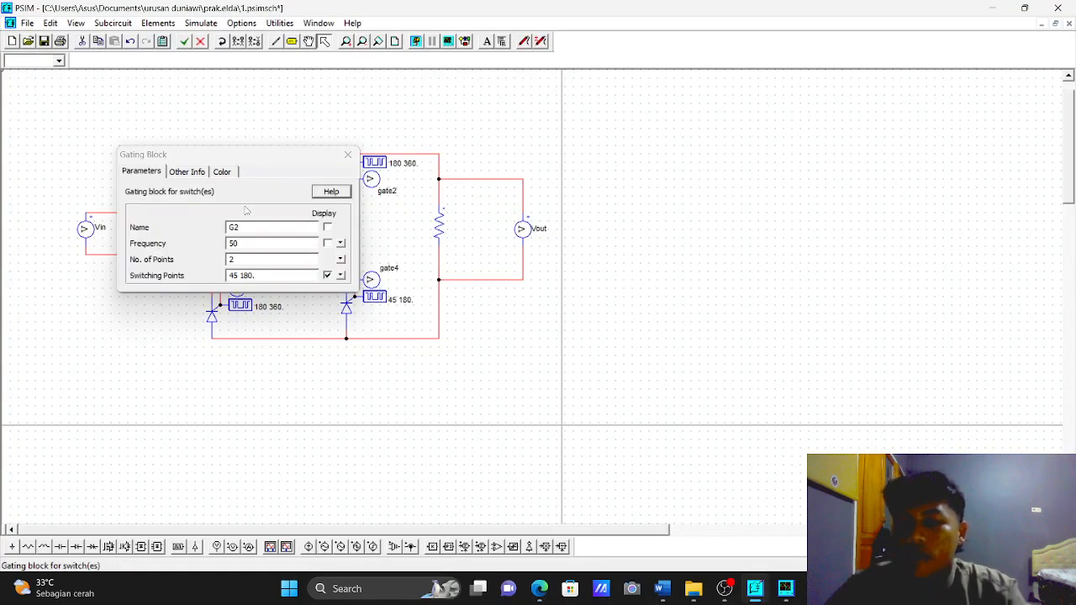
click(241, 276)
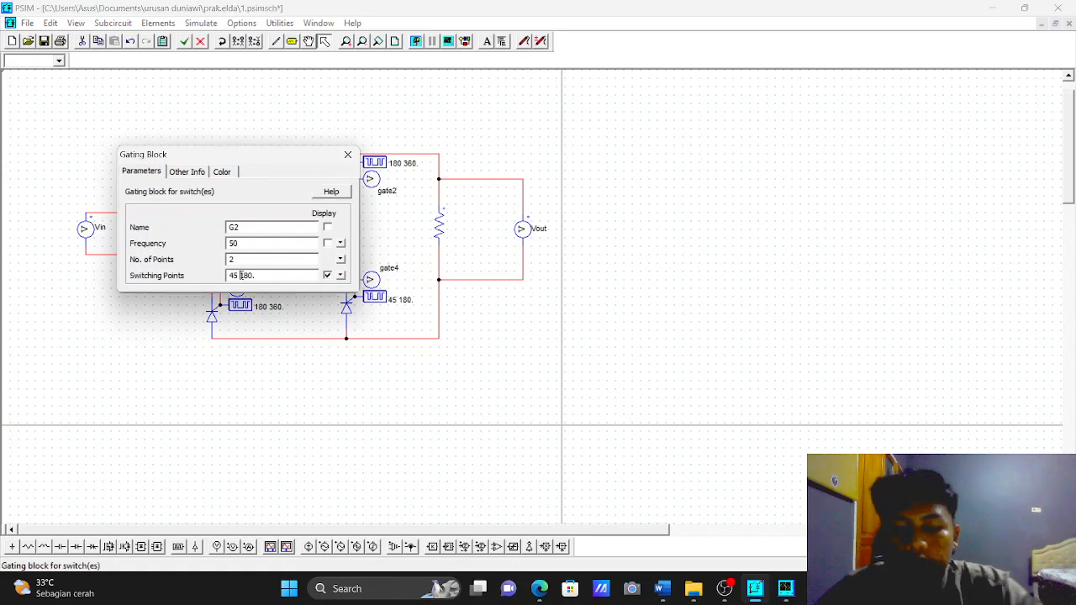
key(BackSpace)
key(BackSpace)
key(BackSpace)
text(0)
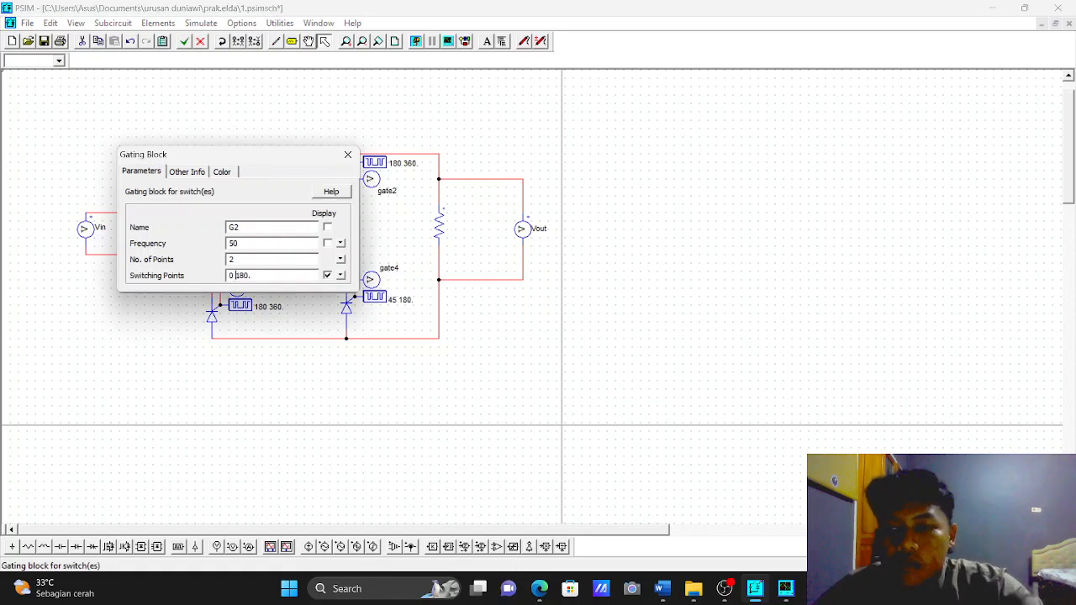
click(348, 156)
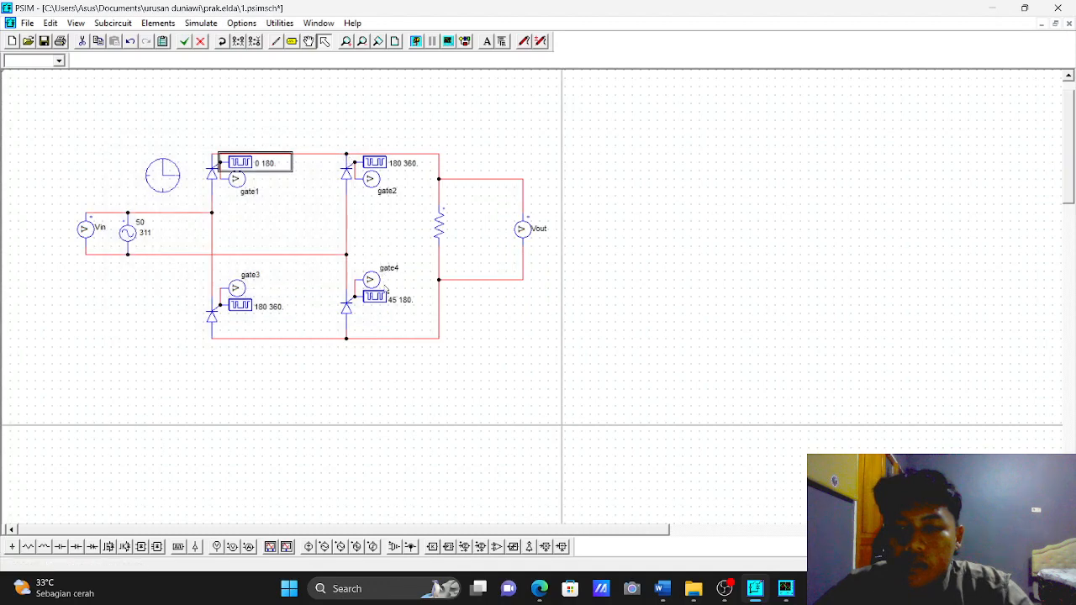
Set the switching points of the gating block at gate4 to 0 180.
double_click(381, 302)
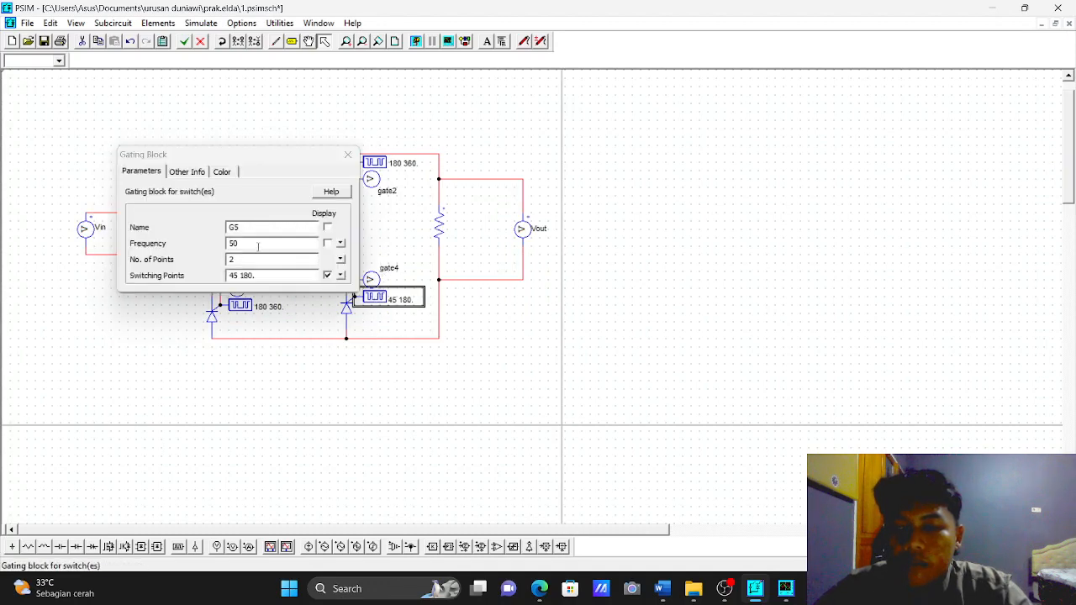
click(240, 275)
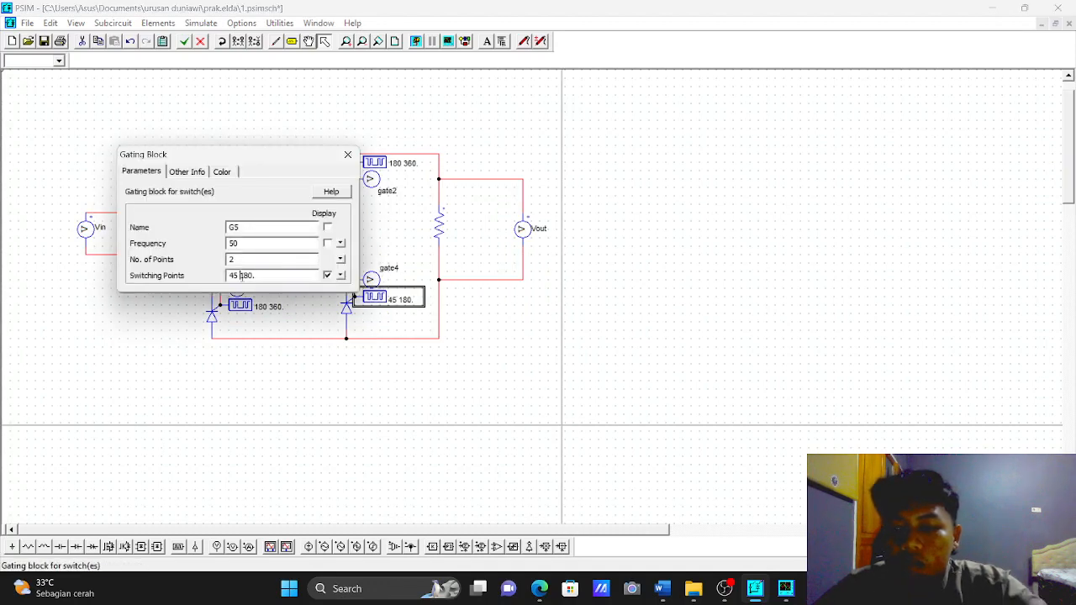
key(BackSpace)
key(BackSpace)
key(BackSpace)
text(18)
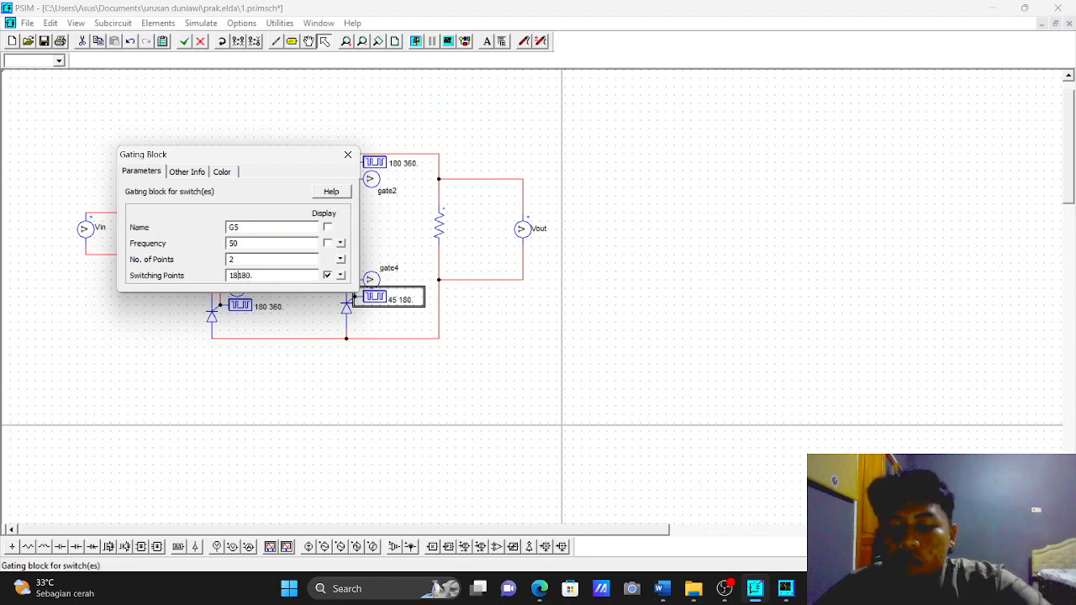
key(BackSpace)
key(BackSpace)
text(0)
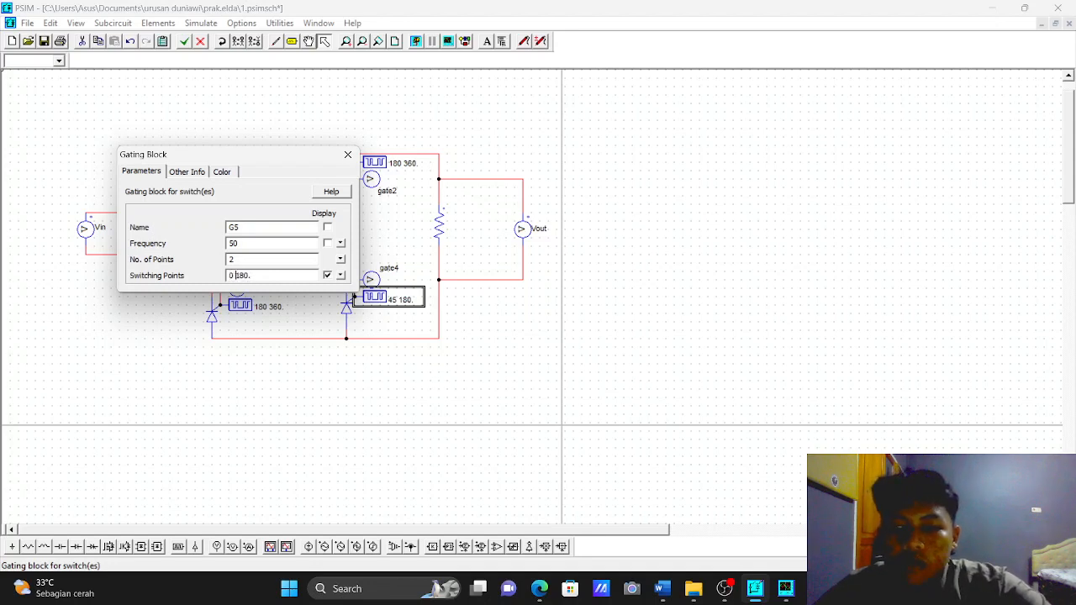
click(348, 155)
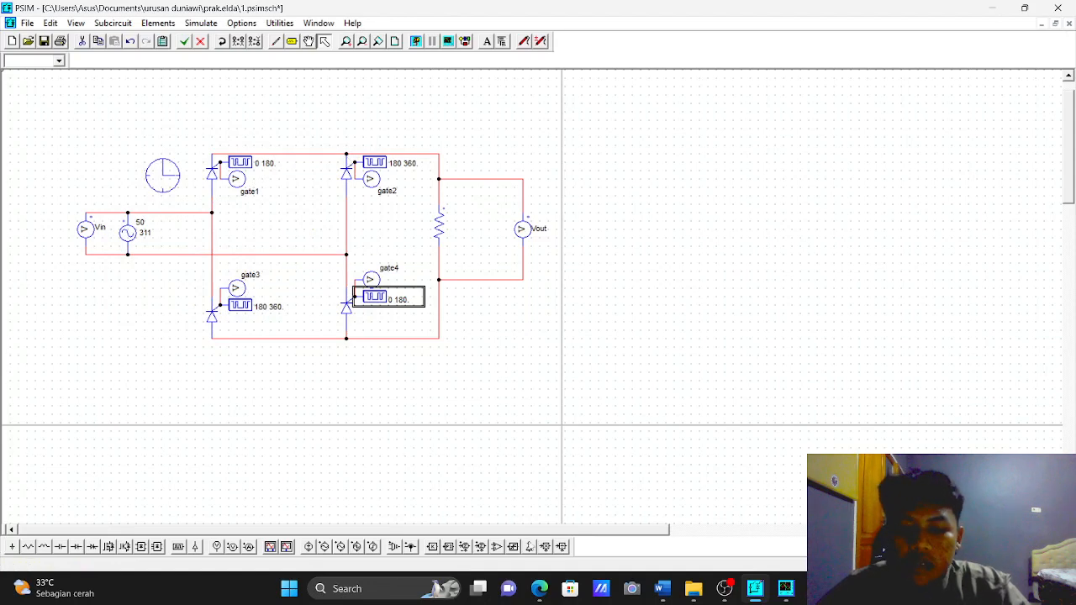
Compare the schematic's gate switching points with row 7 of the firing-angle table in the practicum PDF in Edge.
click(540, 591)
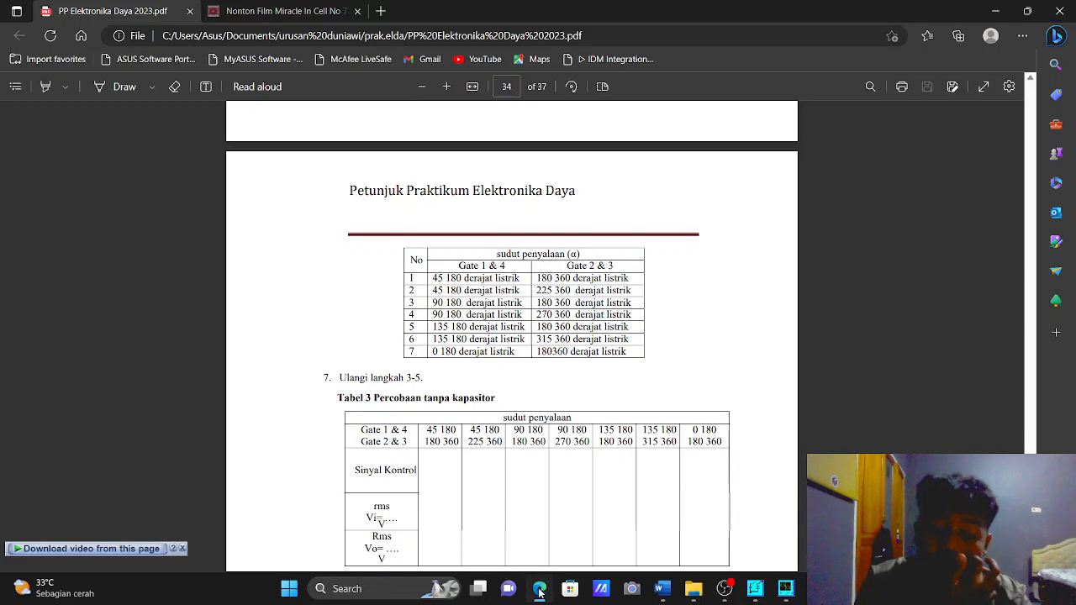
click(540, 591)
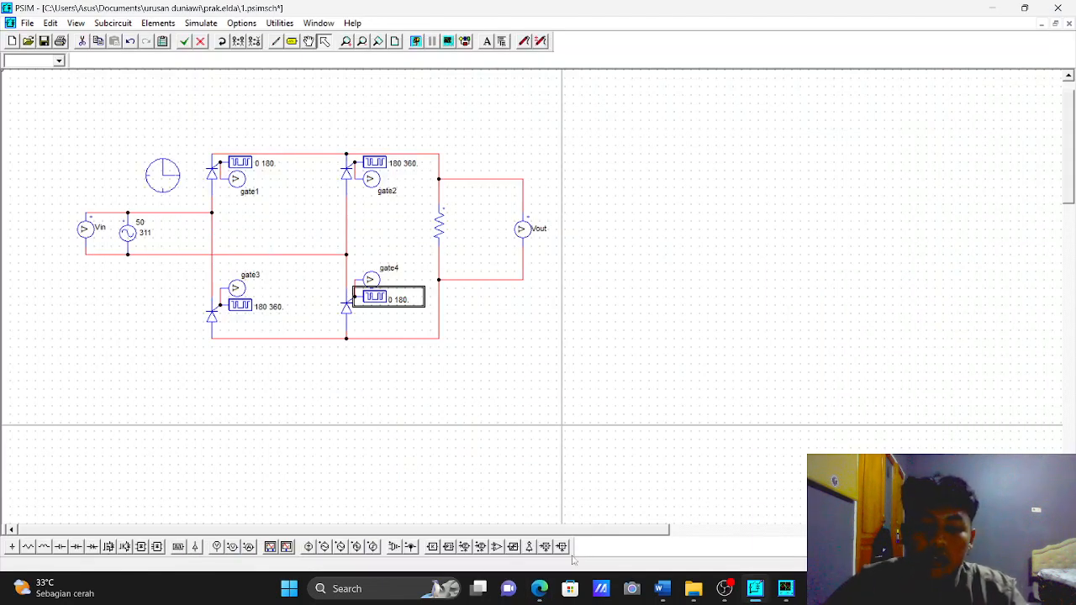
click(540, 588)
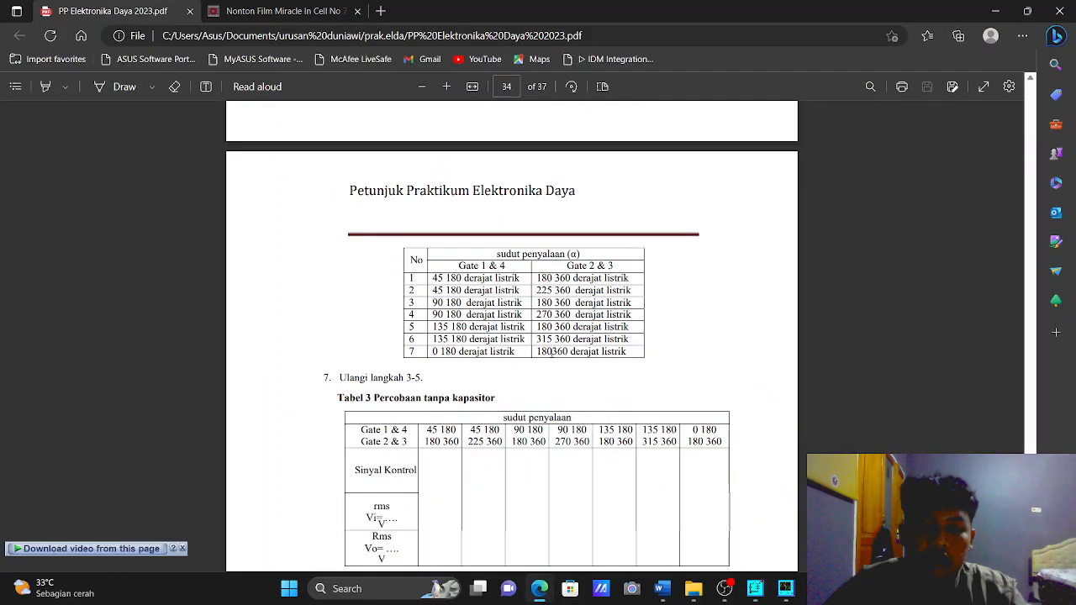
Return to the PSIM schematic, run the simulation, examine the gate, Vin and Vout waveforms full screen, and close the results.
click(539, 589)
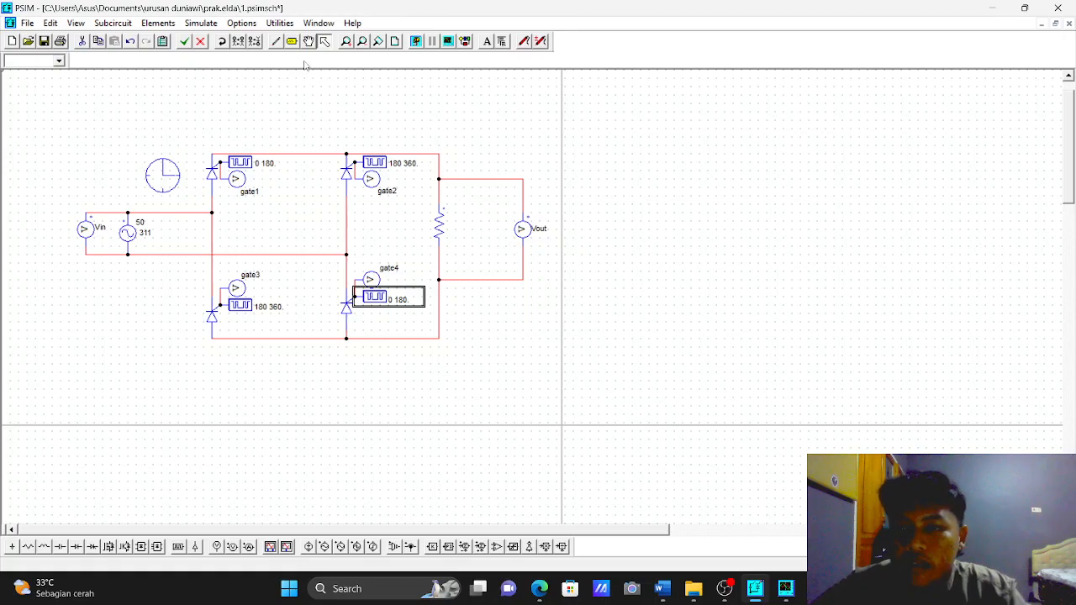
click(415, 42)
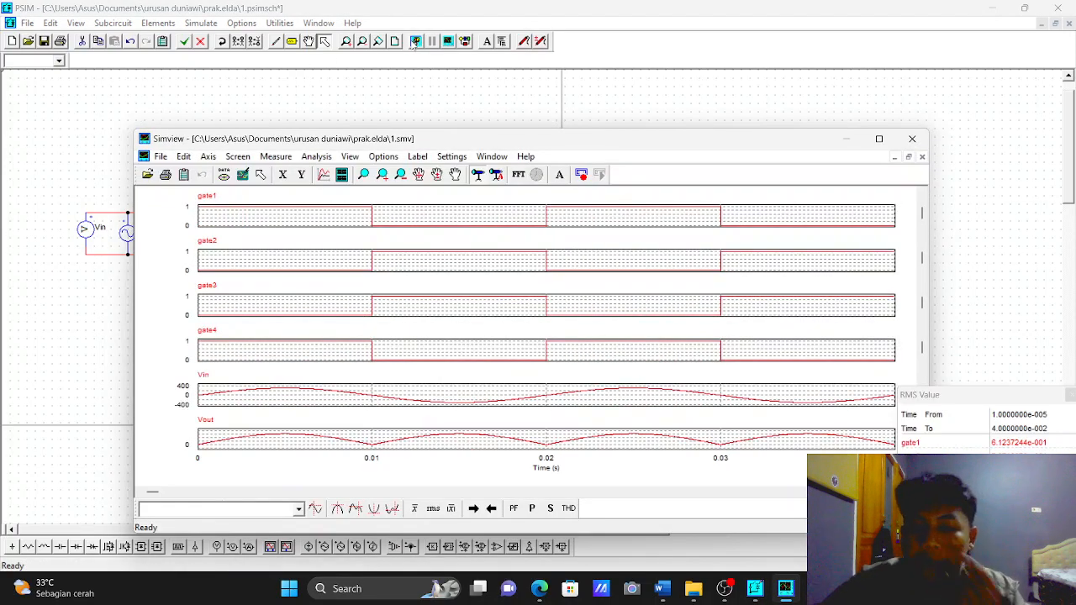
click(880, 140)
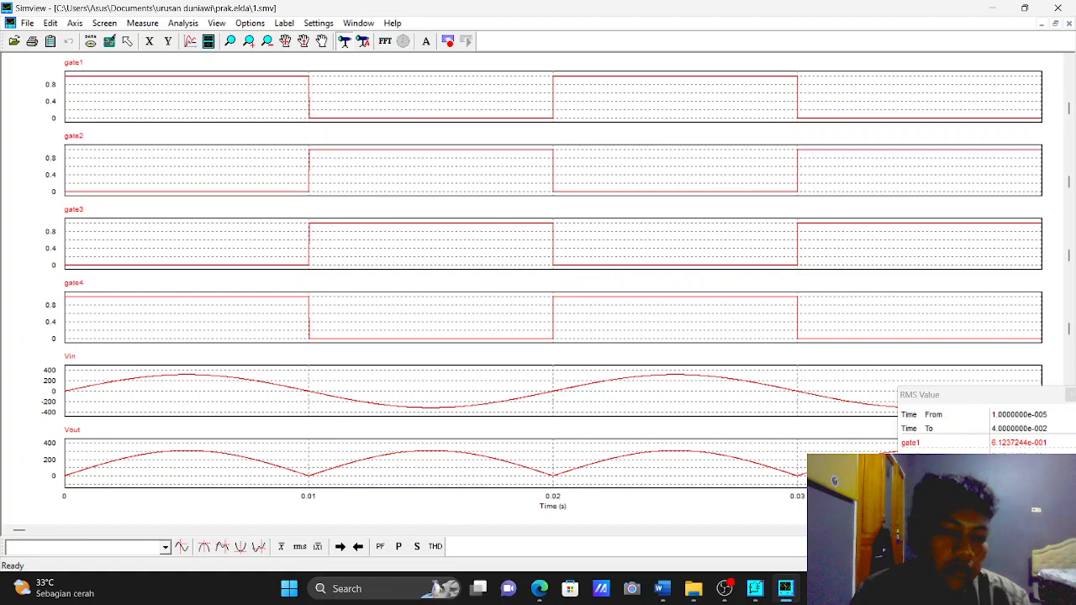
click(1057, 8)
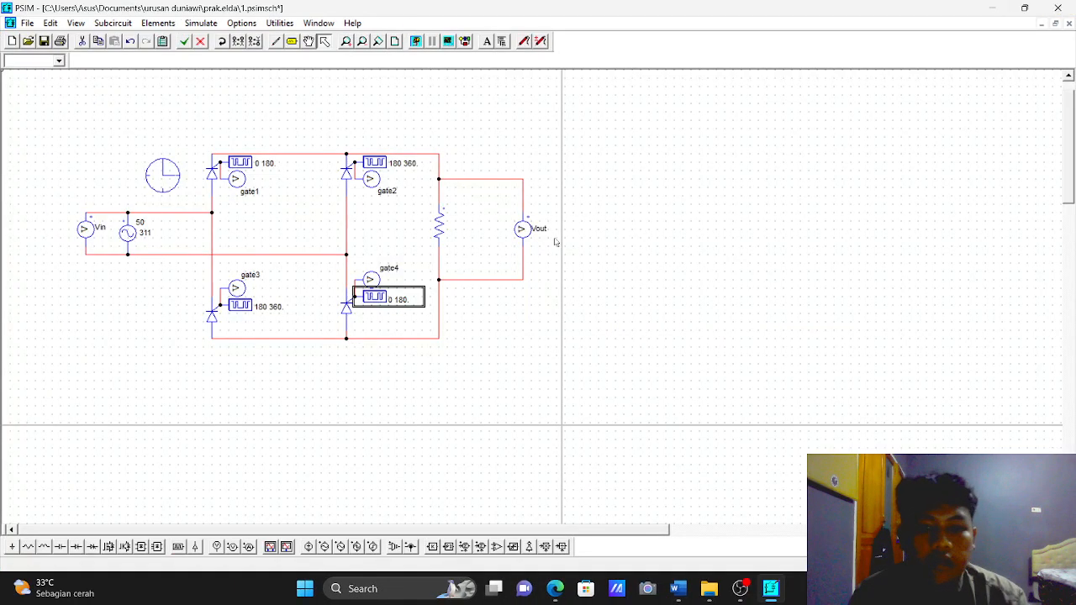
click(740, 588)
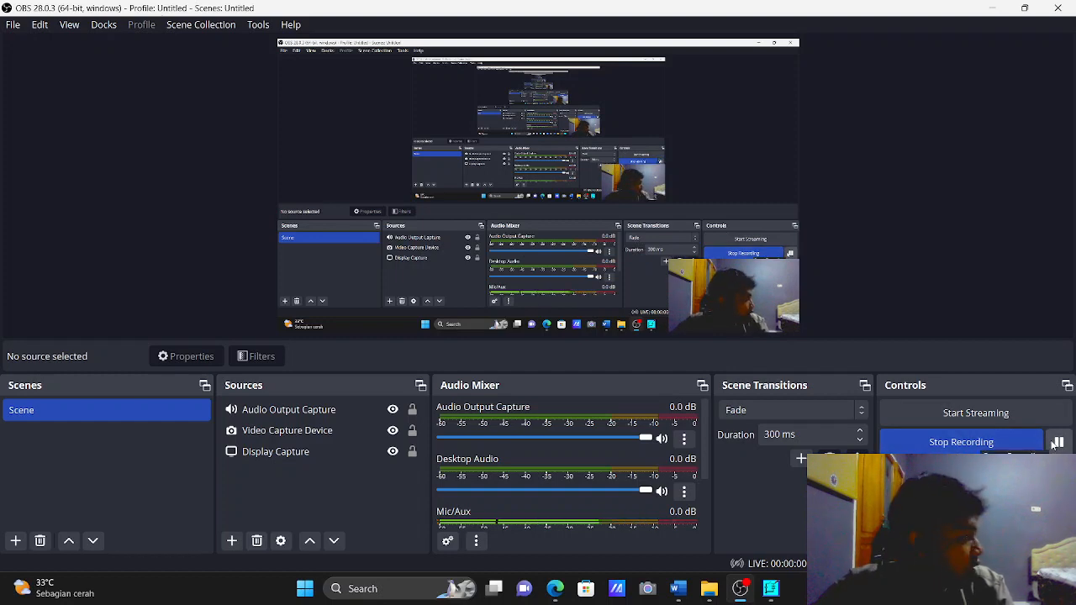
click(769, 591)
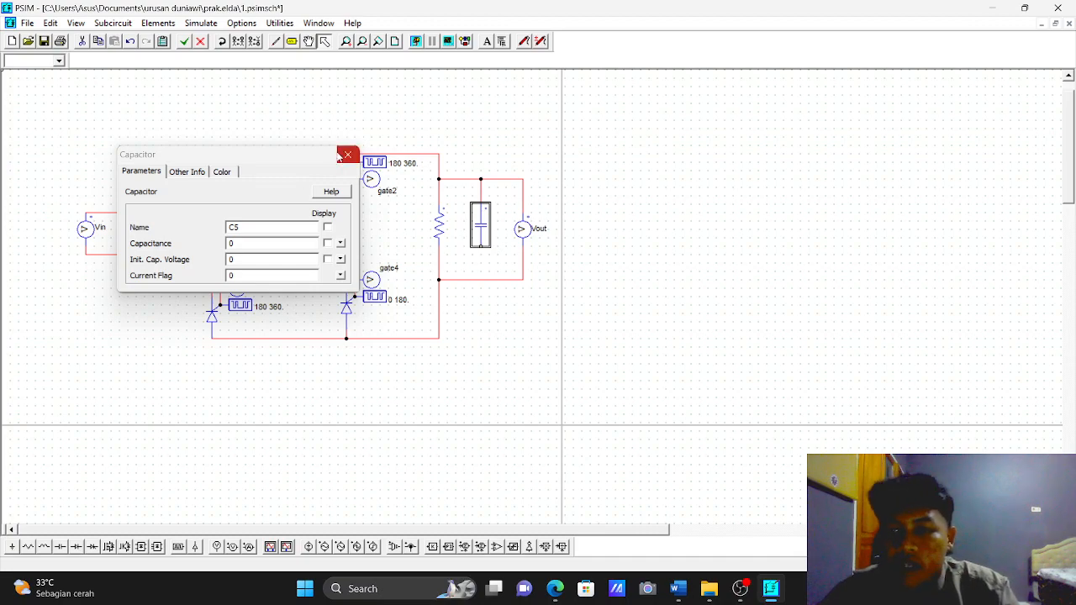
Close the capacitor's parameters and consult steps 8 to 11 and Table 4 (with capacitor) in the practicum PDF in Edge.
click(347, 154)
click(555, 586)
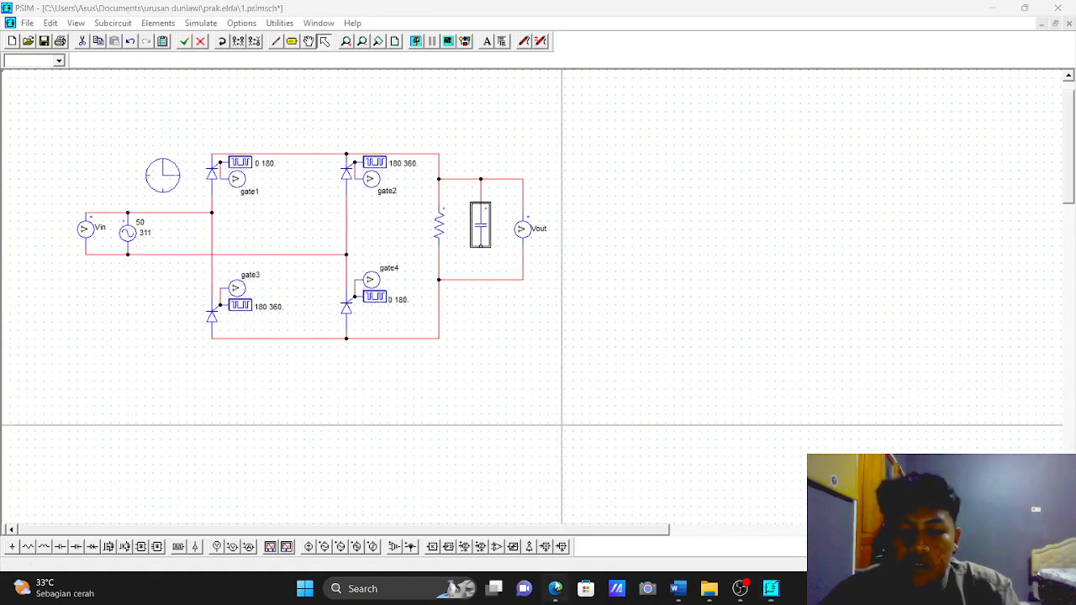
key(Up)
key(Up)
key(Up)
key(Up)
key(Up)
key(Up)
key(Up)
key(Up)
key(Up)
key(Up)
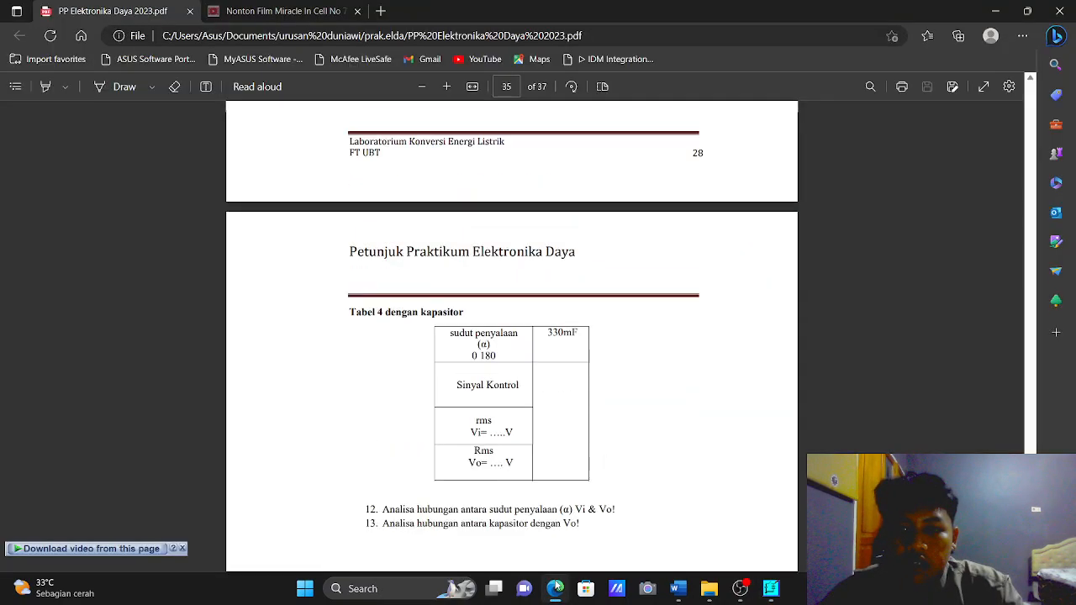
key(Down)
key(Down)
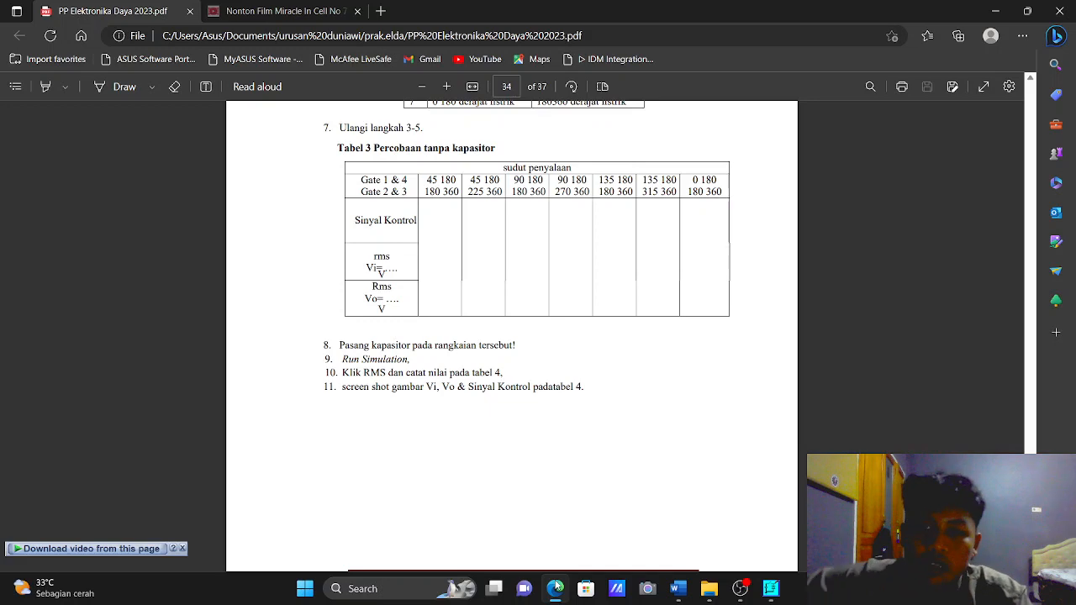
key(Down)
key(Down)
key(Down)
key(Down)
key(Down)
key(Down)
key(Down)
key(Down)
key(Down)
key(Down)
key(Down)
key(Down)
key(Down)
key(Down)
key(Down)
key(Down)
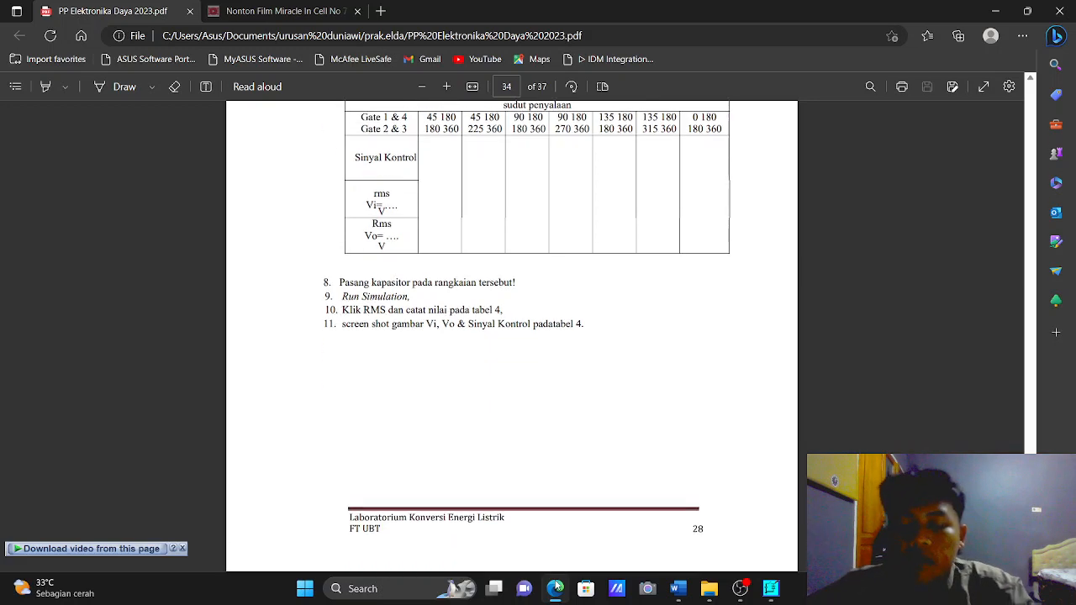
key(Down)
key(Down)
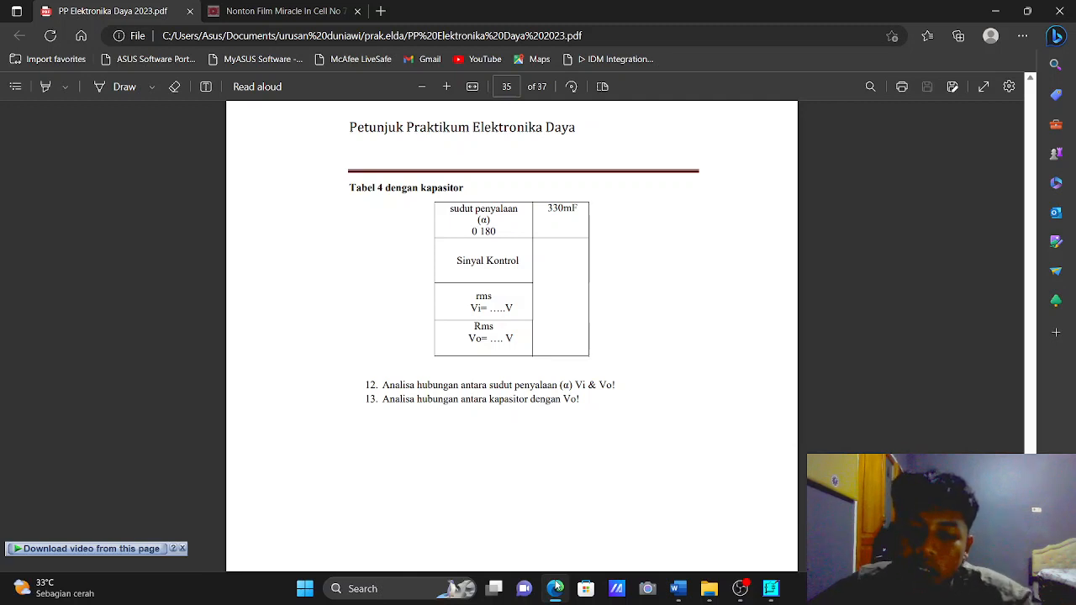
Switch back to PSIM and wire the capacitor's free lower terminal to the return line between the load resistor and Vout.
mouse_move(751, 586)
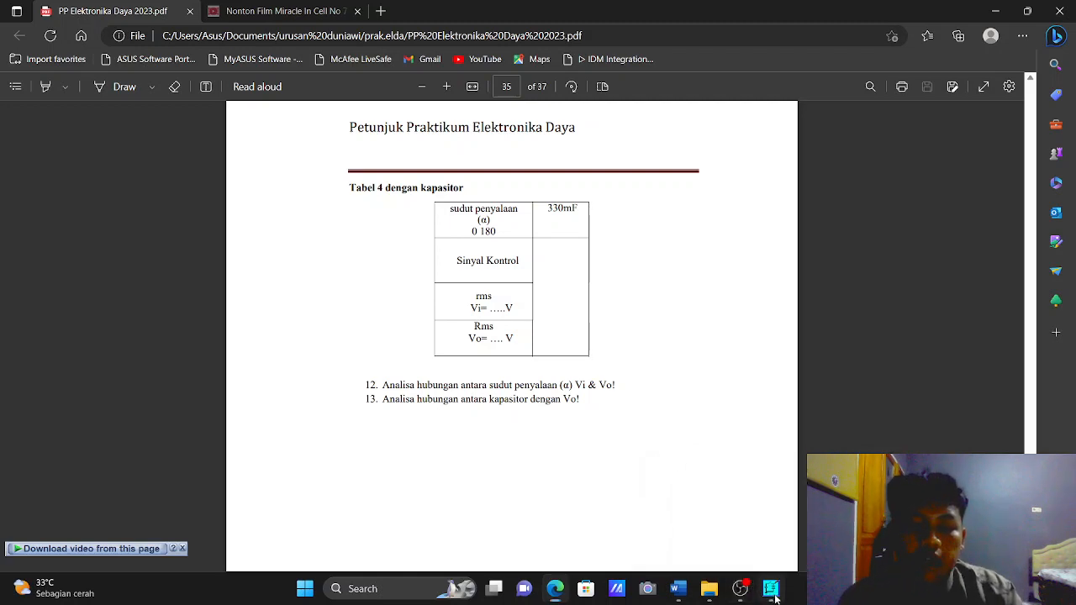
click(771, 591)
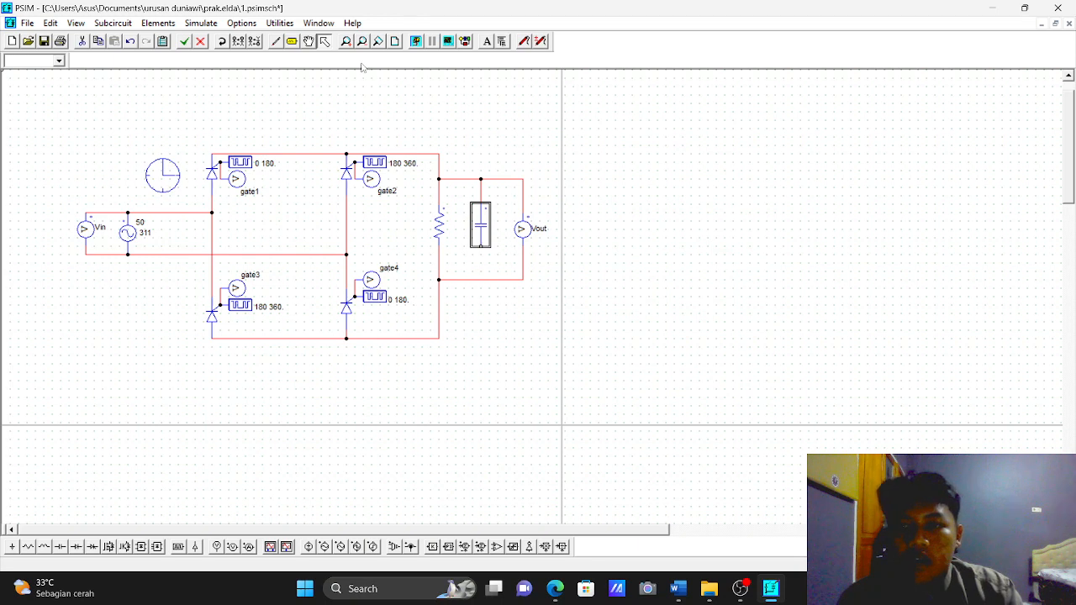
click(276, 42)
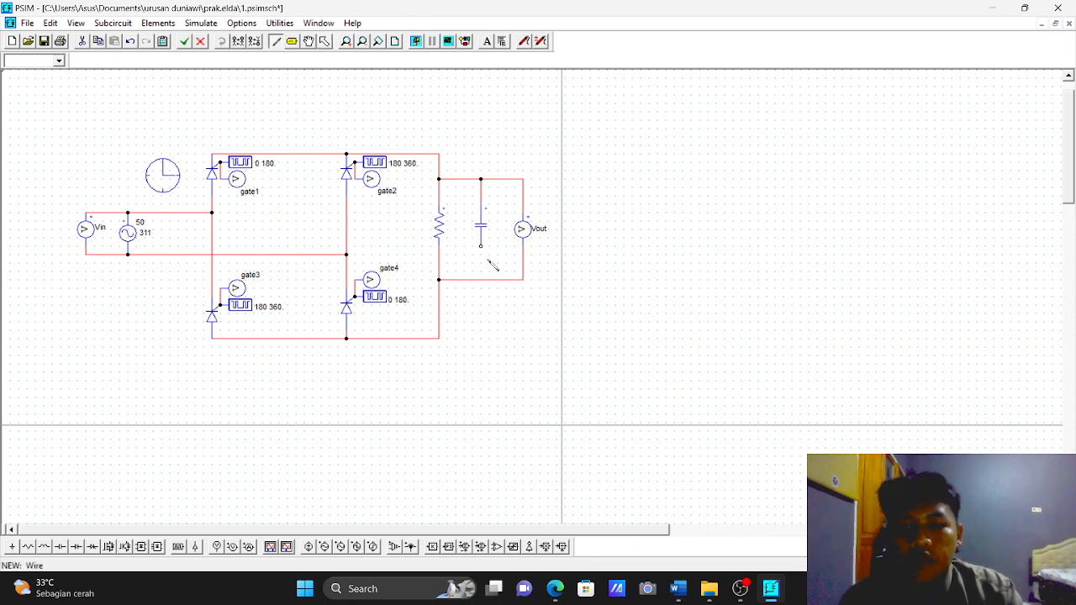
drag(481, 245, 481, 279)
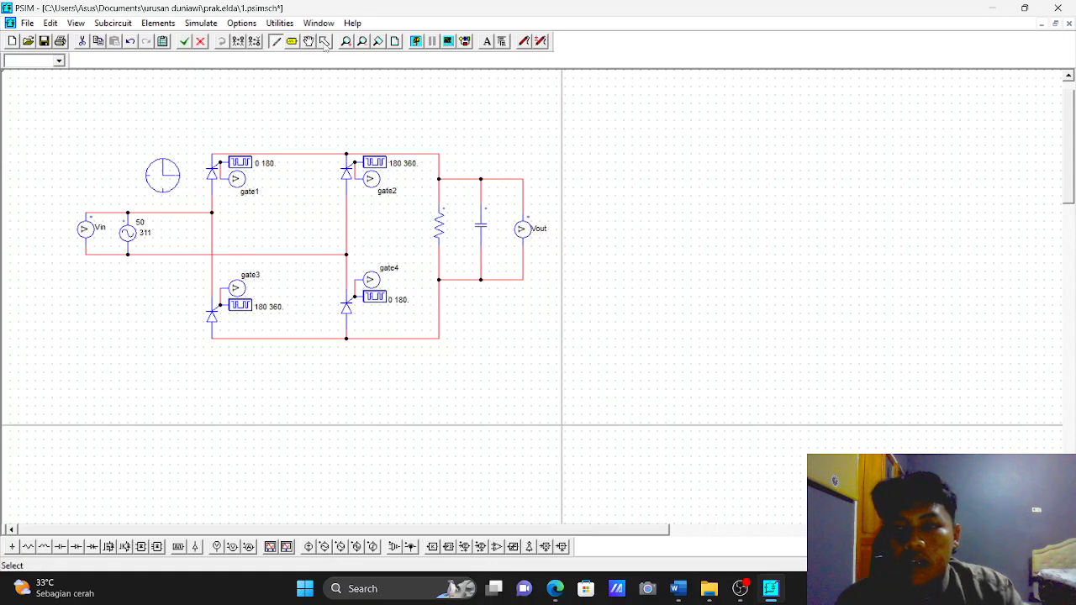
click(325, 42)
Set the capacitance of the capacitor parallel to the load resistor to 330m.
double_click(476, 229)
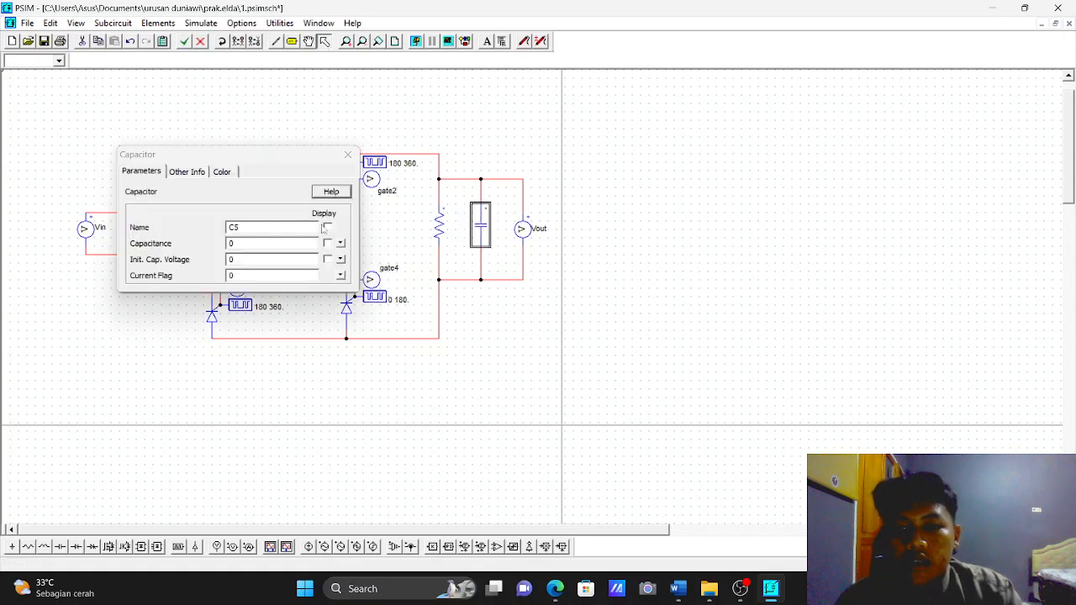
click(268, 243)
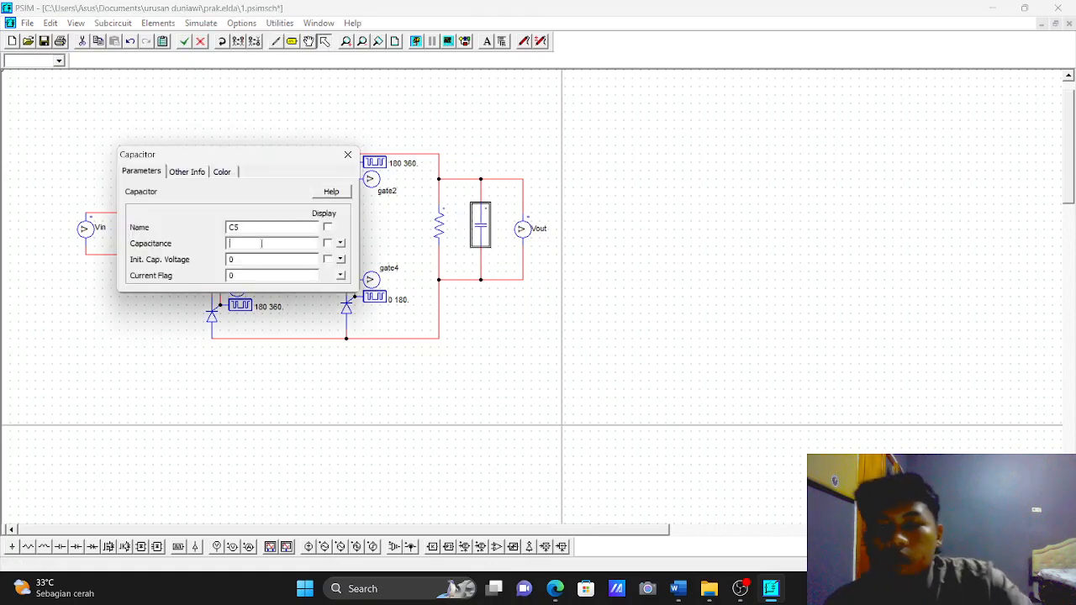
text(330m)
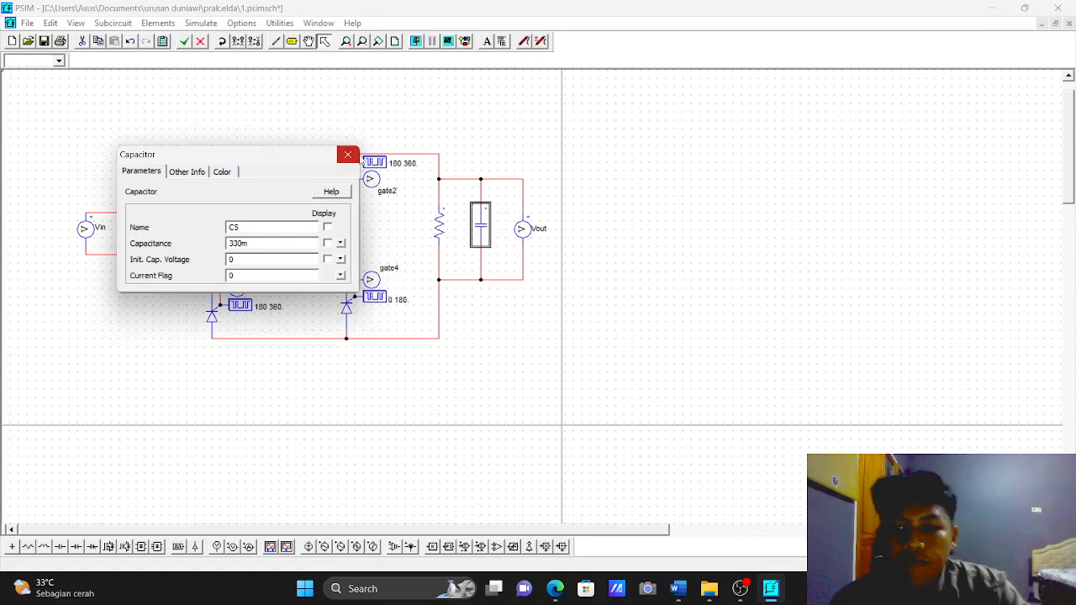
click(347, 154)
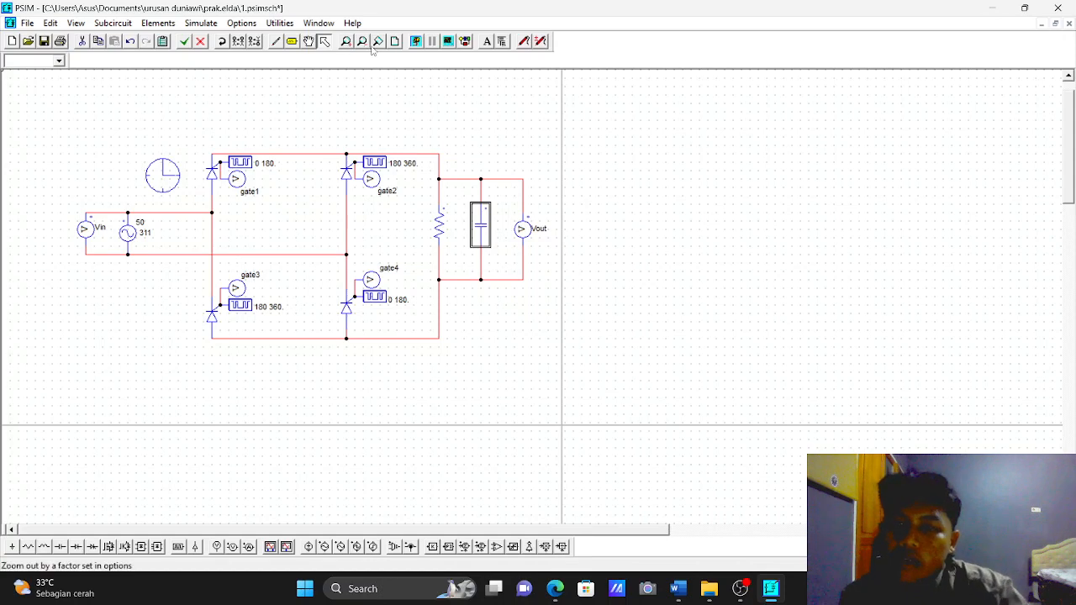
Run the simulation and plot gate1 and gate2 on separate screens in Simview.
click(416, 42)
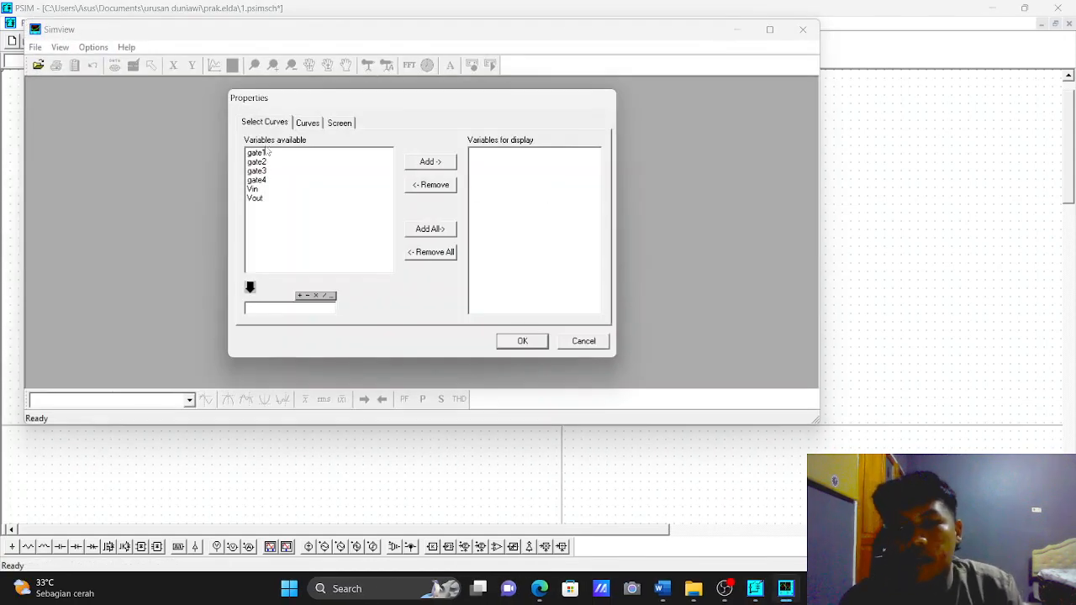
click(266, 153)
click(513, 345)
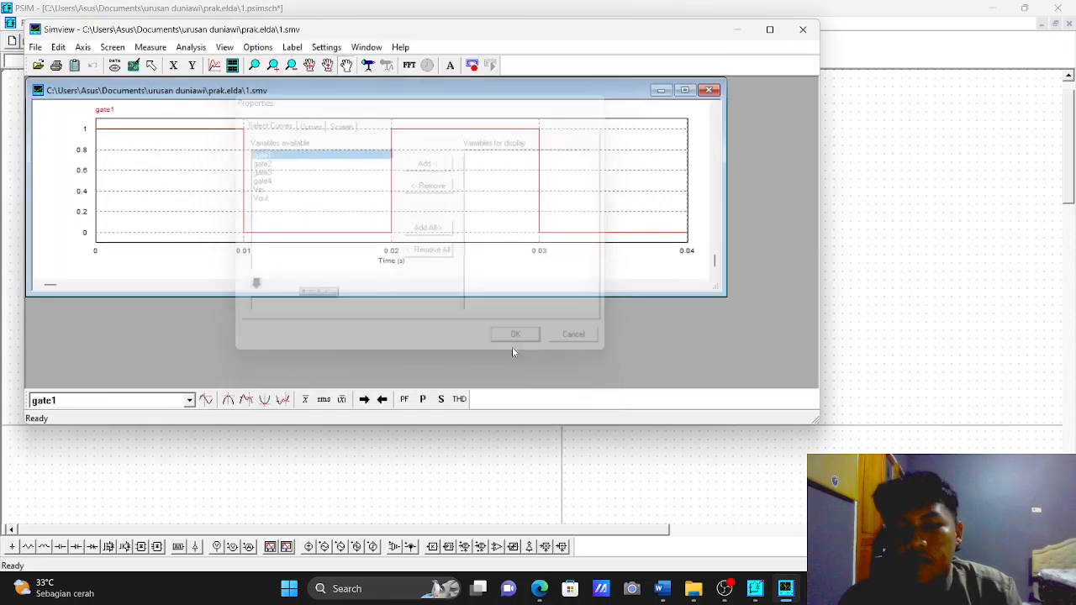
click(232, 65)
click(268, 162)
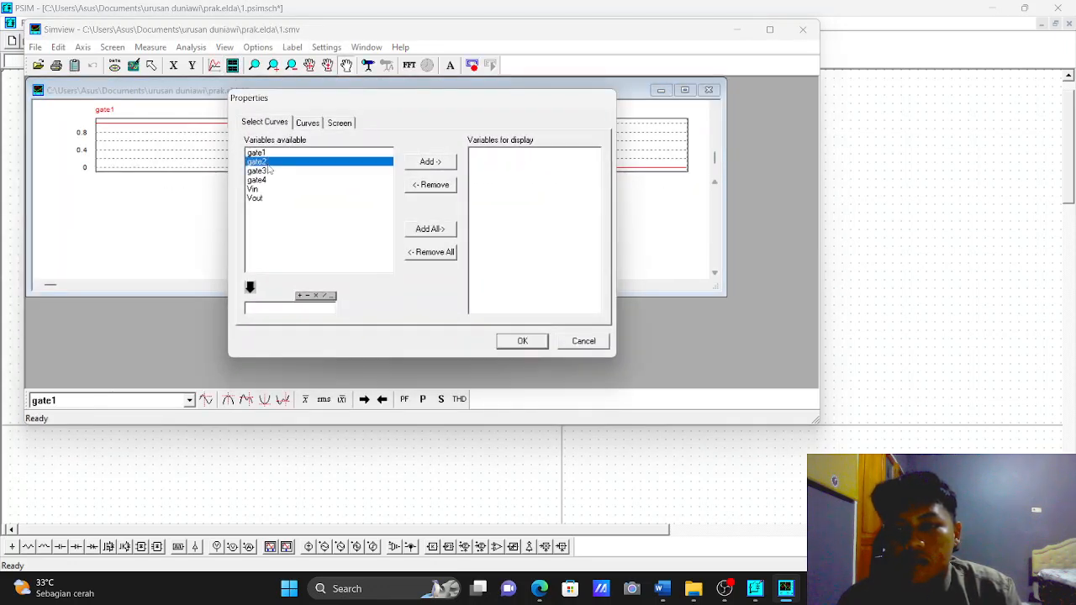
click(508, 342)
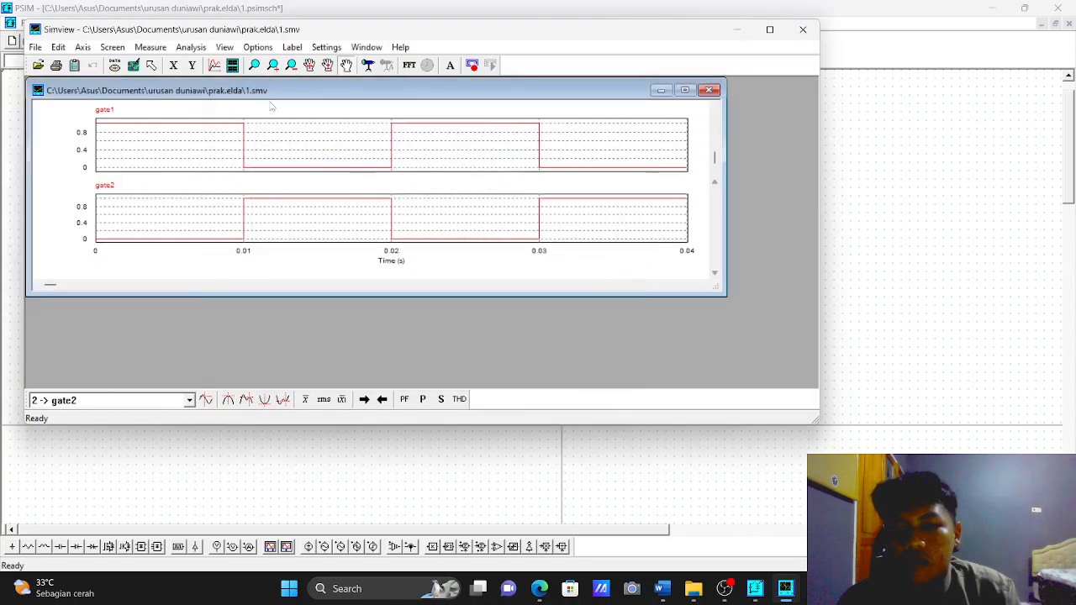
Add separate plot screens for gate3 and gate4.
click(231, 66)
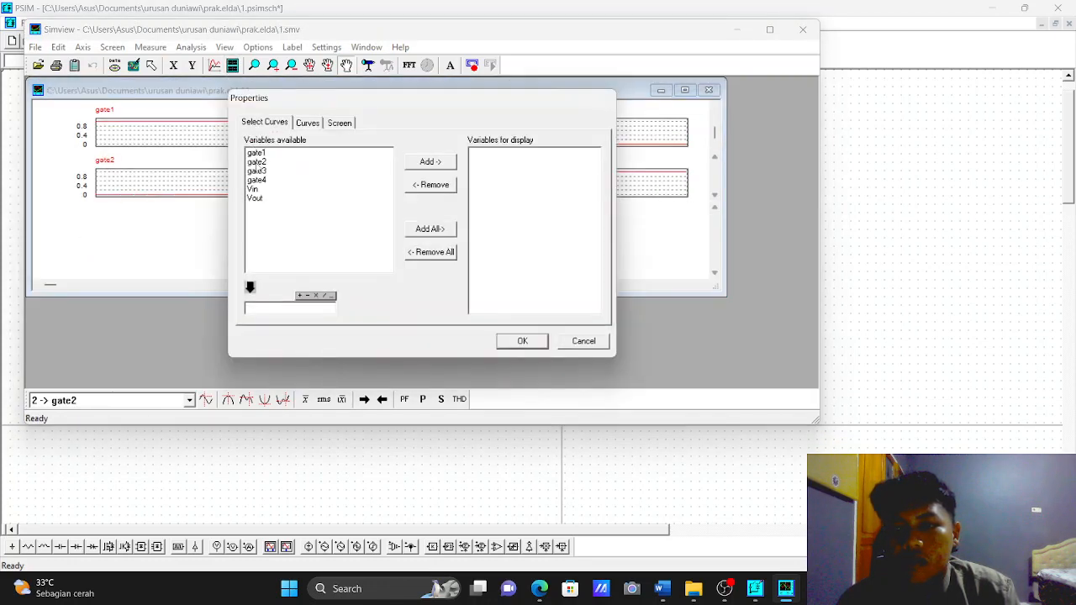
click(257, 171)
click(522, 342)
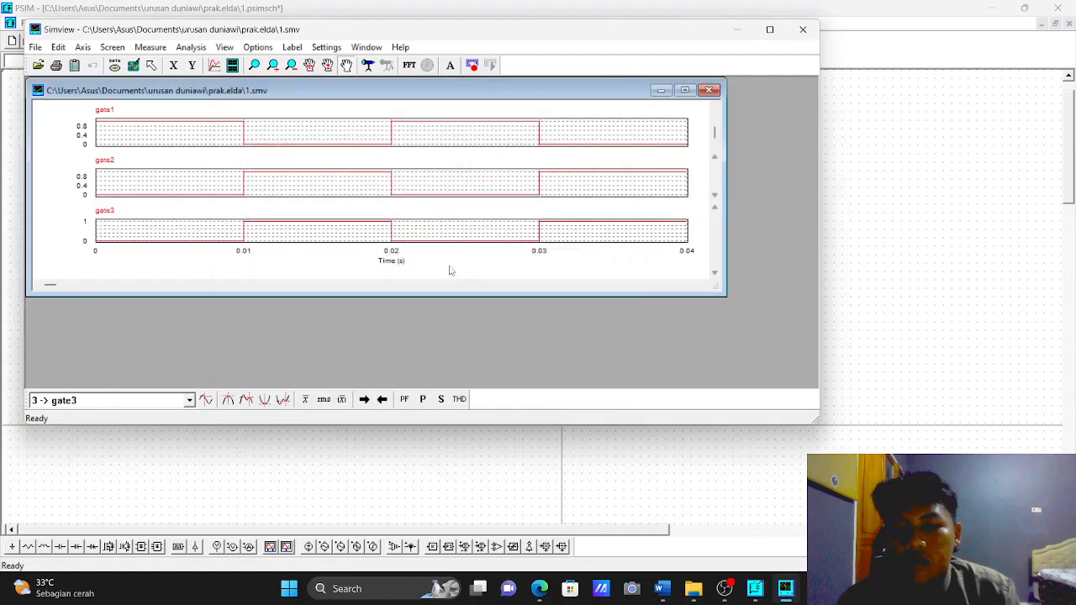
click(232, 69)
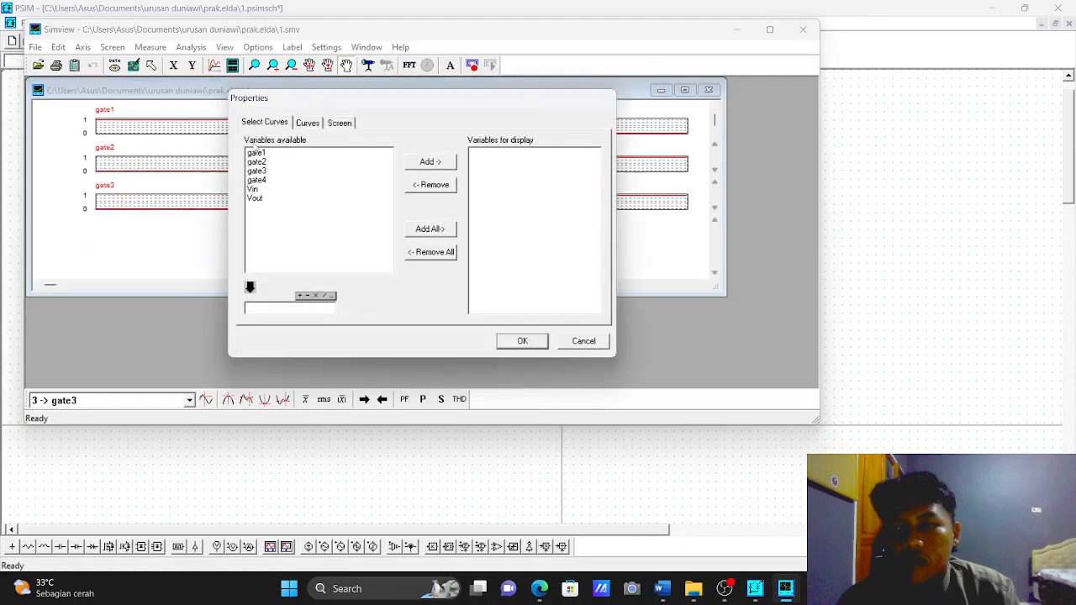
click(257, 180)
click(501, 342)
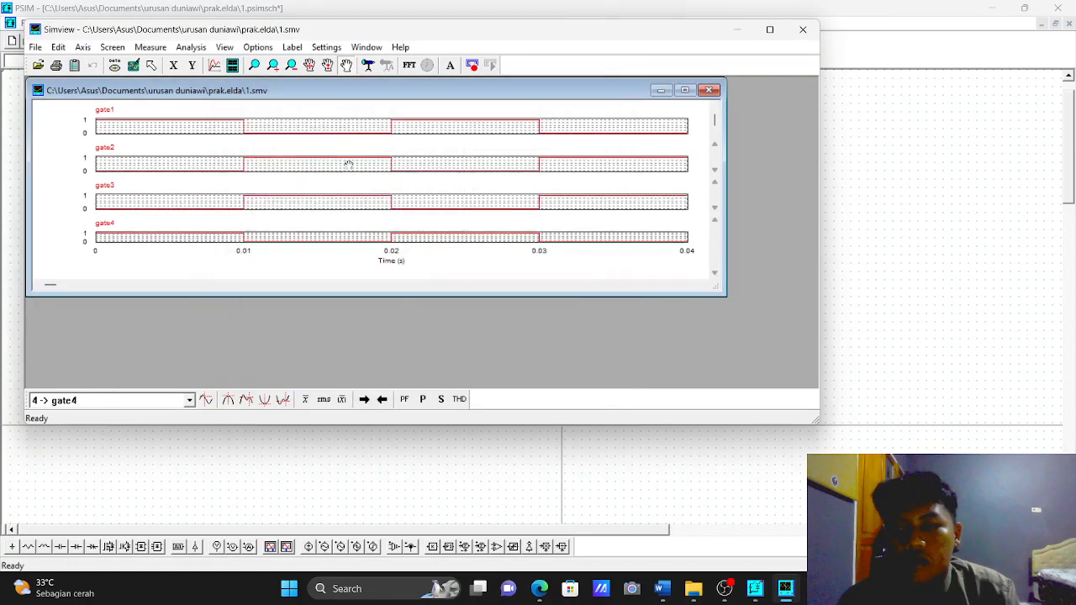
Add separate plot screens for Vin and Vout.
click(234, 67)
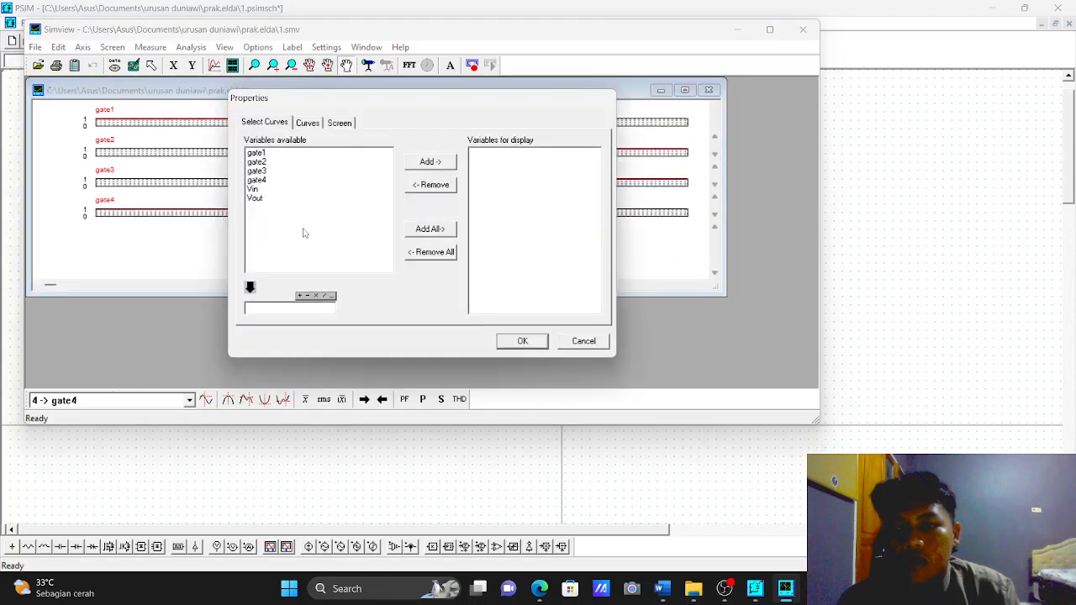
click(269, 189)
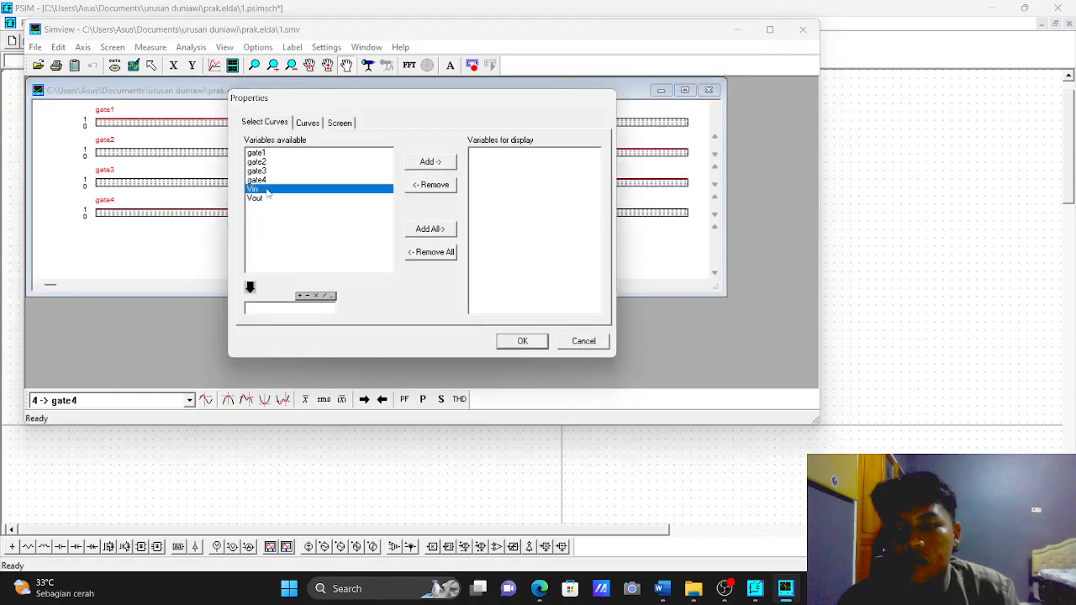
click(513, 342)
click(234, 67)
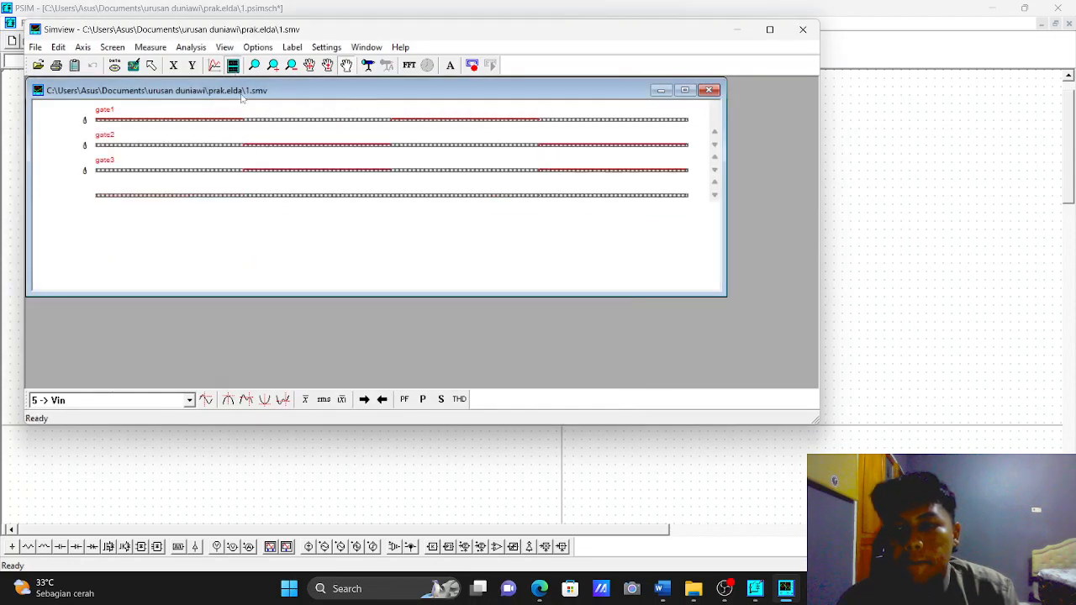
click(274, 199)
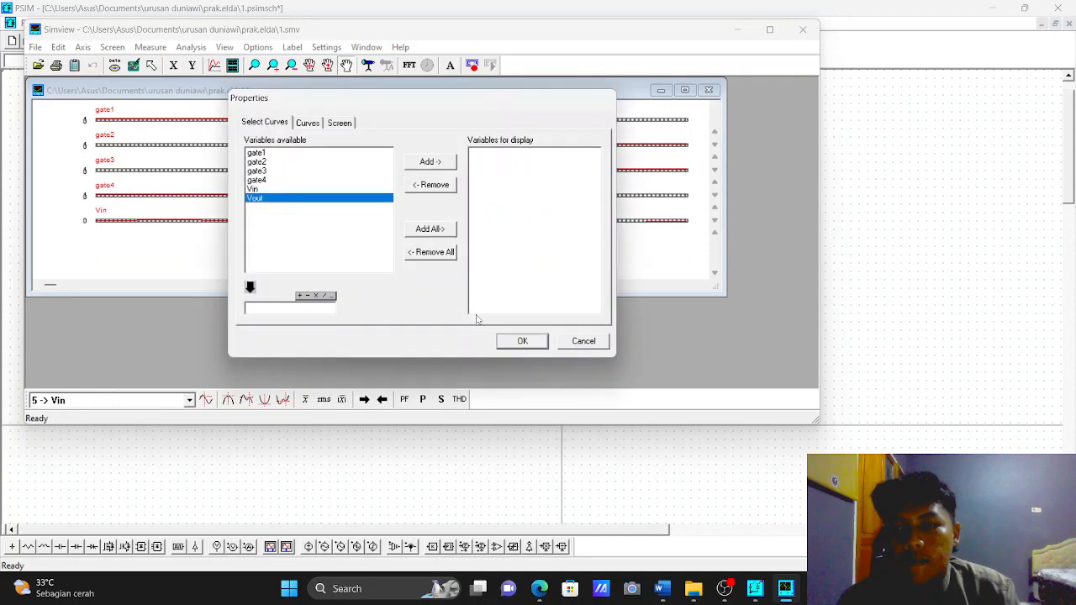
click(519, 342)
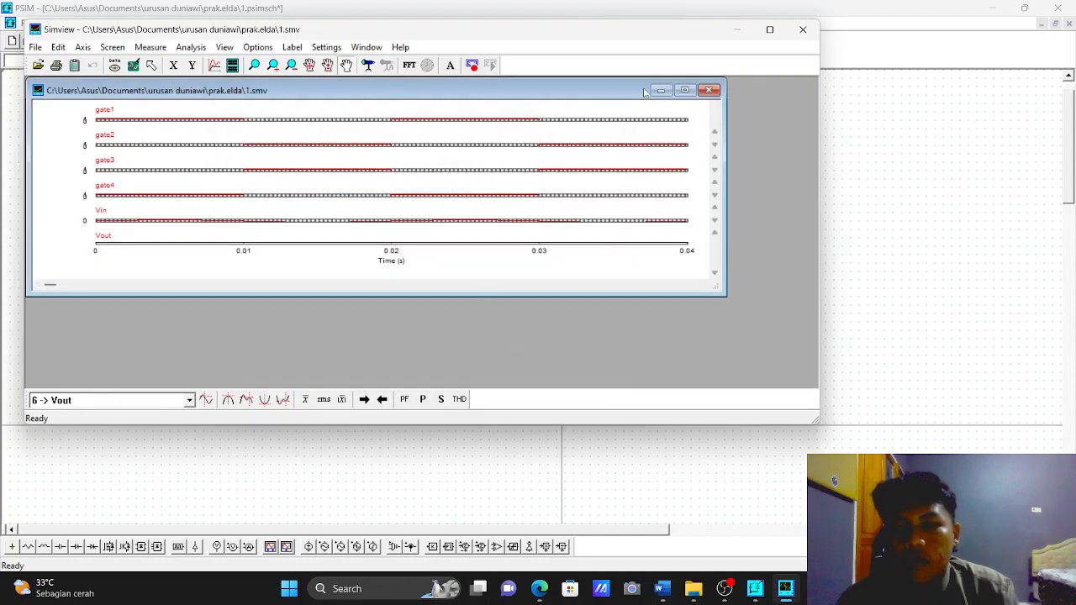
Enlarge the waveform display to full screen and calculate the RMS values of the plotted curves.
click(684, 90)
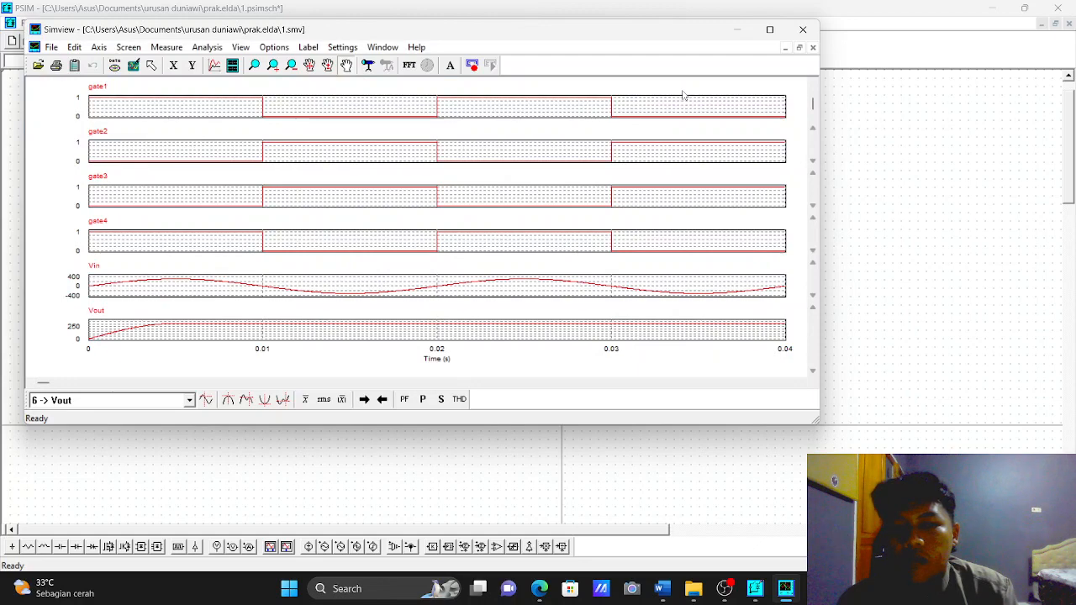
click(778, 39)
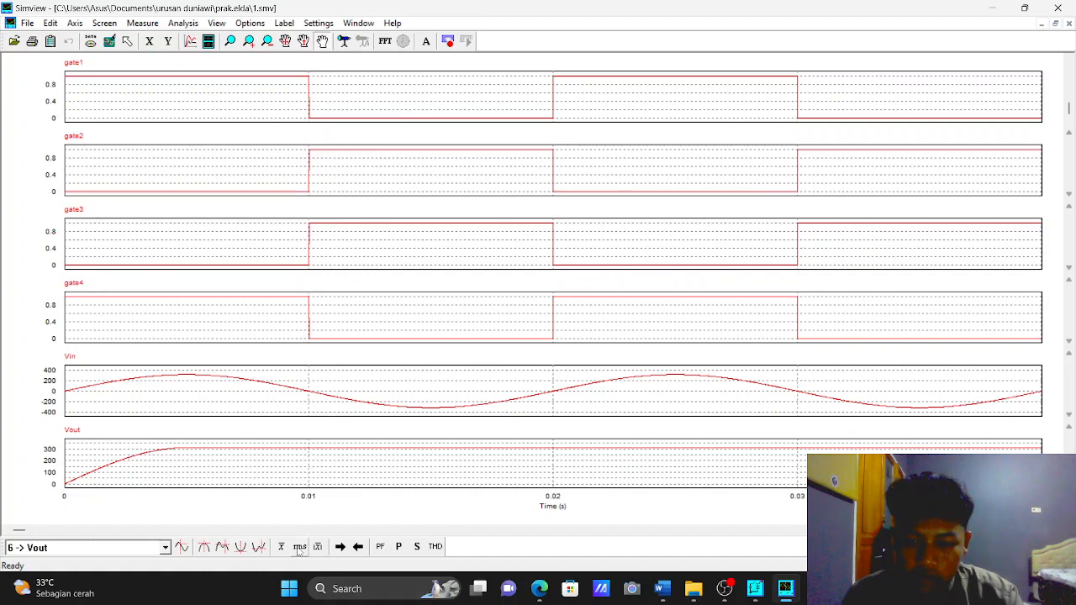
click(299, 548)
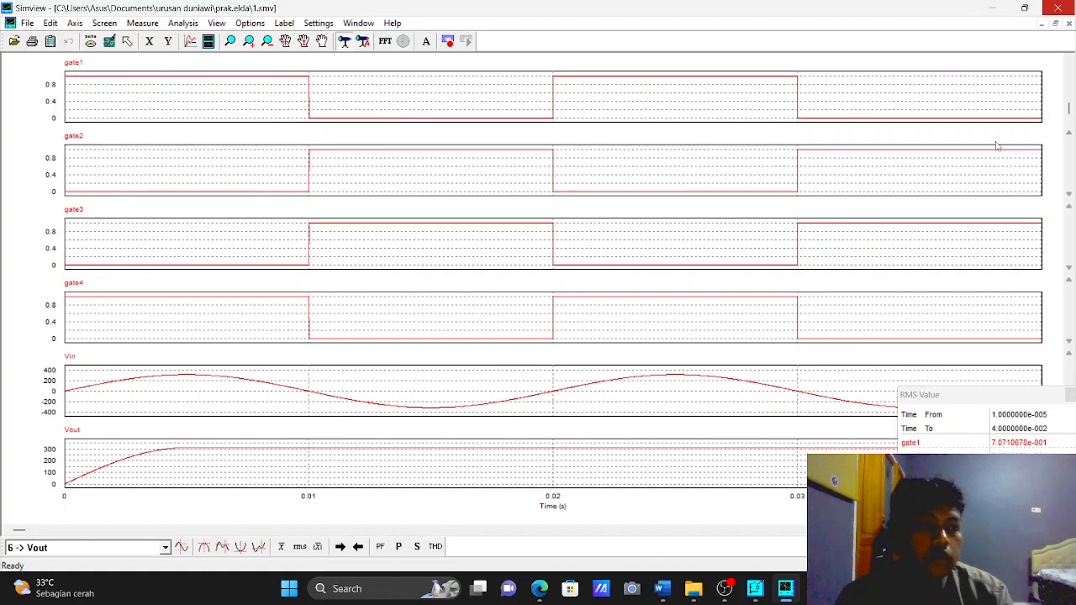
click(789, 593)
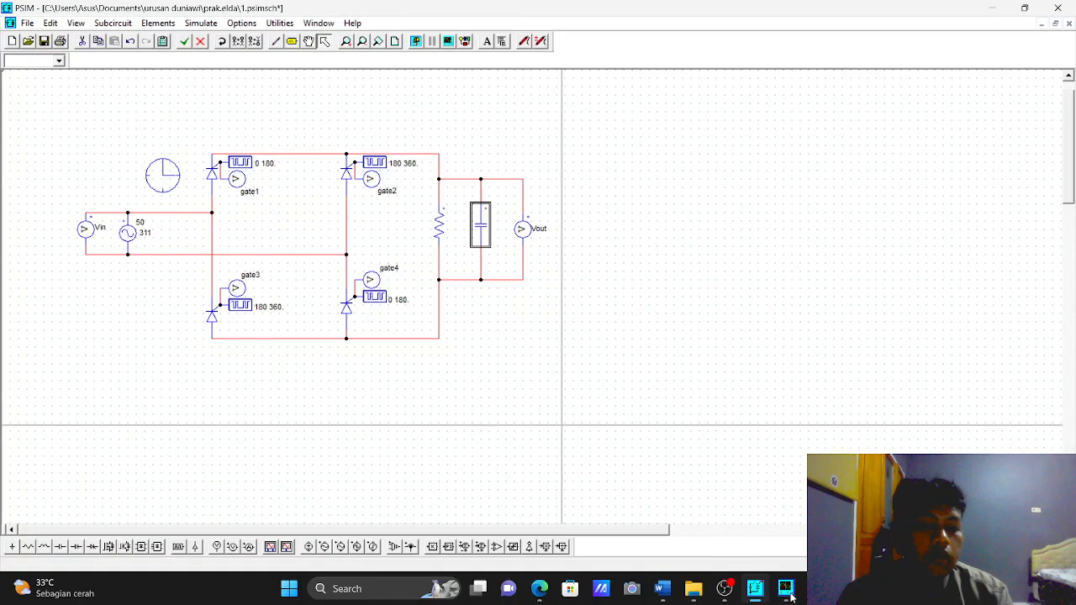
click(754, 598)
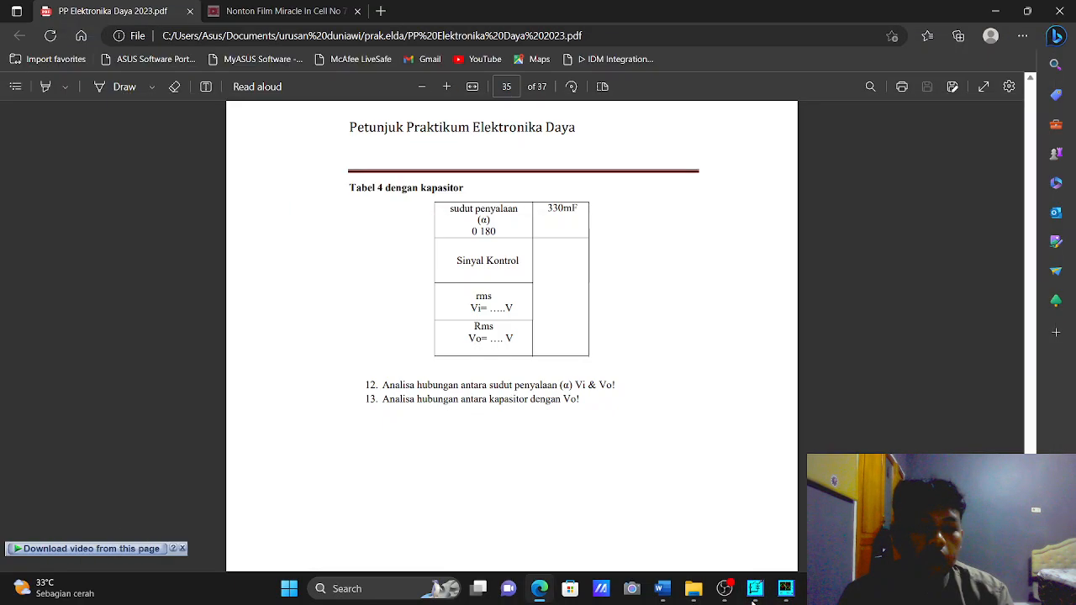
click(724, 588)
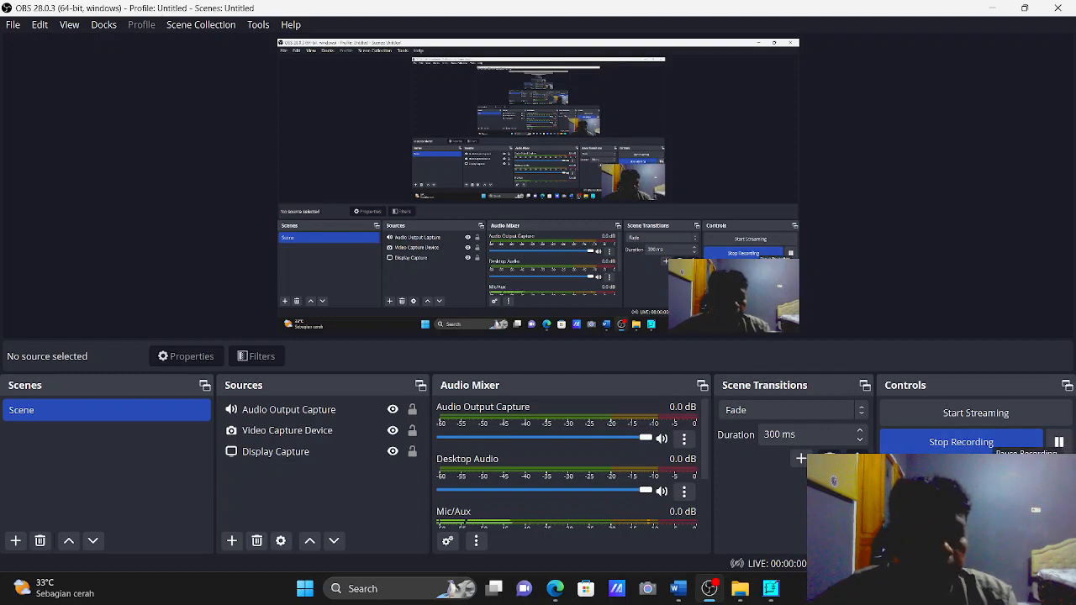
click(771, 588)
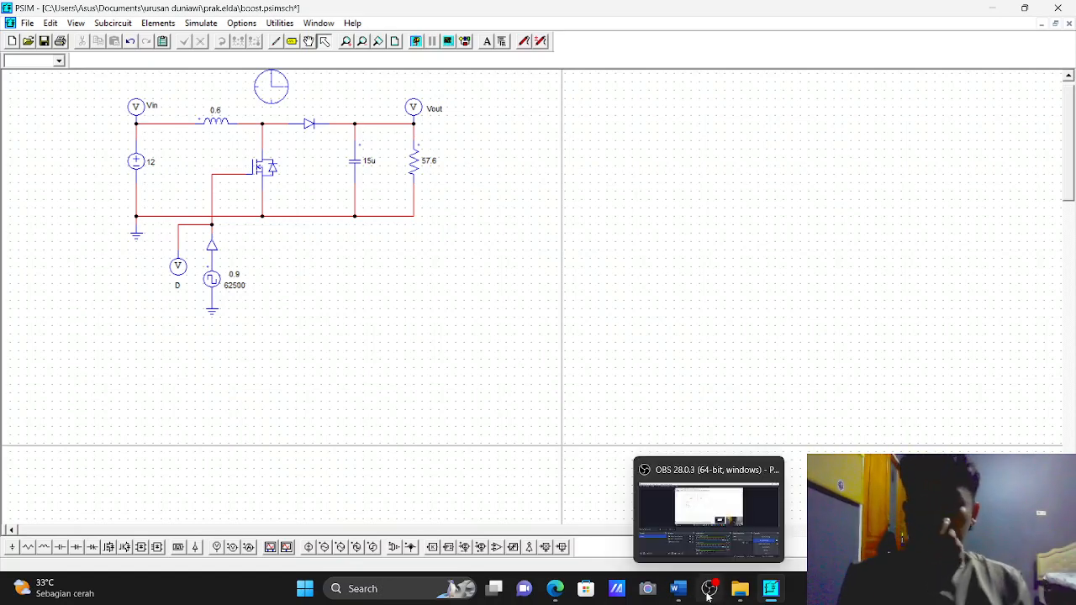
click(555, 589)
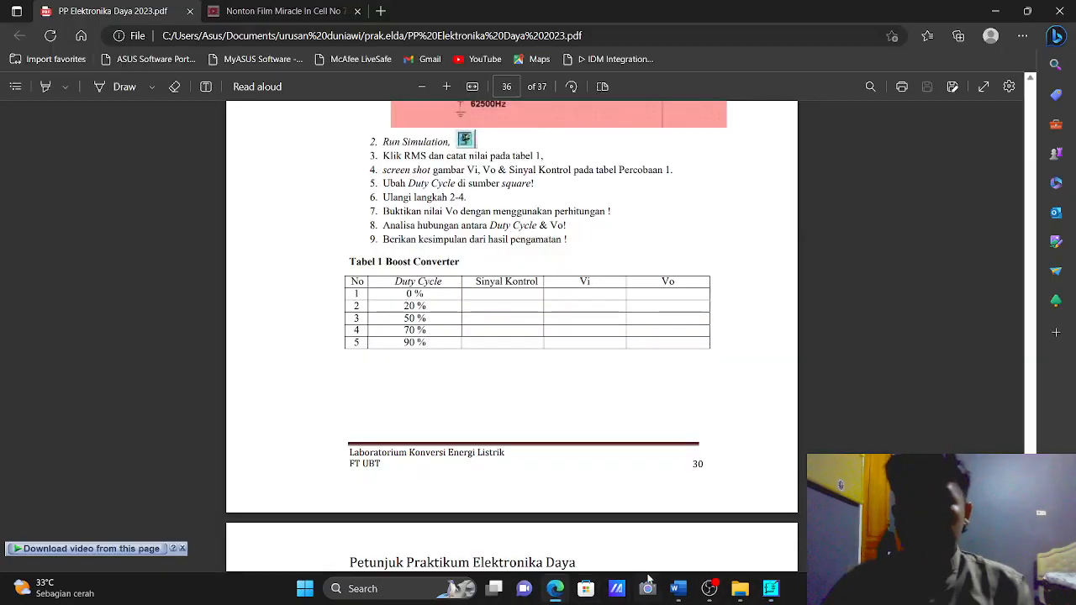
click(707, 592)
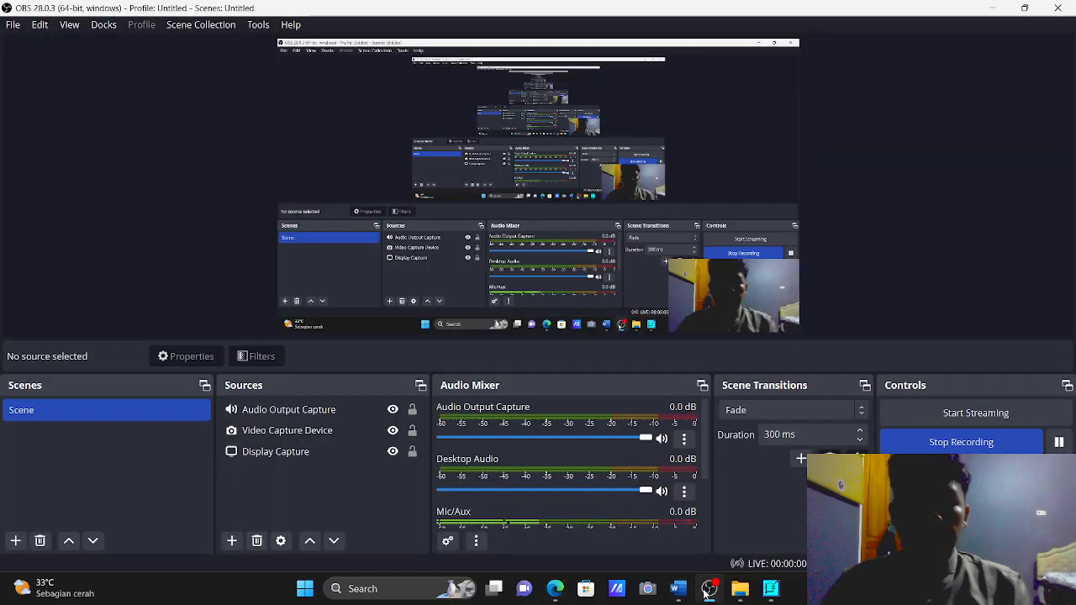
Switch to the practicum PDF and examine the boost converter circuit design and its instructions.
click(555, 592)
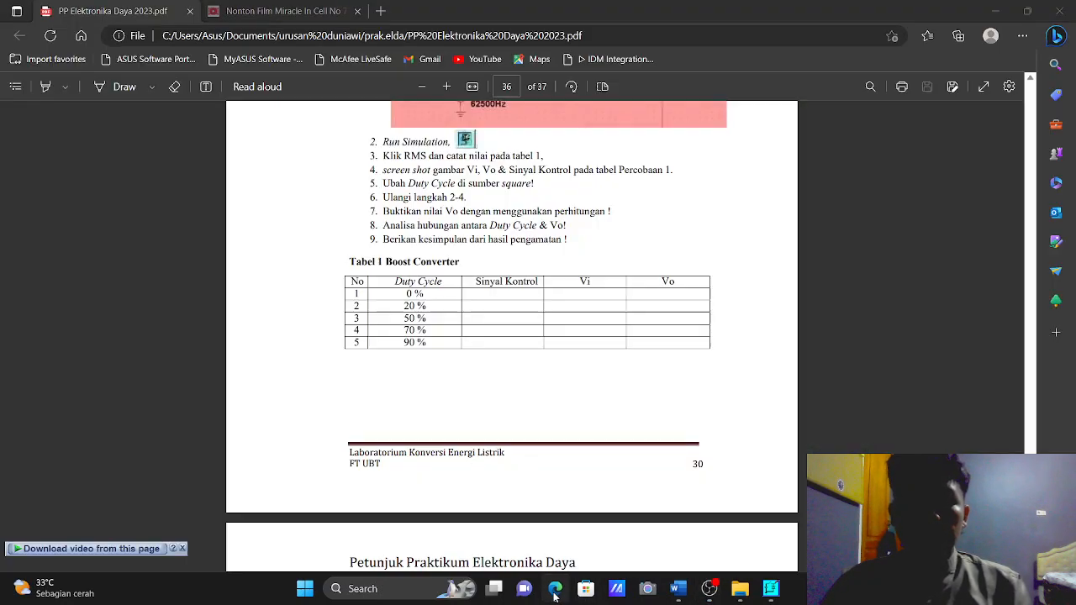
key(Up)
key(Up)
key(Up)
key(Up)
key(Up)
key(Up)
key(Up)
key(Up)
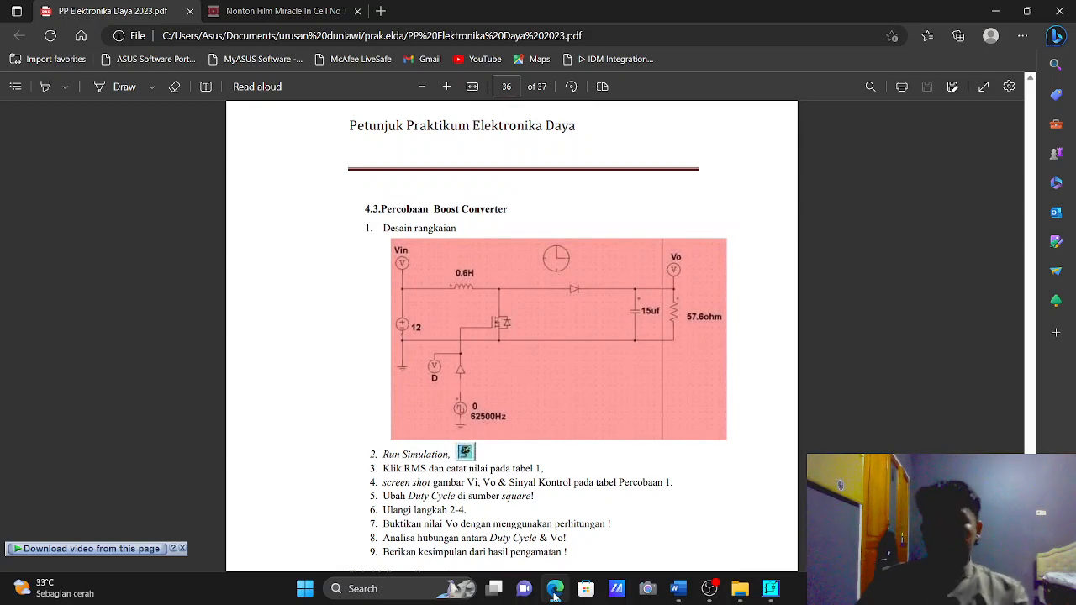
Switch to PSIM and inspect the boost converter's DC source, inductor, diode, load resistor and capacitor against the practicum circuit.
click(770, 590)
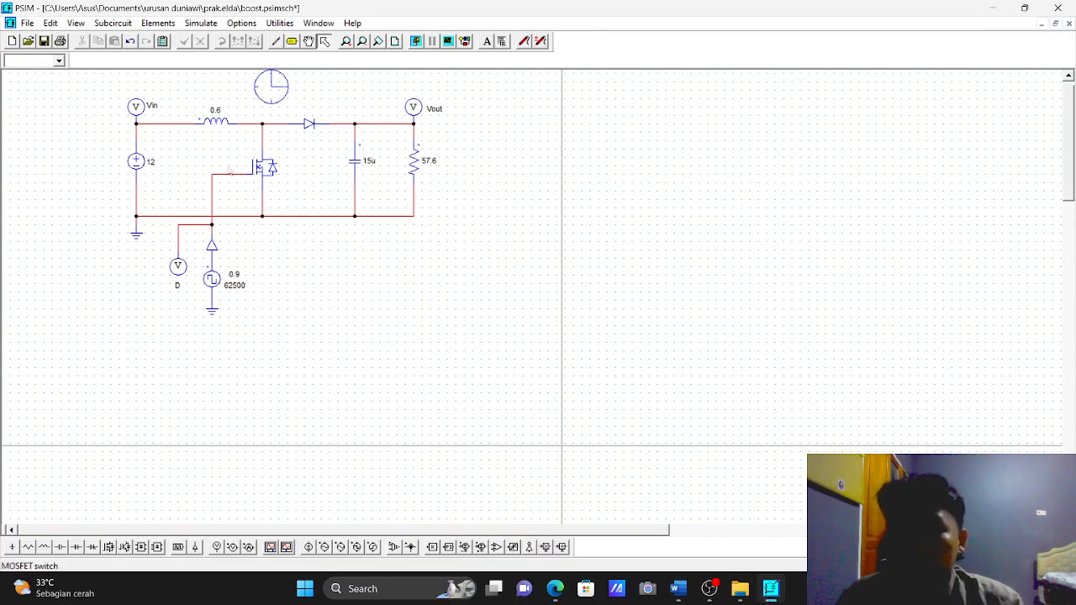
click(136, 161)
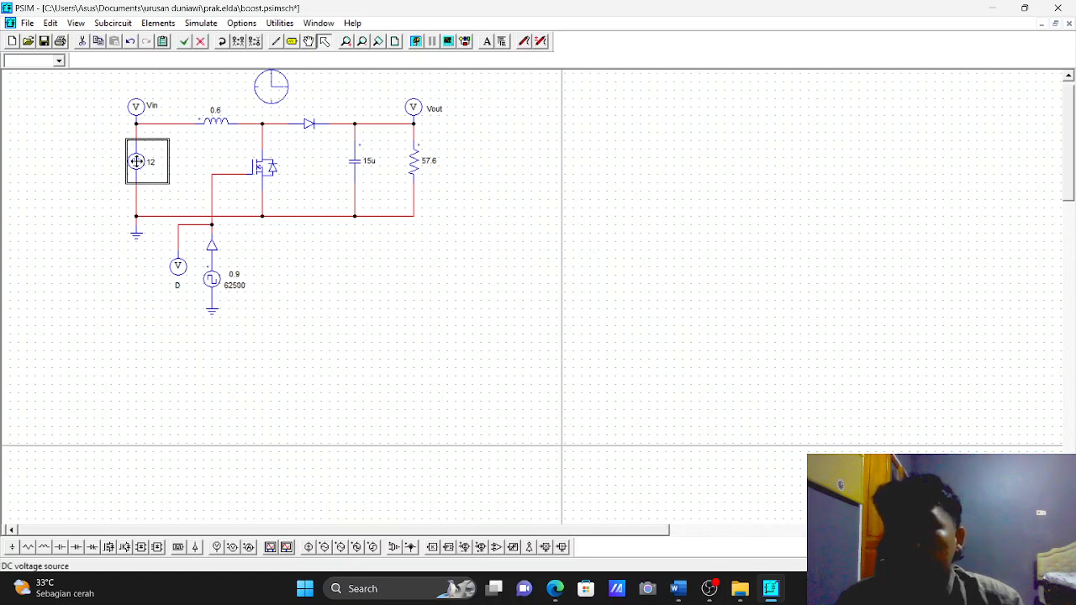
click(216, 120)
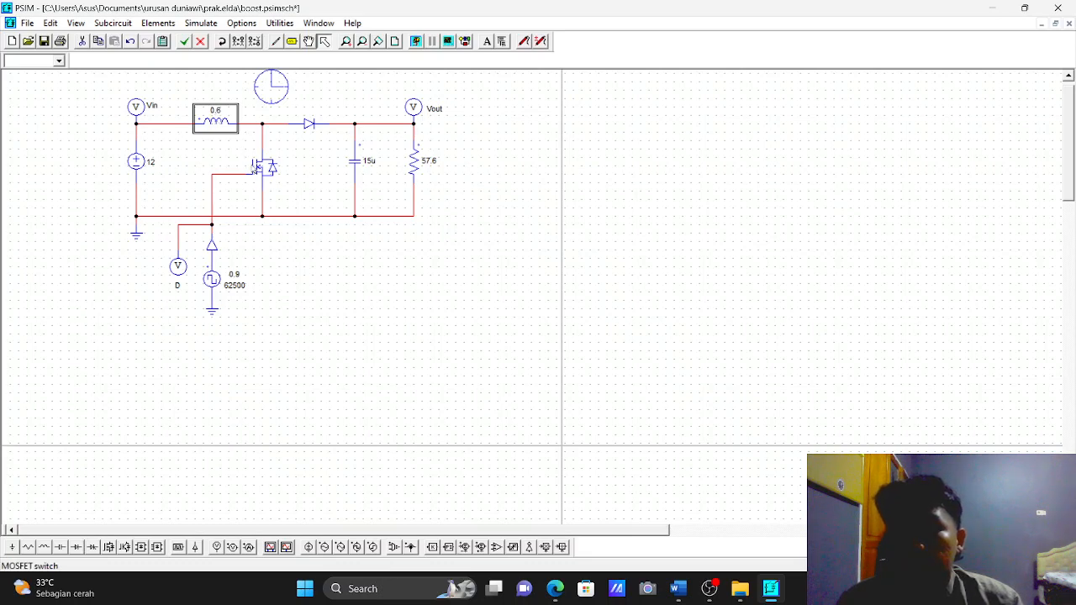
click(312, 125)
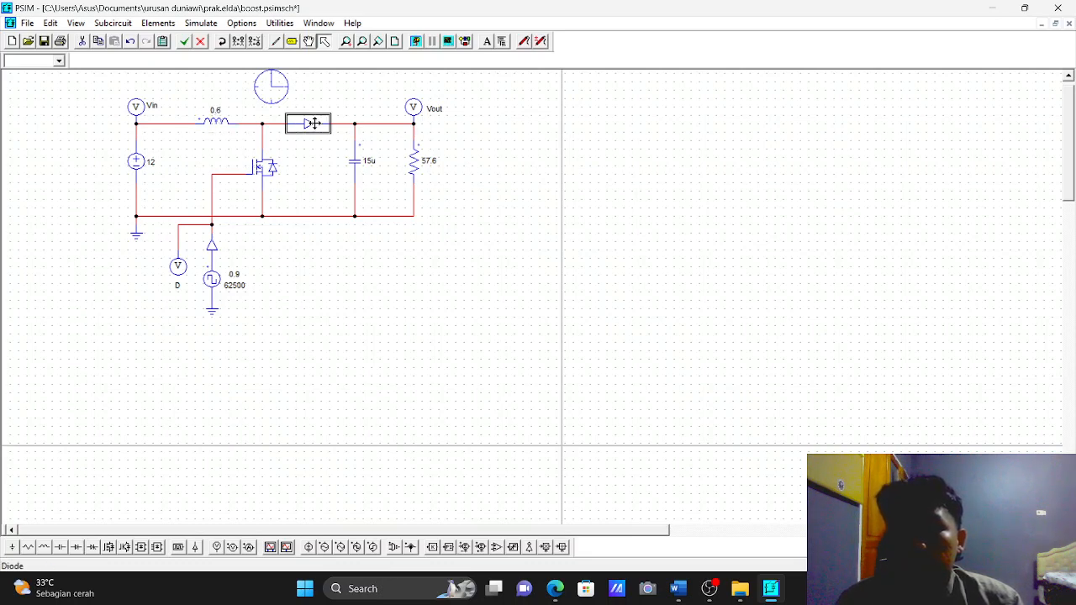
double_click(313, 124)
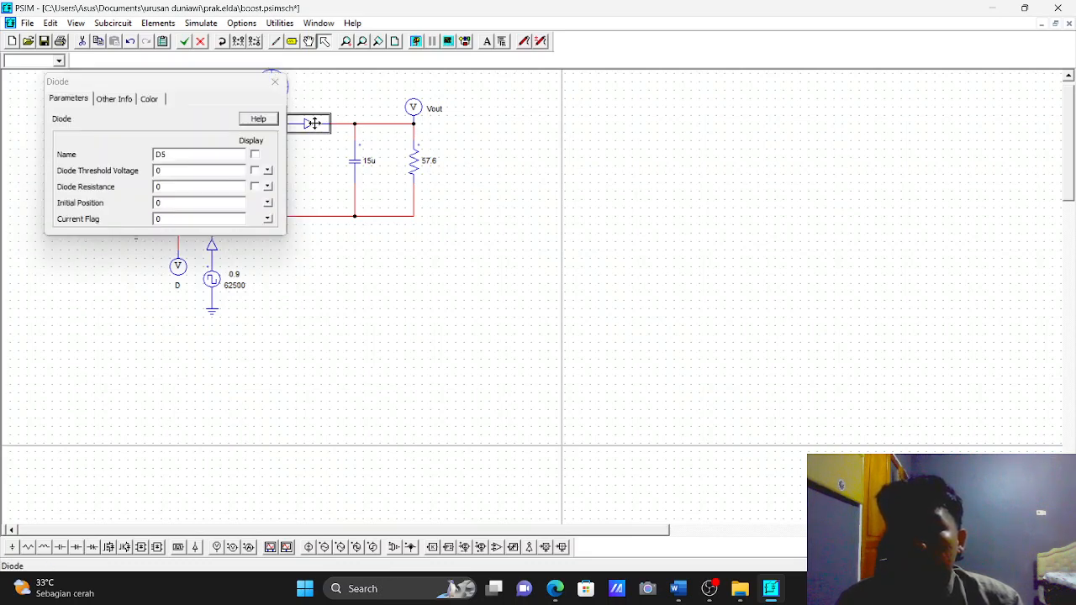
click(274, 82)
double_click(414, 164)
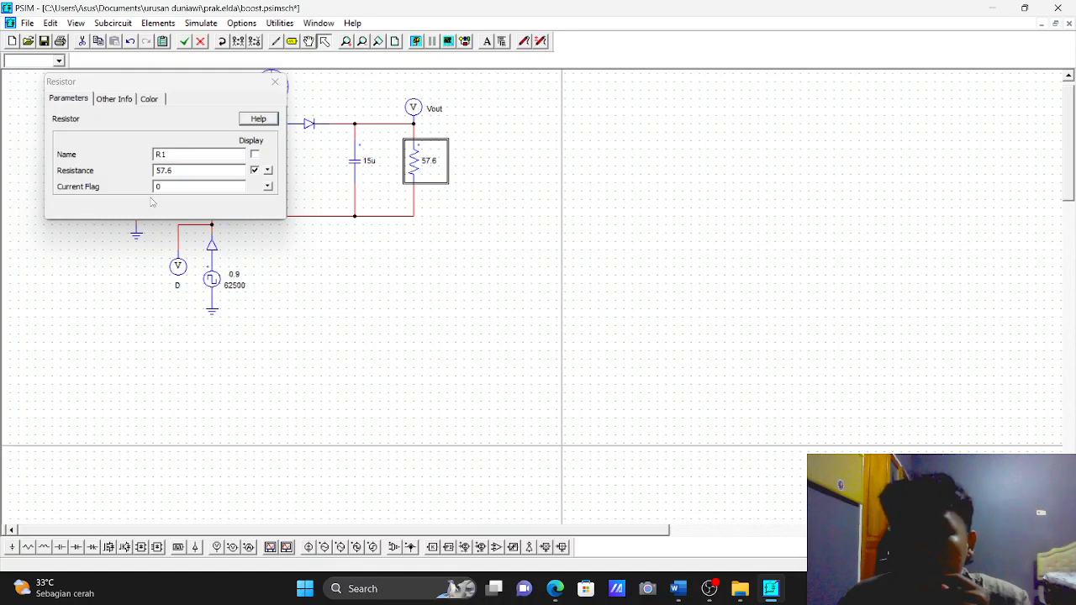
click(274, 81)
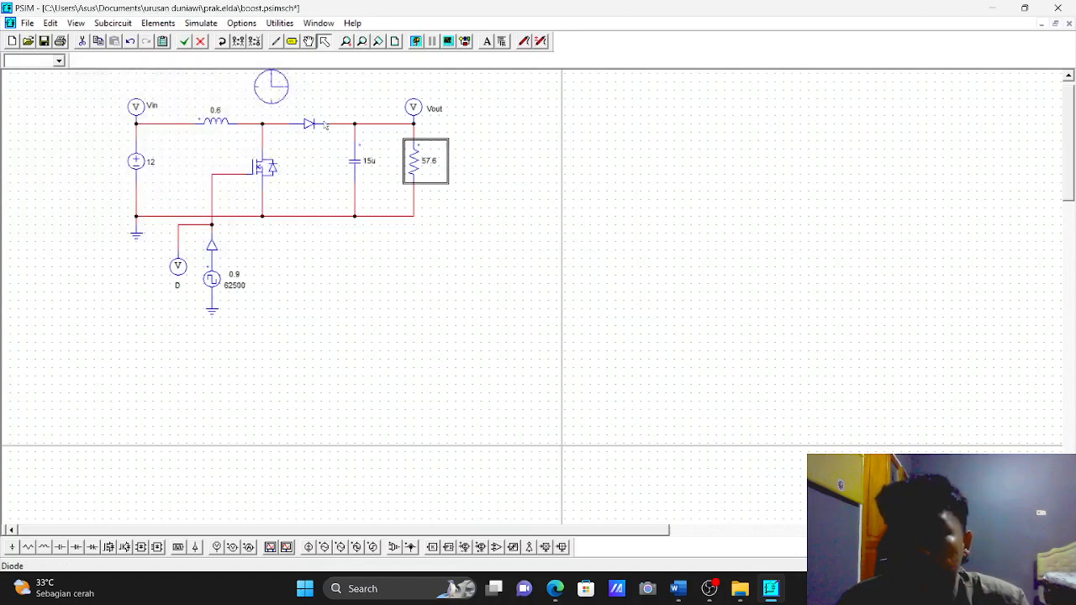
double_click(357, 166)
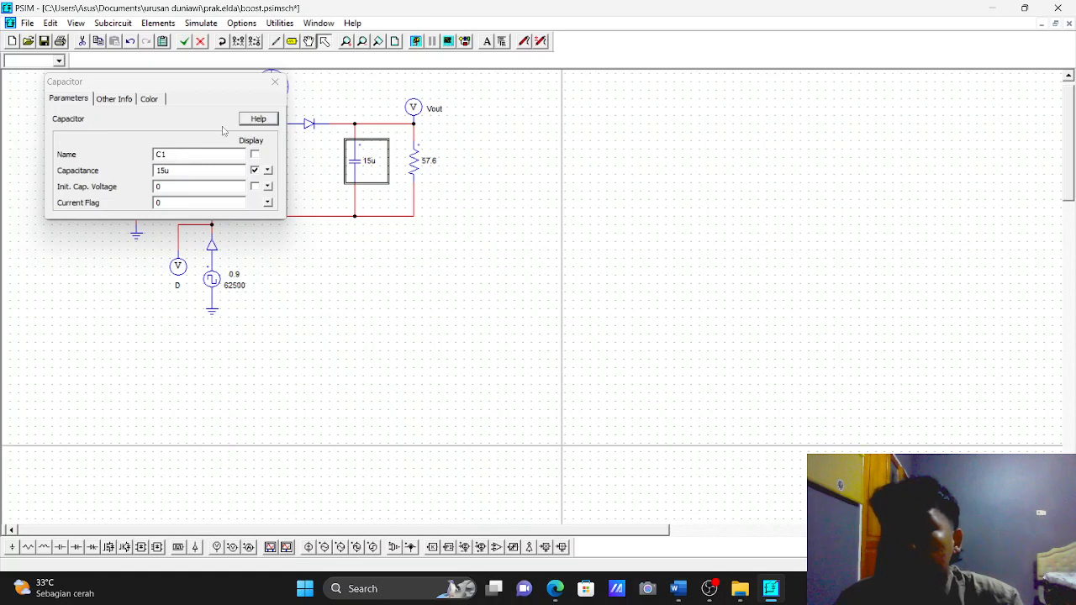
click(272, 83)
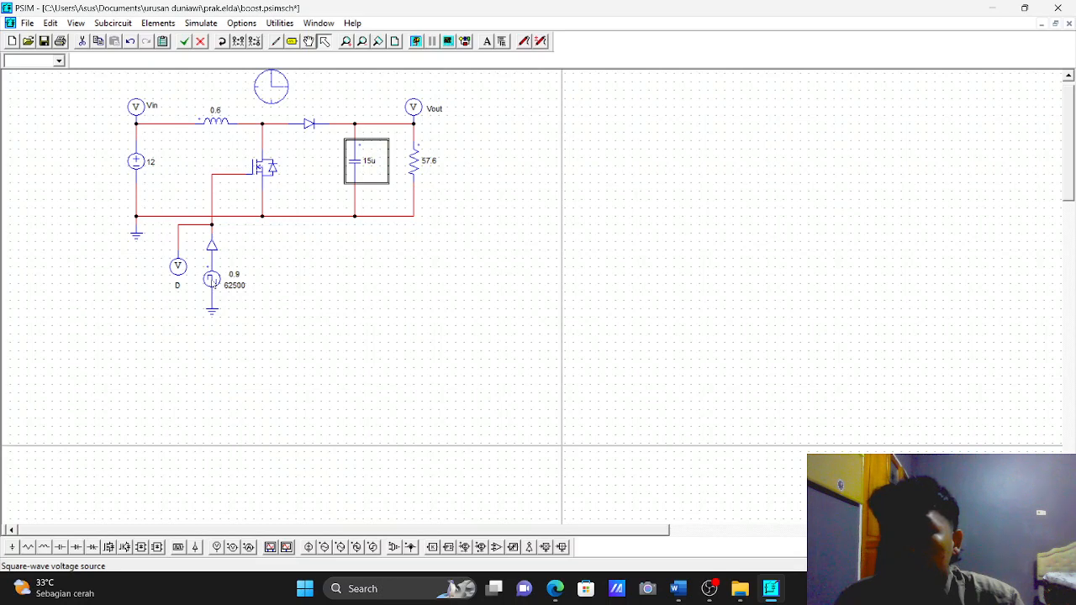
Set the duty cycle of the square-wave voltage source to 0.
double_click(212, 283)
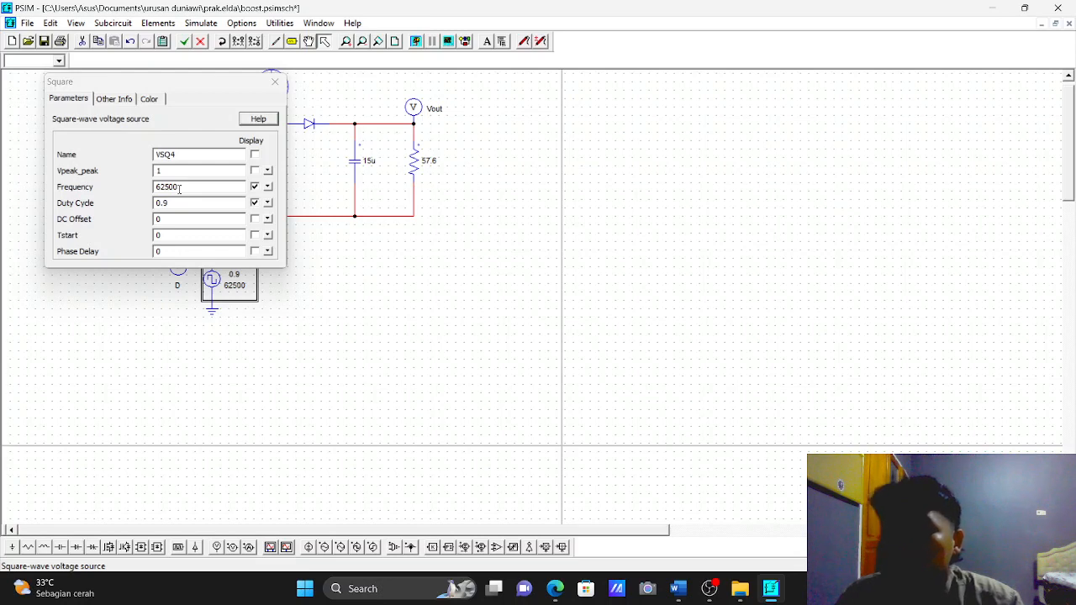
click(176, 213)
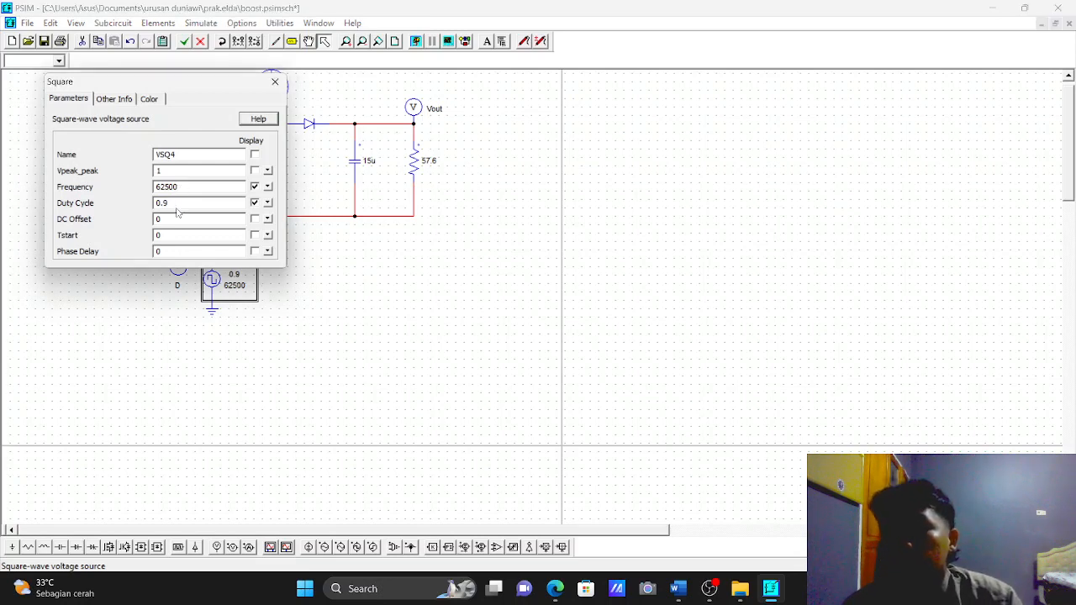
key(BackSpace)
key(BackSpace)
key(BackSpace)
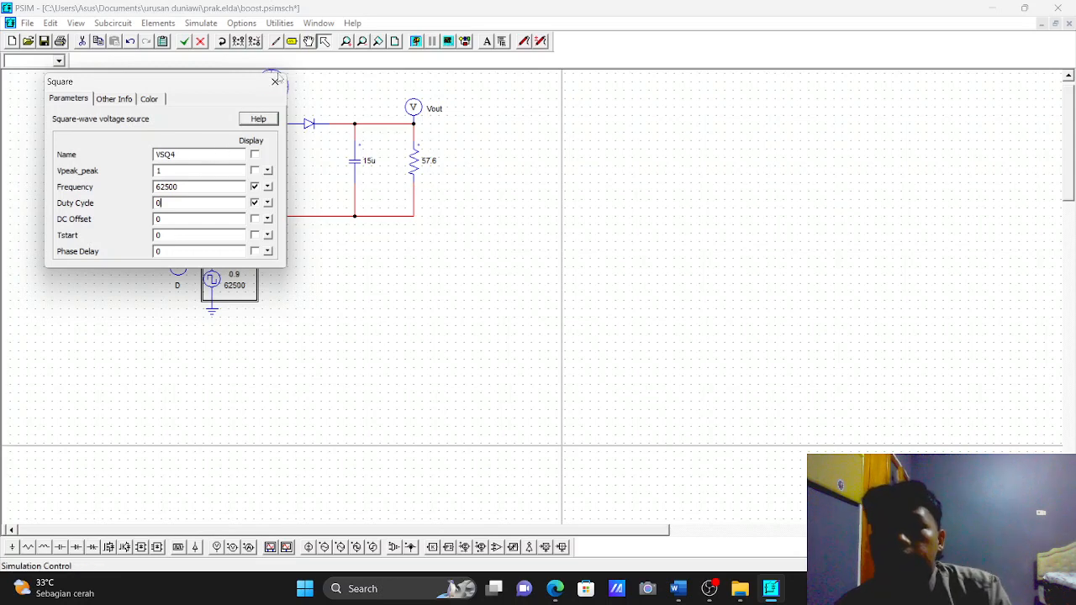
click(275, 81)
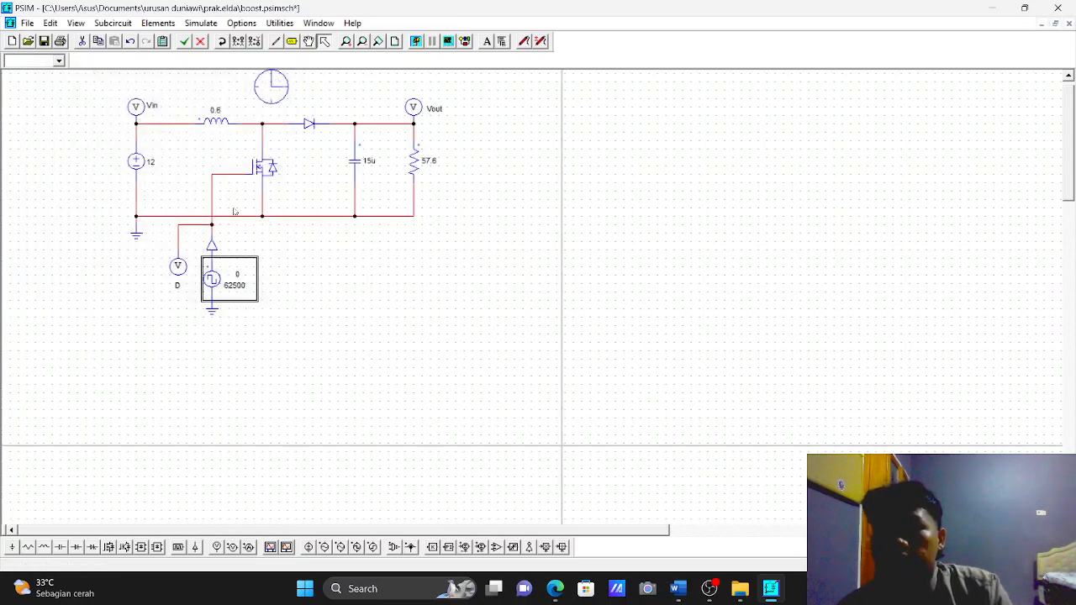
After checking the simulation control parameters, run the boost converter simulation and plot D in Simview.
double_click(271, 91)
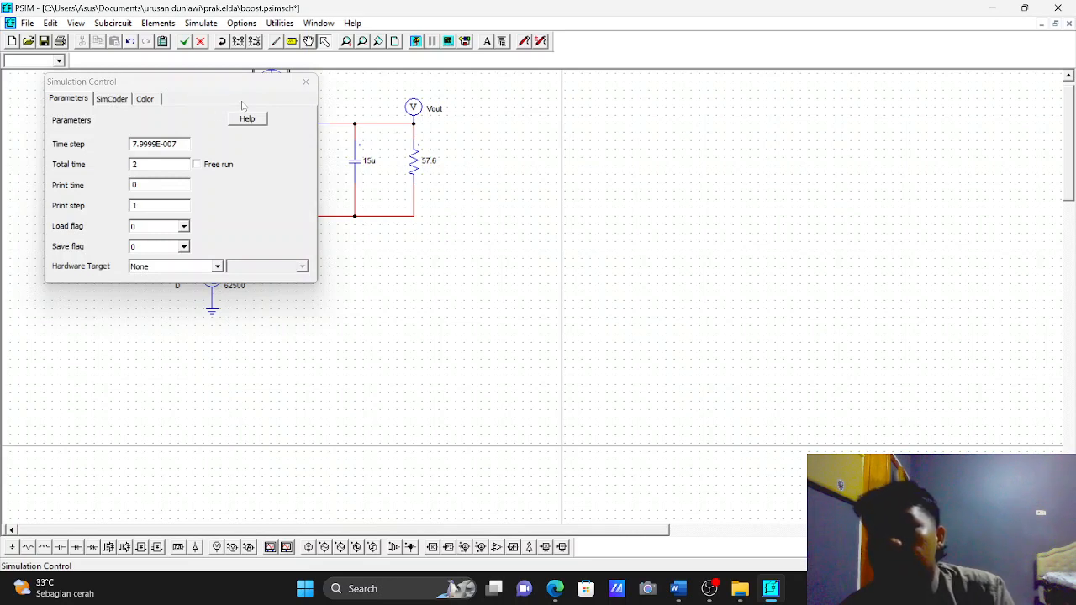
click(306, 81)
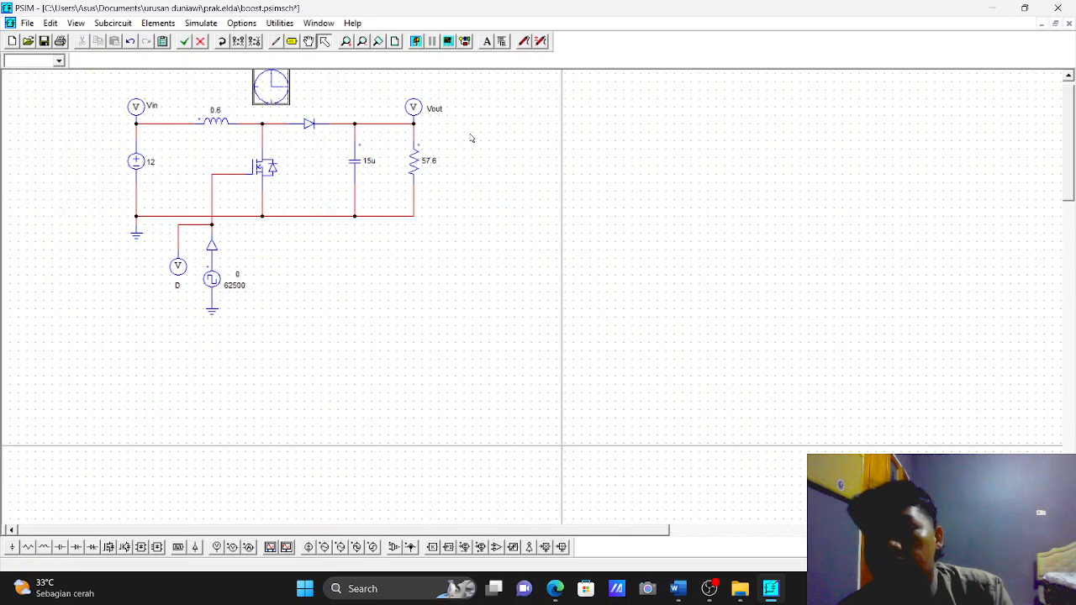
click(417, 42)
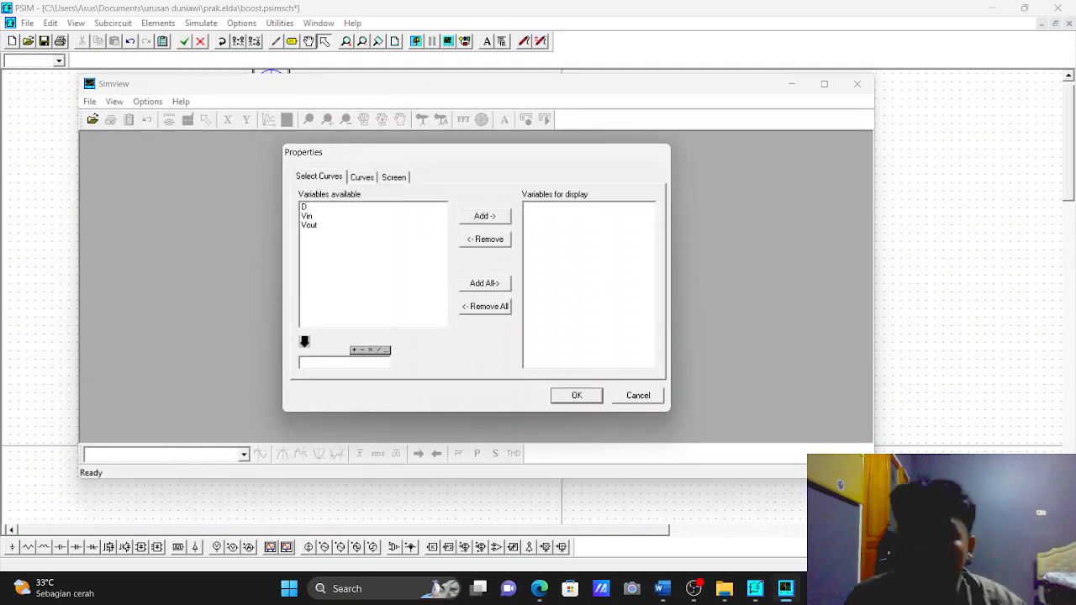
click(334, 211)
click(576, 397)
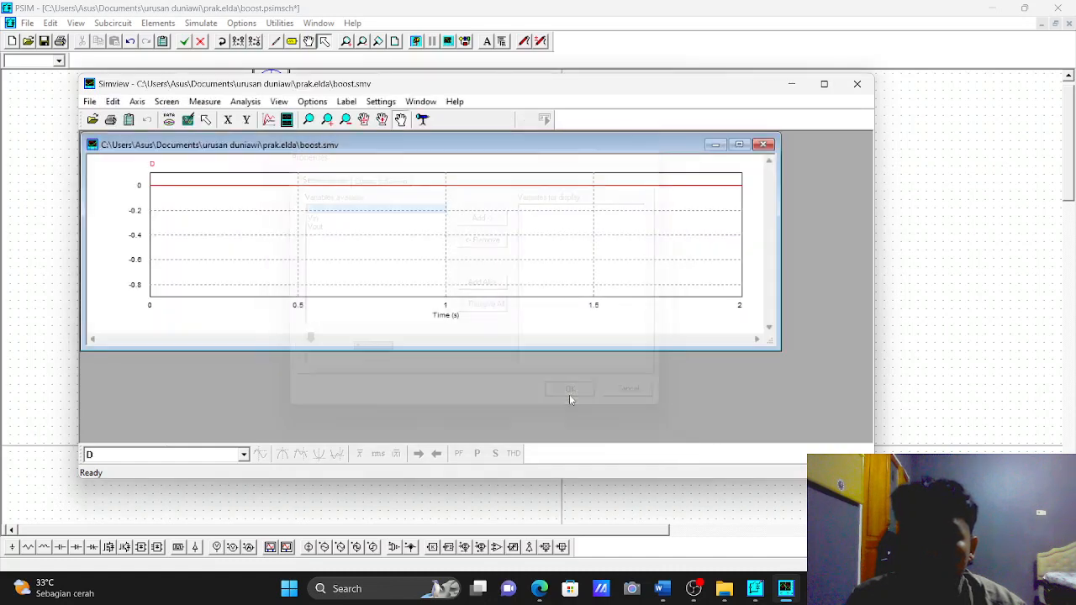
Add separate plot screens for Vin and Vout and enlarge the waveform display to full screen.
click(286, 121)
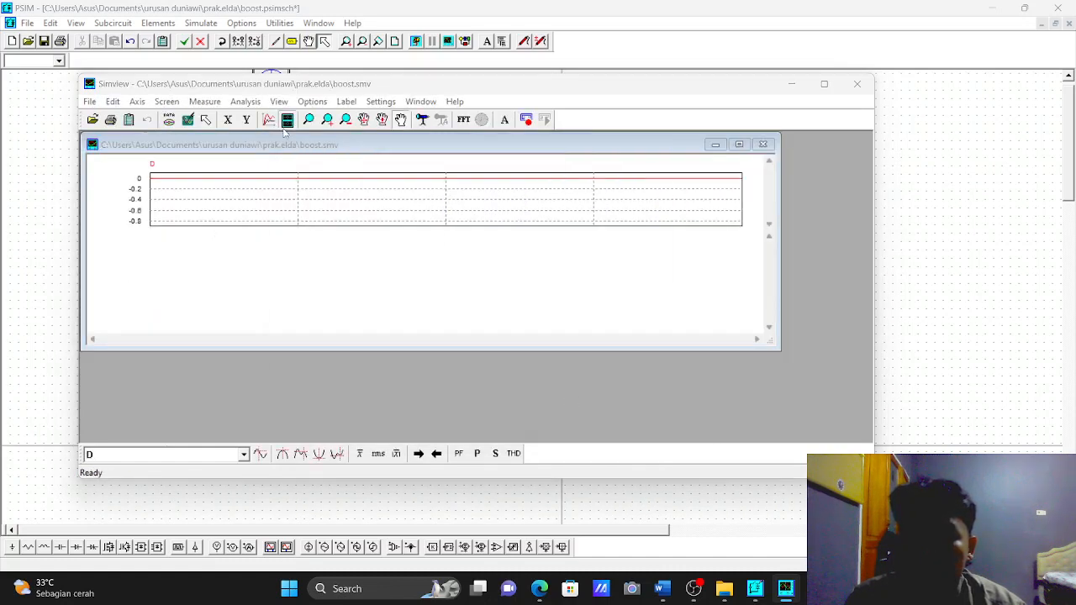
click(316, 217)
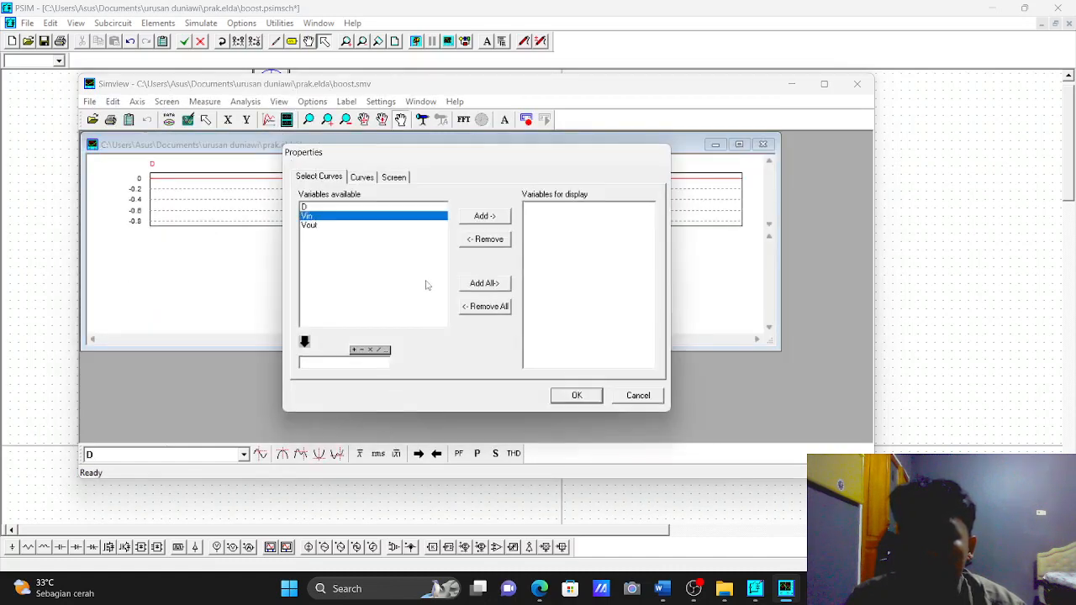
click(577, 395)
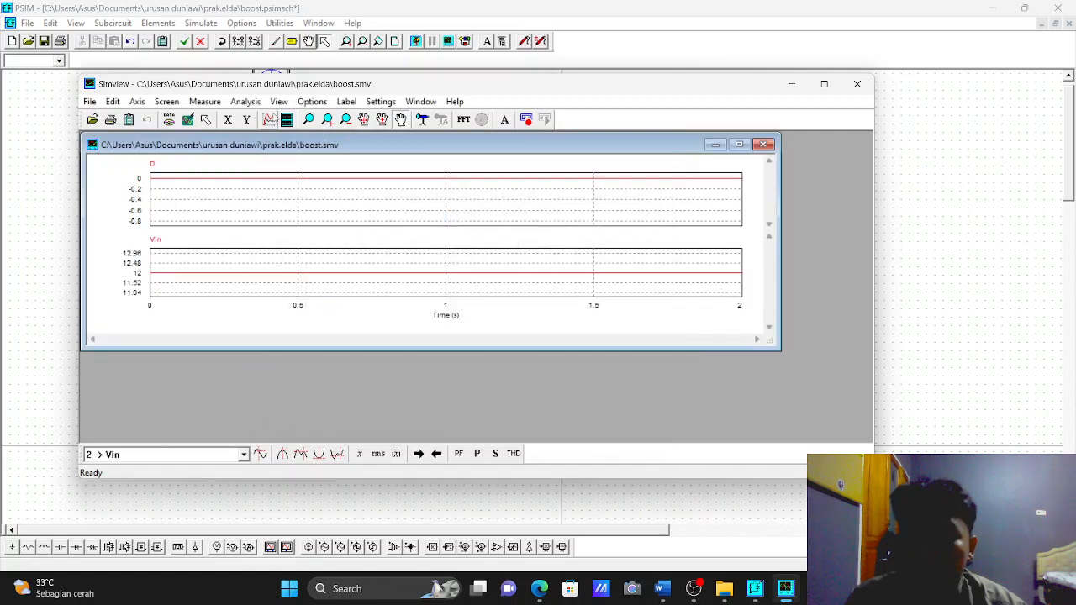
click(286, 121)
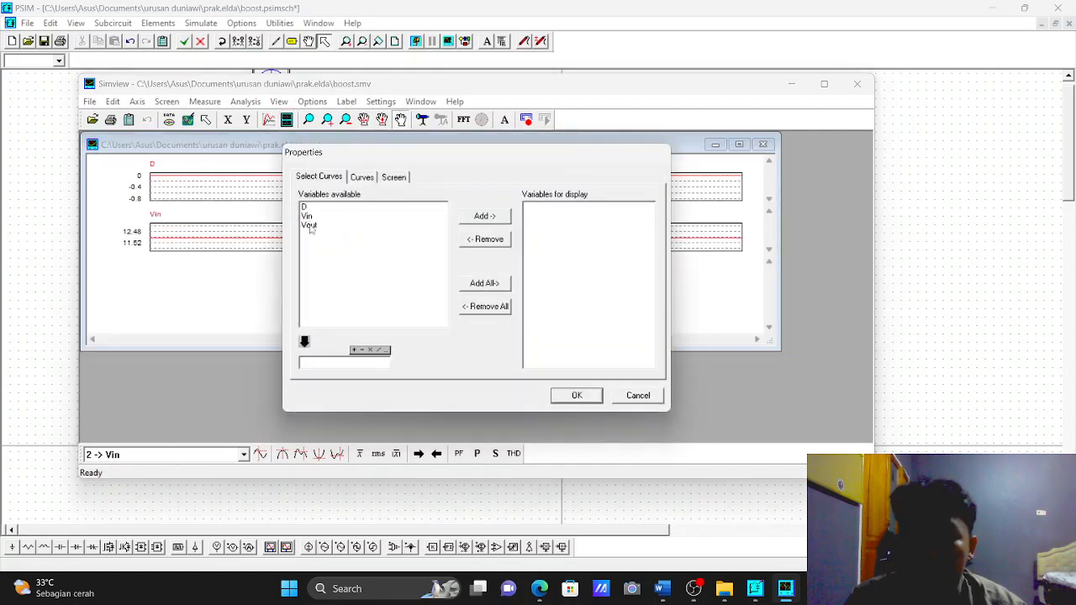
click(310, 226)
click(564, 399)
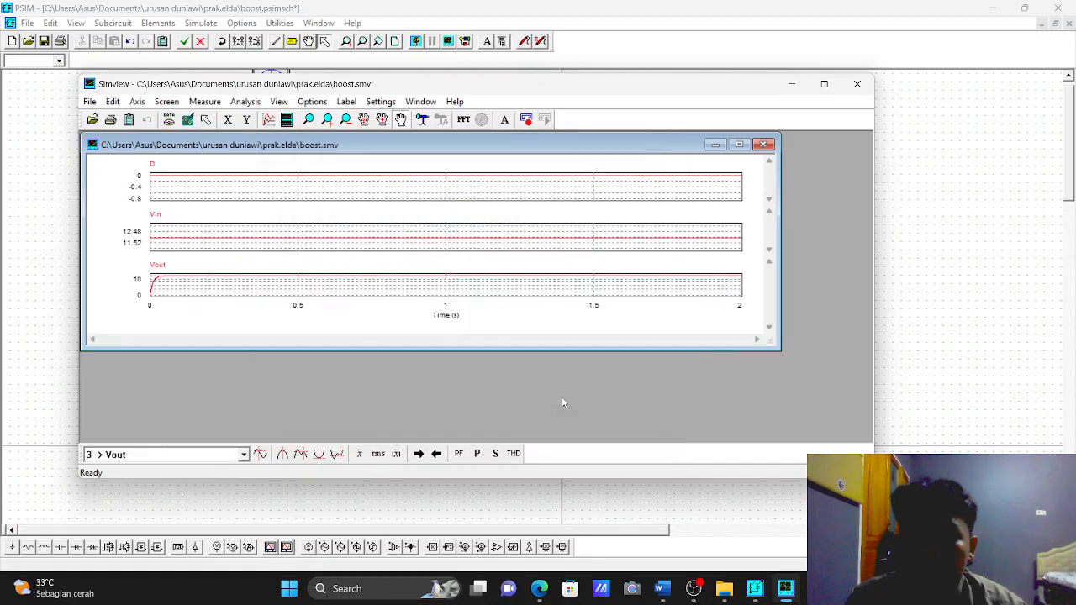
click(738, 145)
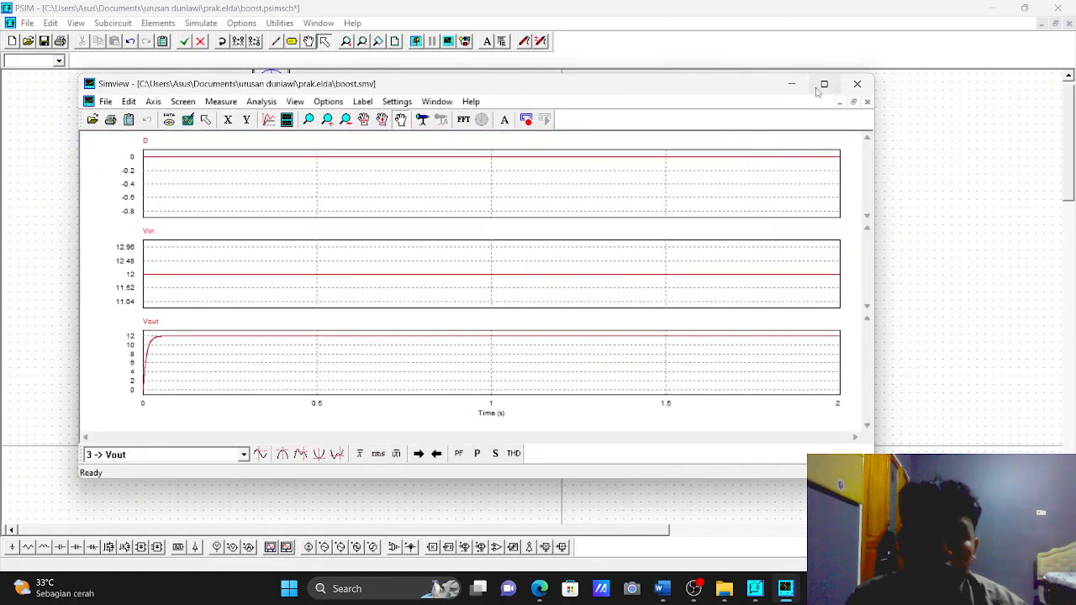
click(820, 86)
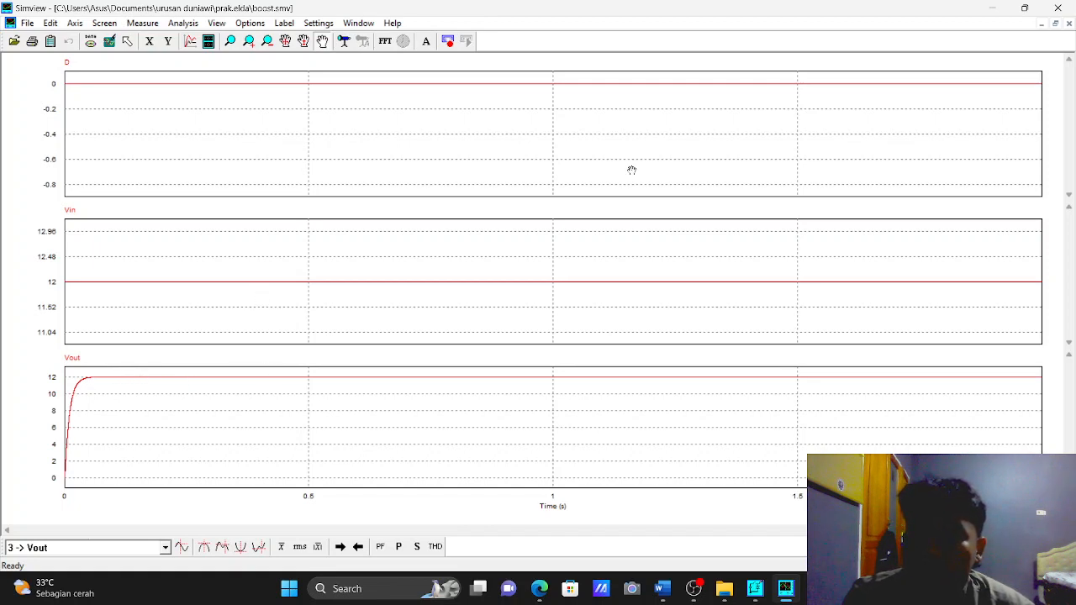
Return to the boost schematic in PSIM and consult the boost converter instructions in the practicum PDF.
click(1024, 9)
click(677, 112)
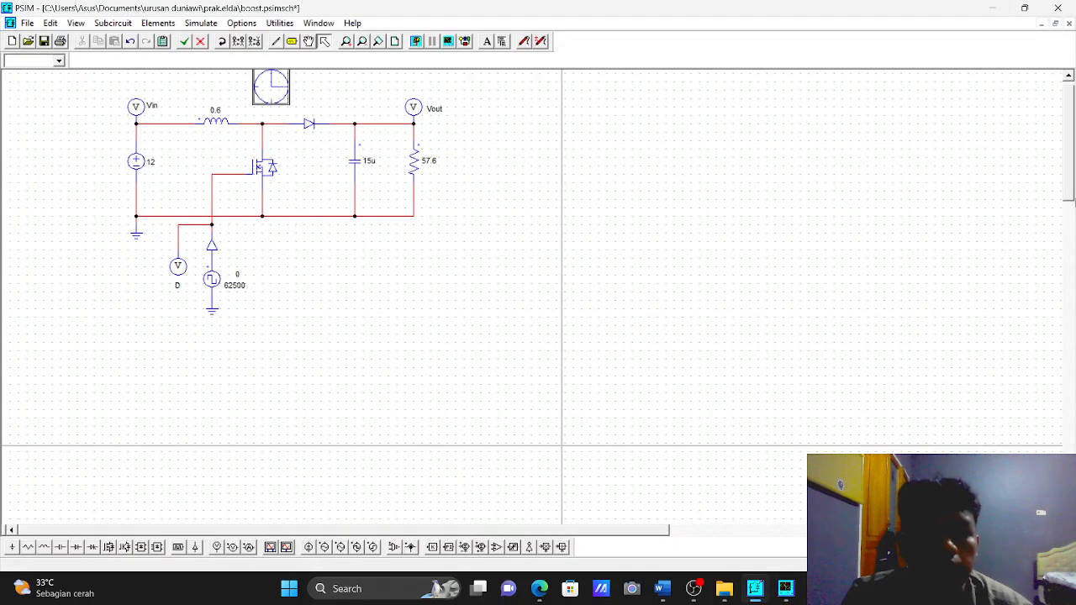
drag(1069, 197, 1072, 172)
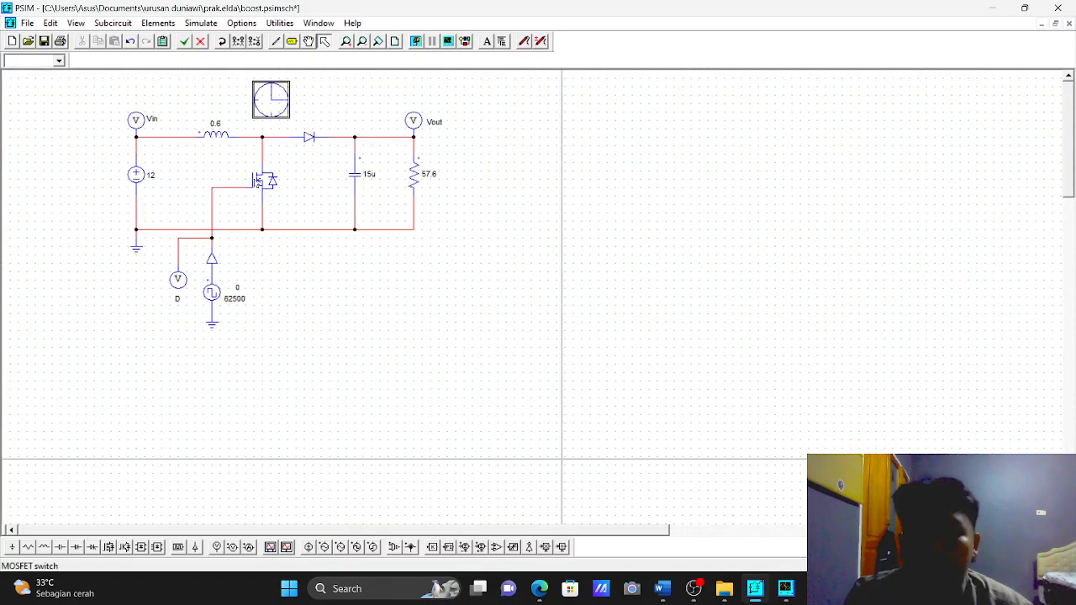
click(538, 593)
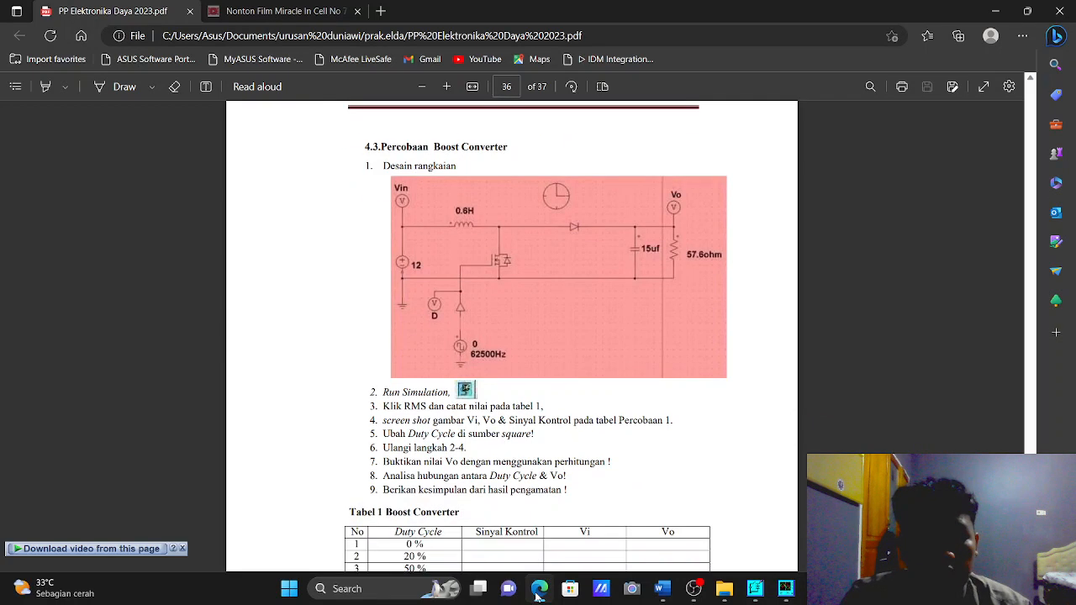
Check the duty cycle table in the practicum PDF, return to PSIM and set the square-wave voltage source's duty cycle to 0.9.
scroll(538, 593, down, 3)
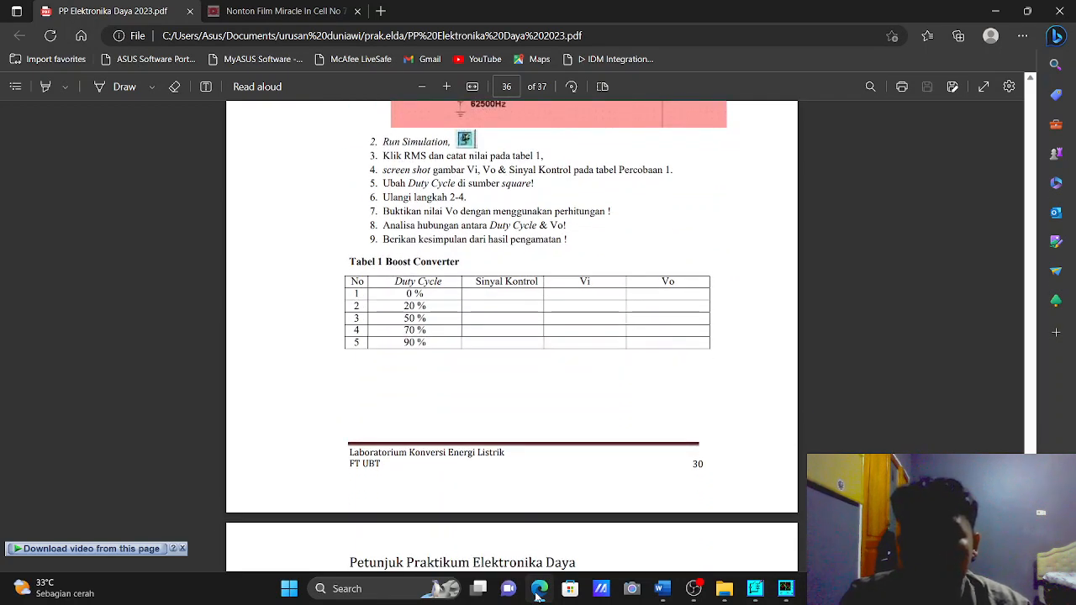
click(538, 593)
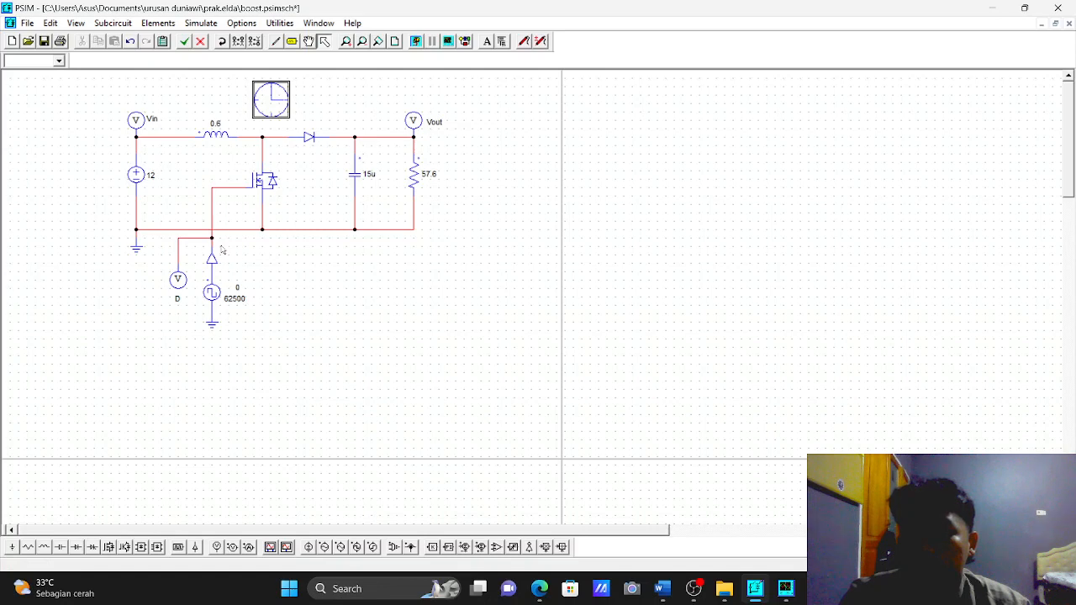
double_click(212, 293)
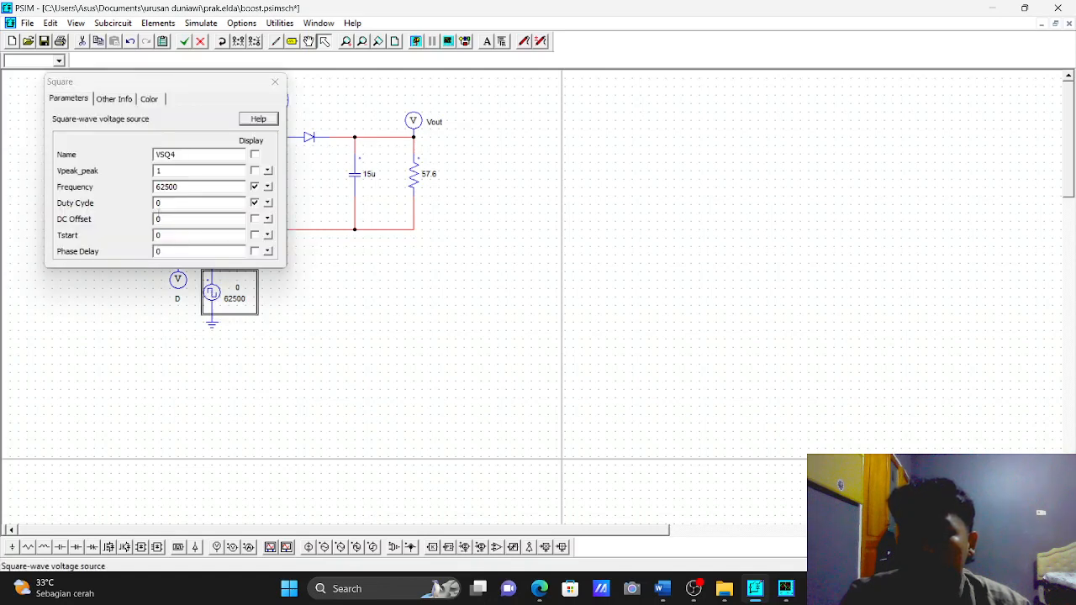
click(164, 203)
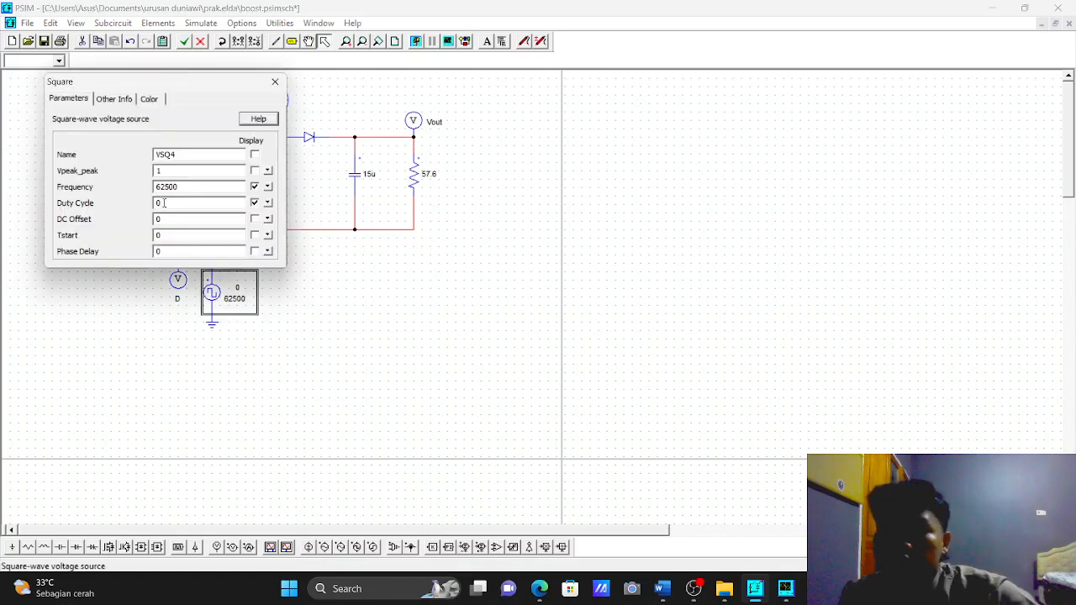
text(.9)
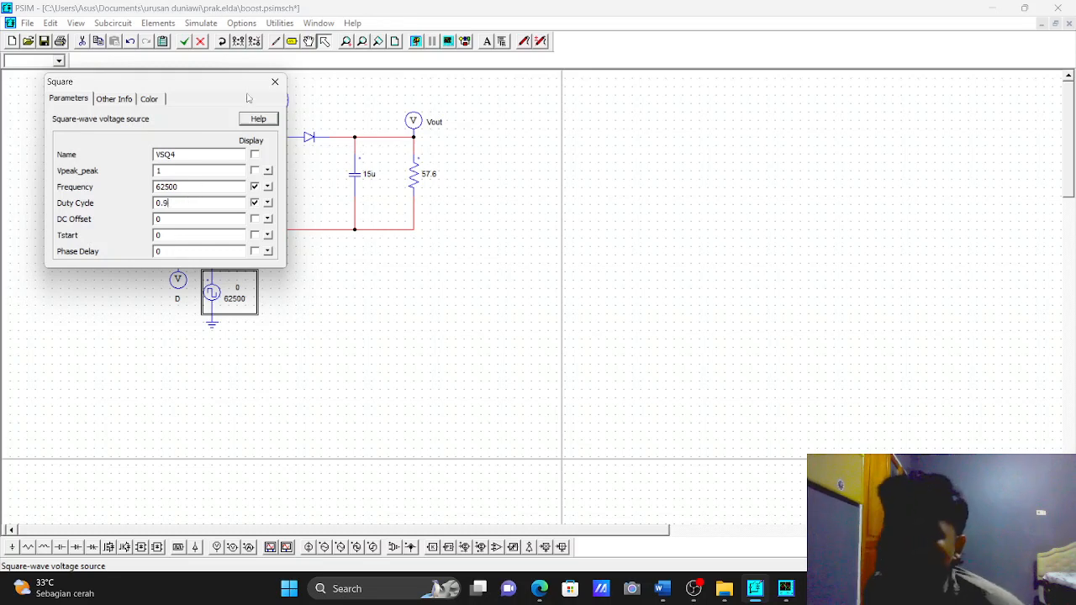
click(272, 82)
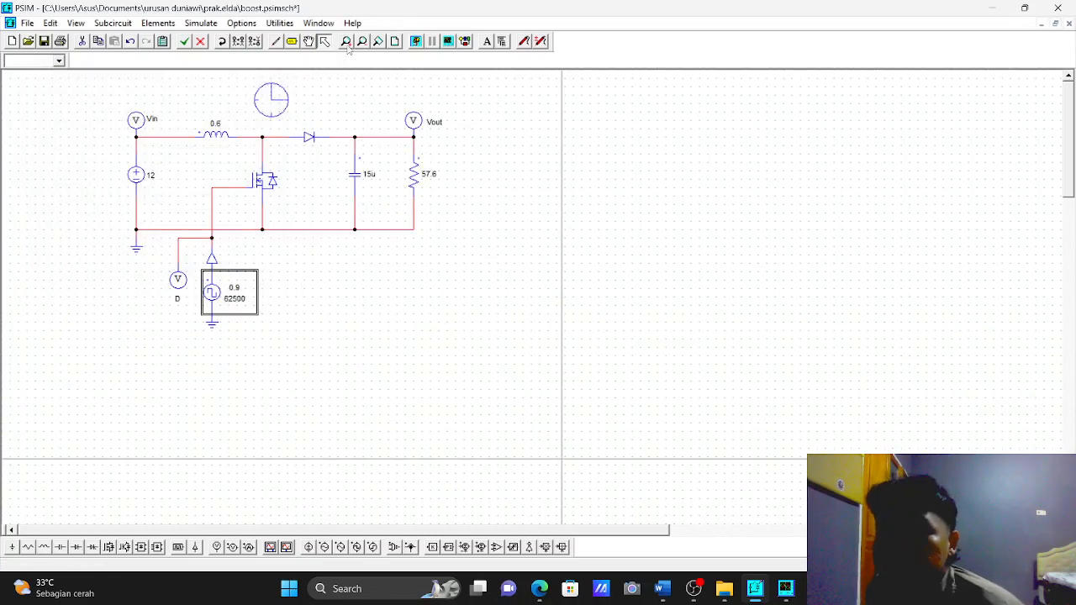
Run the boost converter simulation and view the D, Vin and Vout waveforms full screen.
click(416, 42)
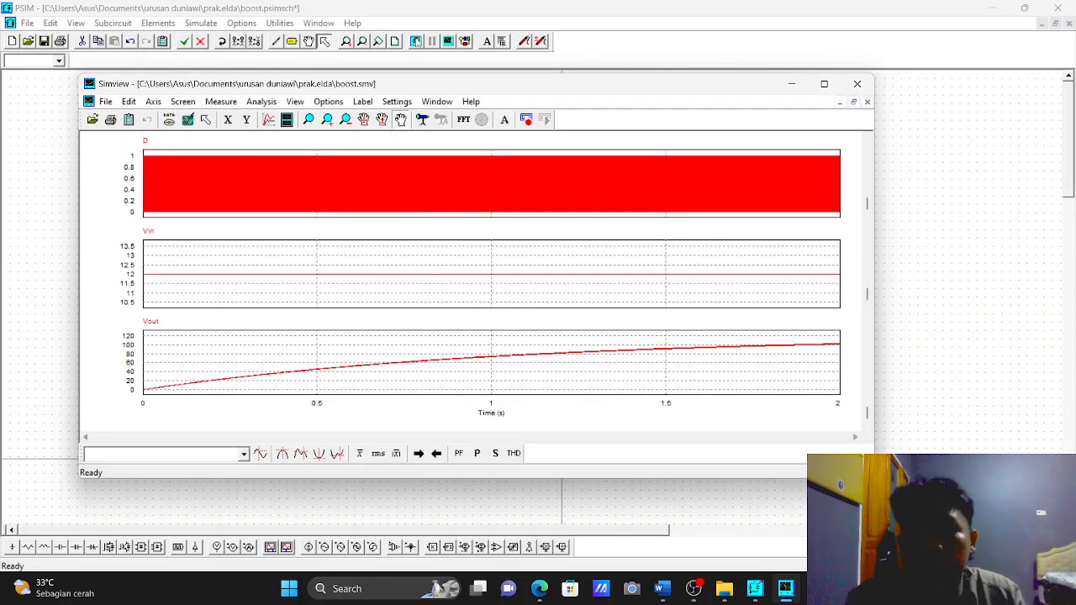
click(824, 84)
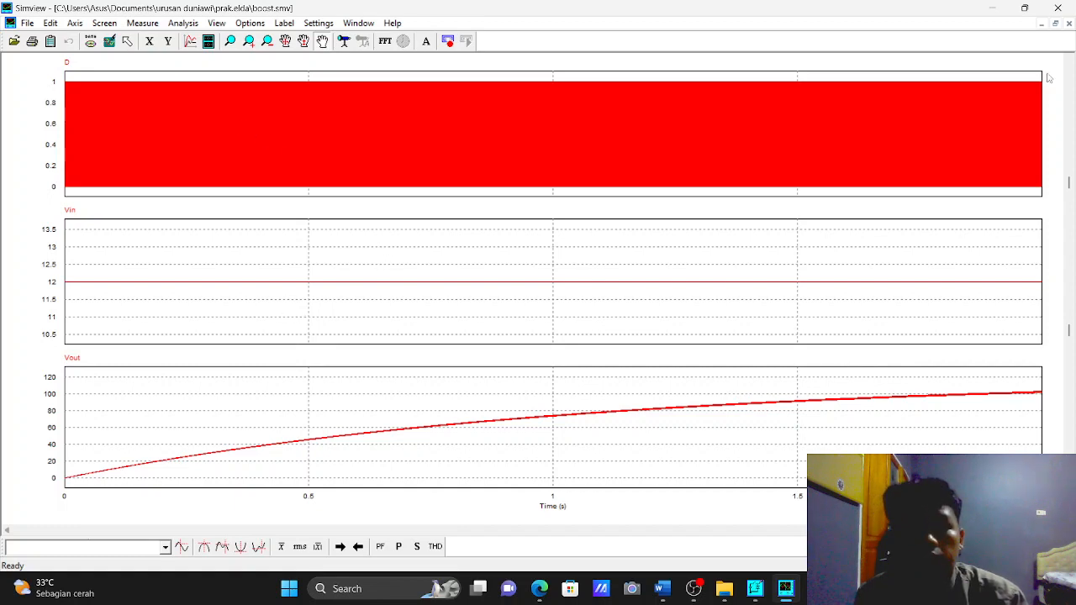
click(983, 10)
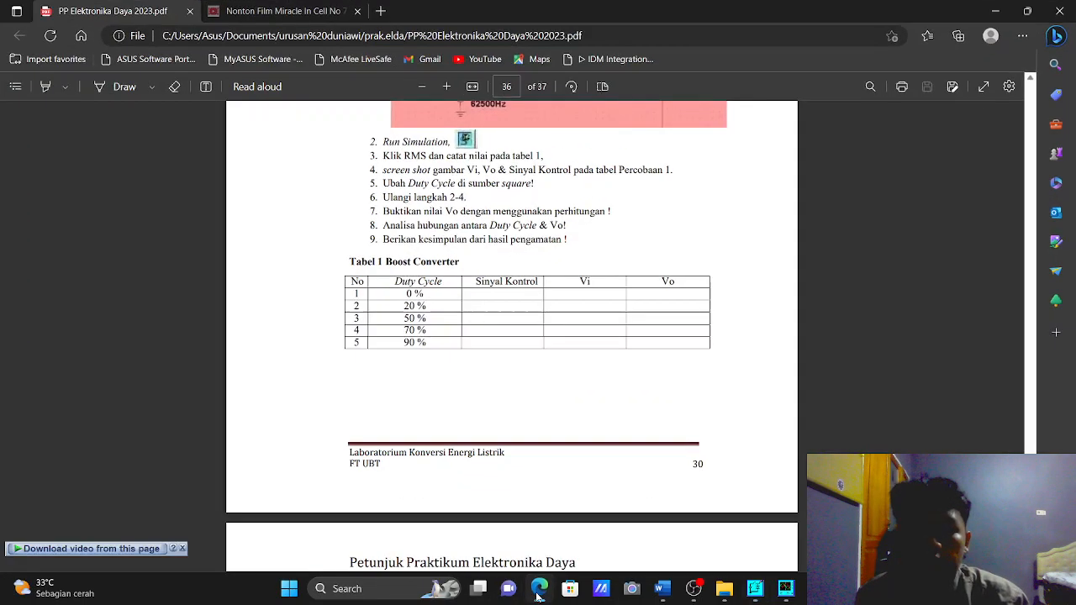
Switch to the practicum PDF and examine the circuit design and instructions of experiment 4.4, the buck converter.
click(539, 590)
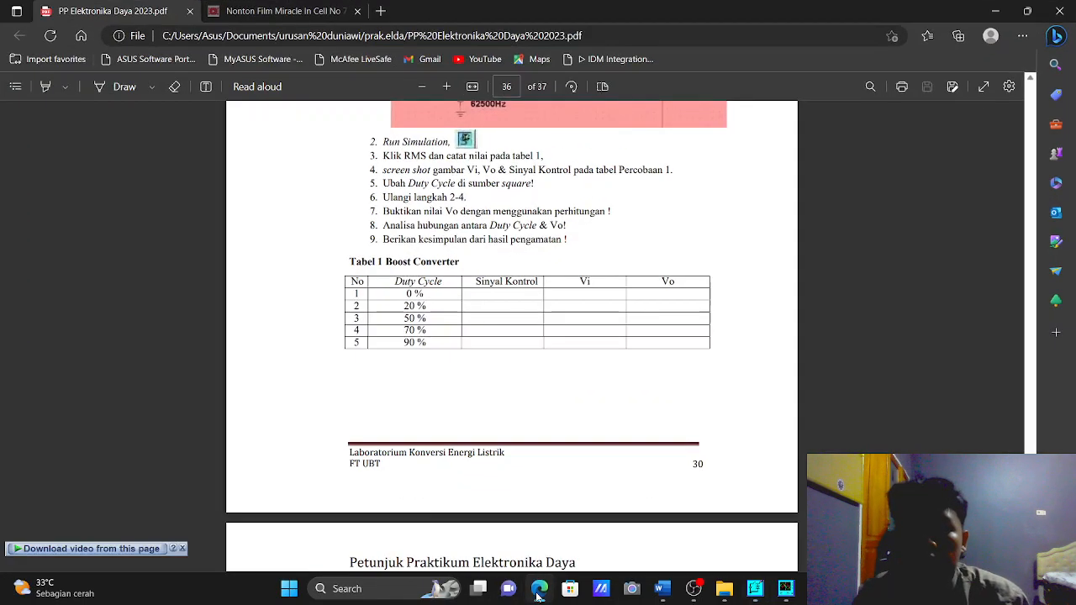
key(Down)
key(Down)
key(Down)
key(Down)
key(Down)
key(Down)
key(Down)
key(Down)
key(Down)
key(Down)
key(Down)
key(Down)
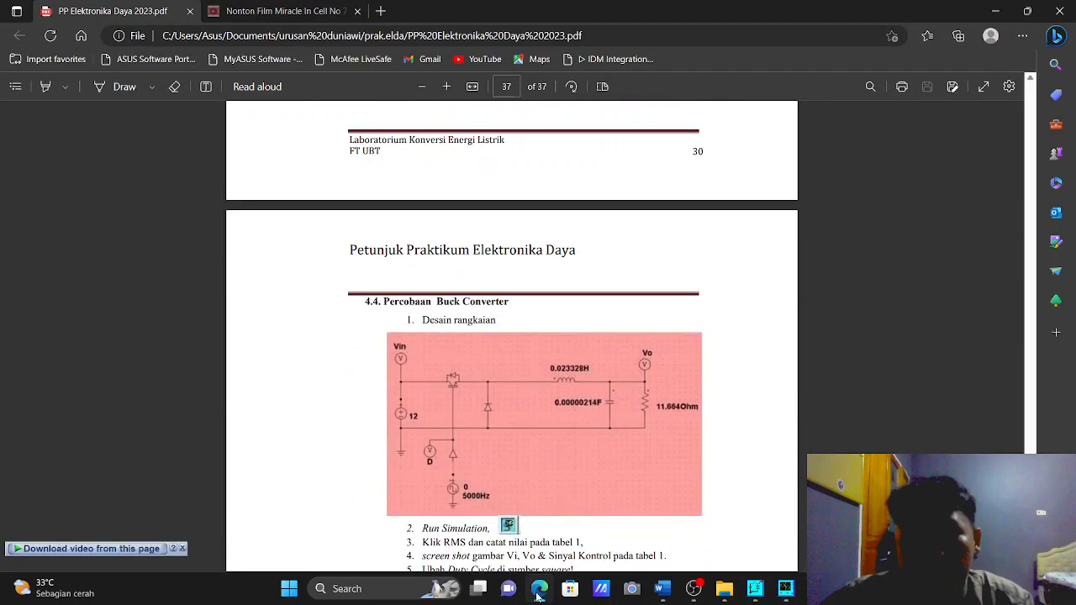
key(Down)
key(Down)
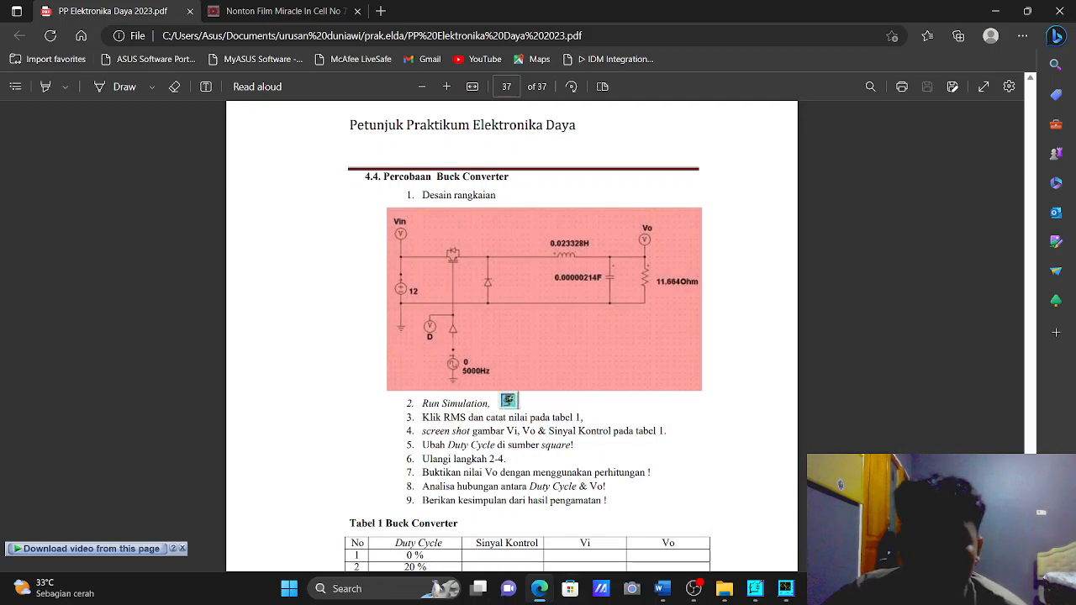
Return to the boost schematic in PSIM and delete the 0.6 inductor from the upper line.
mouse_move(725, 590)
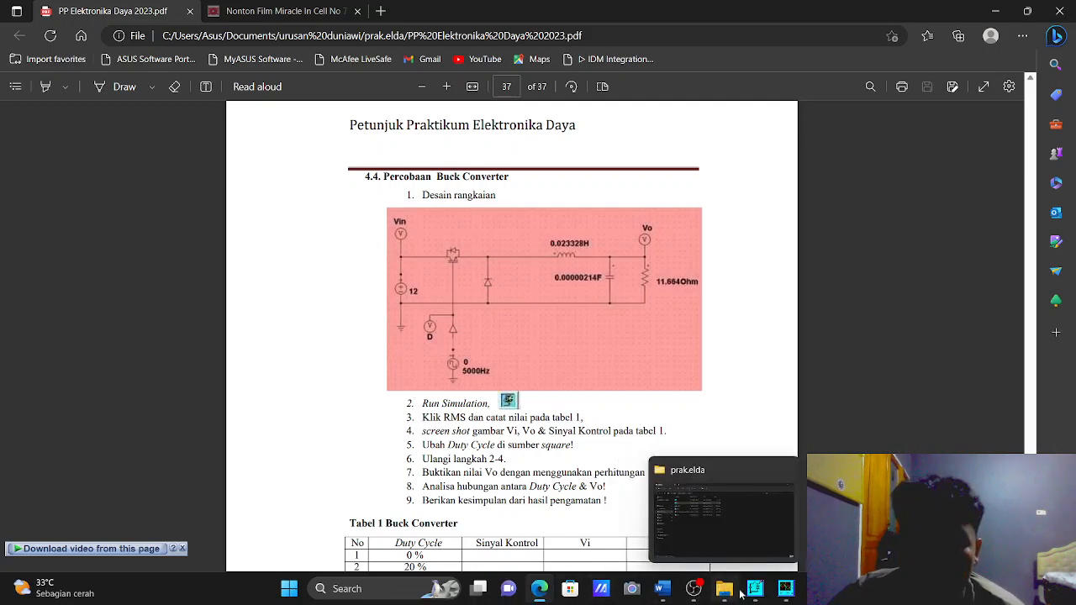
click(755, 589)
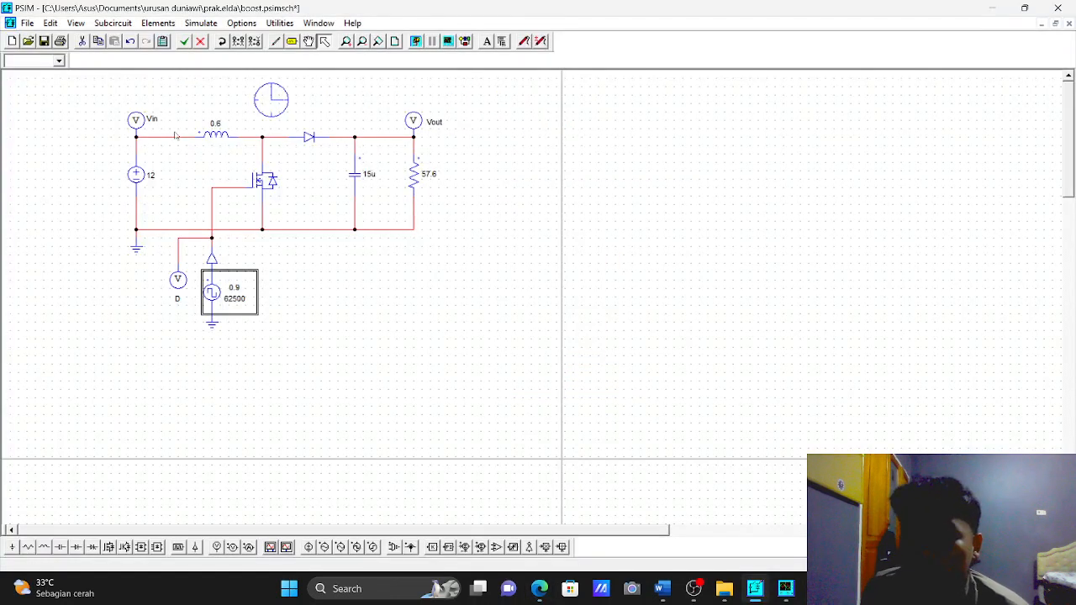
click(209, 134)
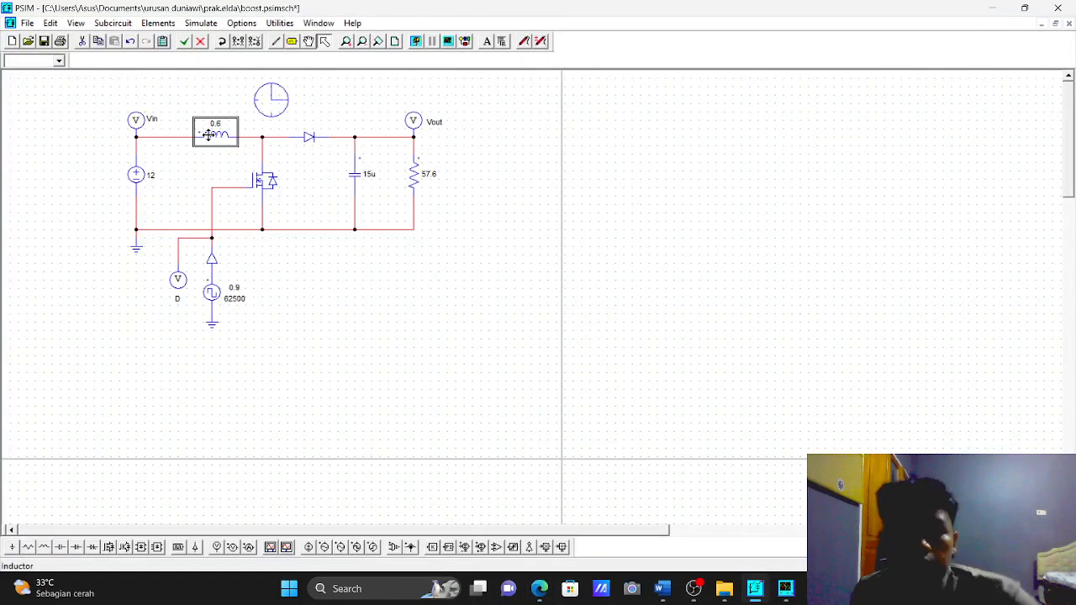
key(Delete)
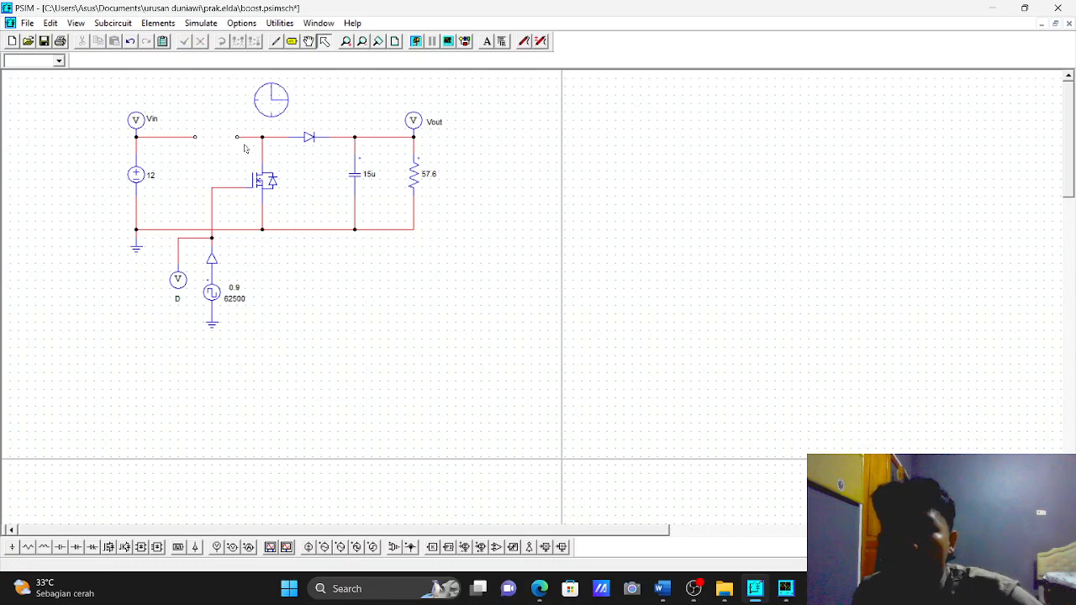
Move the MOSFET into the gap left by the inductor and delete the wires that connected it to the upper line.
click(261, 180)
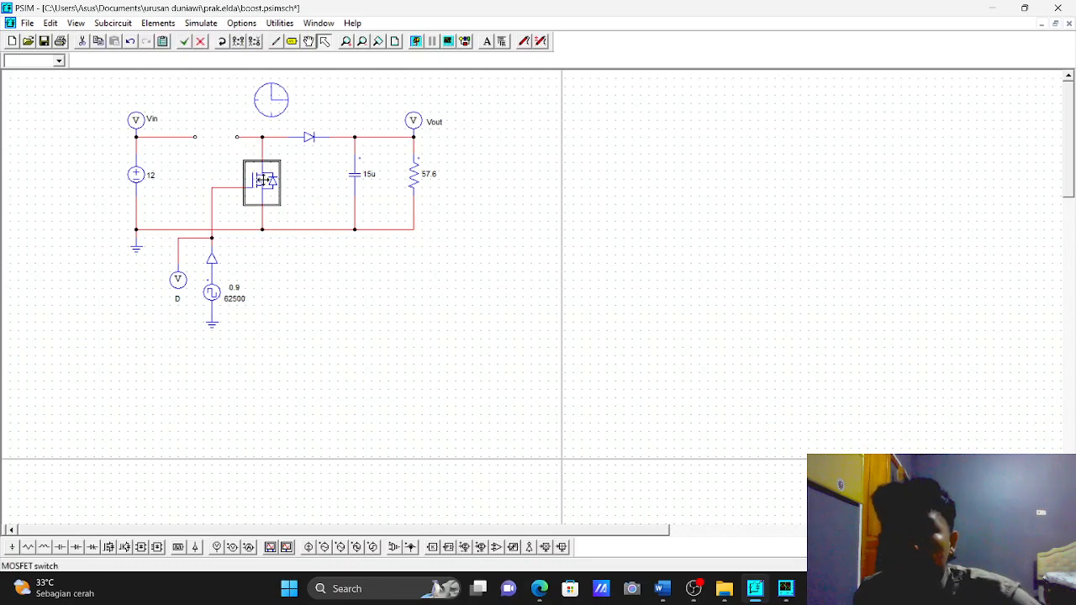
drag(261, 180, 214, 136)
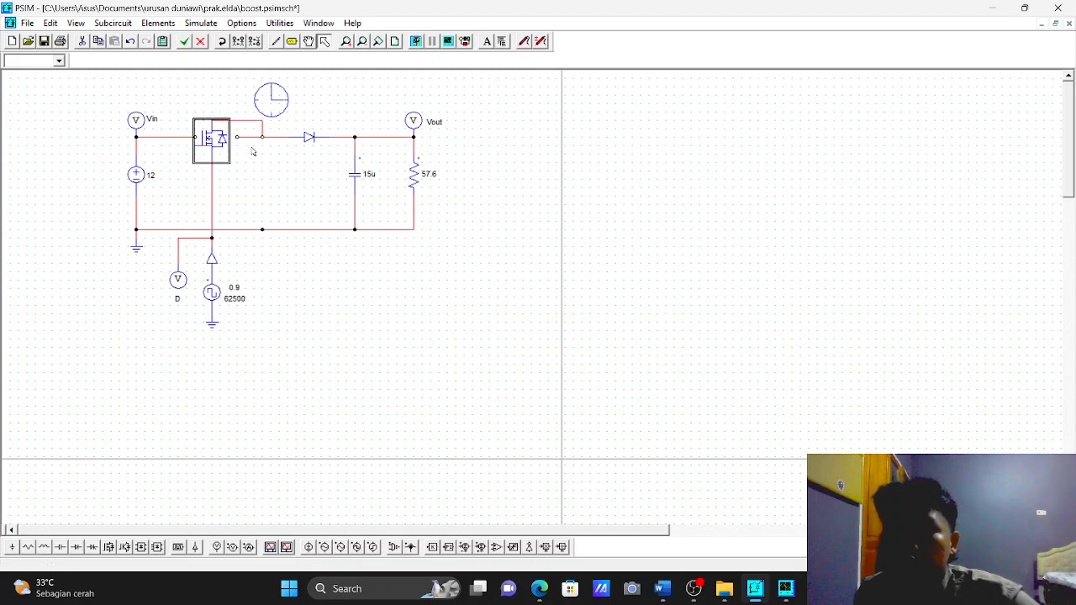
click(247, 125)
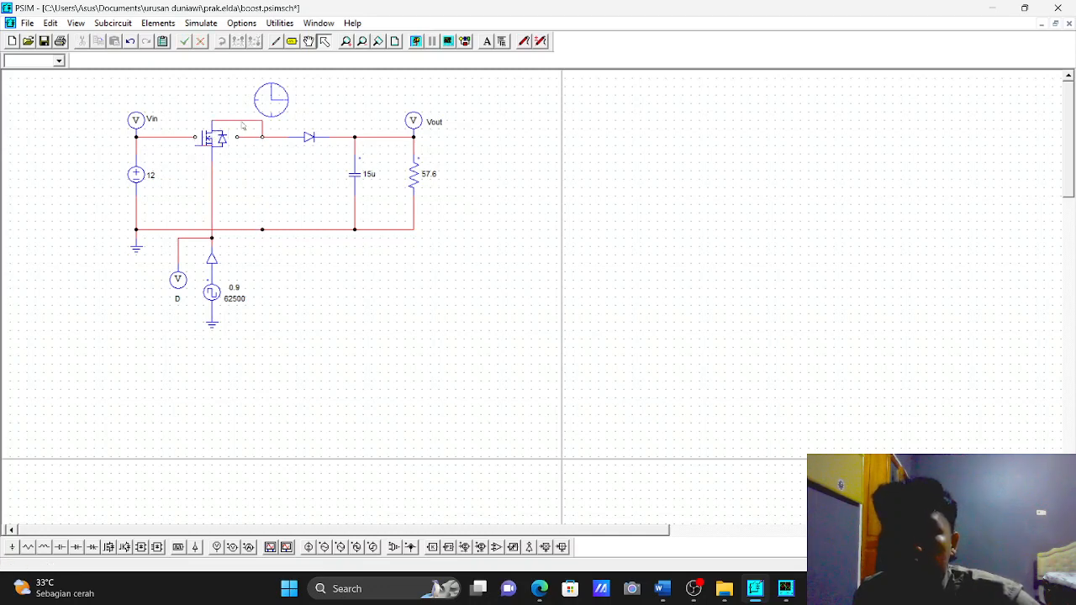
click(240, 121)
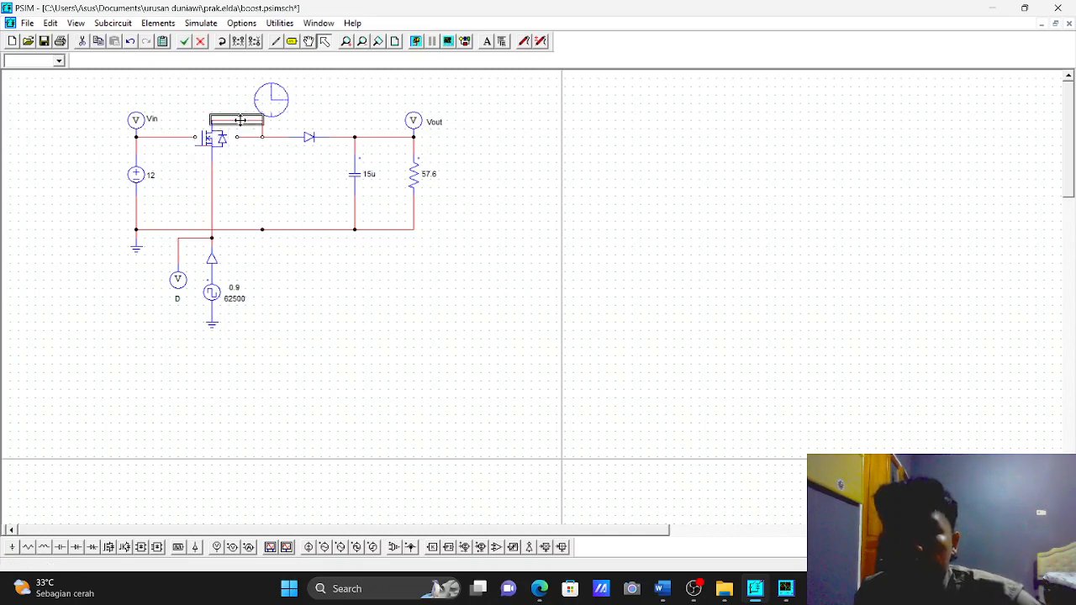
key(Delete)
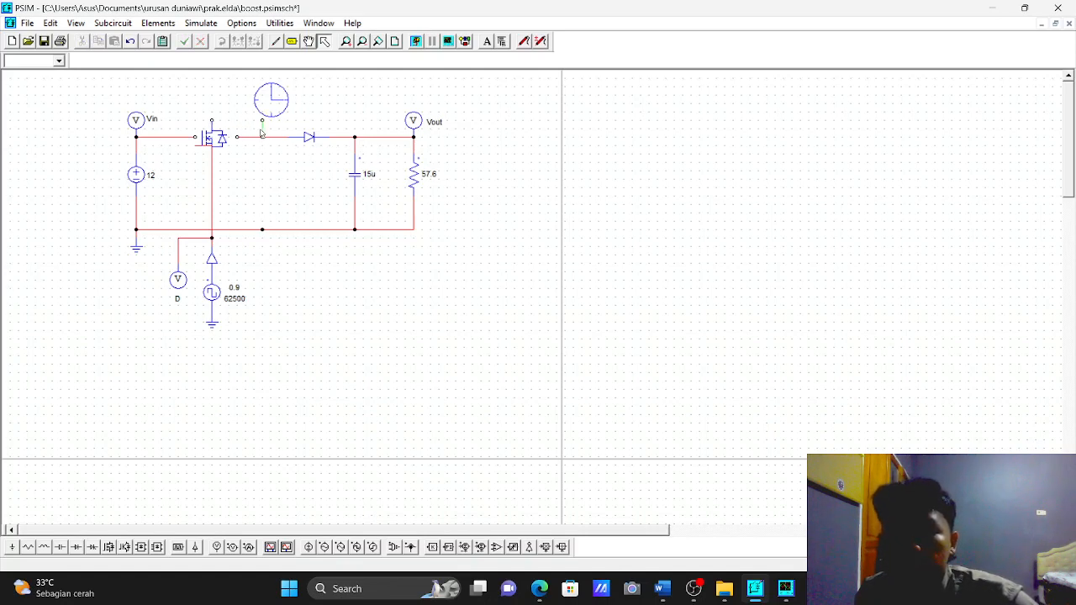
click(263, 130)
key(Delete)
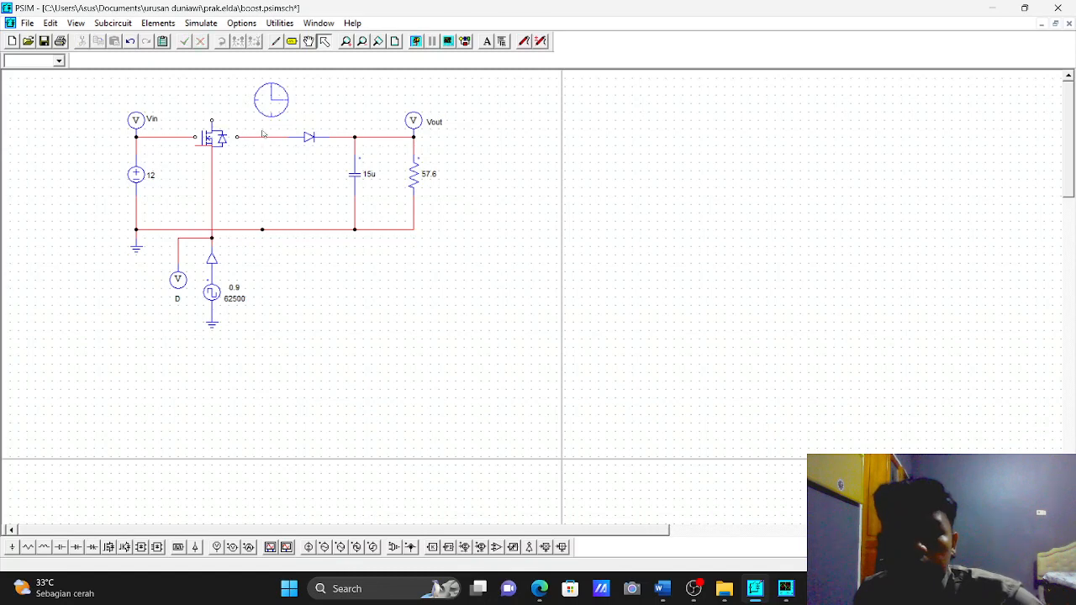
Delete the MOSFET and the short horizontal wire left beside it.
click(218, 143)
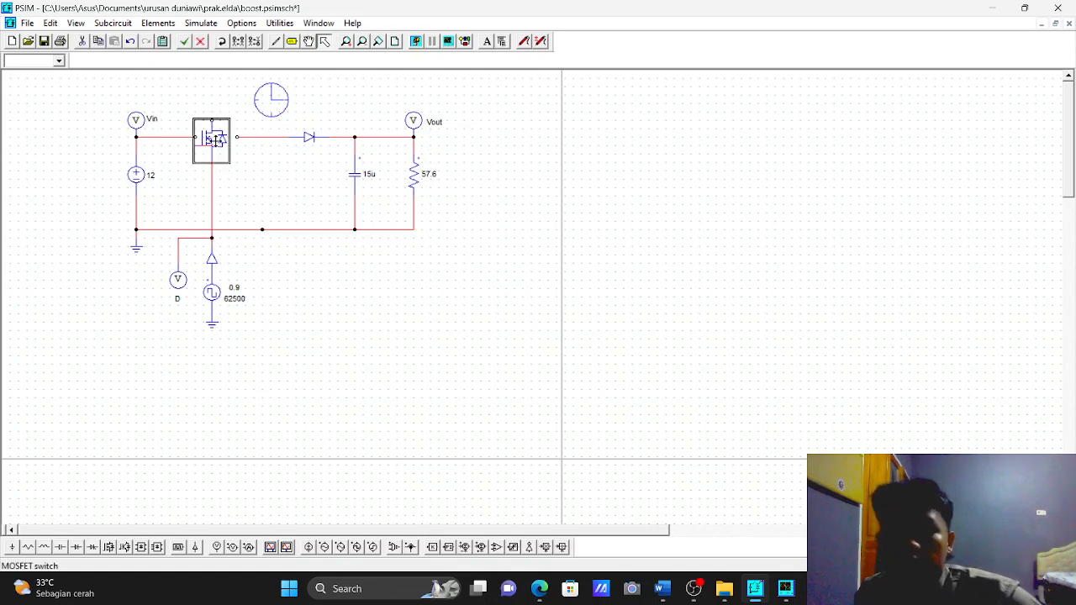
key(Delete)
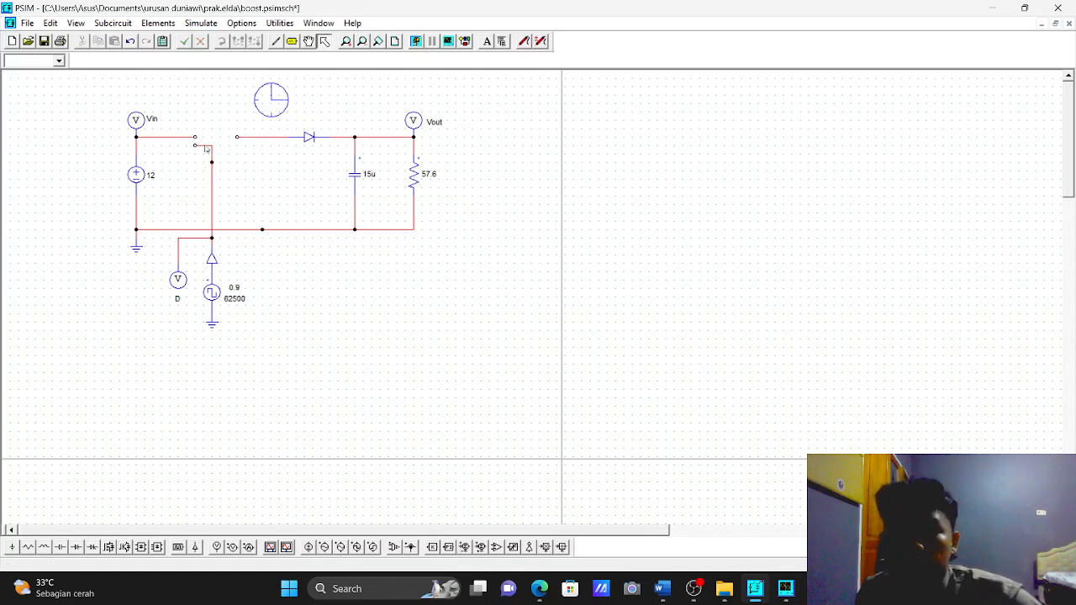
click(205, 148)
key(Delete)
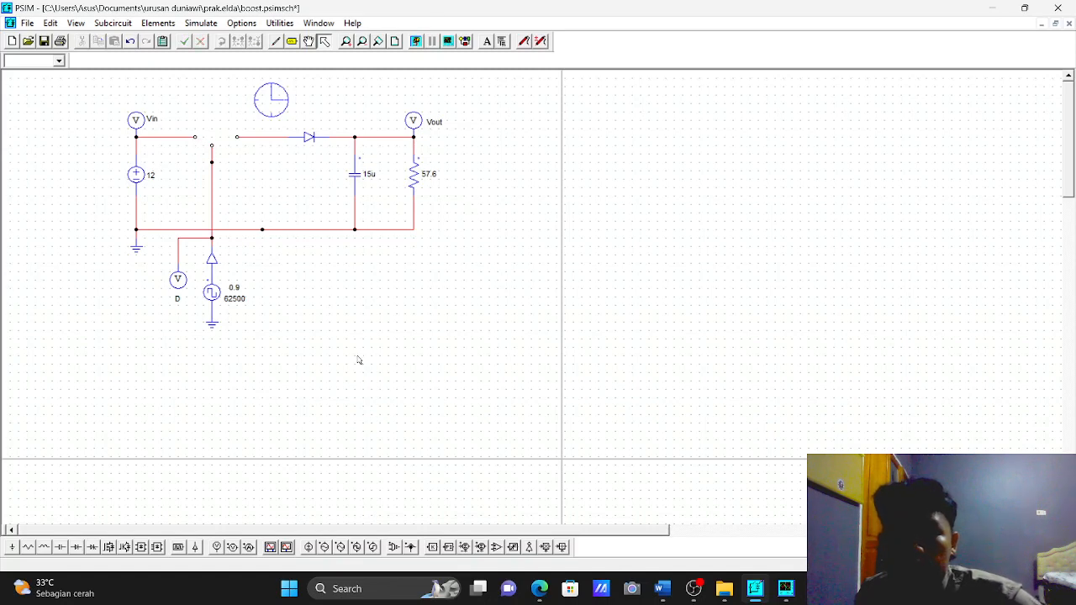
Delete the series diode and place a new diode pointing upward between the upper and lower lines.
click(309, 139)
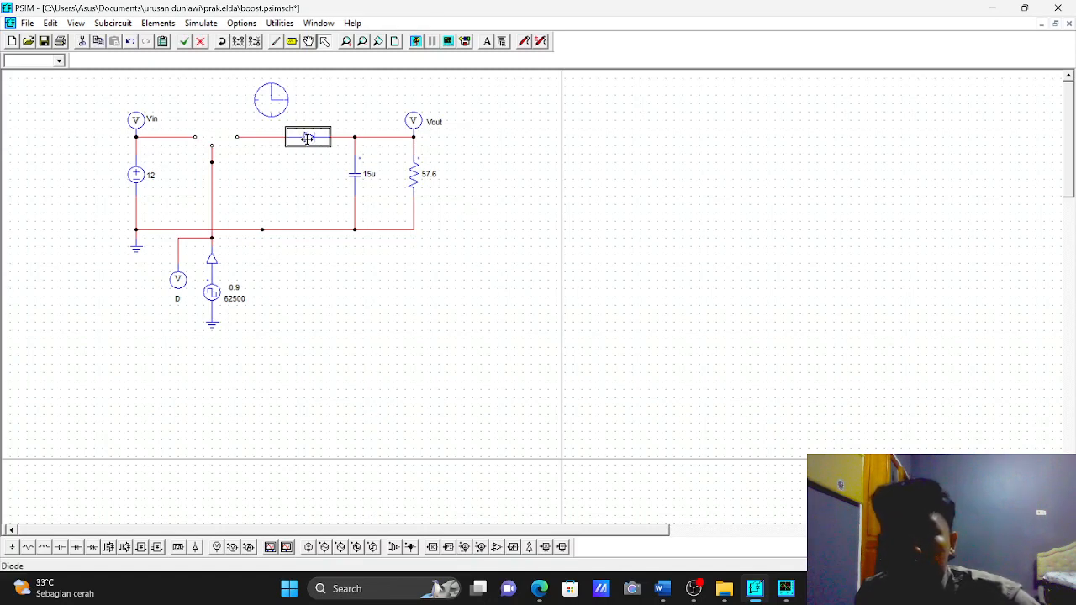
key(Delete)
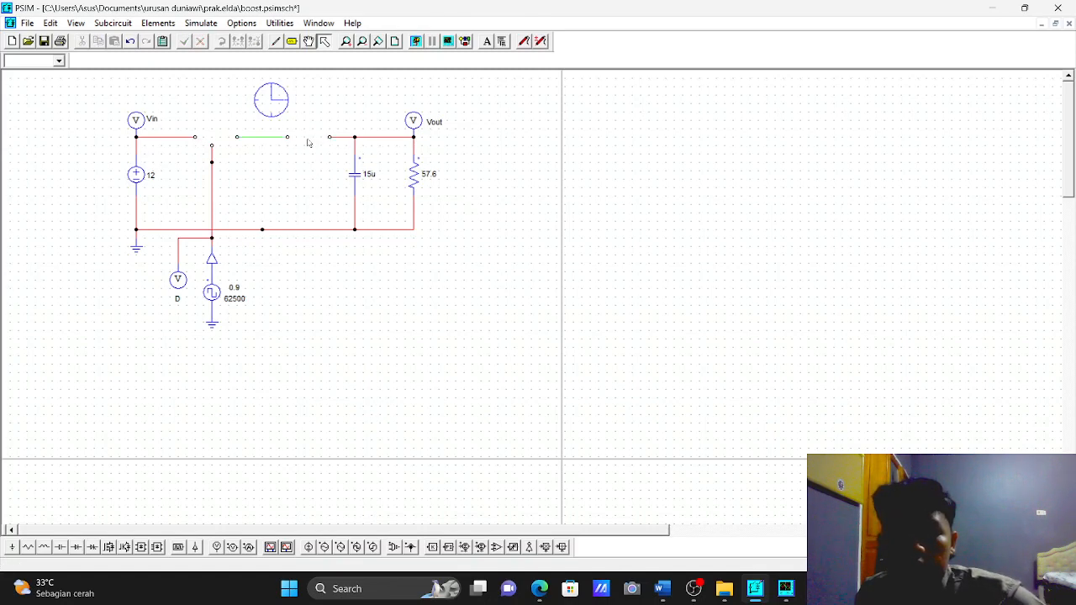
click(76, 548)
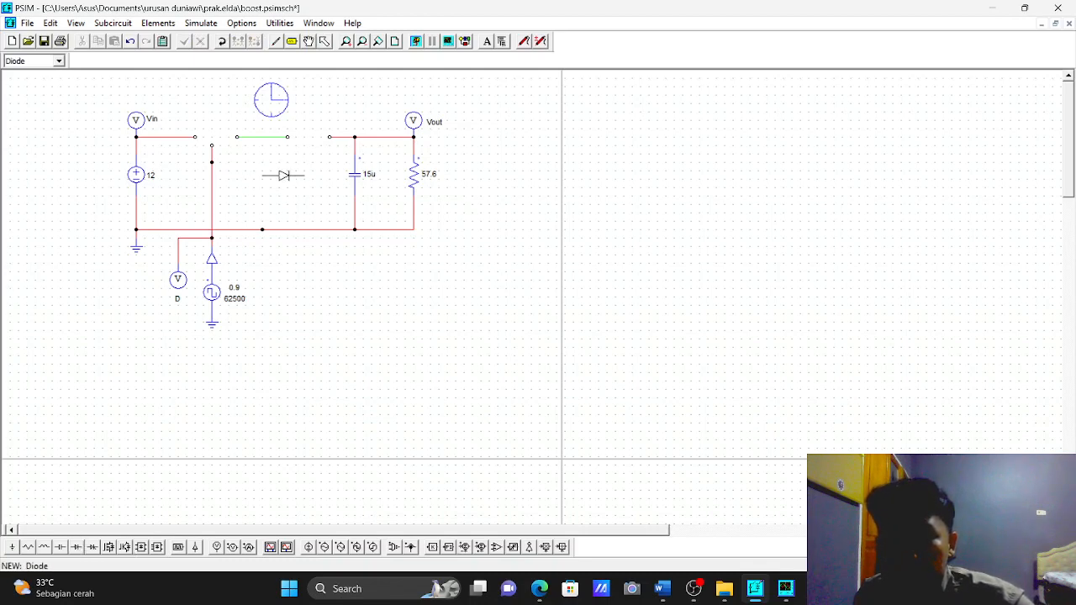
right_click(284, 176)
right_click(285, 176)
right_click(284, 176)
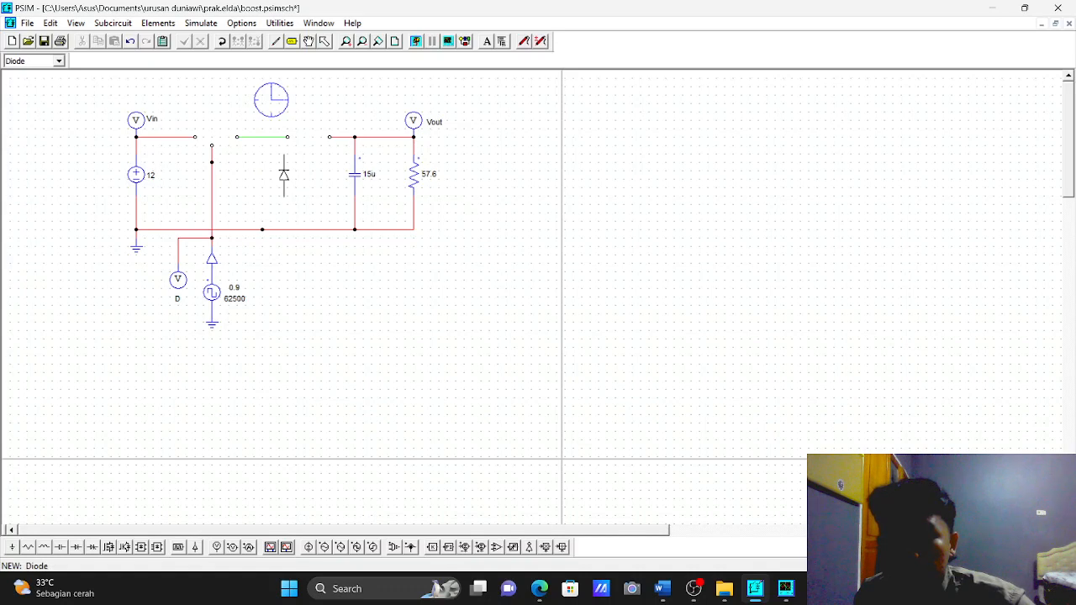
click(284, 176)
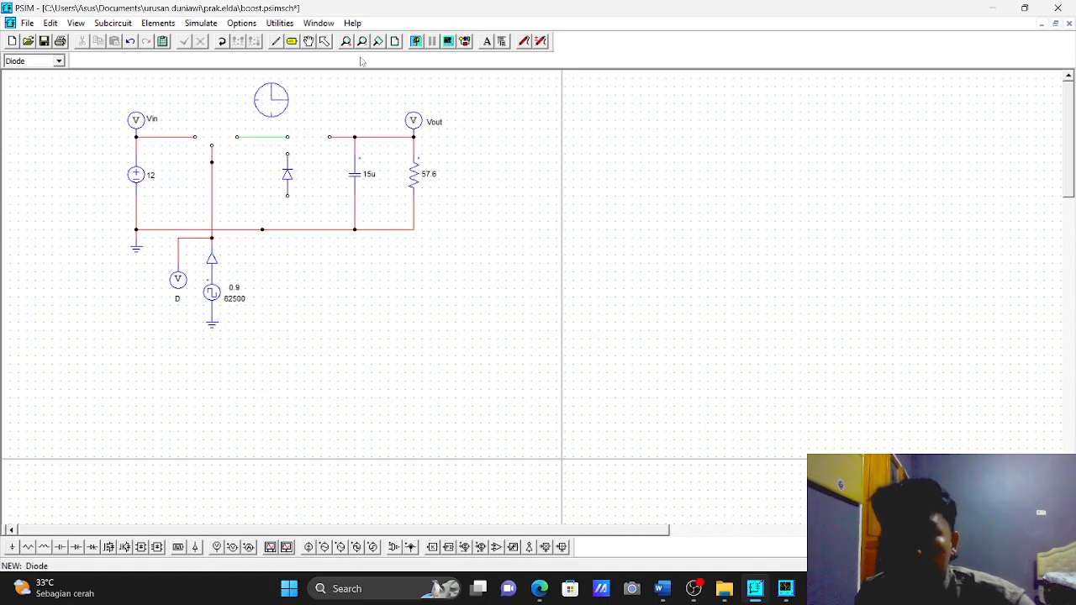
click(325, 42)
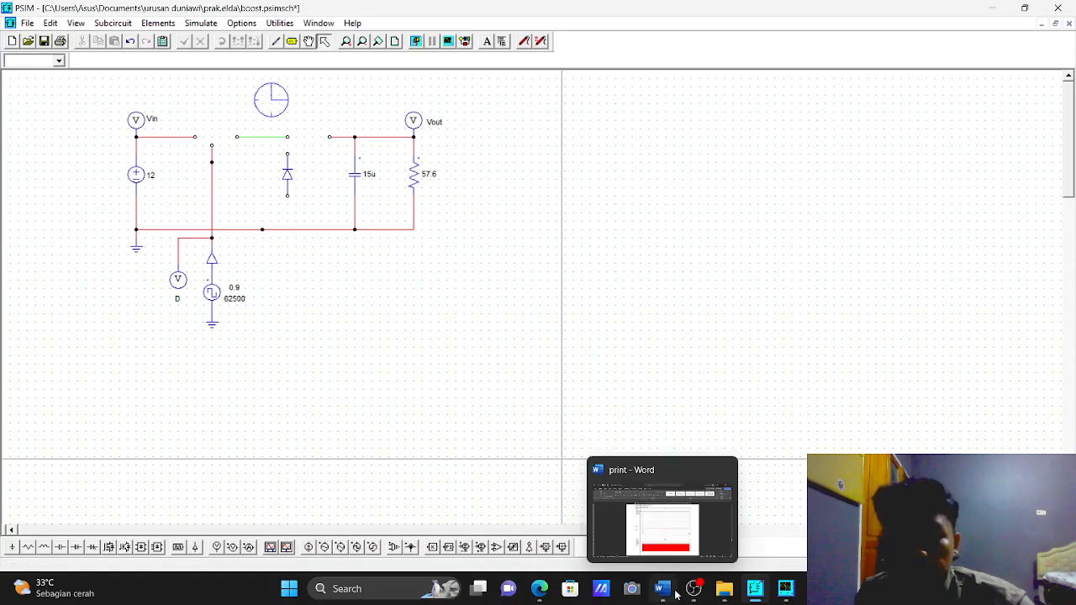
Consult the buck converter diagram in the PDF, then insert an inductor into the upper-line gap before the capacitor.
click(542, 591)
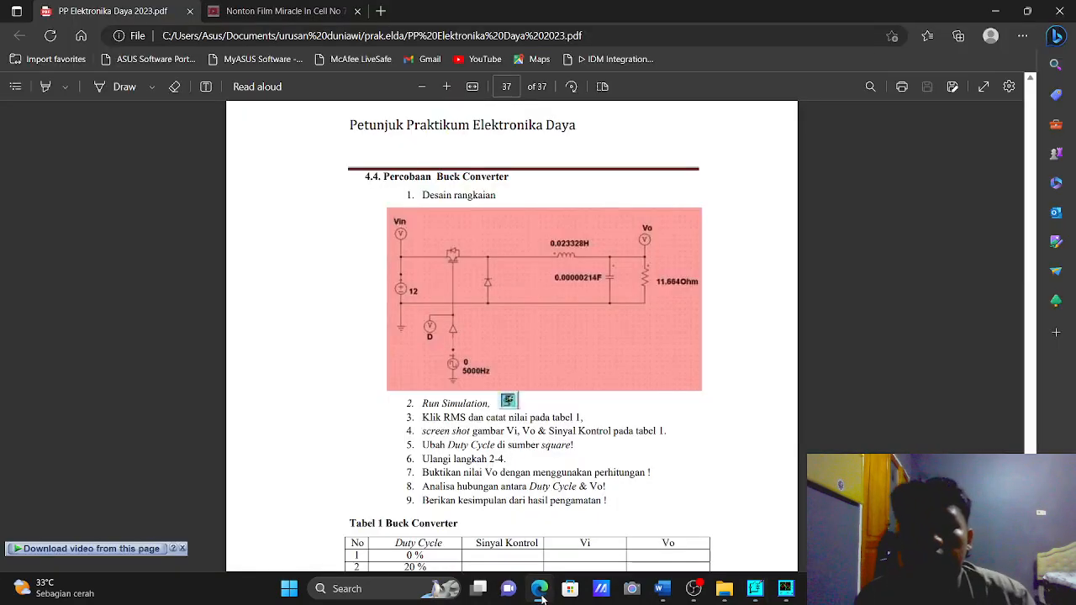
click(541, 591)
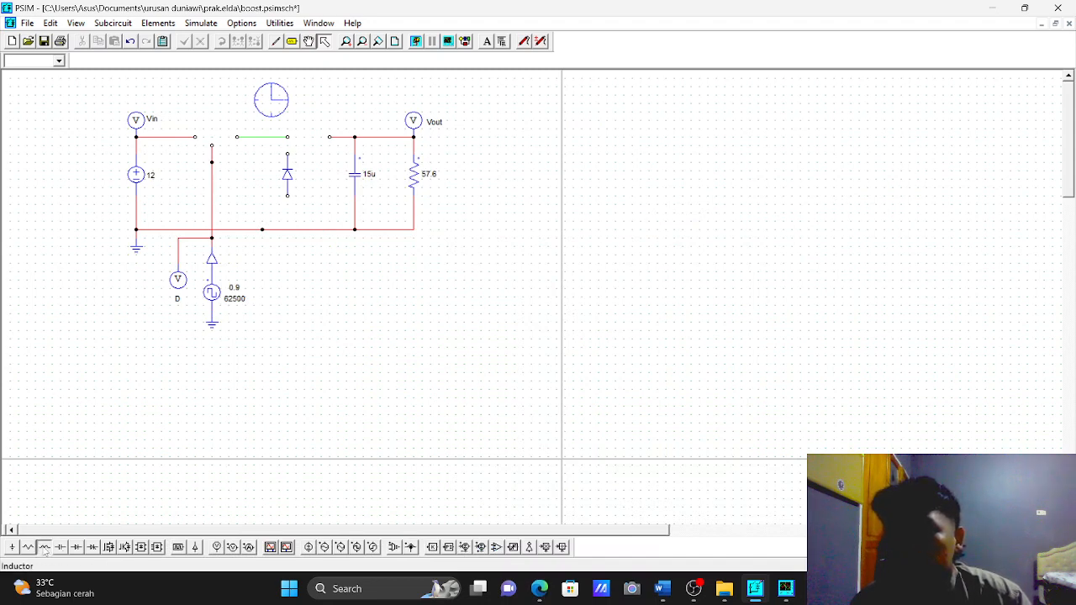
click(45, 547)
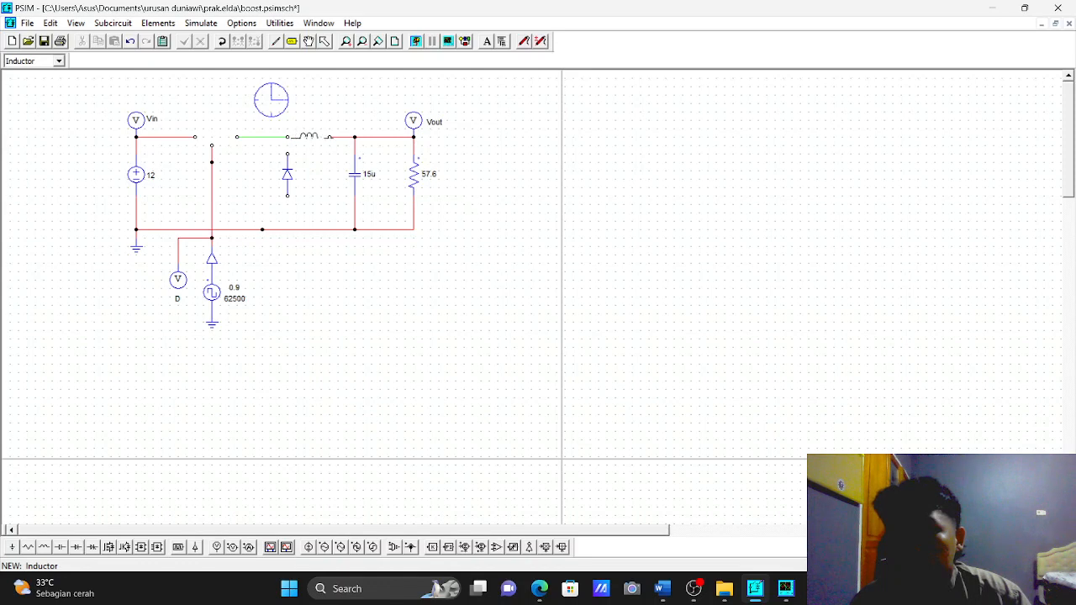
click(307, 135)
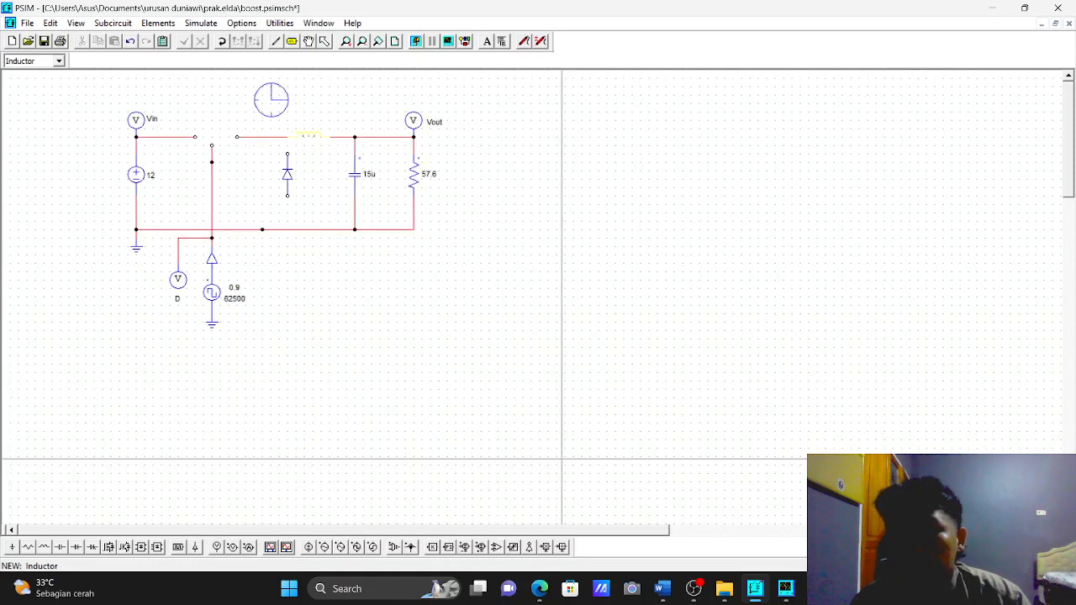
End inductor placement and examine the switch's placement in the PDF's buck converter diagram.
click(324, 41)
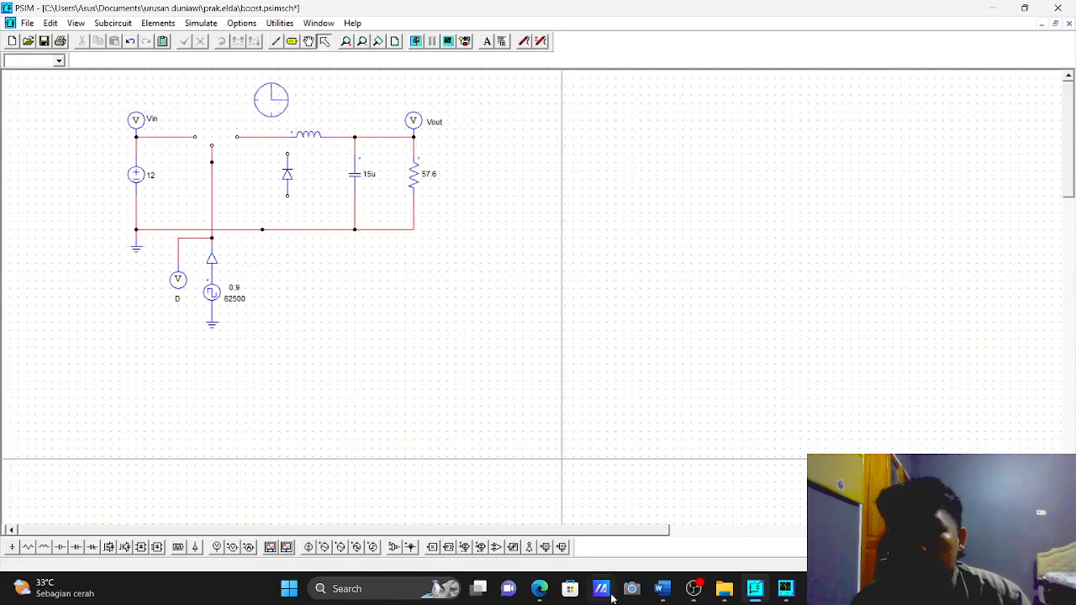
click(539, 588)
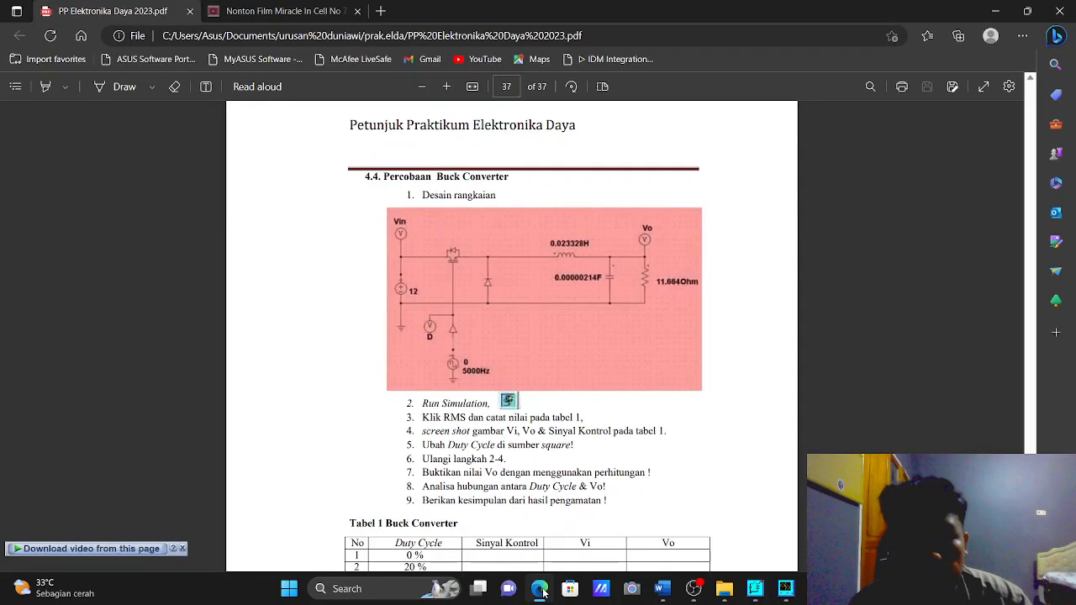
click(541, 589)
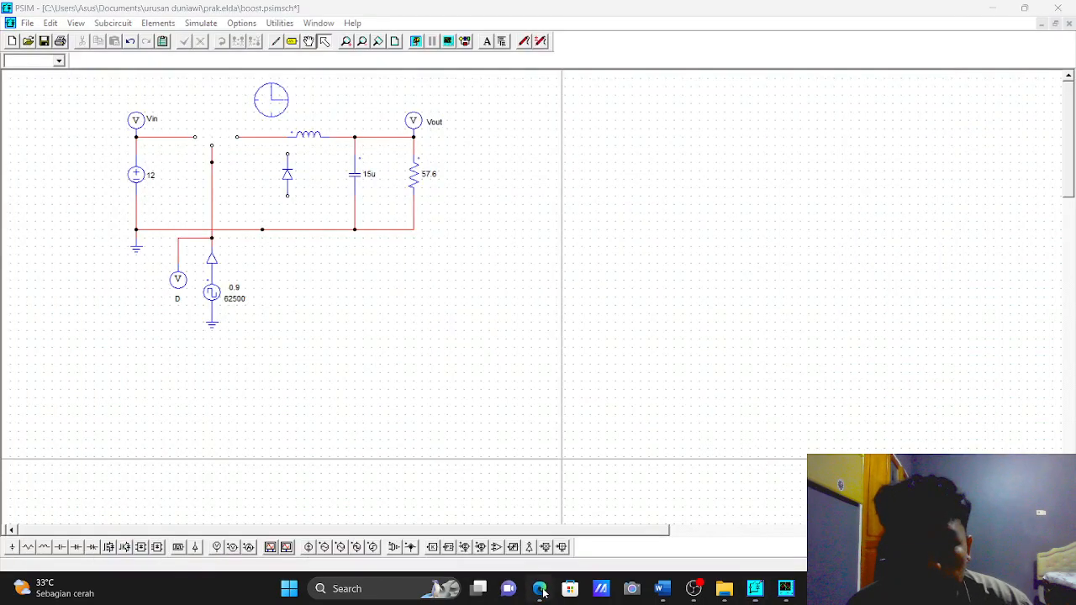
click(539, 590)
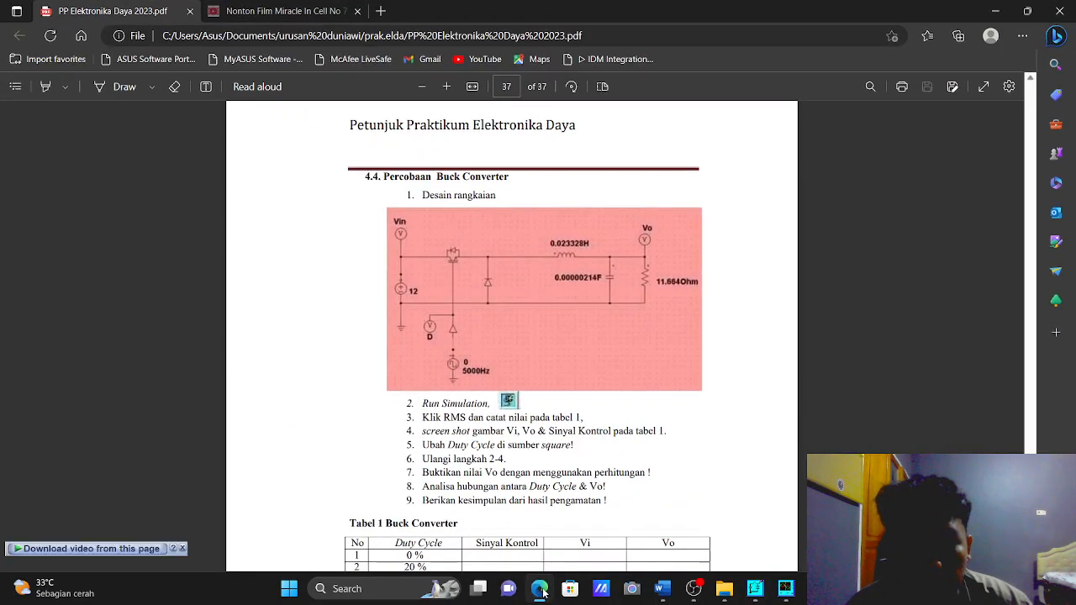
click(541, 589)
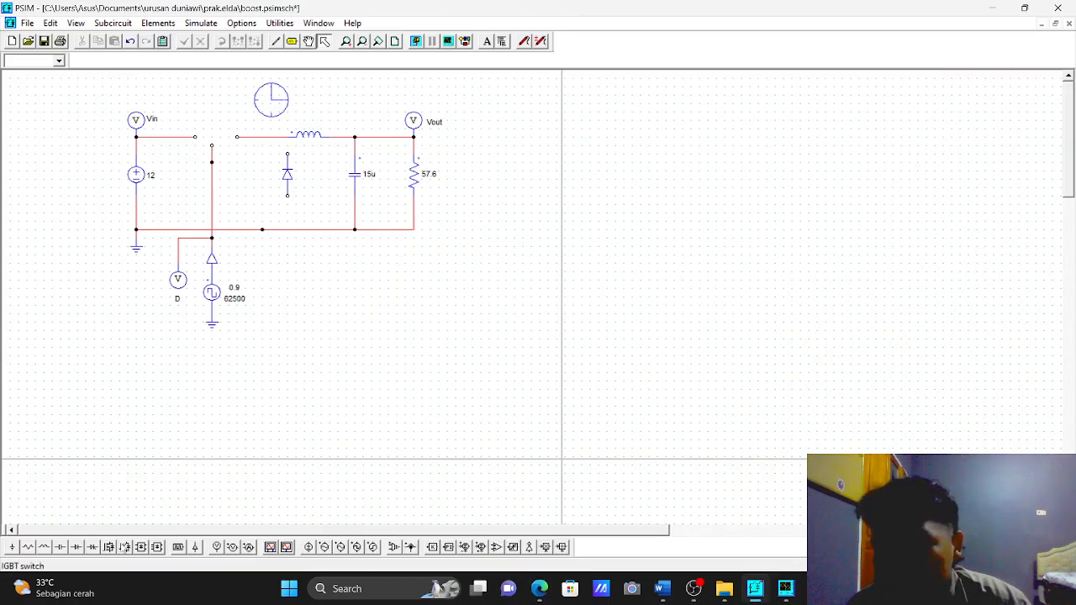
click(126, 551)
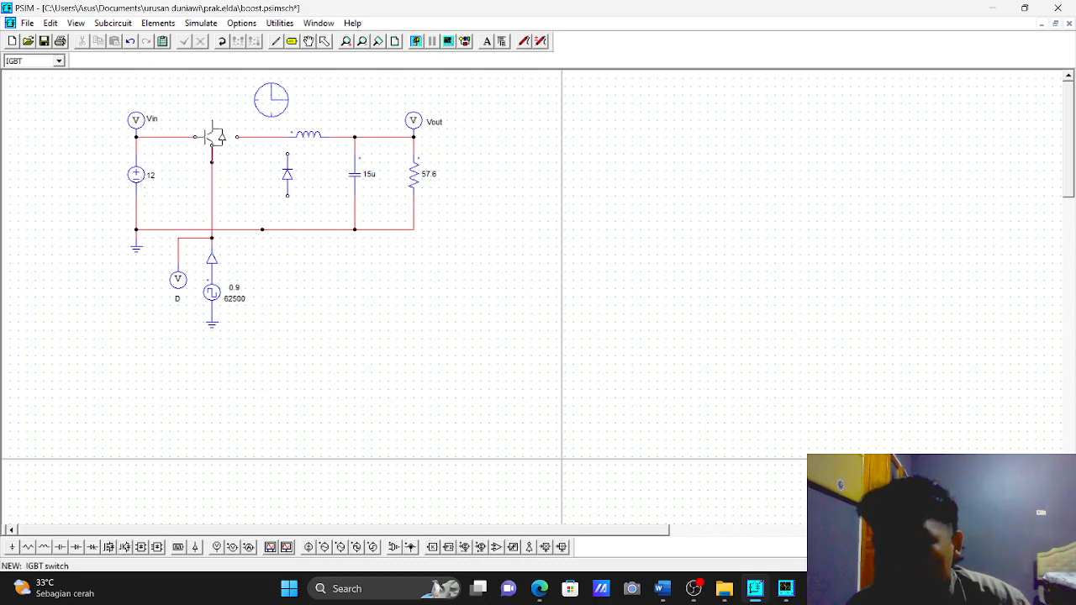
click(210, 140)
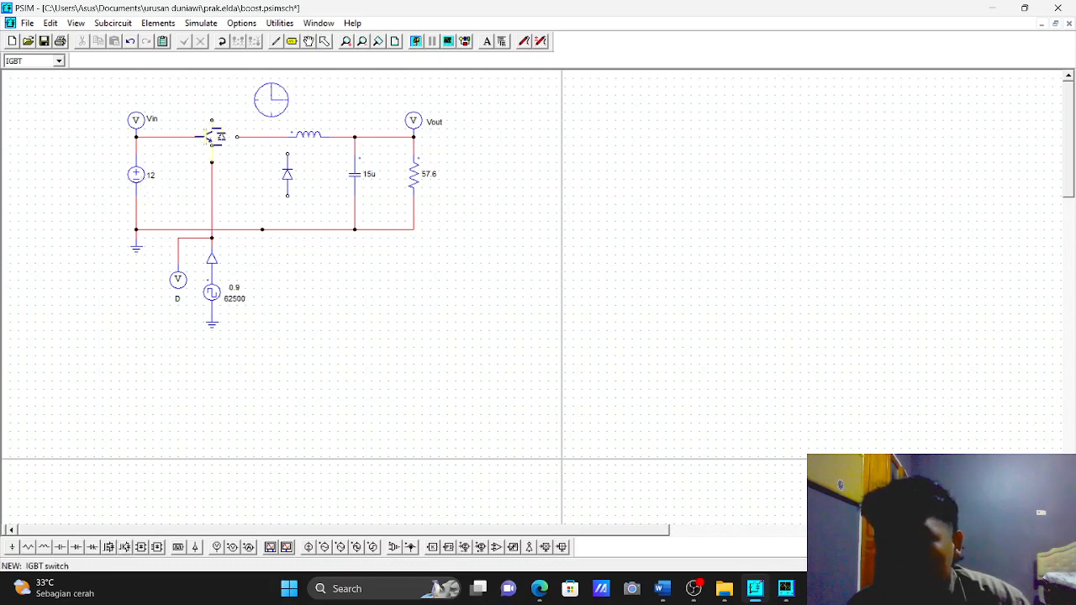
key(Escape)
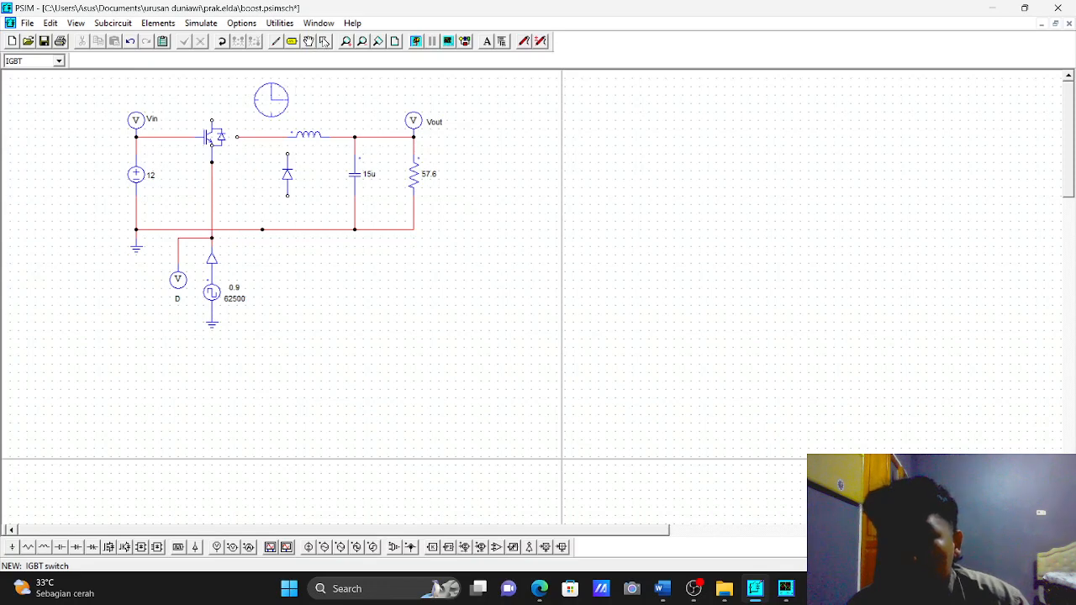
click(538, 590)
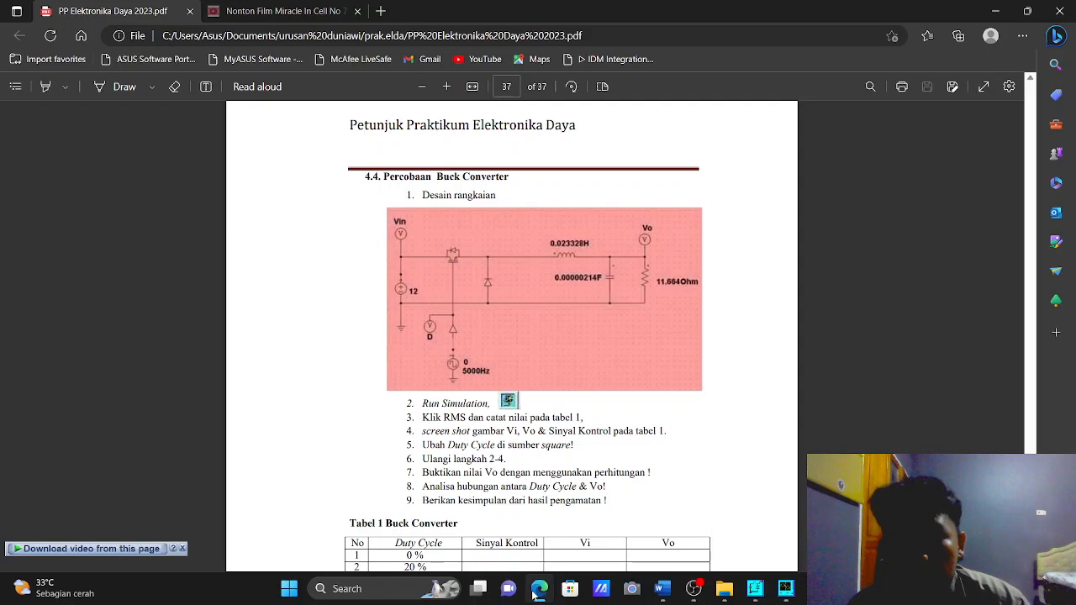
click(538, 590)
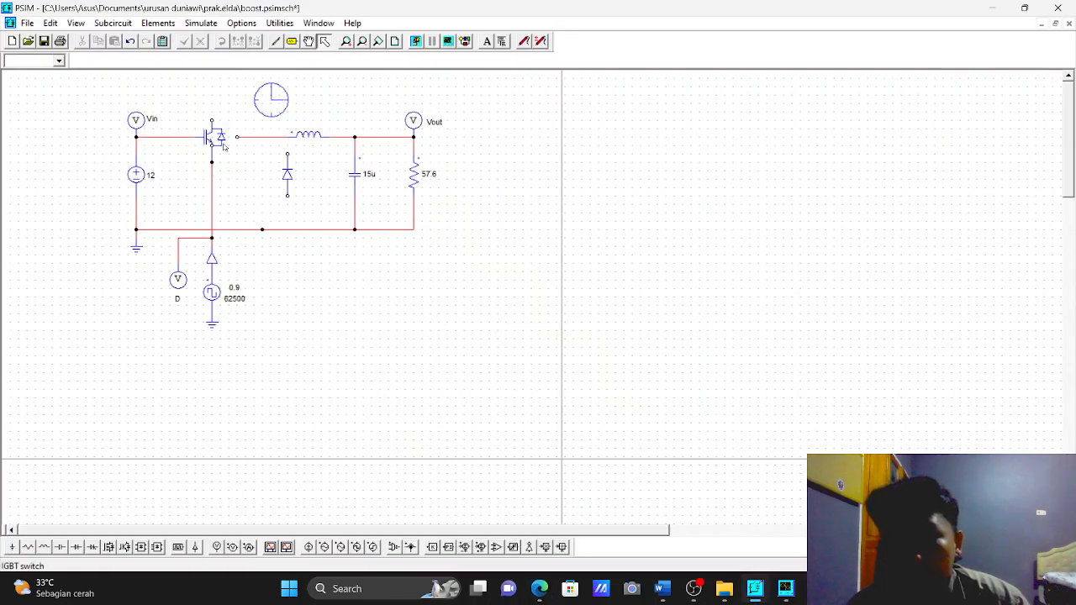
click(219, 139)
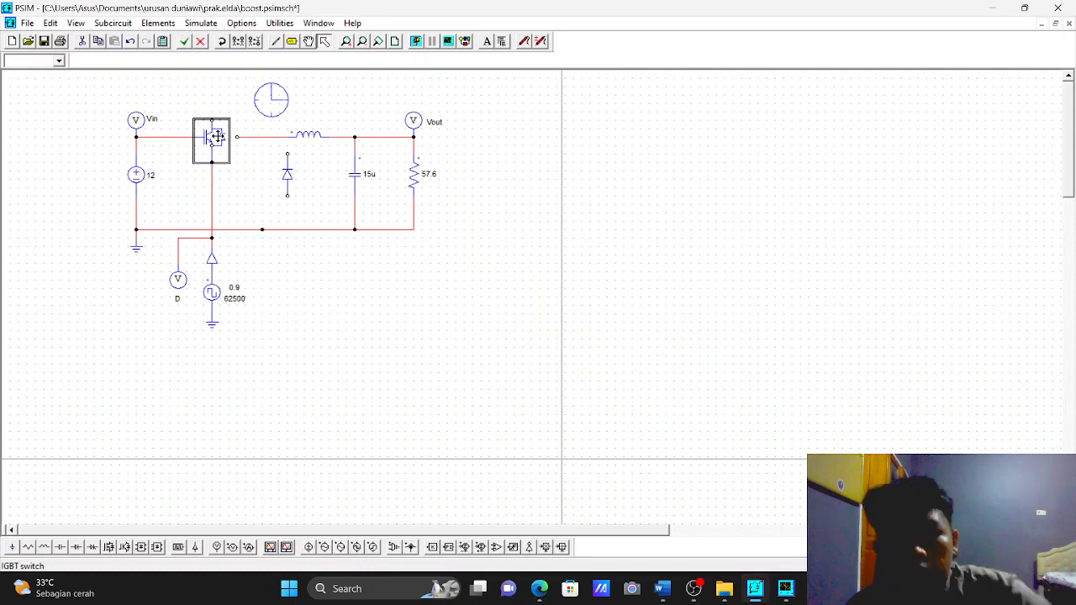
key(Delete)
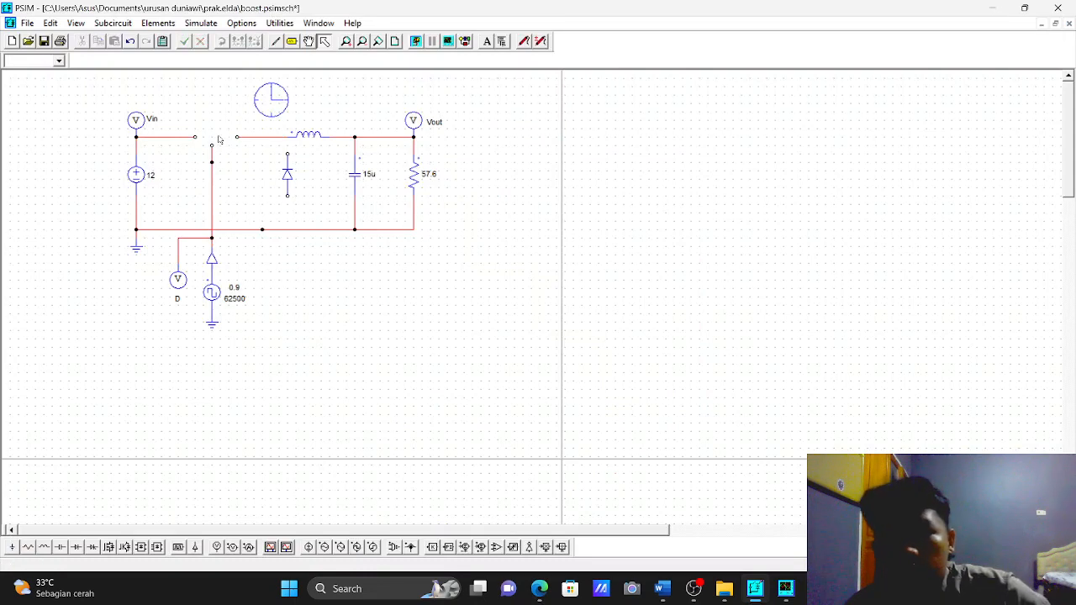
Insert an IGBT switch into the upper-line gap, rotated so its gate points down to the control line.
click(126, 546)
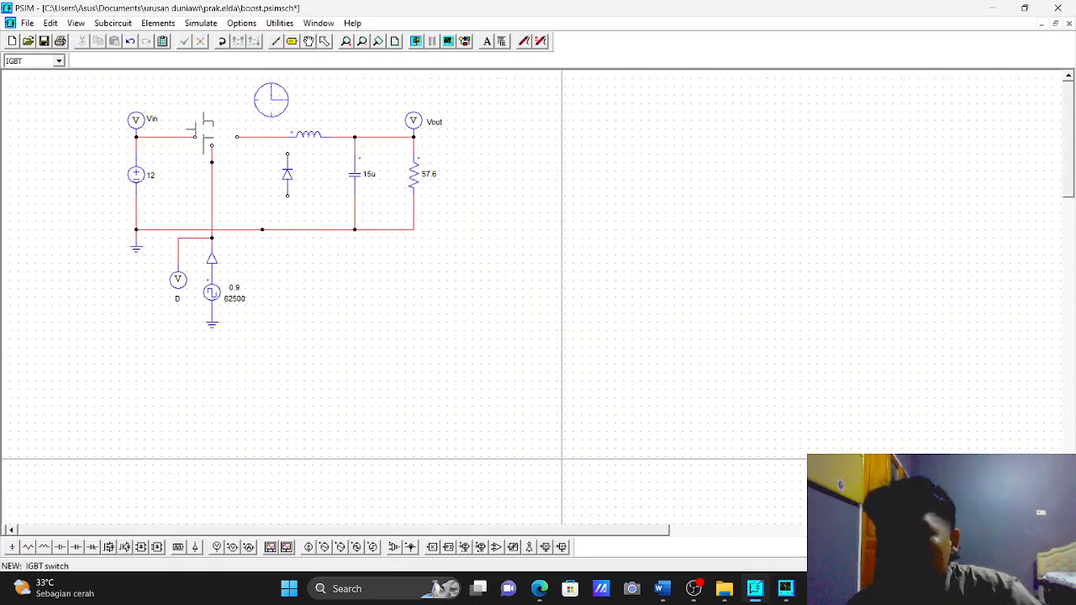
right_click(206, 134)
right_click(202, 132)
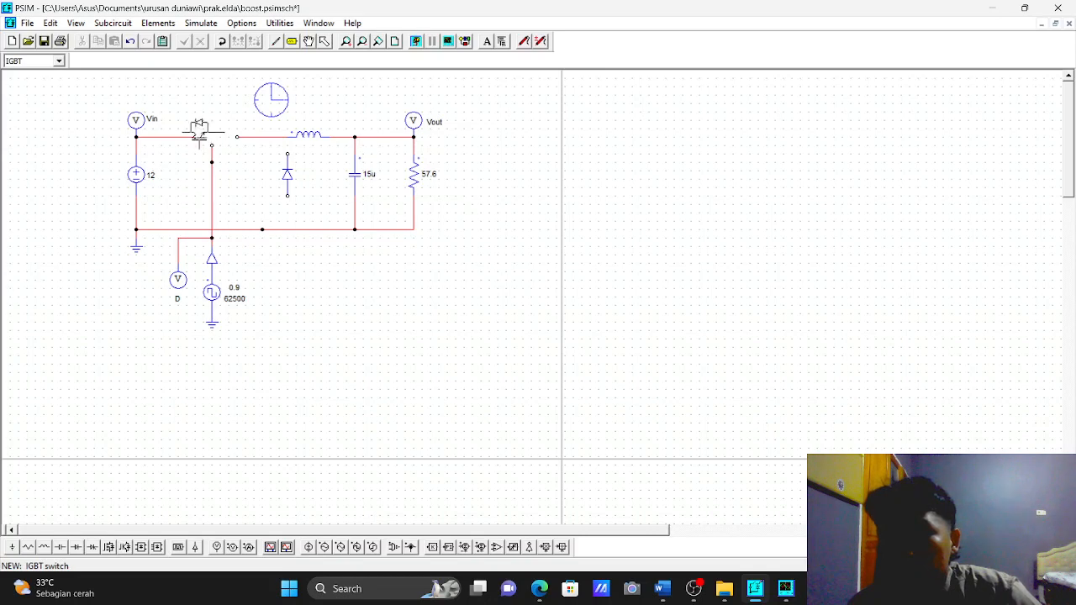
right_click(210, 132)
click(212, 132)
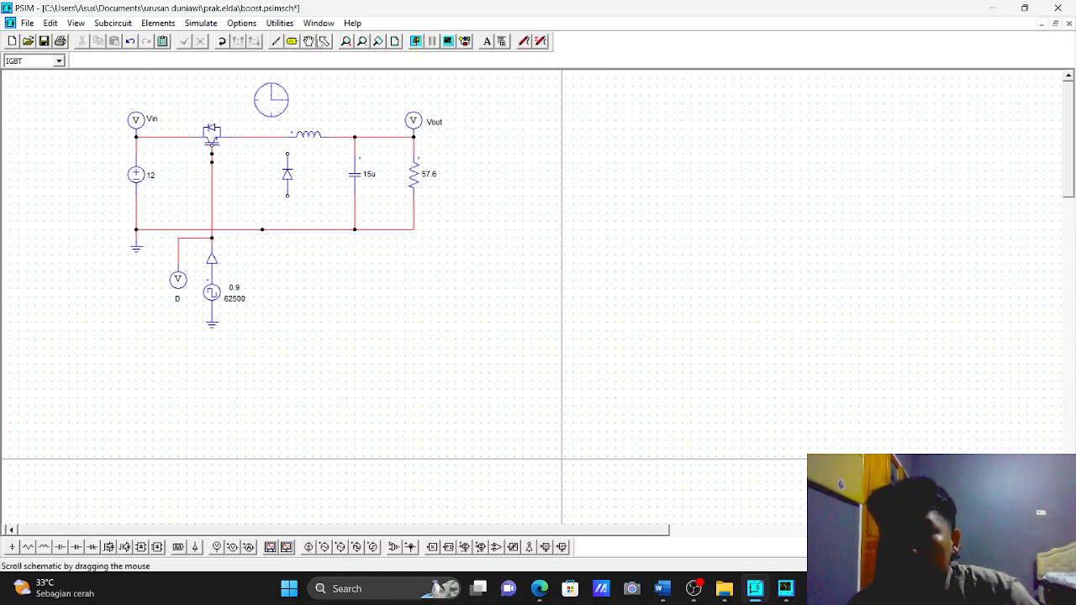
click(328, 42)
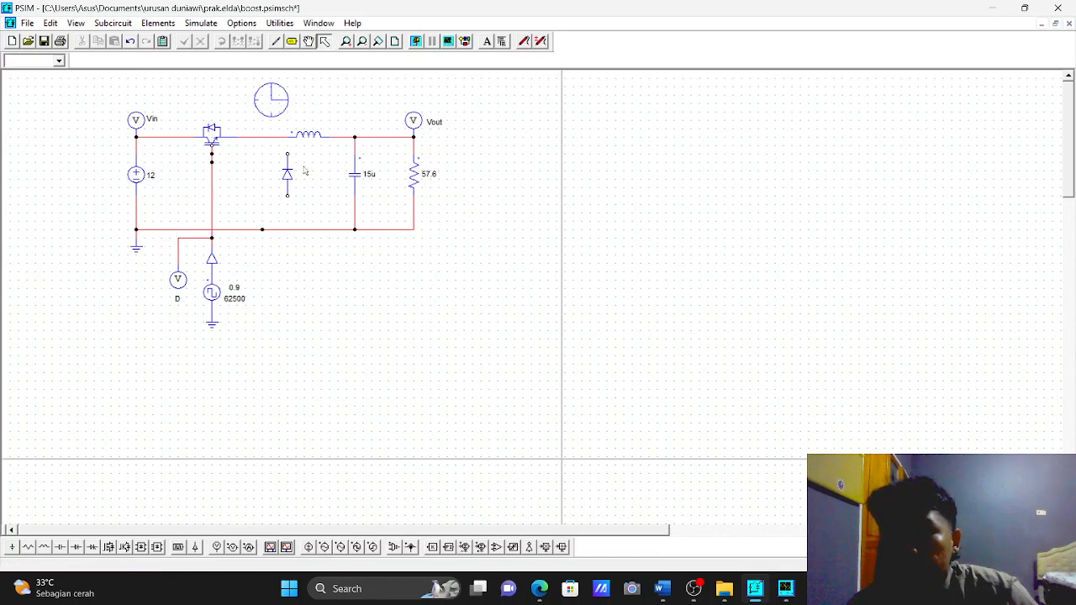
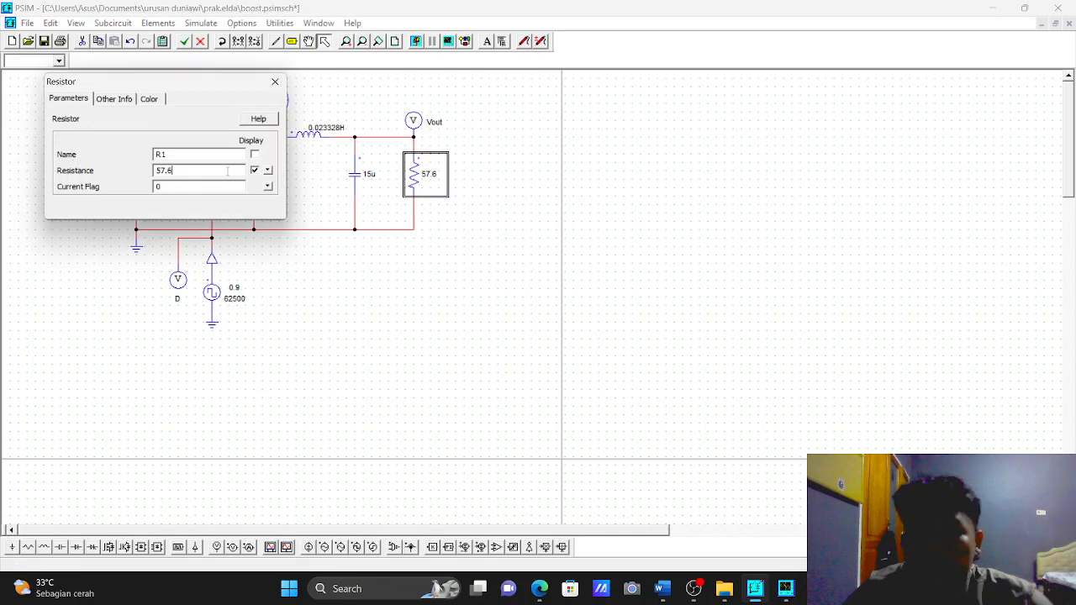
Set the load resistor's resistance to 11.664.
text(11)
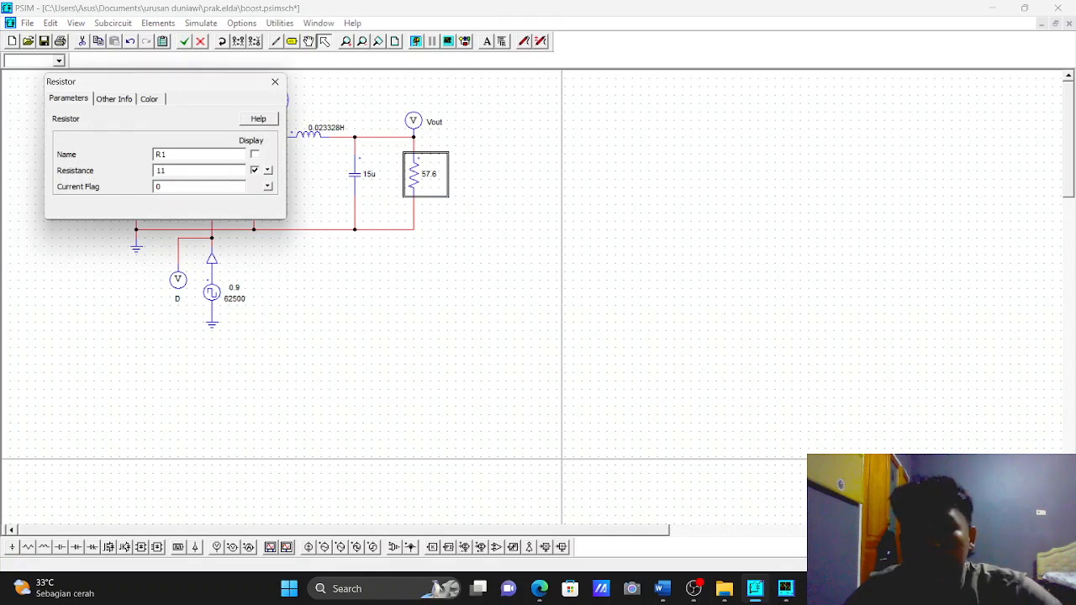
text(.664)
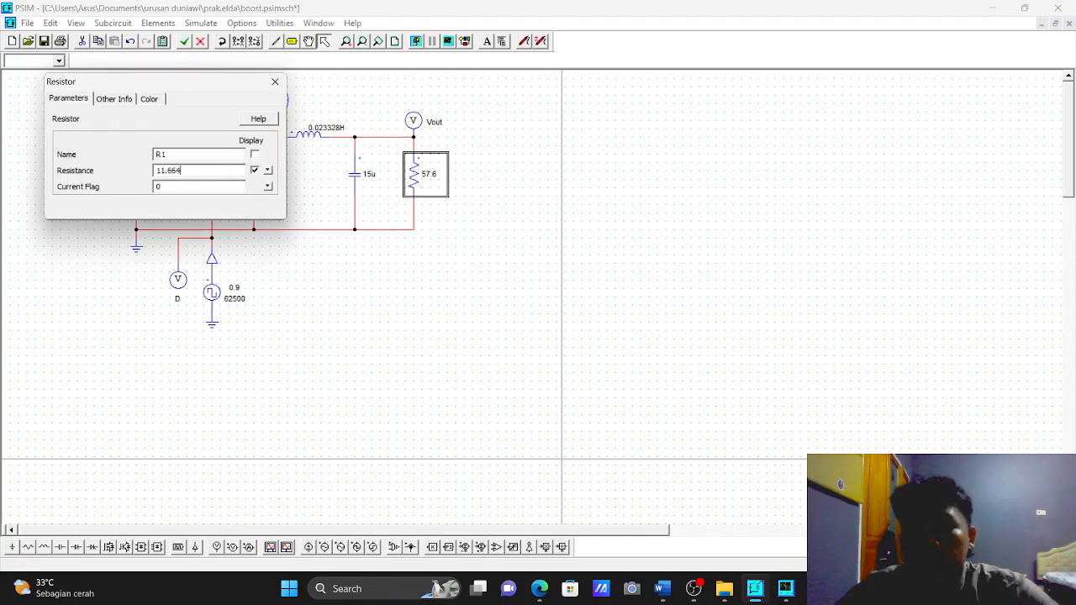
click(275, 81)
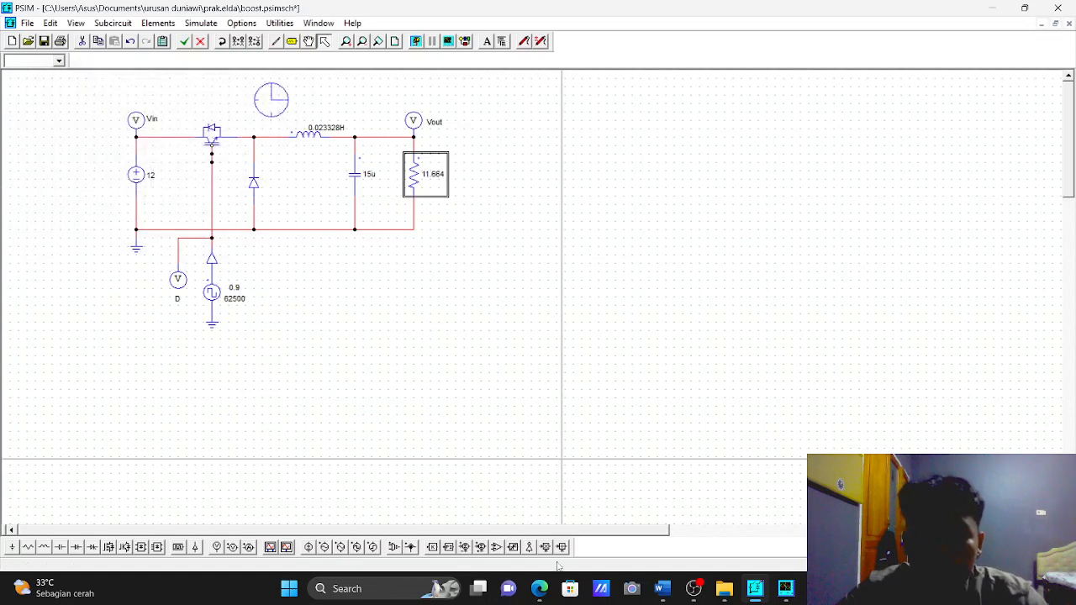
Look up the capacitor value in the PDF diagram and set the capacitor's capacitance to 0.00000214F.
click(539, 590)
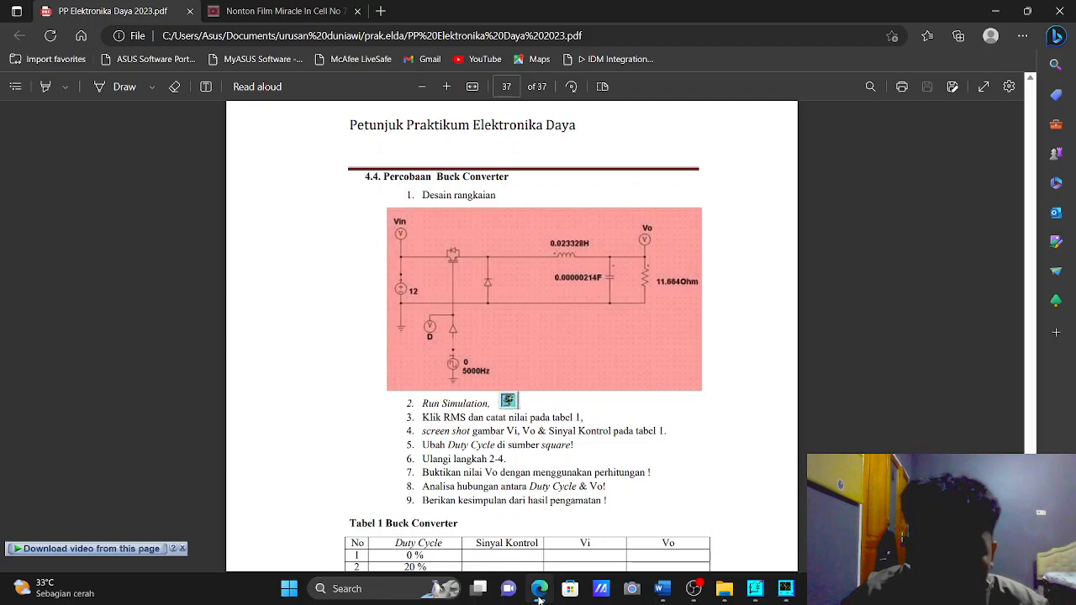
click(539, 591)
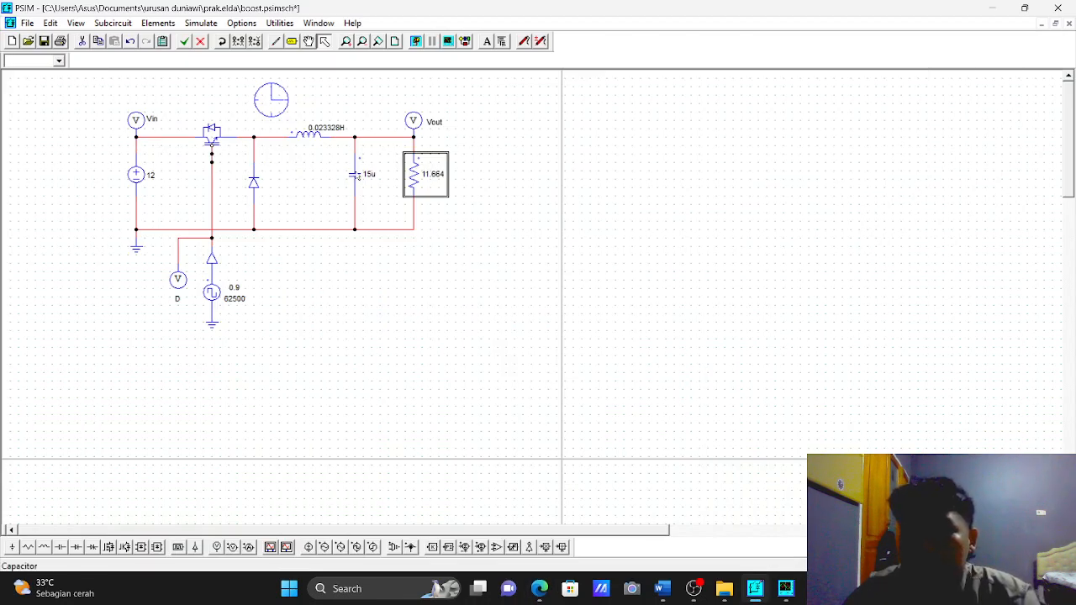
double_click(358, 174)
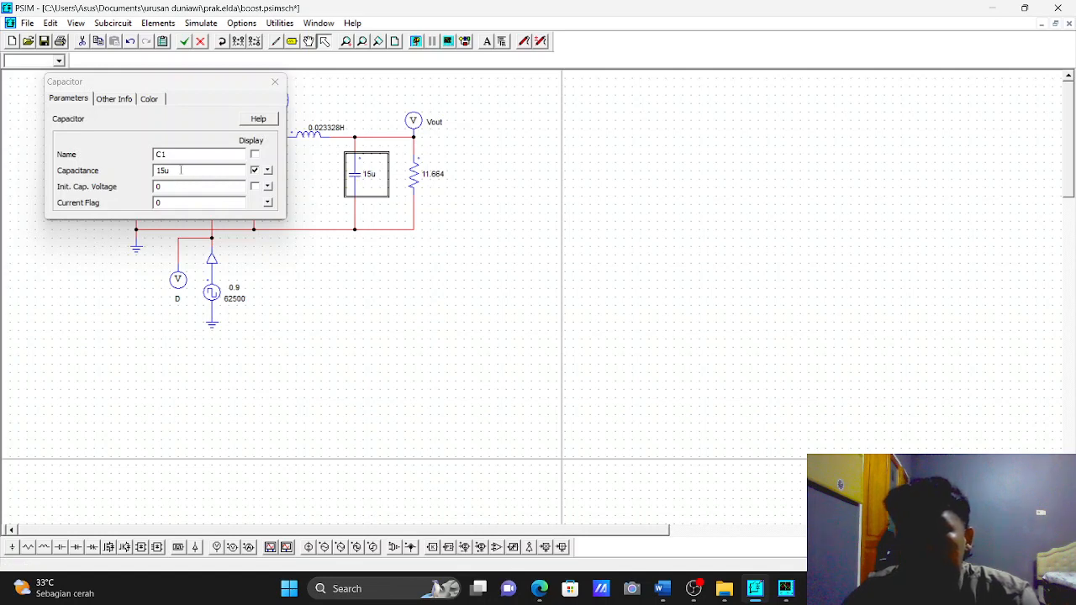
click(181, 170)
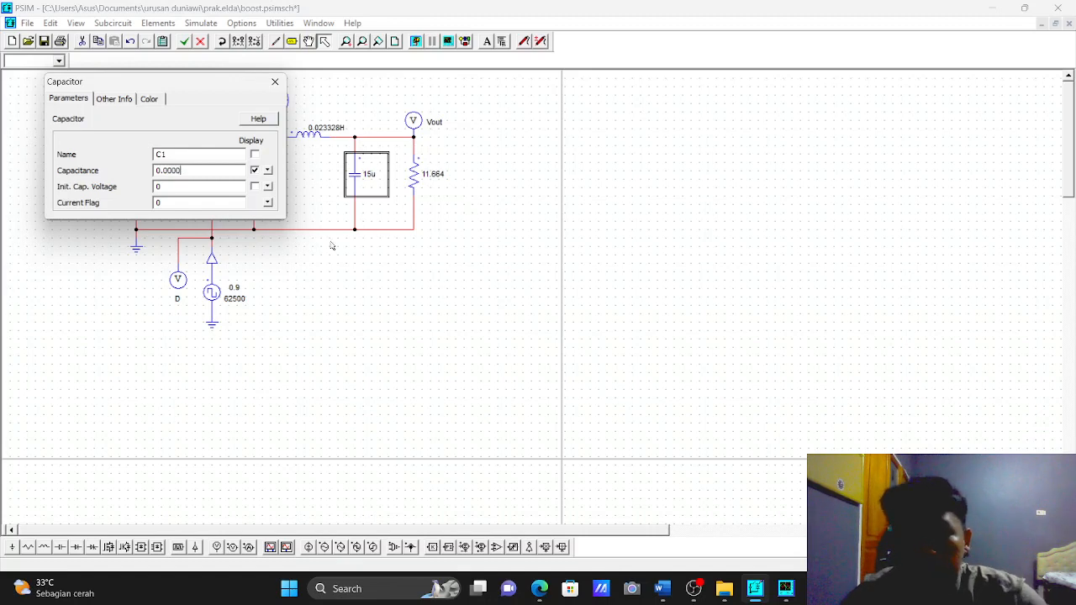
click(539, 588)
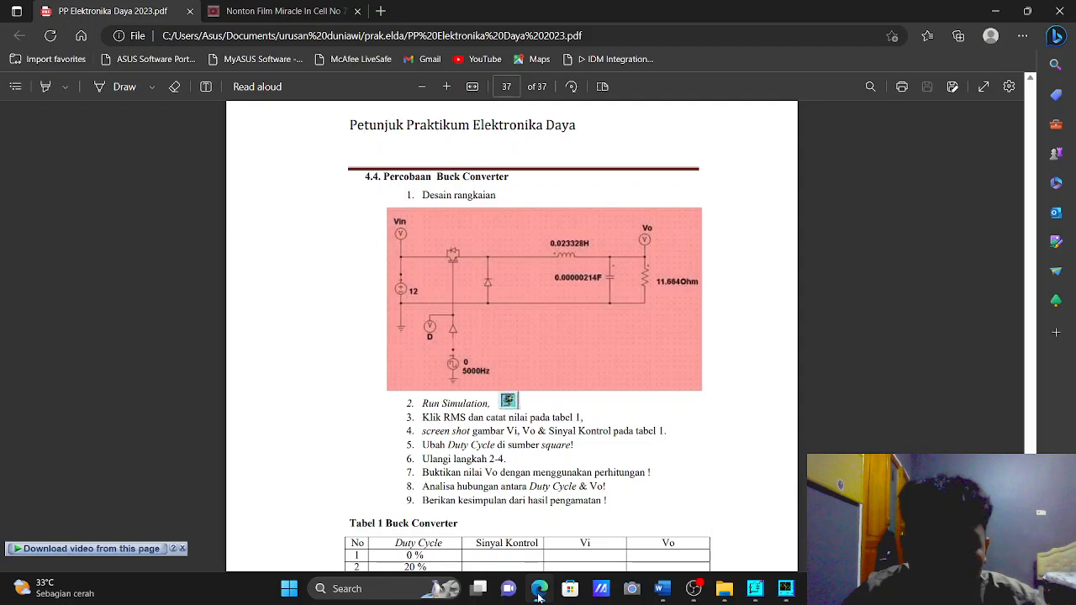
click(539, 589)
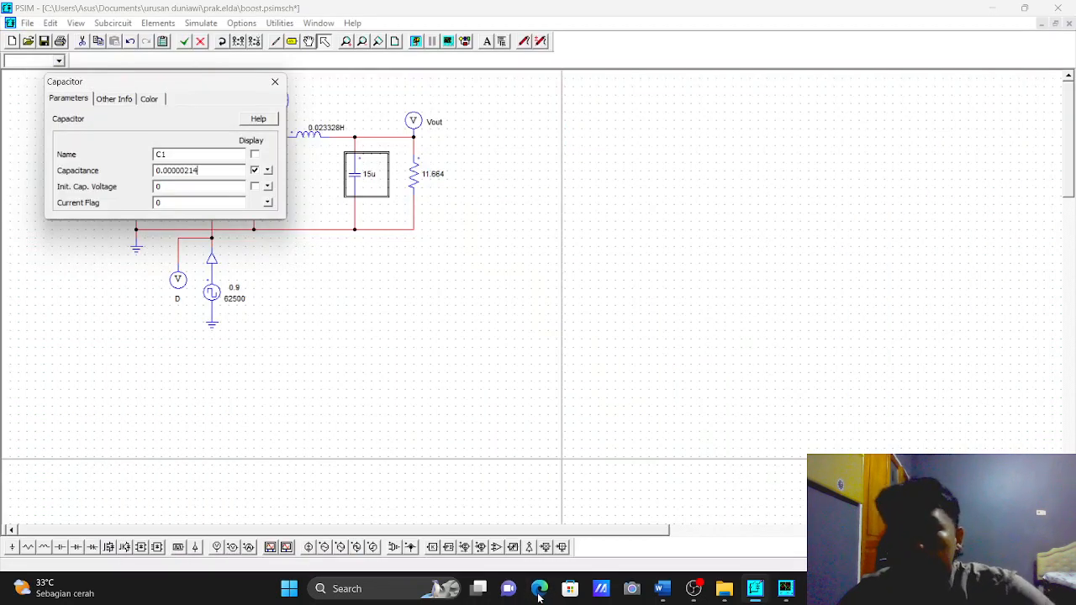
click(539, 588)
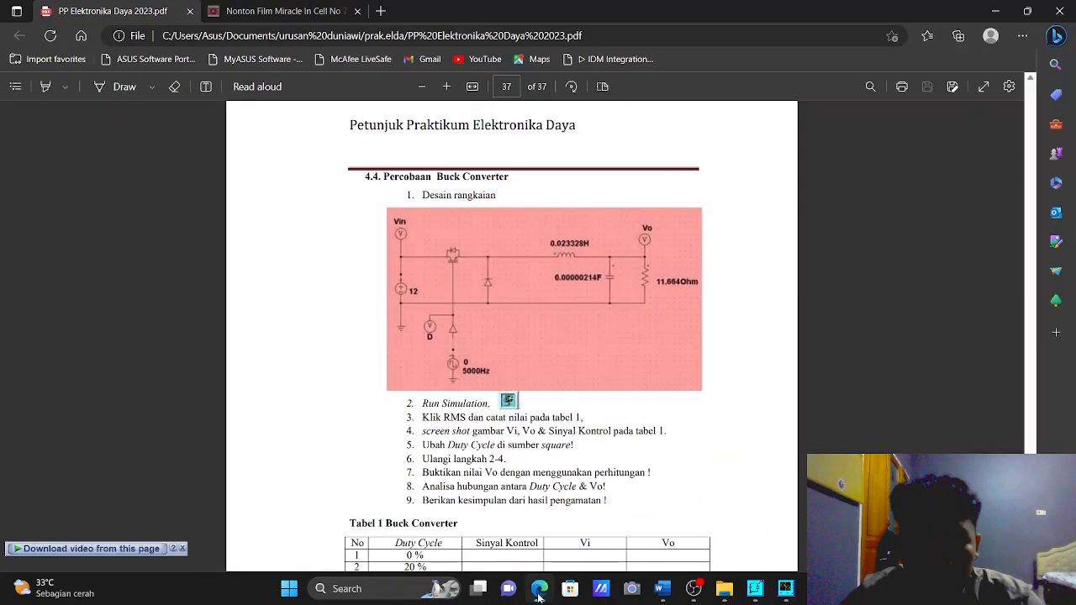
click(539, 588)
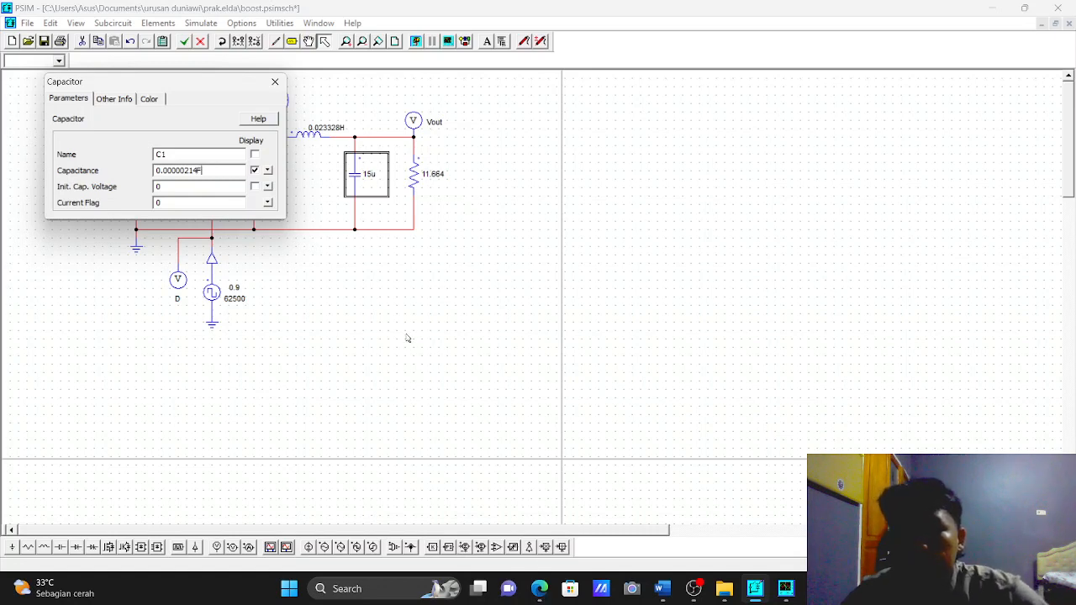
click(273, 86)
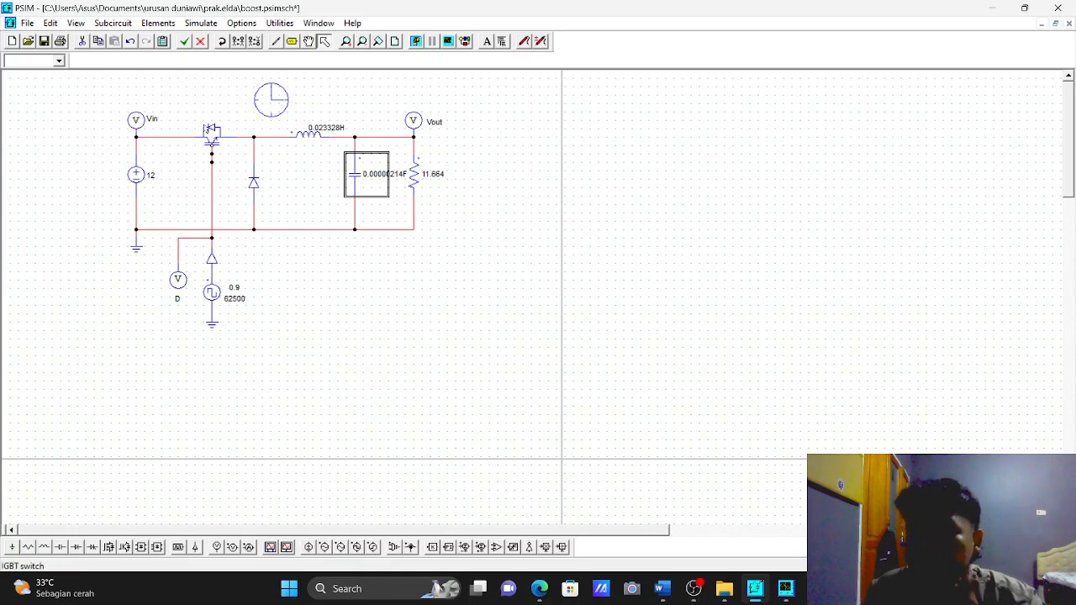
Inspect the parameters of the IGBT switch in the upper line.
double_click(213, 135)
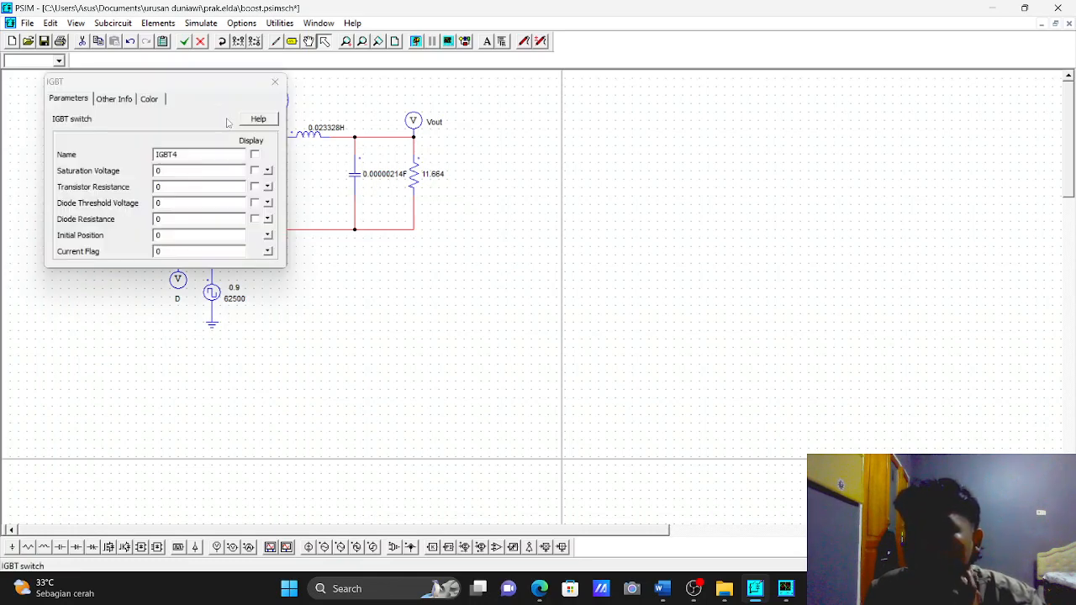
click(274, 82)
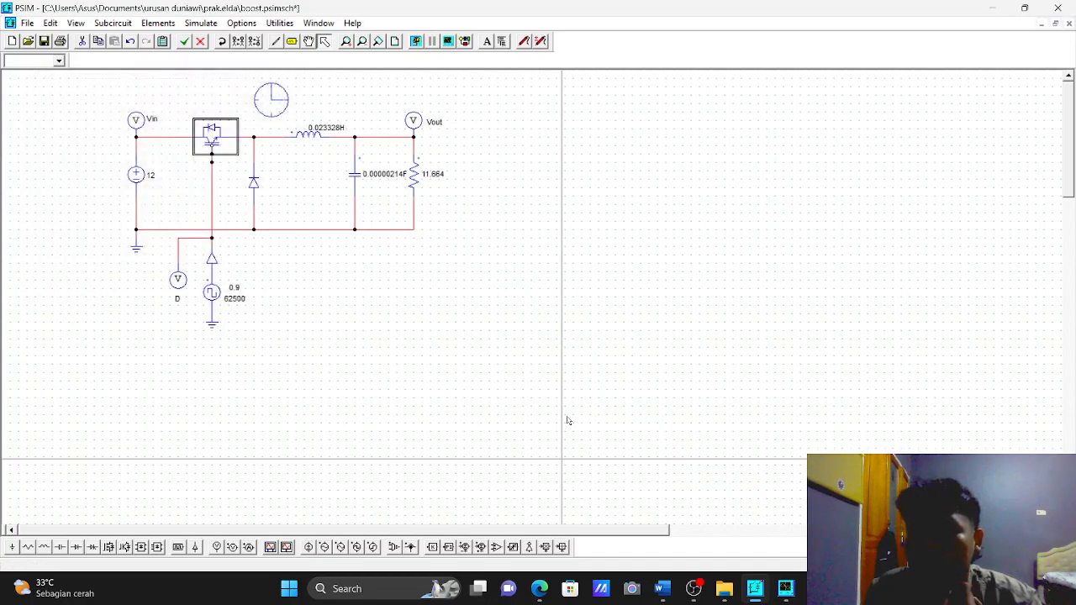
Look up the square-wave source's values in the PDF's buck converter diagram and set its frequency to 50000.
click(540, 589)
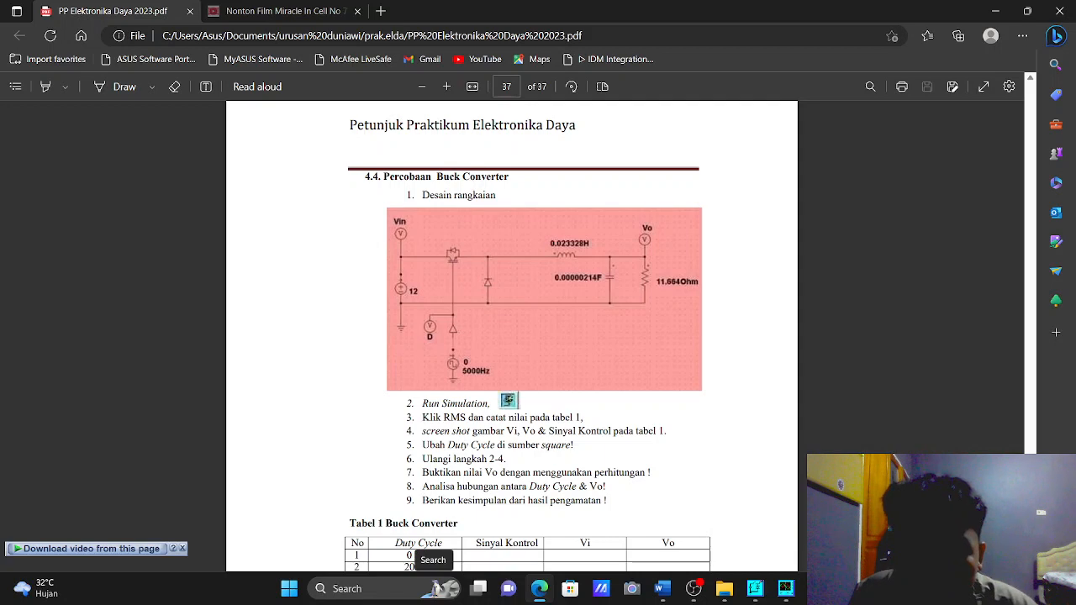
mouse_move(652, 578)
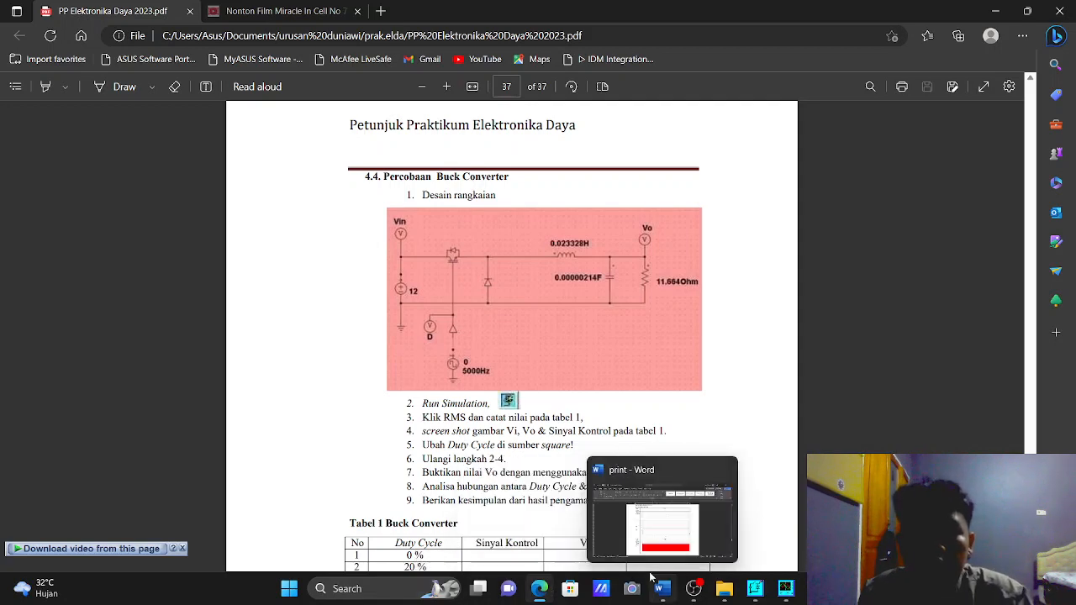
click(757, 592)
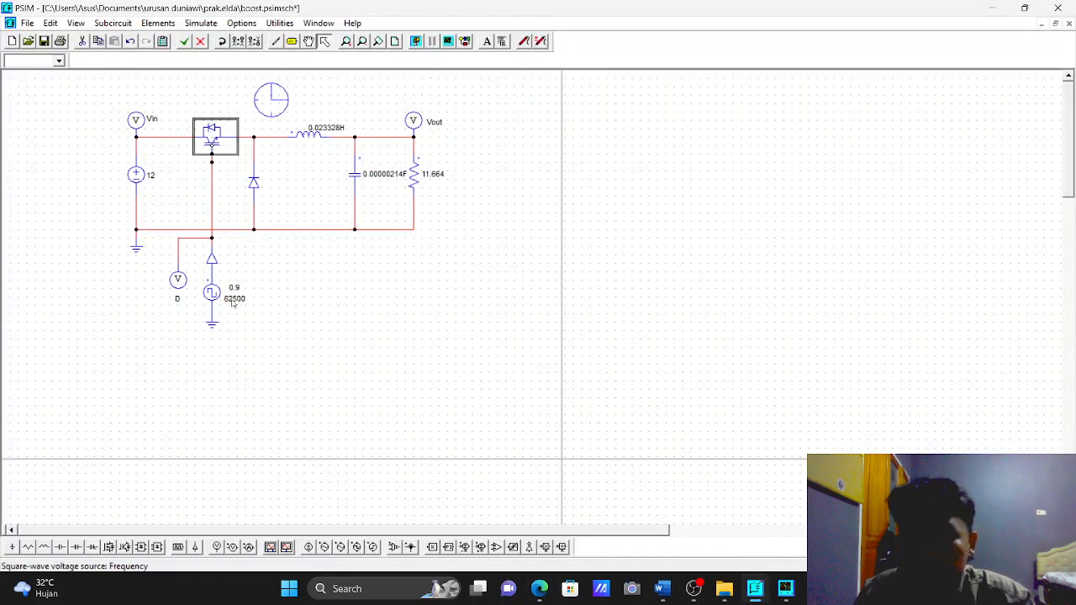
double_click(211, 293)
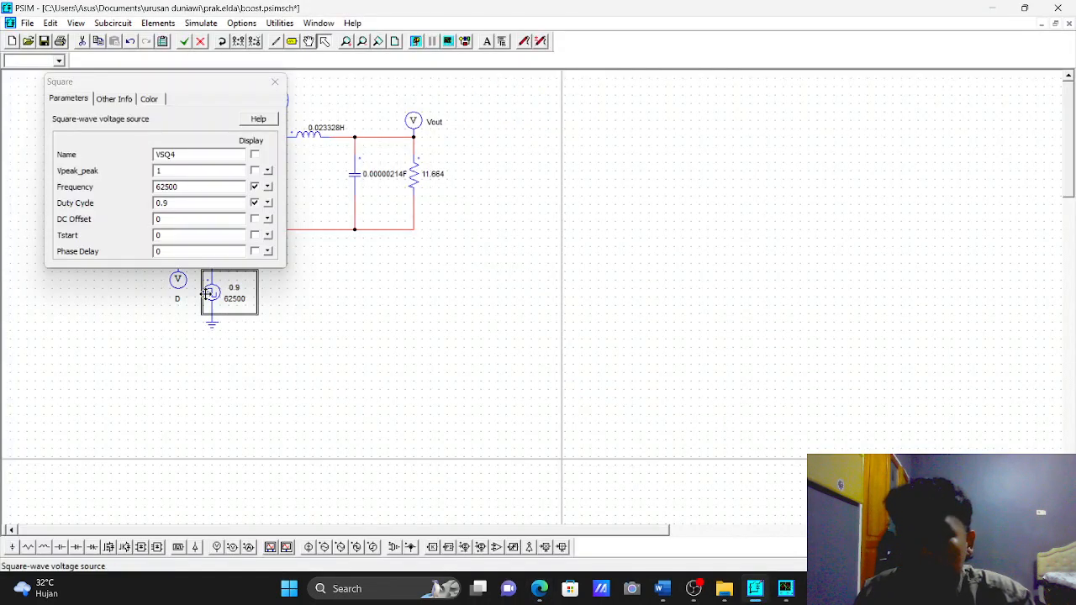
click(188, 186)
key(BackSpace)
key(BackSpace)
key(BackSpace)
key(BackSpace)
key(BackSpace)
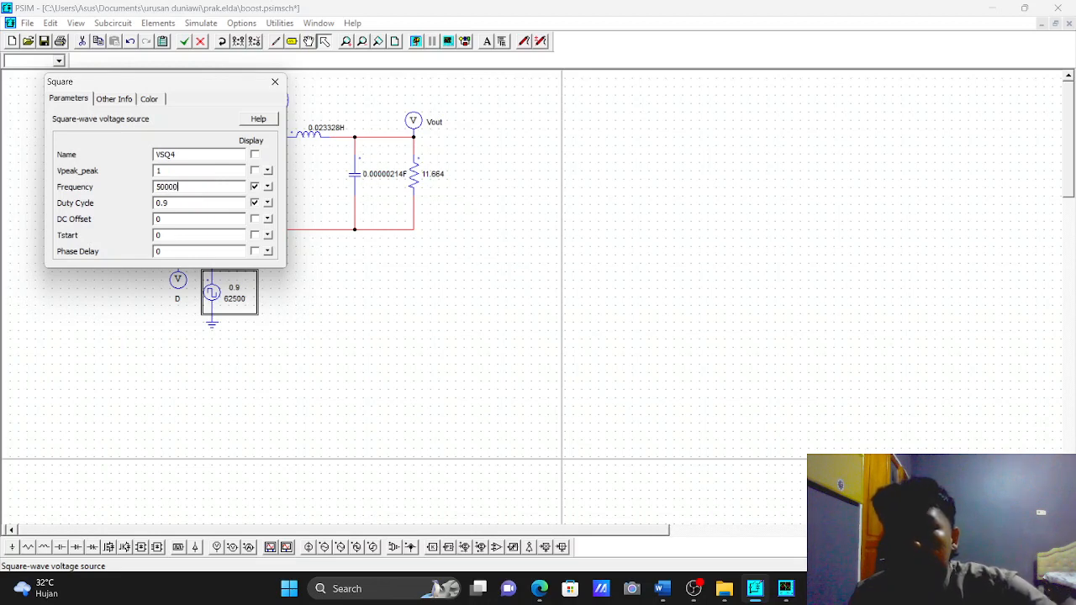
Set the square-wave voltage source's duty cycle to 0.
click(176, 204)
key(BackSpace)
key(BackSpace)
key(BackSpace)
text(0)
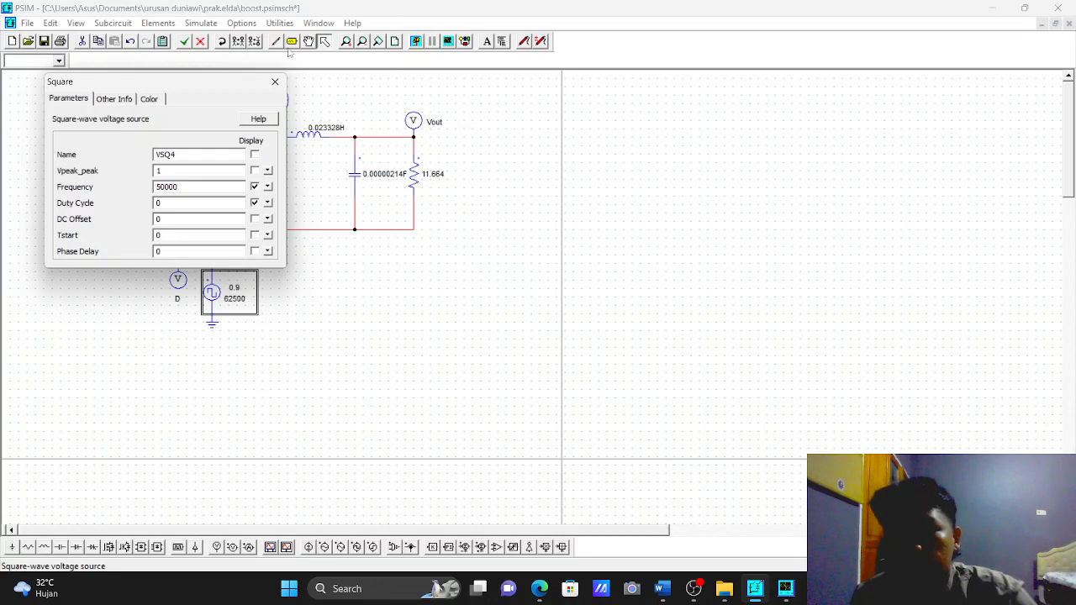
click(274, 82)
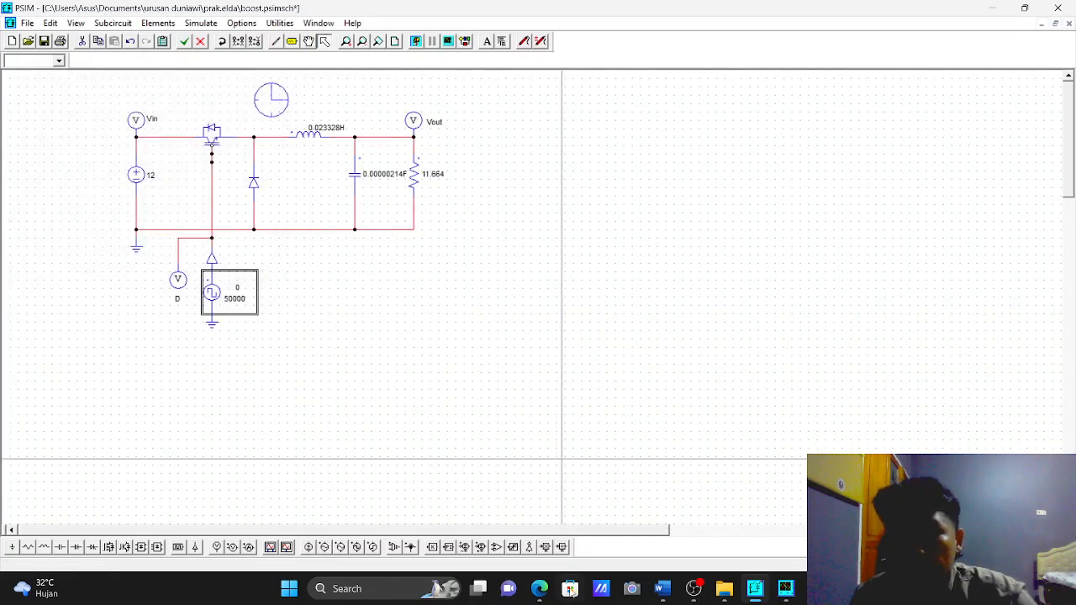
Recheck the PDF instructions, set the simulation control's total time to 0.04 and run the simulation.
click(543, 590)
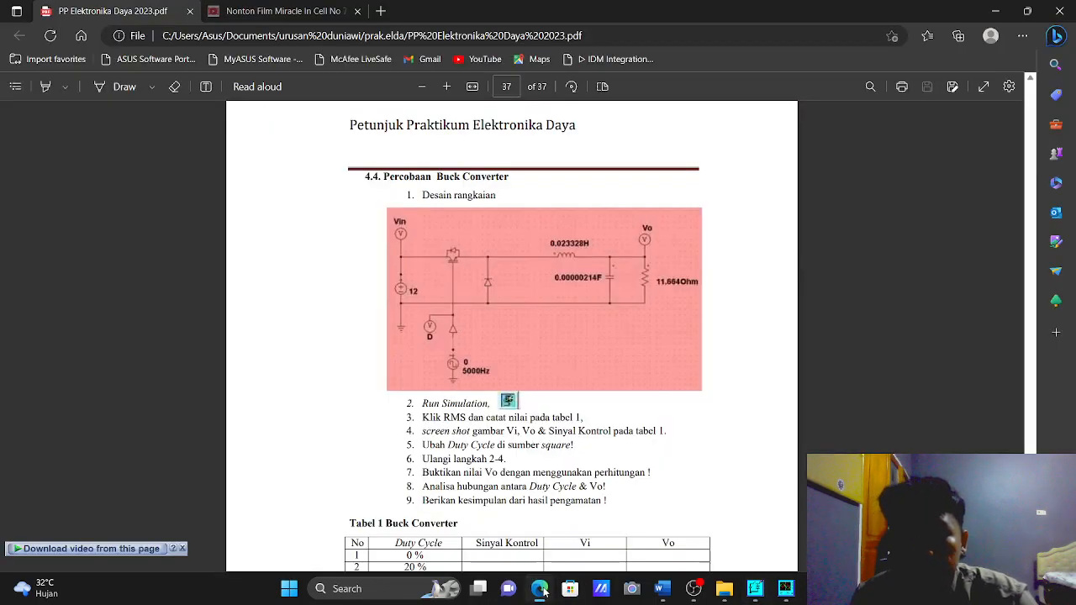
click(543, 591)
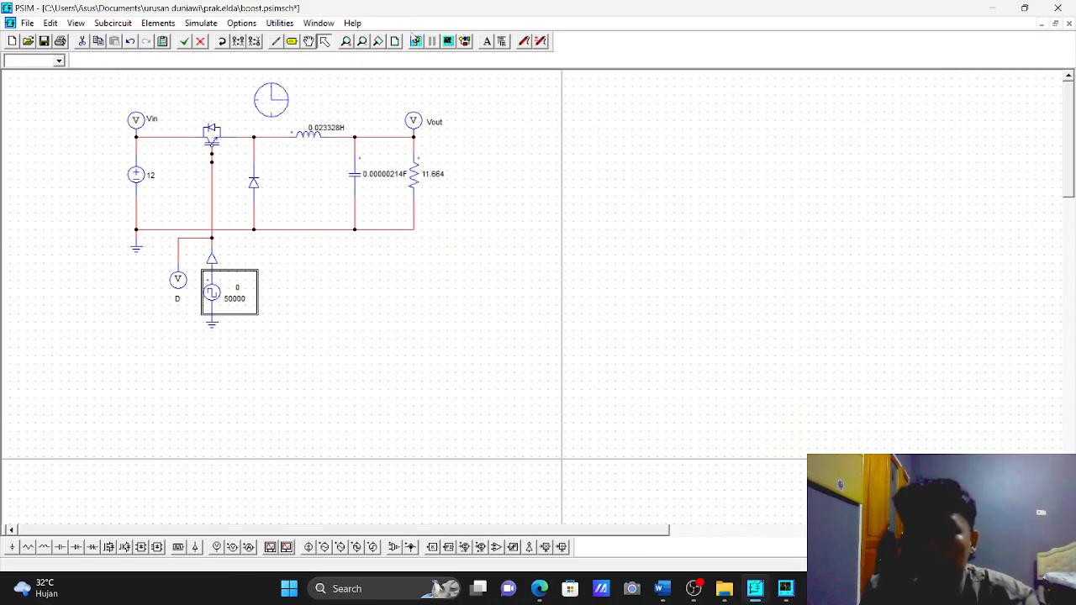
double_click(281, 99)
click(146, 166)
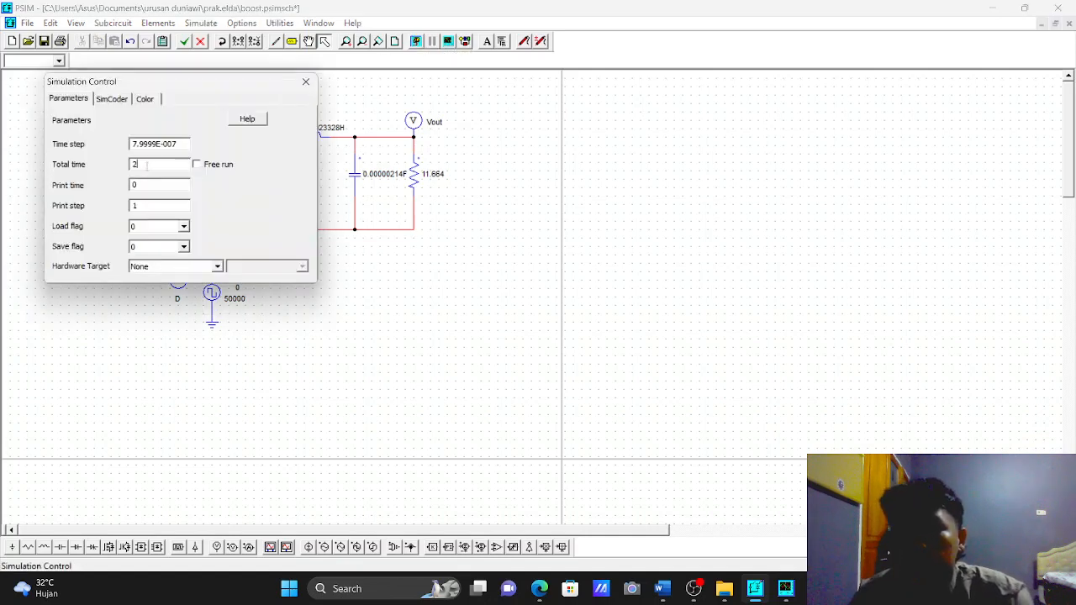
text(0)
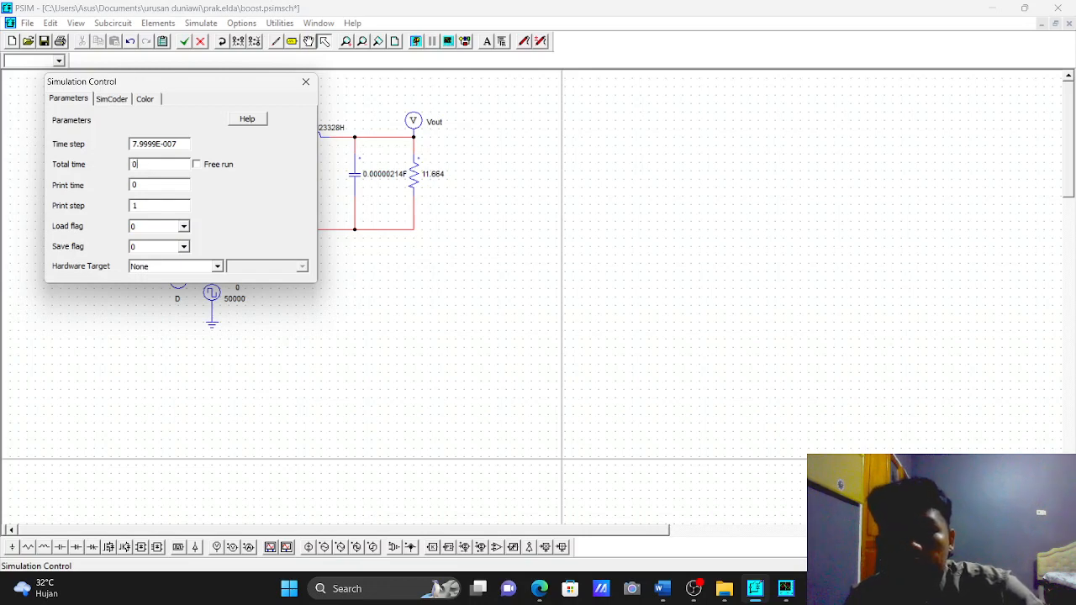
text(.04)
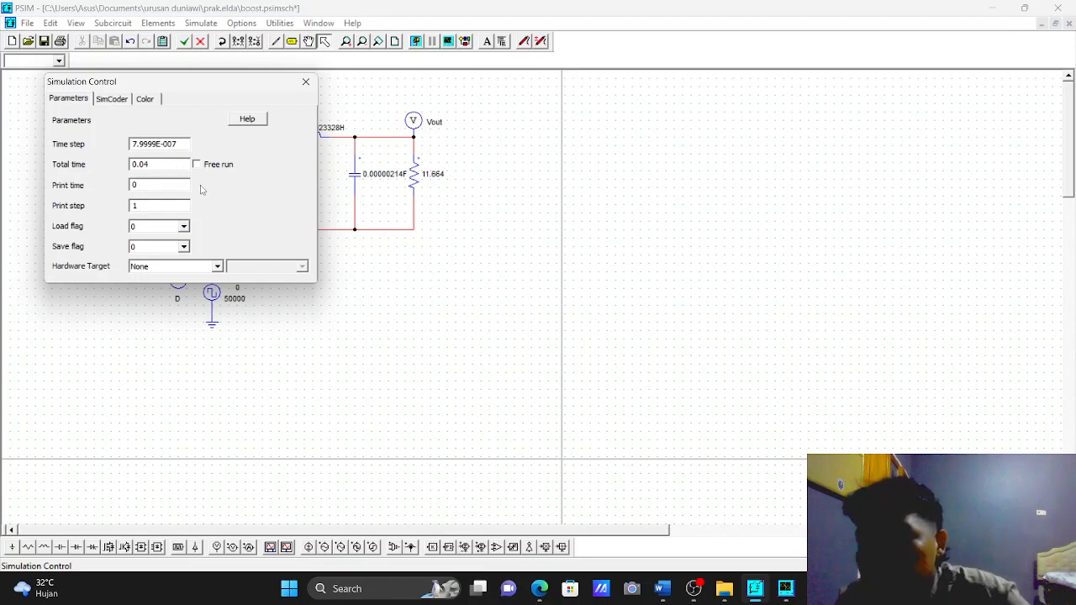
click(305, 82)
click(416, 42)
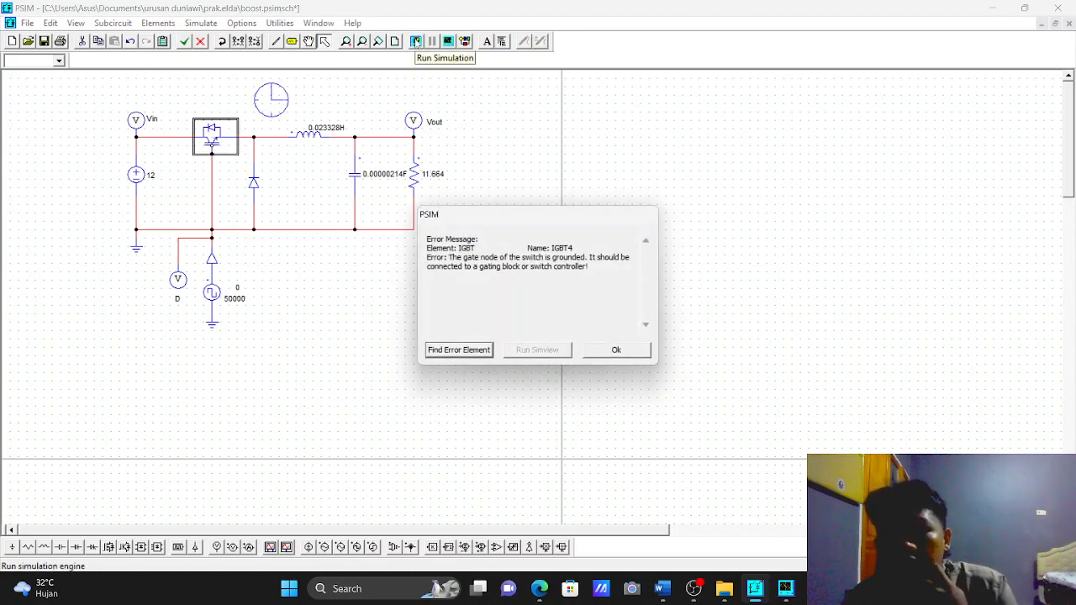
click(632, 351)
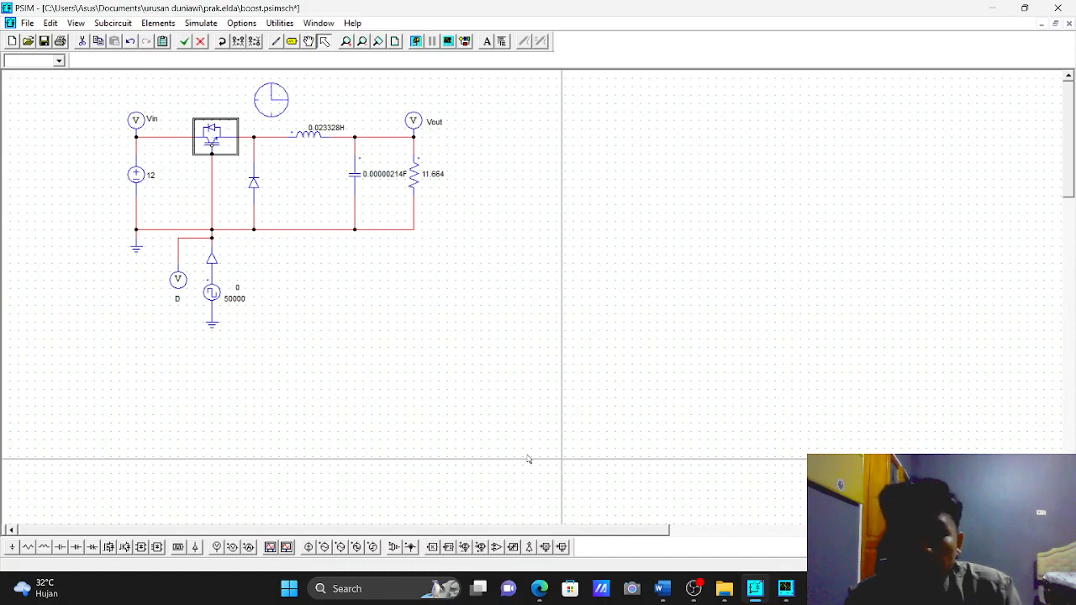
Compare the circuit with the PDF's experiment 4.4 diagram and set the square-wave source's frequency to 5000.
click(538, 589)
key(Up)
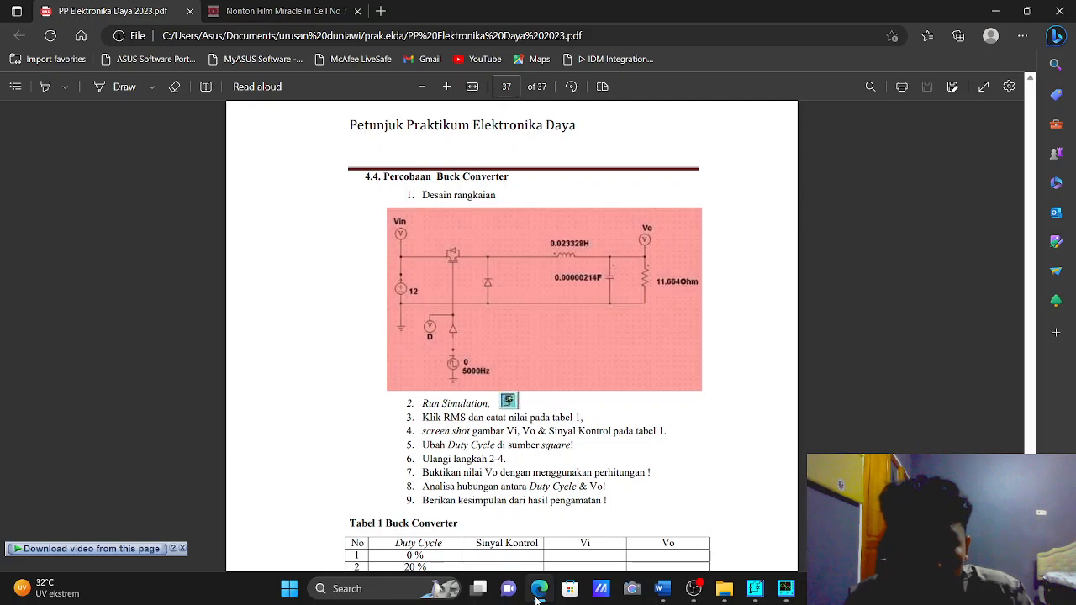
key(Down)
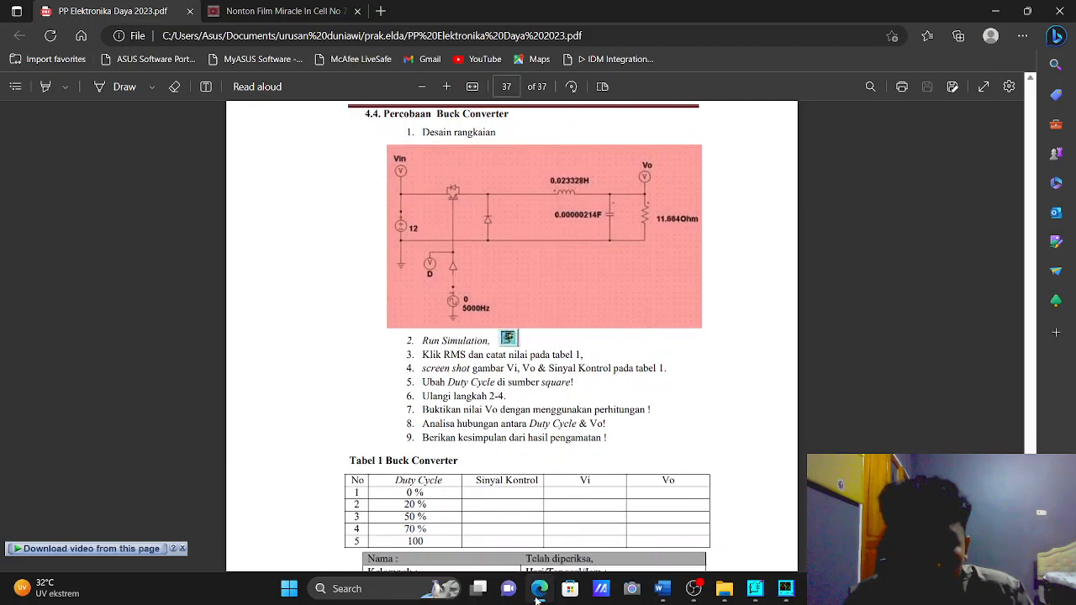
key(Down)
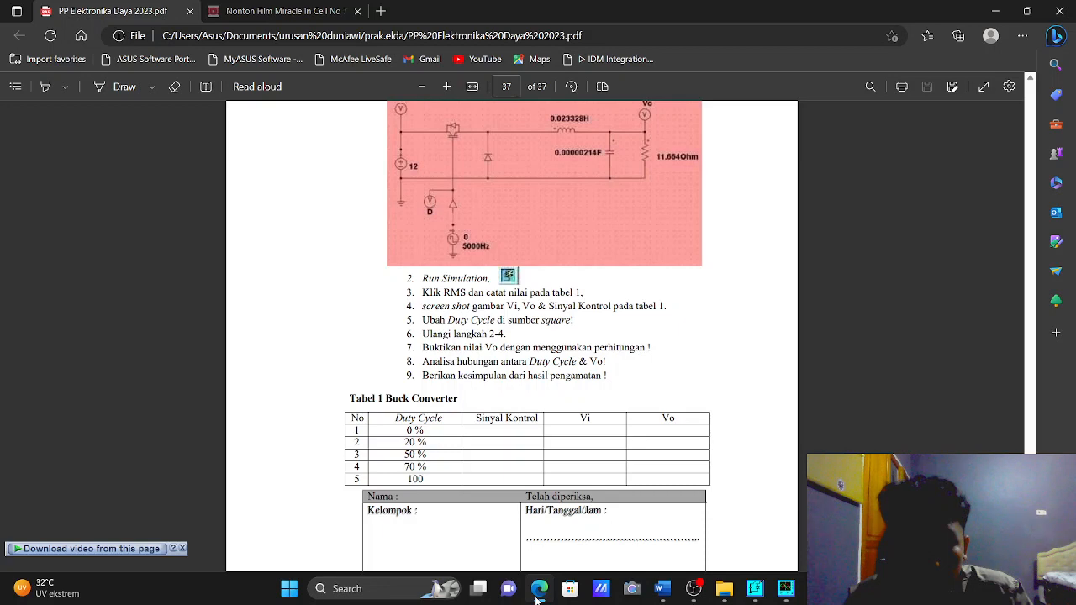
key(Up)
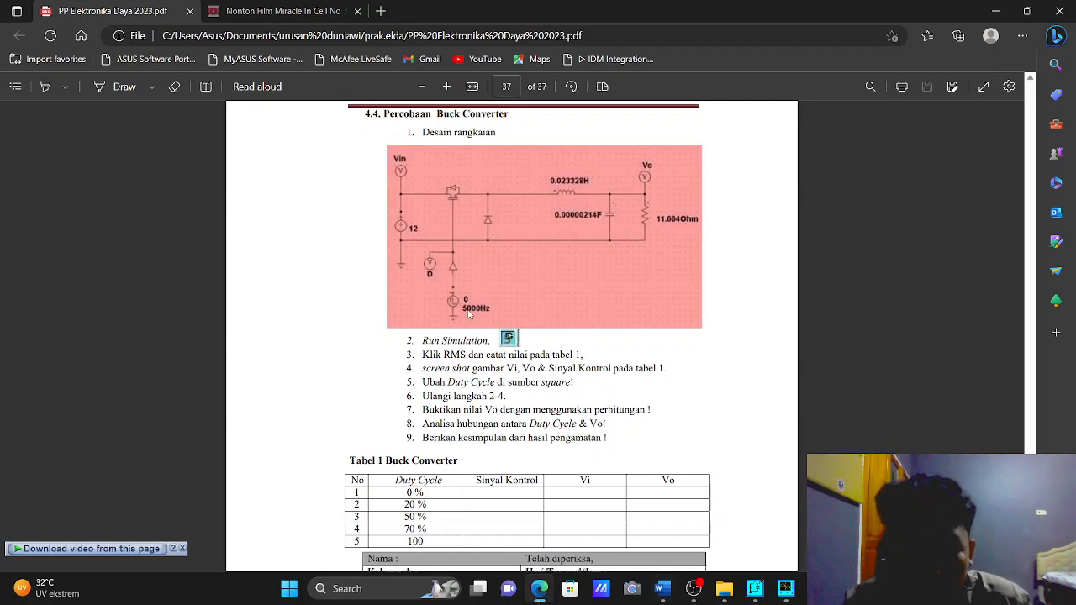
click(767, 593)
double_click(227, 288)
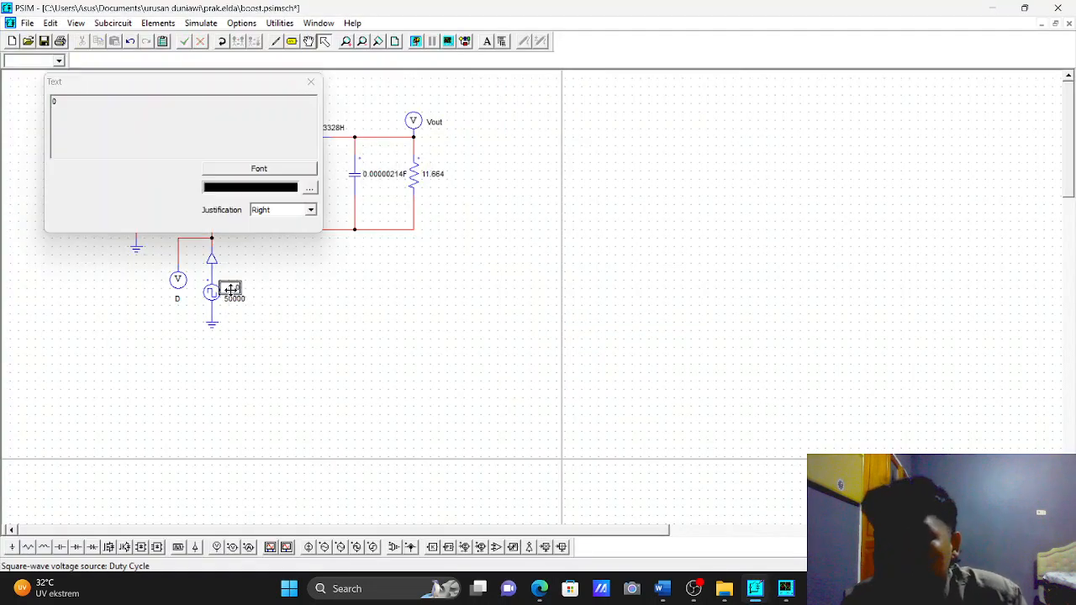
double_click(211, 292)
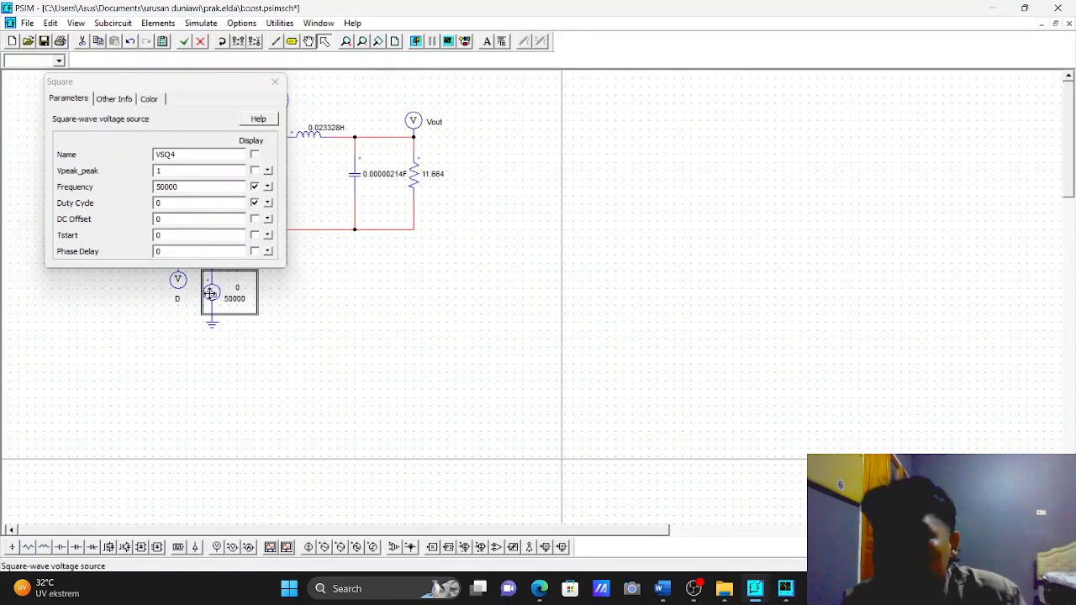
click(182, 187)
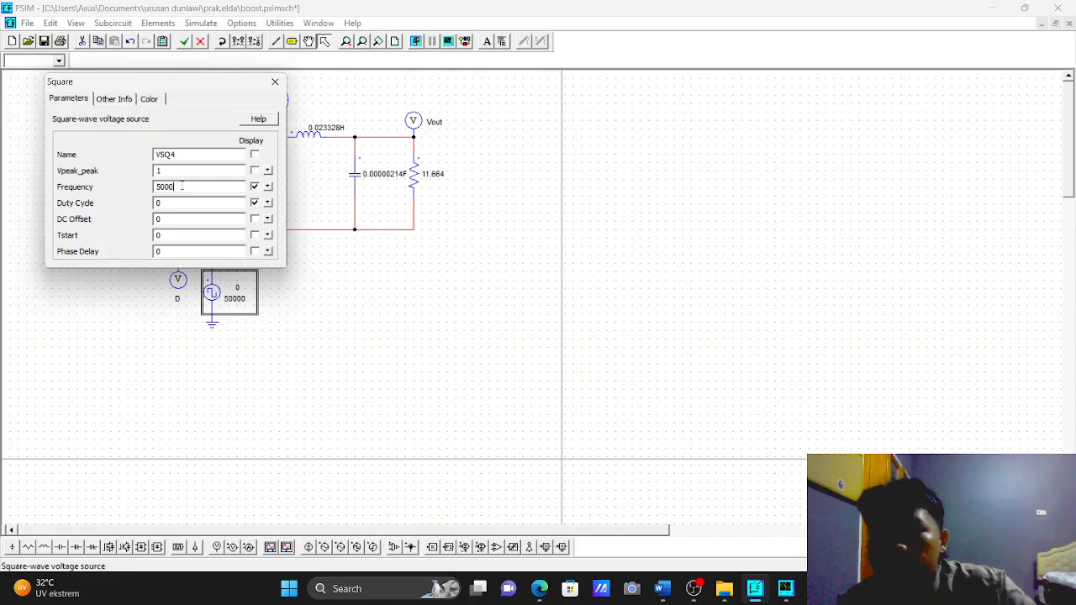
click(275, 81)
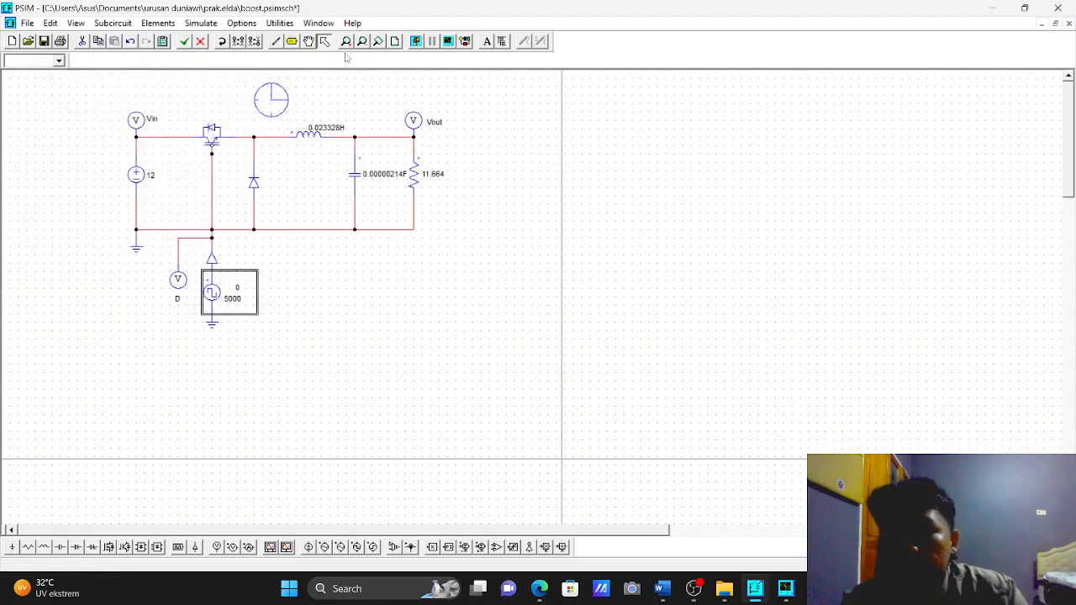
Try running the simulation again and check the simulation control's time parameters.
click(415, 42)
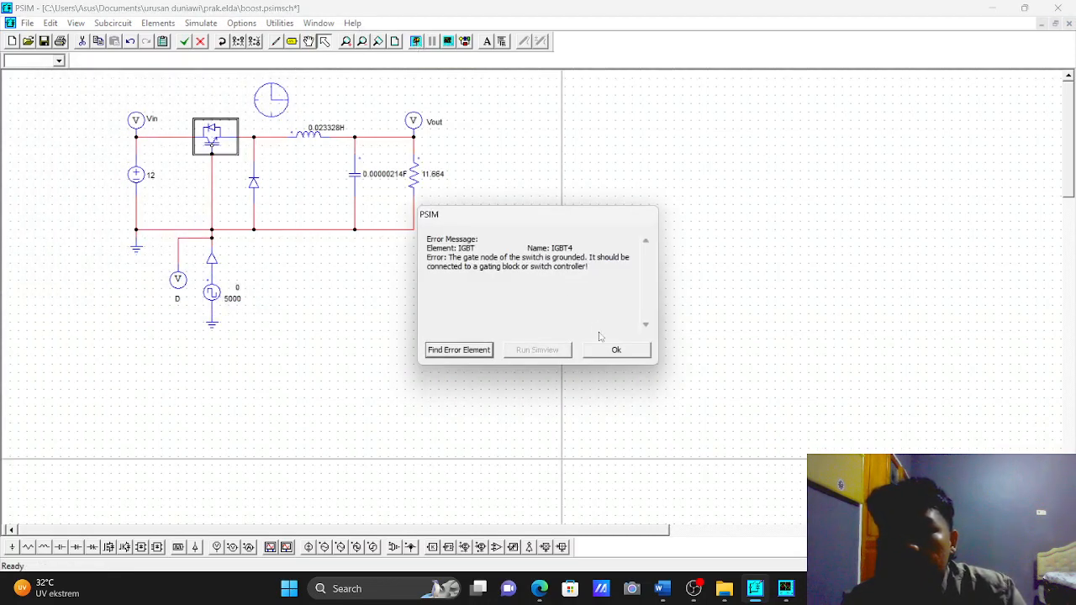
click(619, 352)
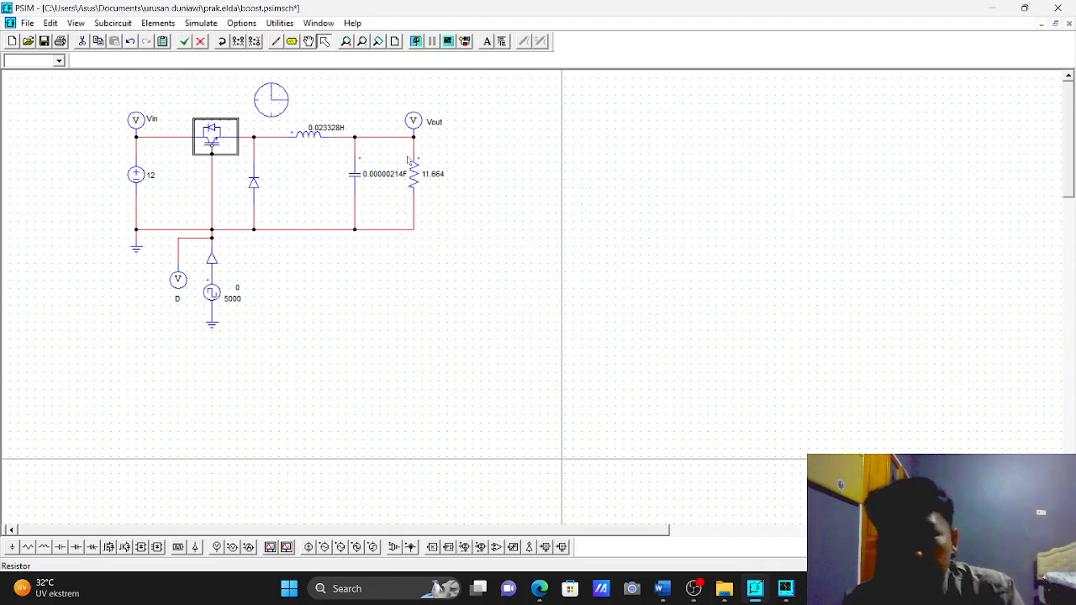
double_click(281, 109)
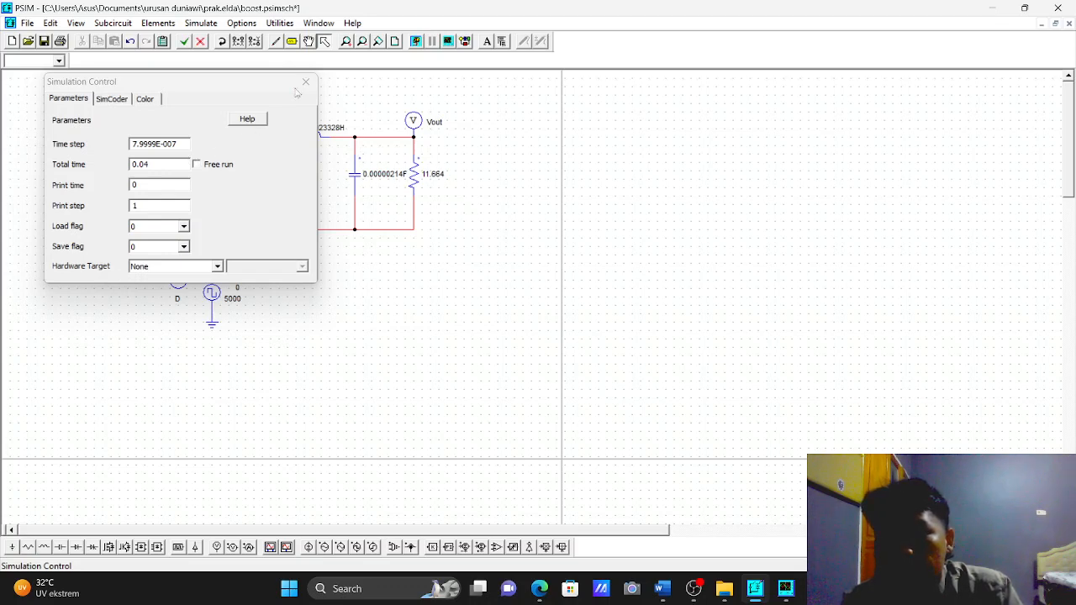
click(306, 82)
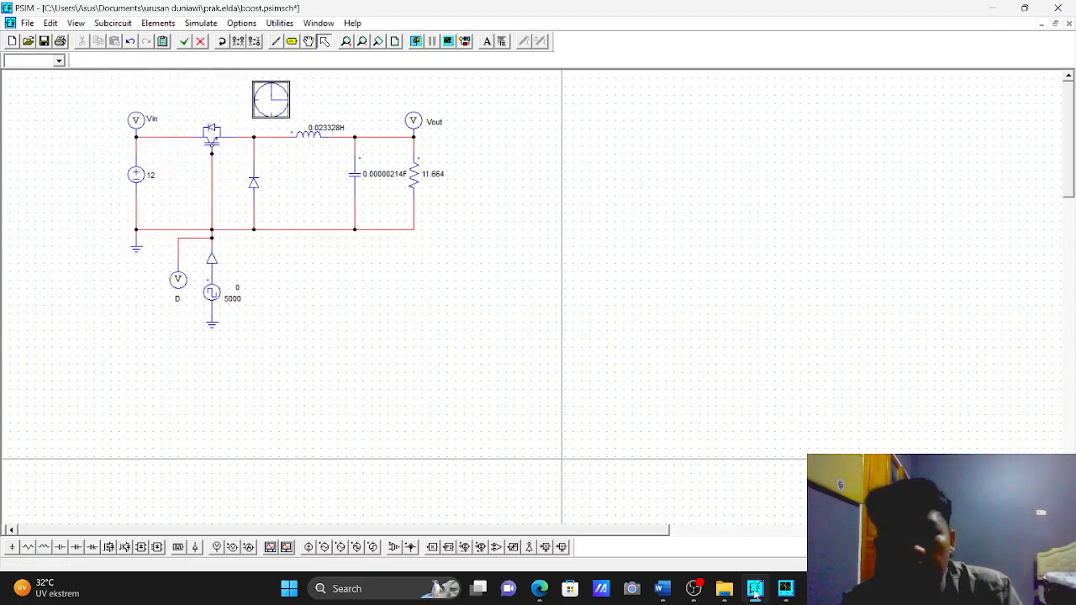
click(694, 588)
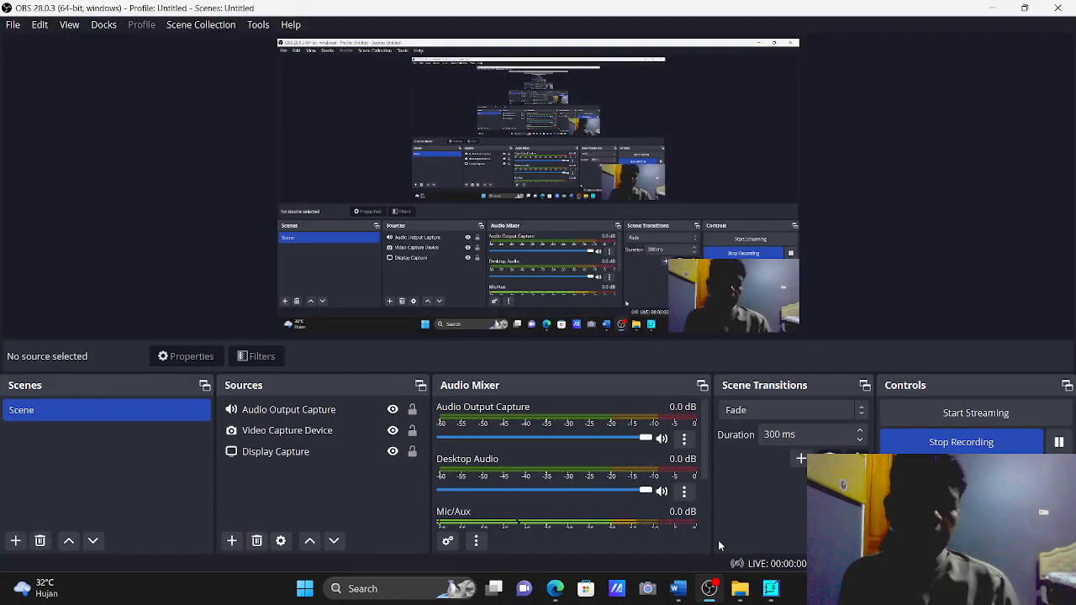
click(771, 588)
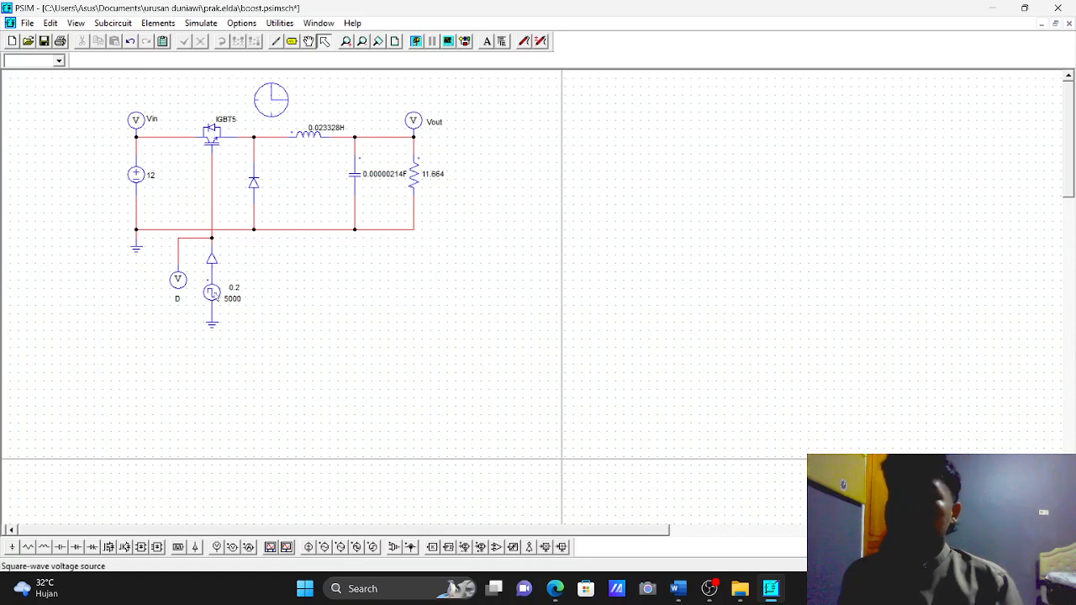
Change the square-wave source's duty cycle to 0 for the first row of the buck converter table.
double_click(216, 295)
click(176, 203)
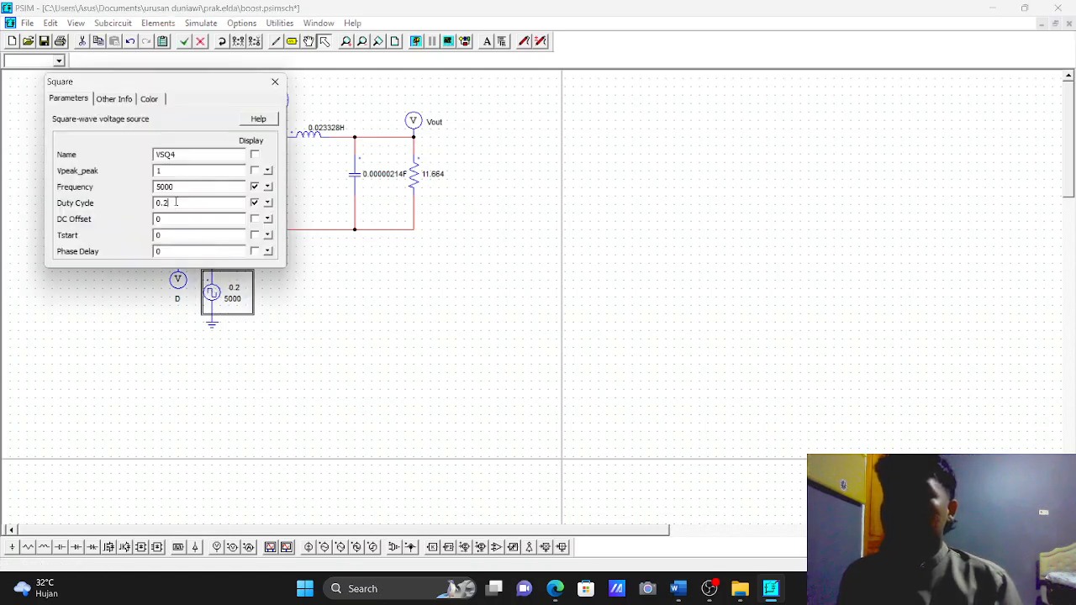
key(BackSpace)
text(0)
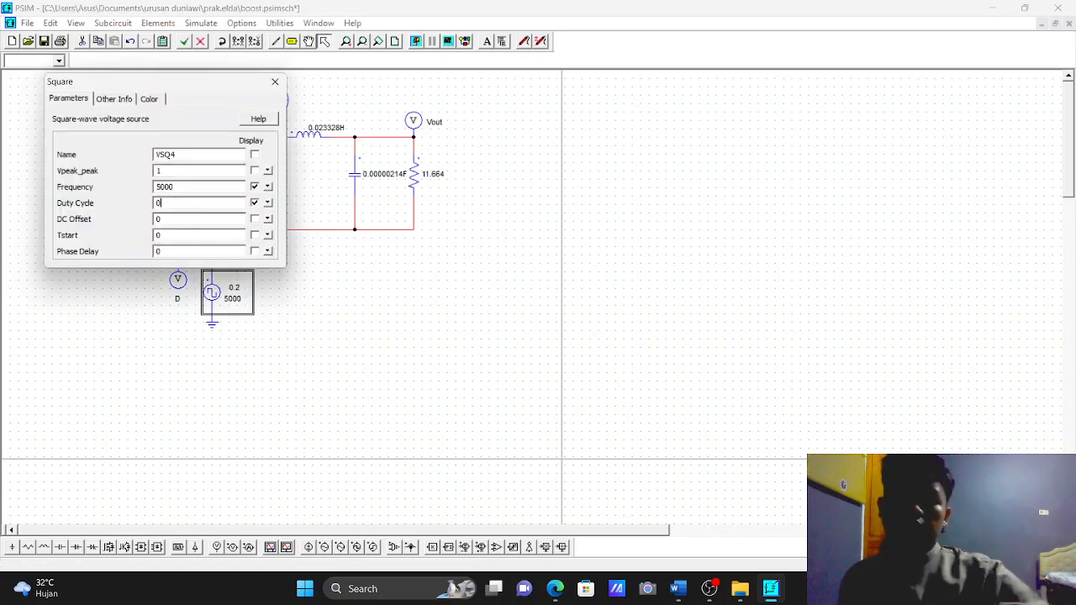
click(275, 82)
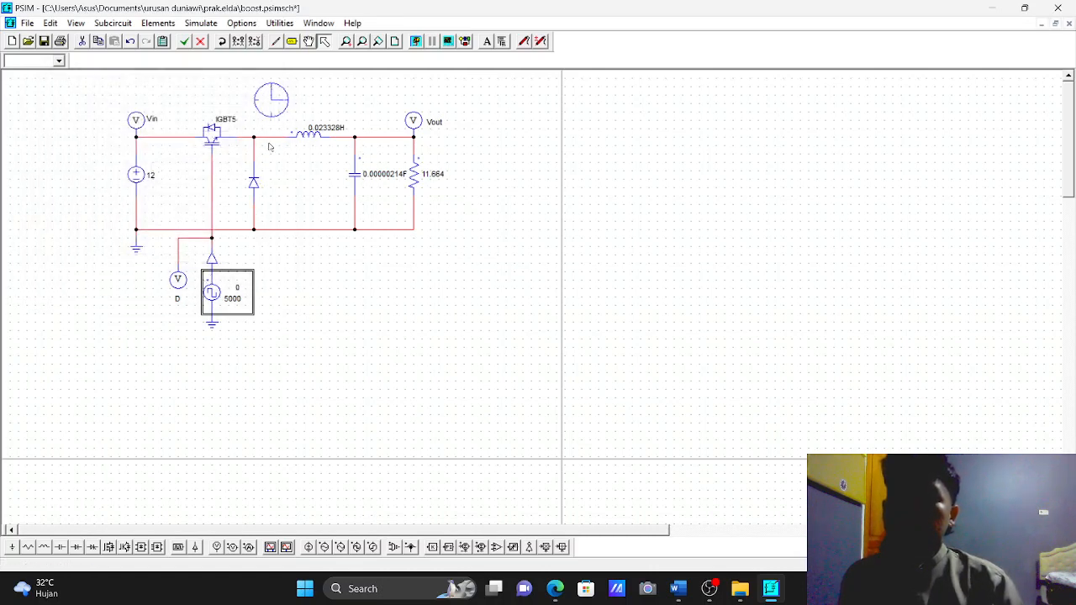
Run the simulation and plot the control signal D and the input voltage Vin in separate graphs in Simview.
click(416, 42)
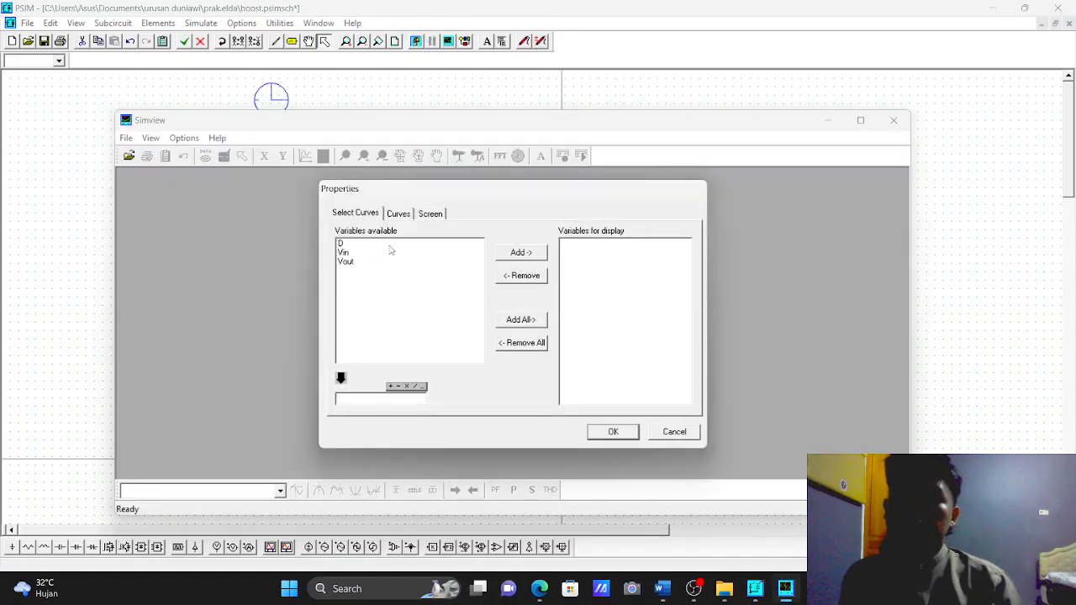
click(392, 244)
click(606, 433)
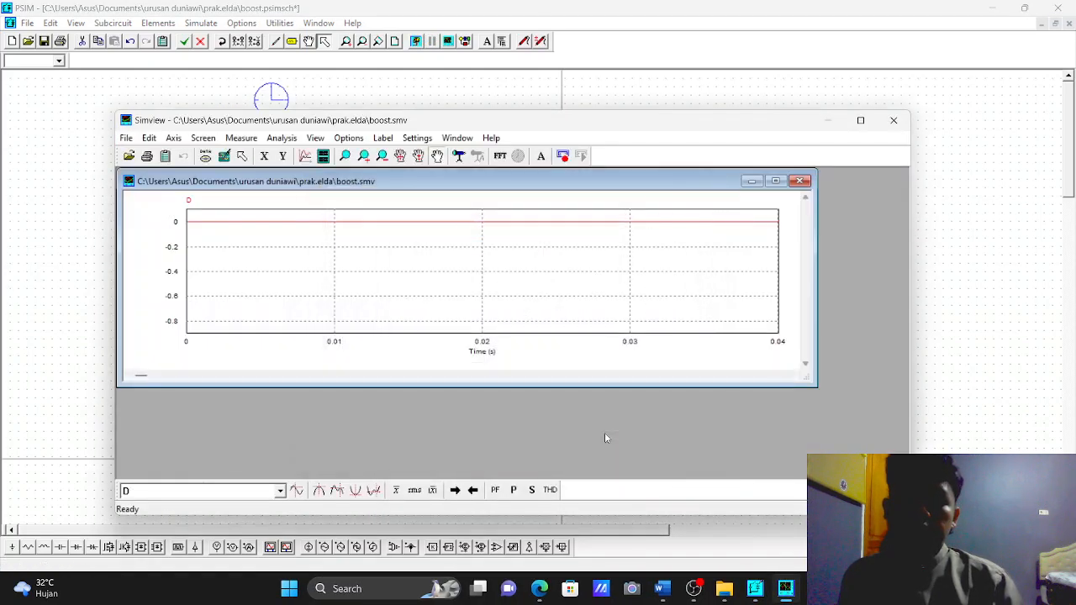
click(323, 156)
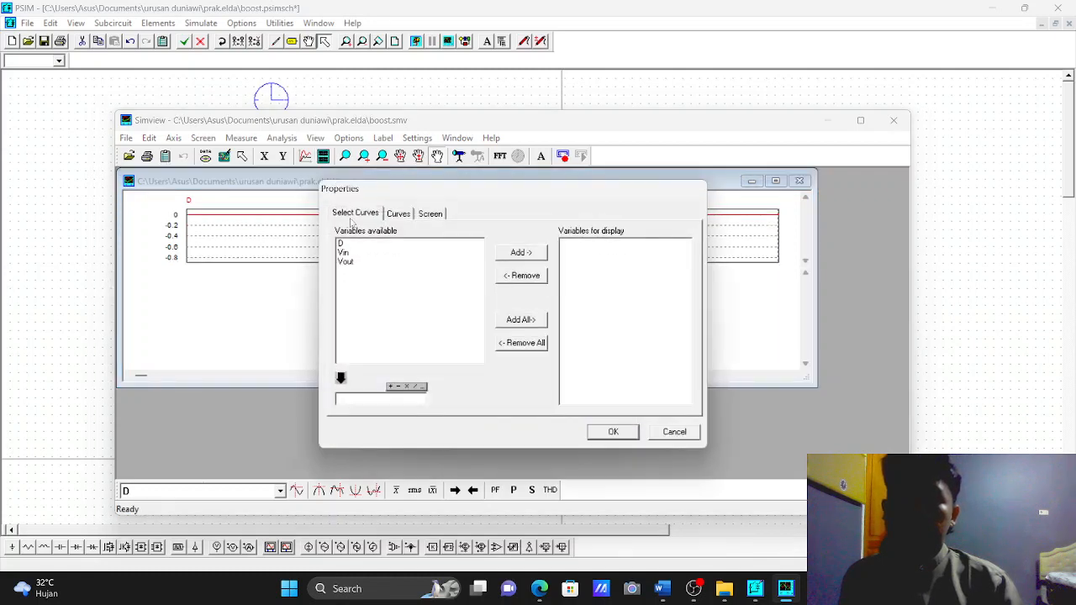
click(606, 432)
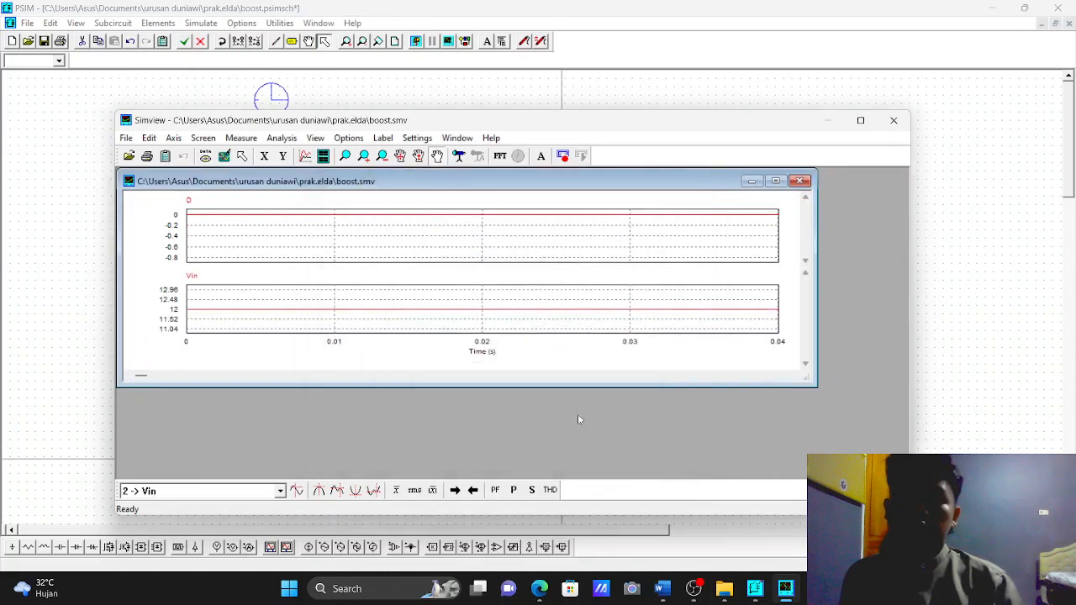
Add a separate graph of Vout below D and Vin, maximize the plot to inspect it, and close the results.
click(323, 156)
click(345, 262)
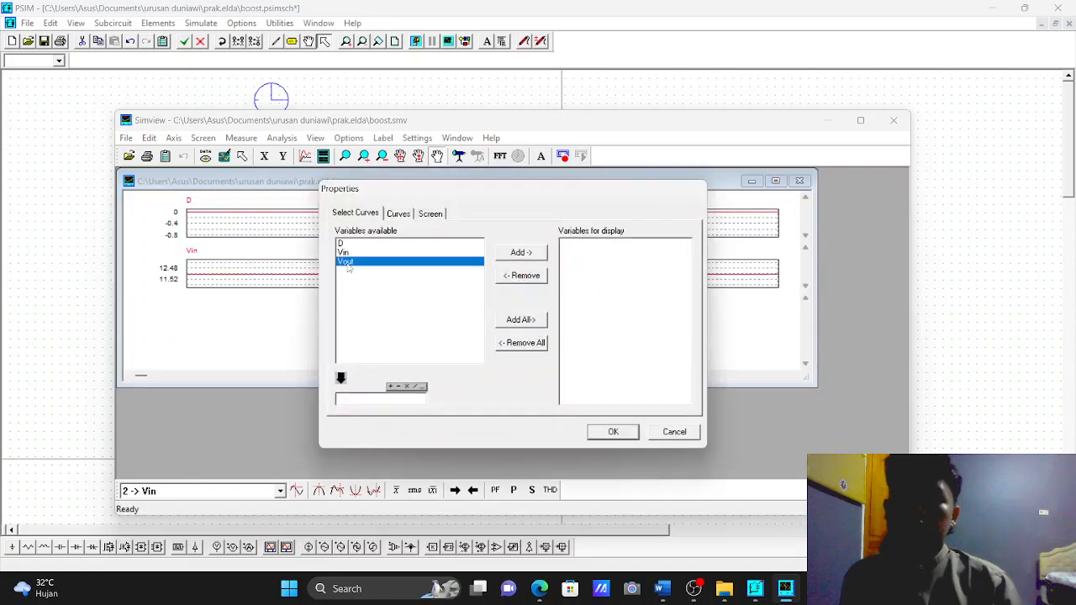
click(604, 434)
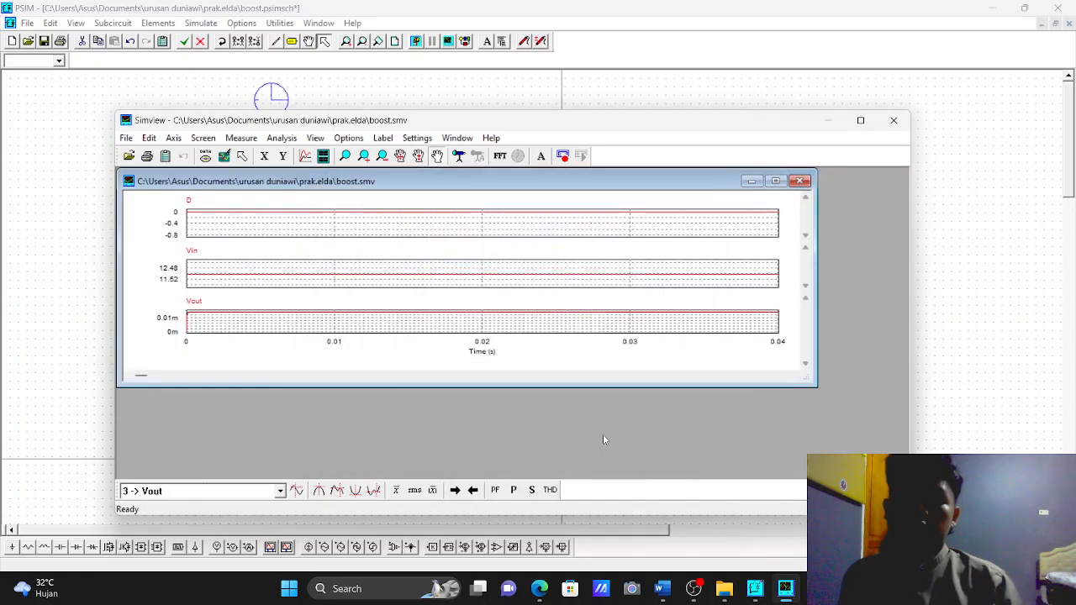
click(775, 181)
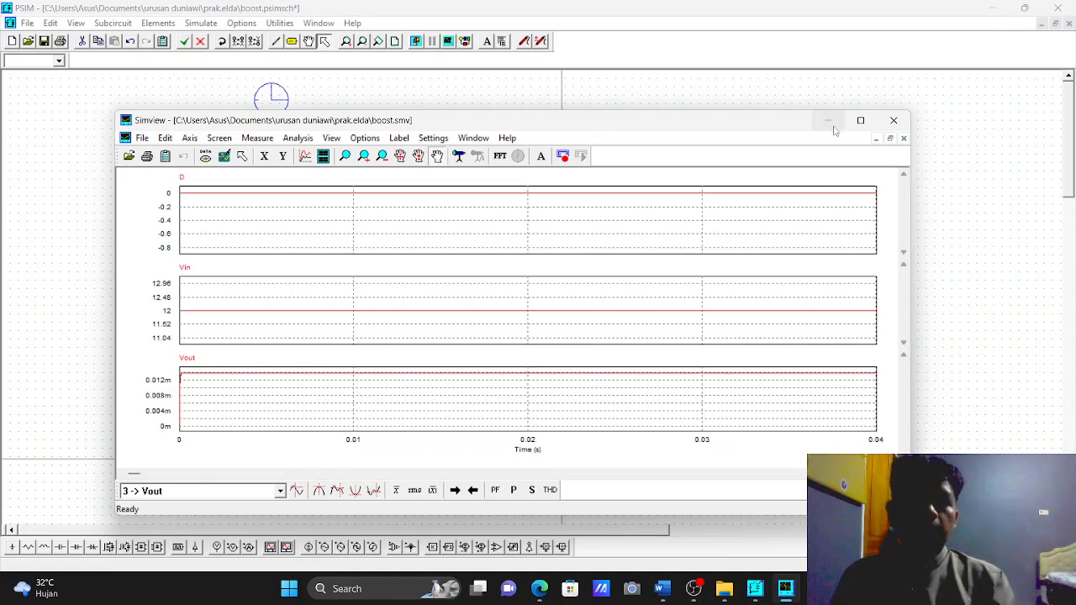
click(883, 121)
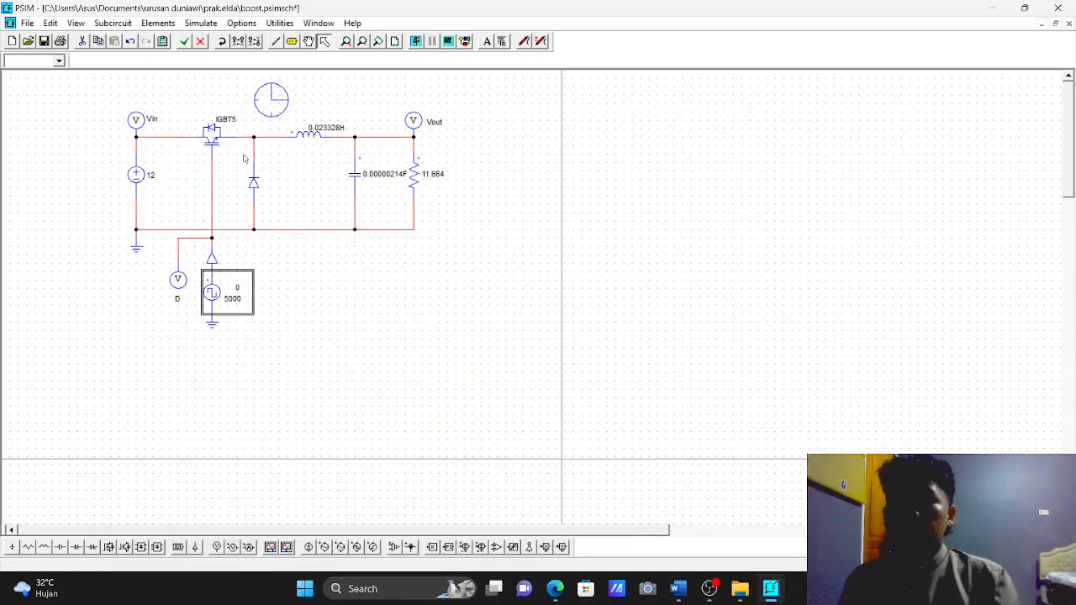
Check the duty cycles in the PDF's buck converter table and set the square-wave source's duty cycle to 0.9.
double_click(212, 292)
click(555, 593)
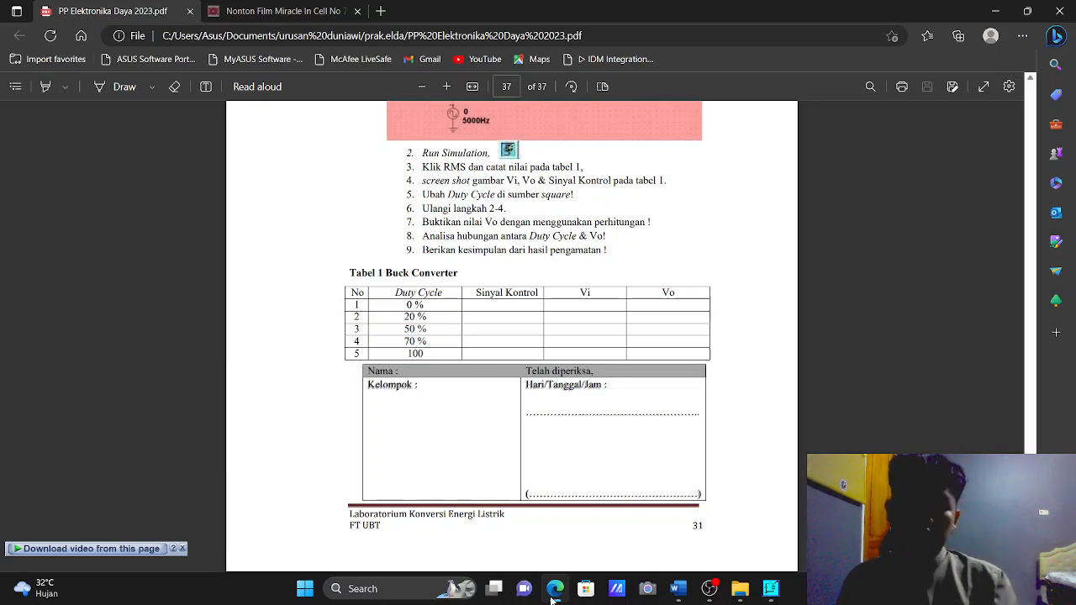
click(554, 593)
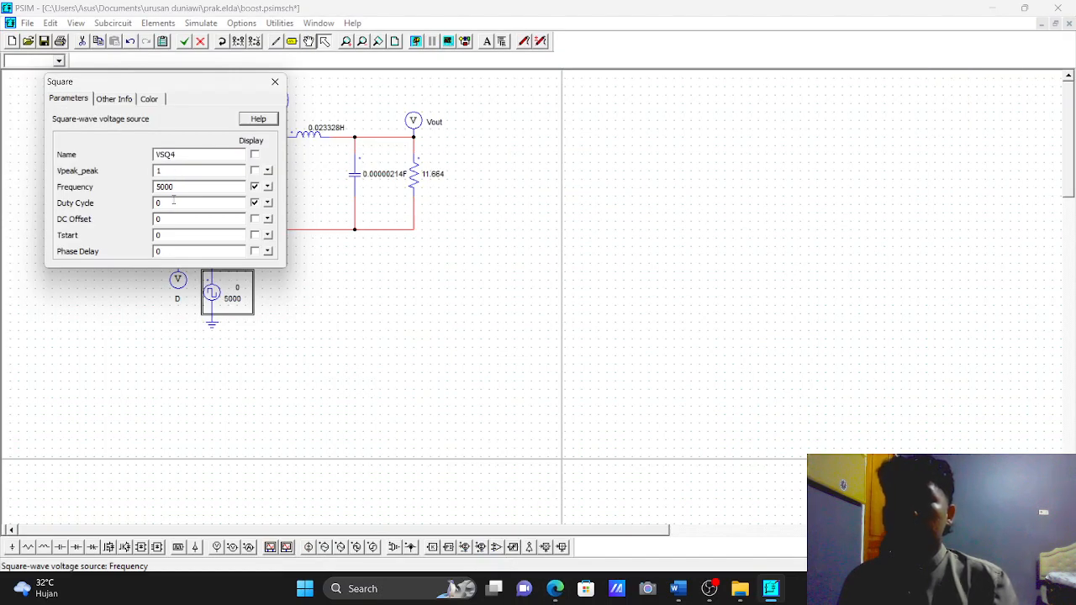
click(166, 202)
key(BackSpace)
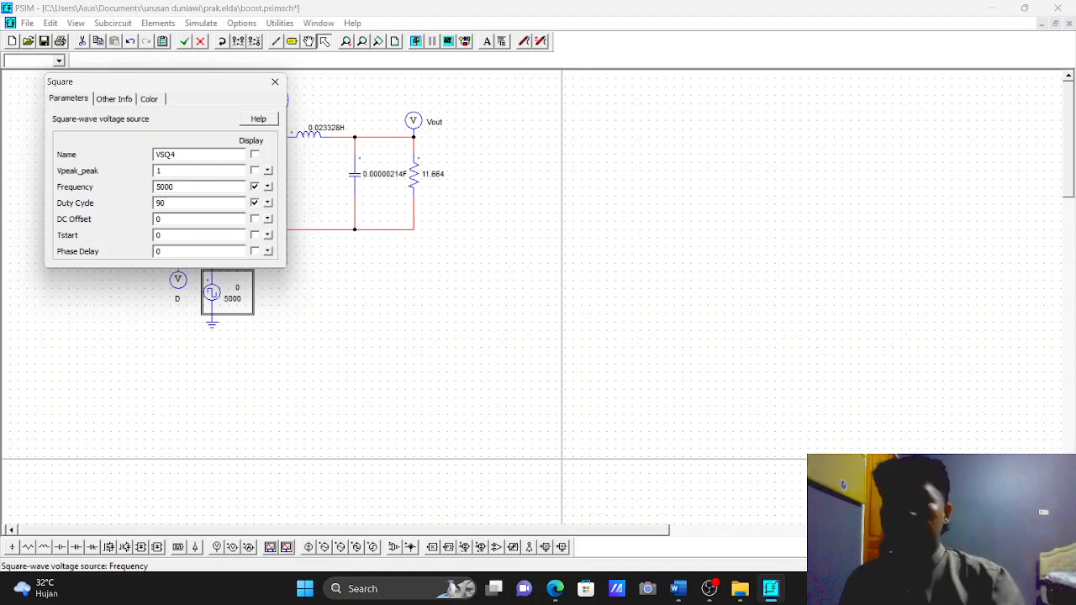
text(0.9)
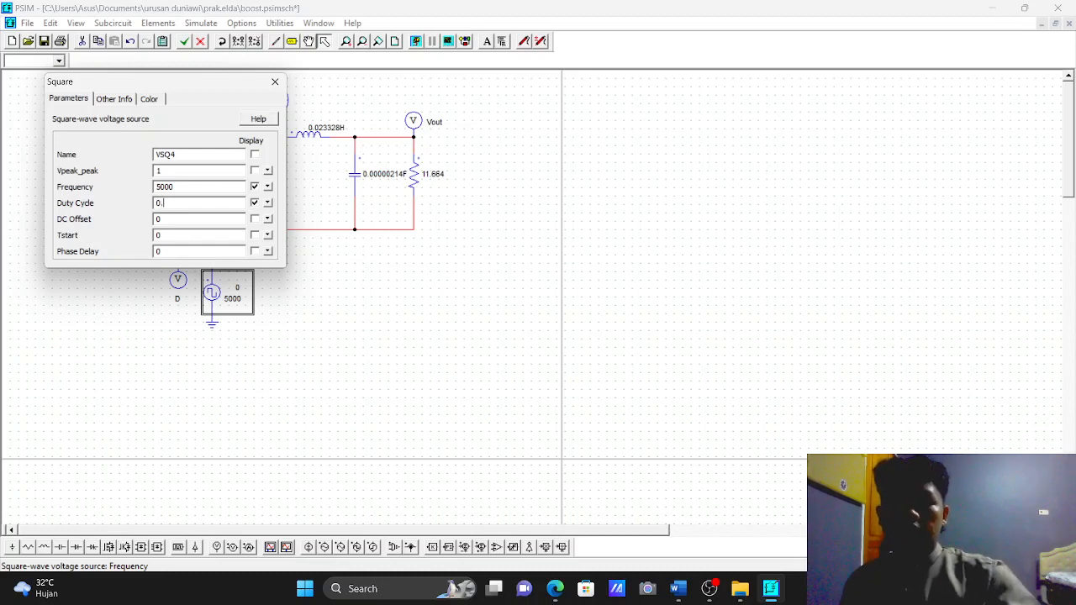
click(274, 82)
Rerun the simulation with the new duty cycle and plot D and Vin in two separate graphs.
click(415, 41)
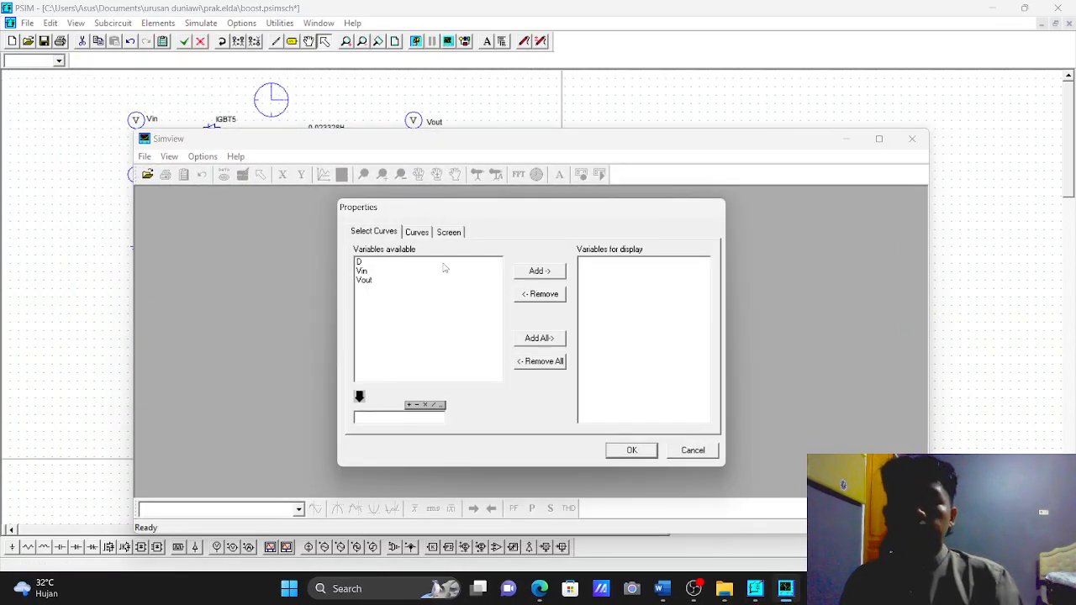
click(444, 264)
click(627, 452)
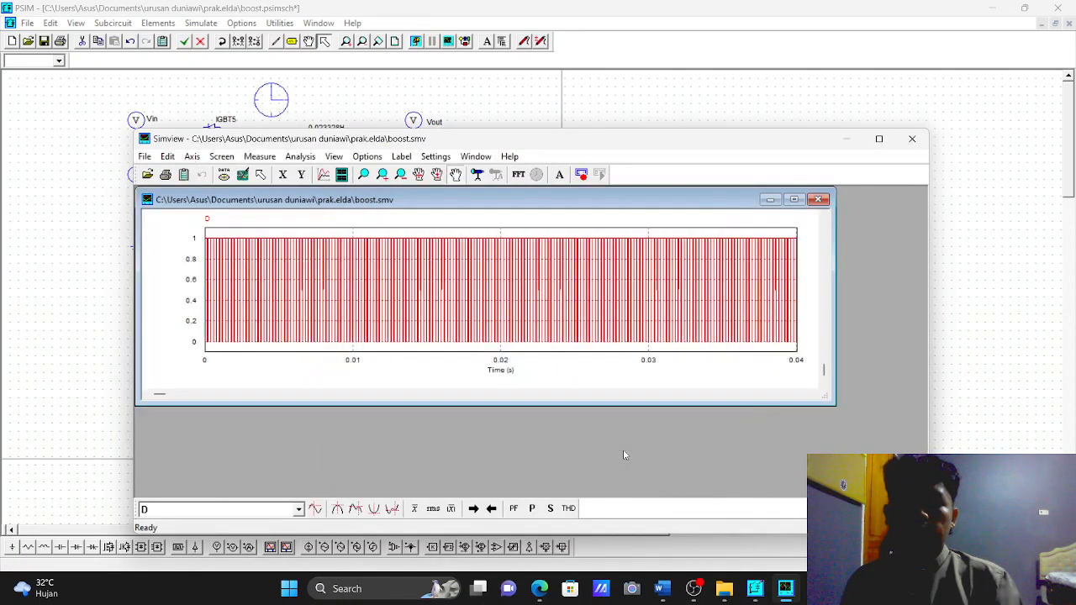
click(341, 174)
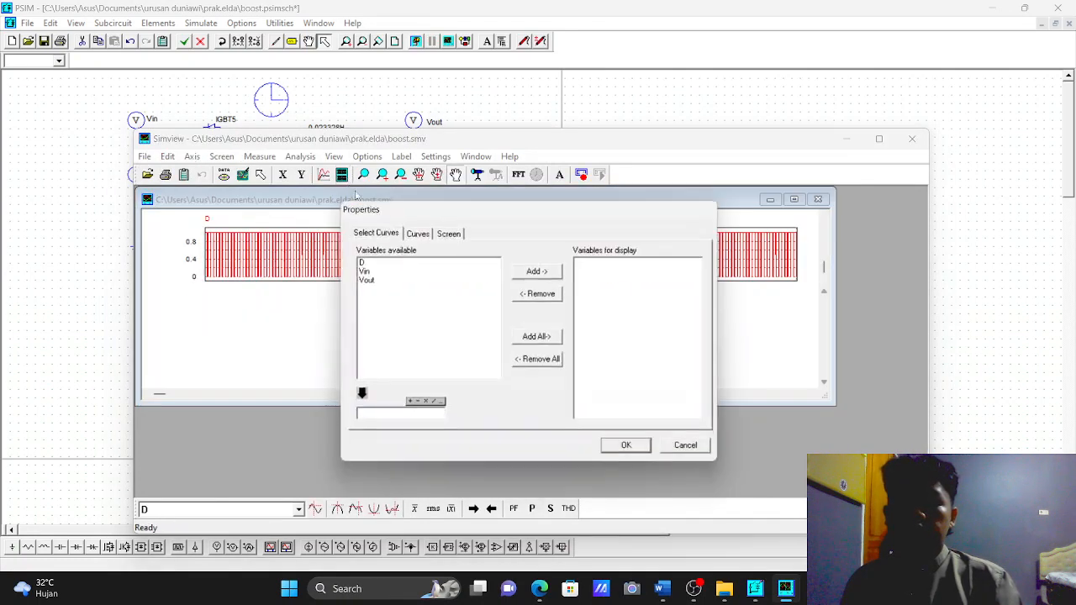
click(409, 279)
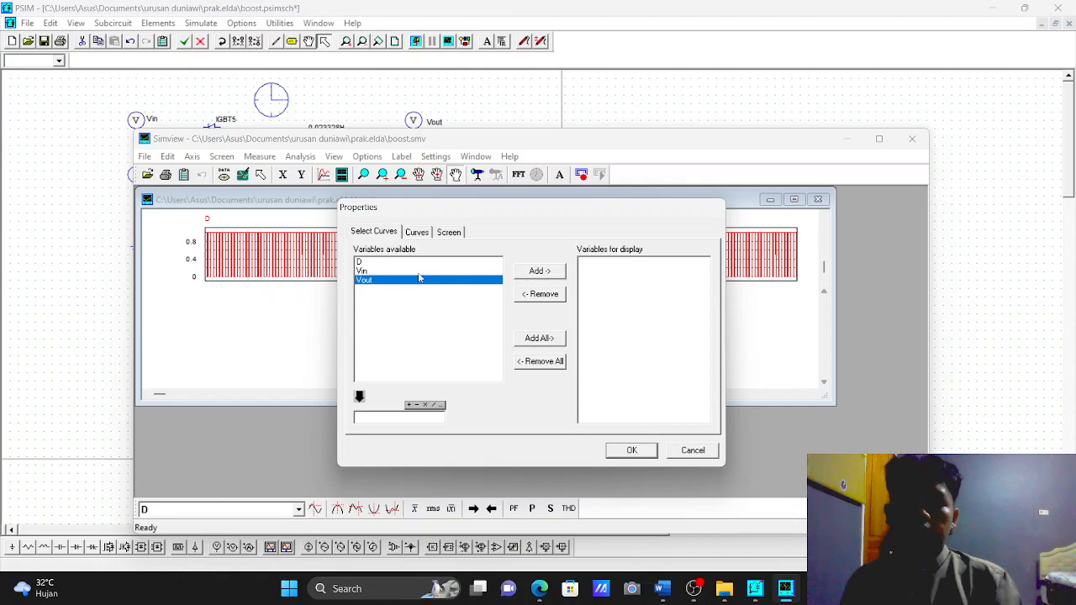
click(413, 271)
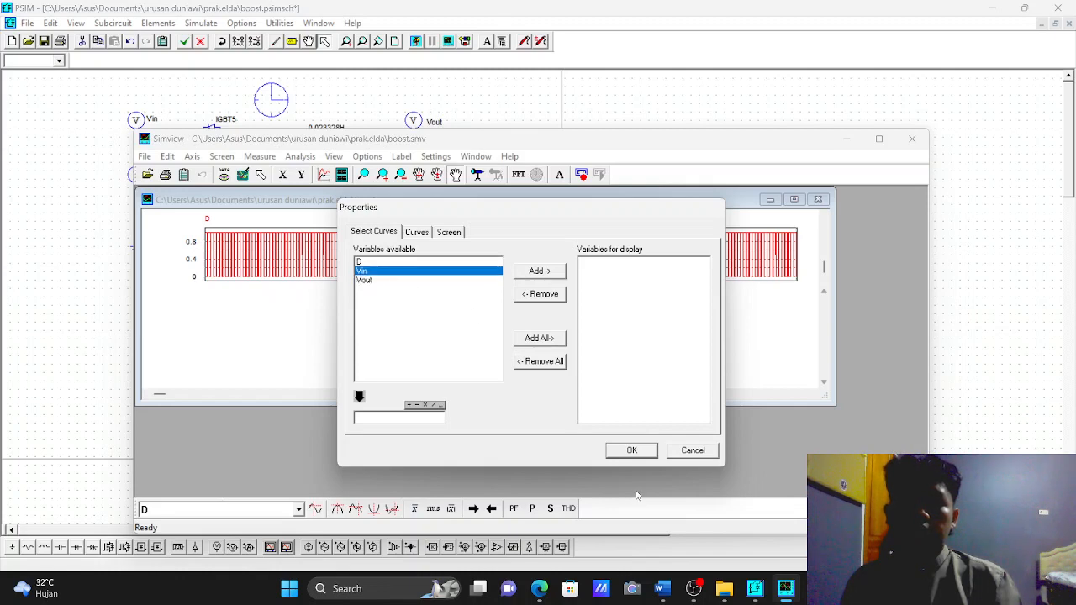
click(618, 453)
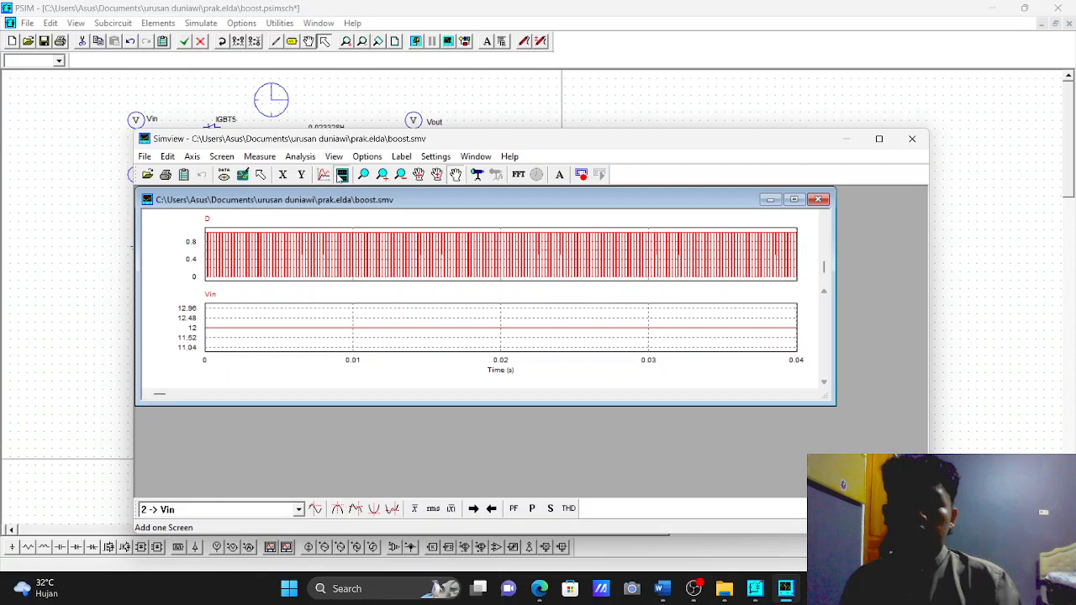
Add a third graph for Vout, enlarge the plots to full screen for inspection, and return to the schematic.
click(341, 176)
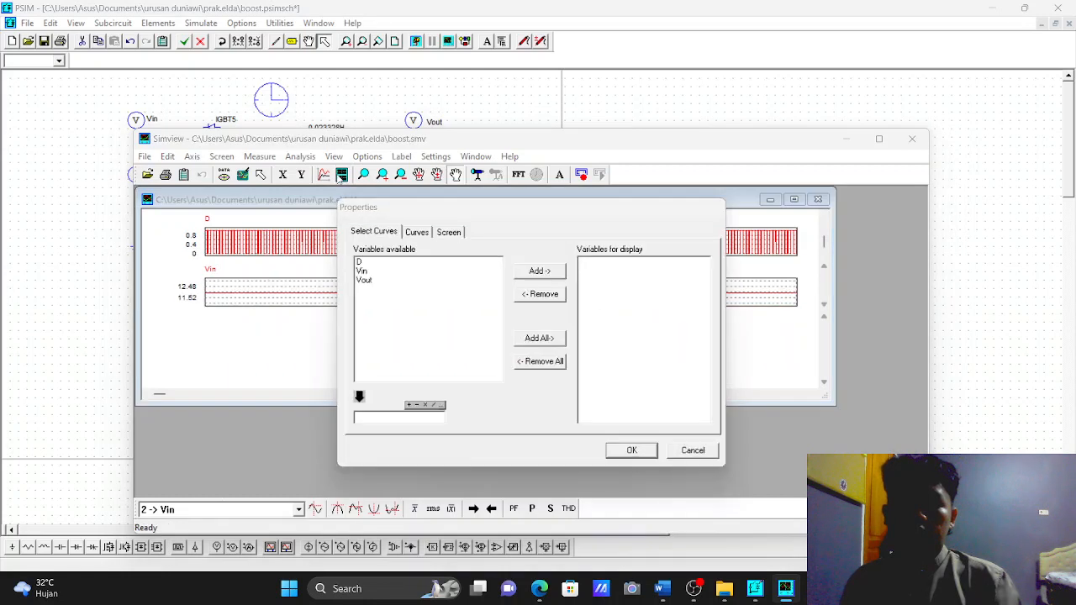
click(366, 280)
click(631, 451)
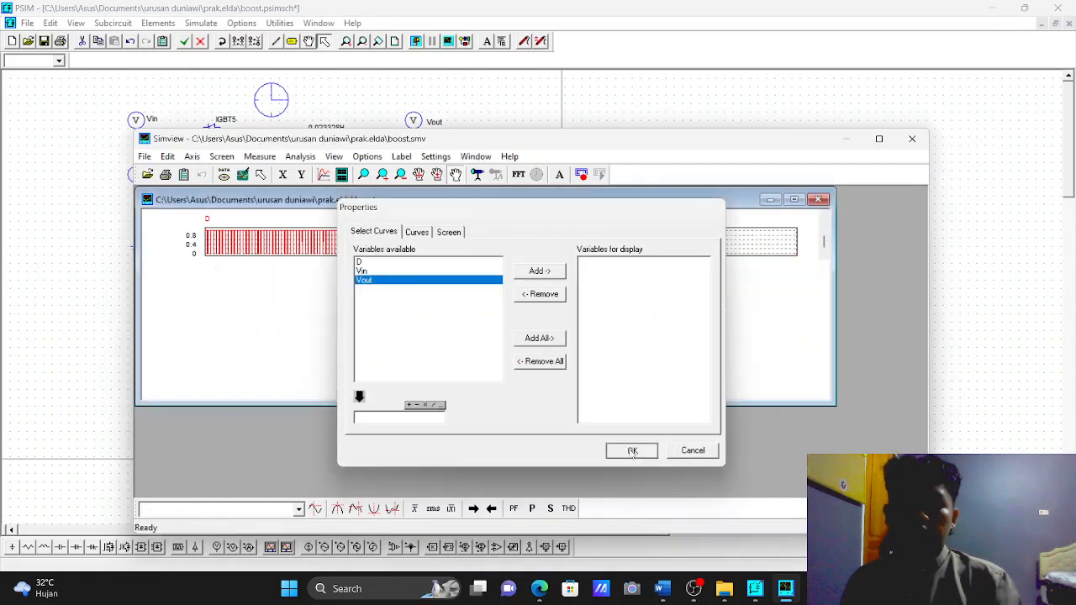
click(794, 200)
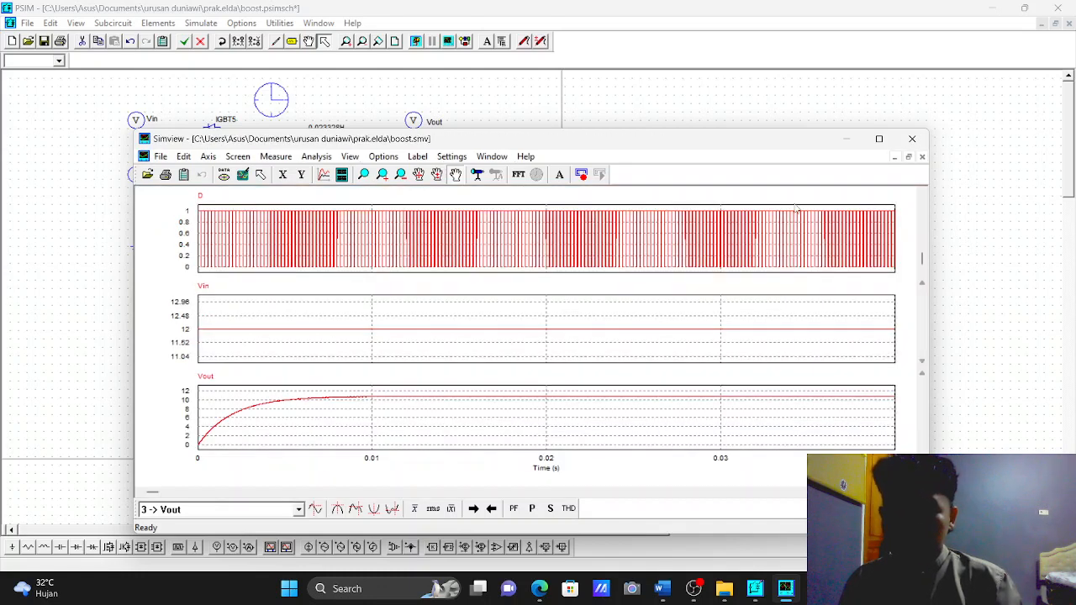
click(878, 140)
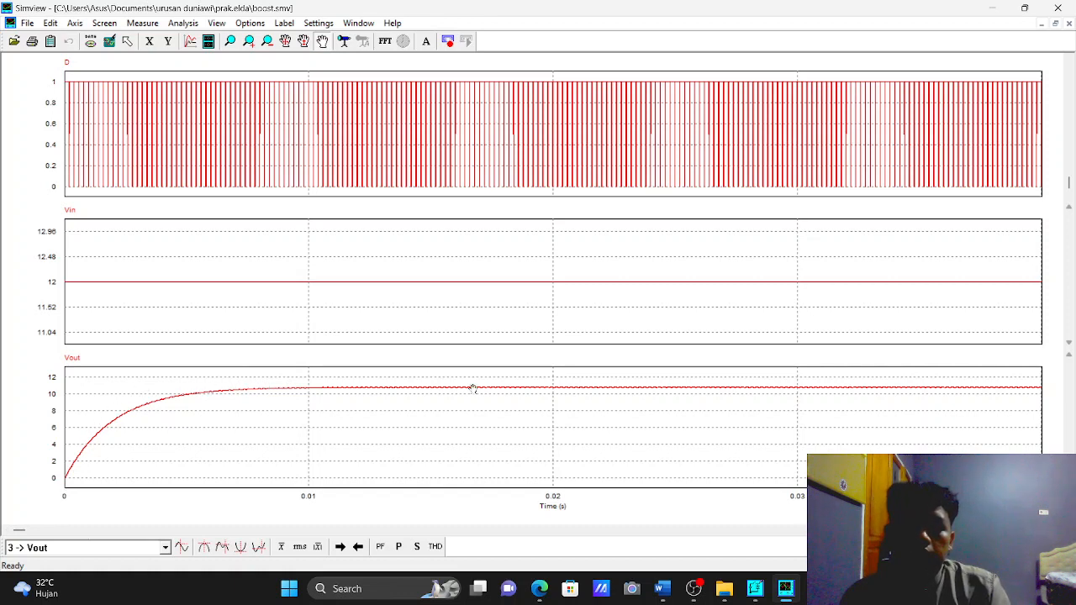
click(1066, 6)
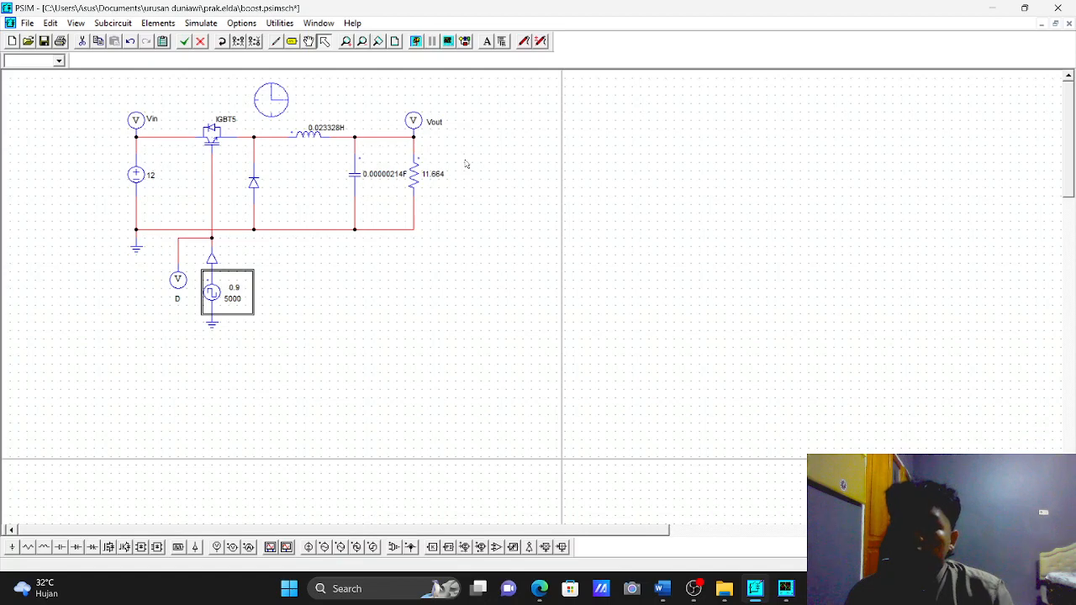
click(694, 589)
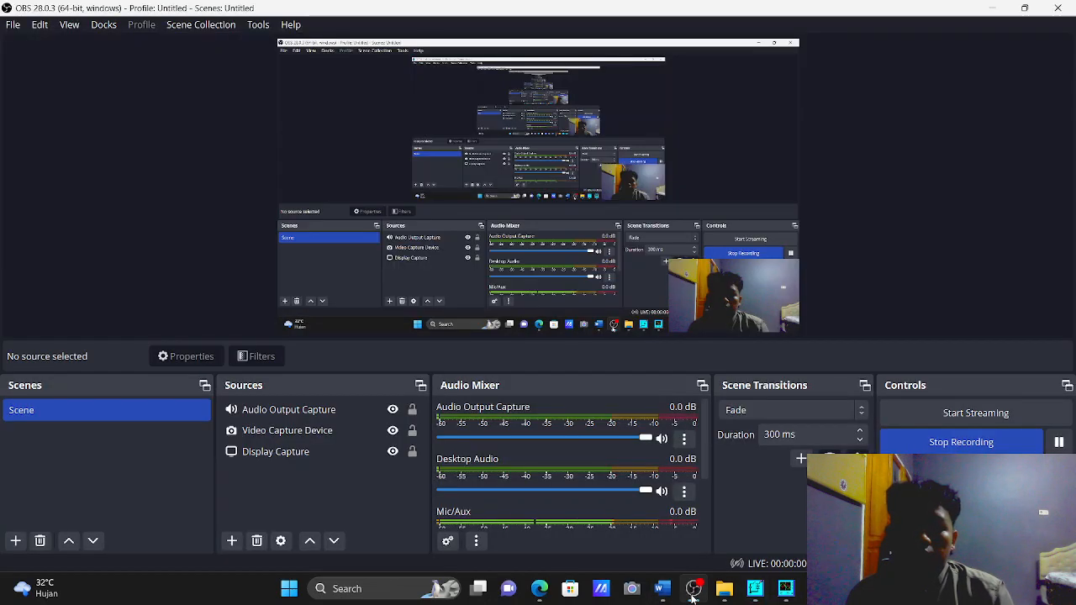